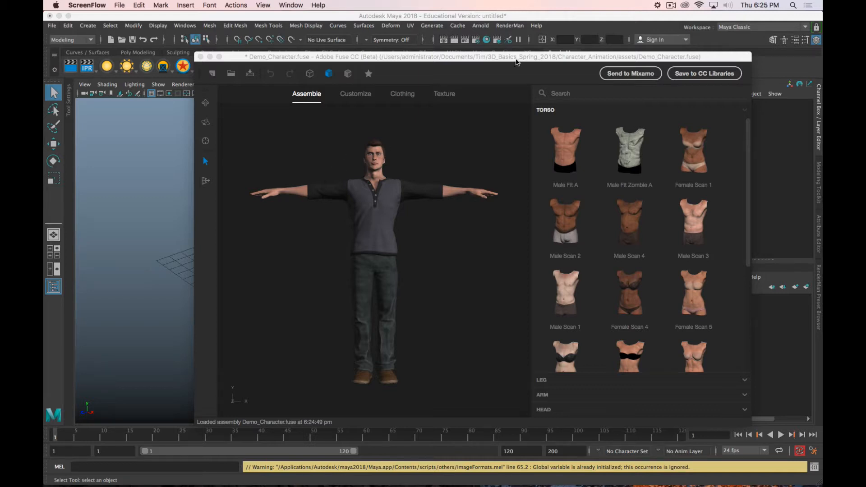
# Step: Look over the demo character's Assemble, Customize, Clothing and Texture options
pyautogui.moveTo(517, 61); pyautogui.dragTo(477, 45)
pyautogui.moveTo(747, 472)
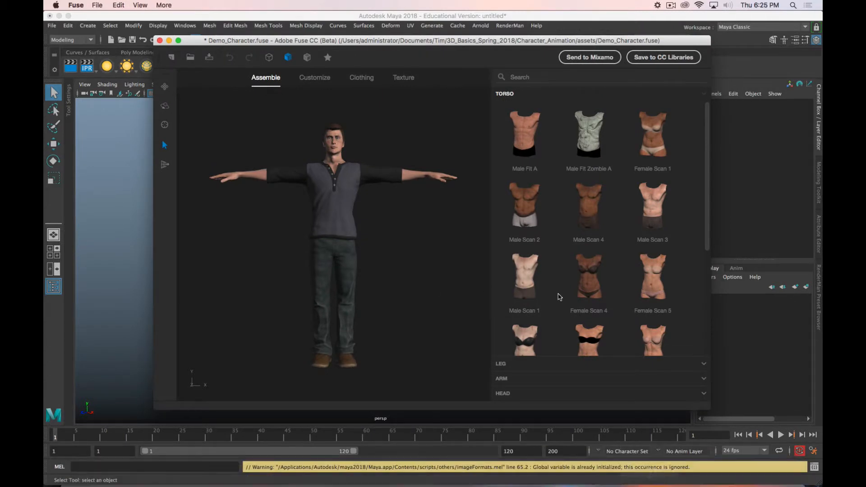
pyautogui.scroll(-2, 632, 139)
pyautogui.scroll(2, 632, 139)
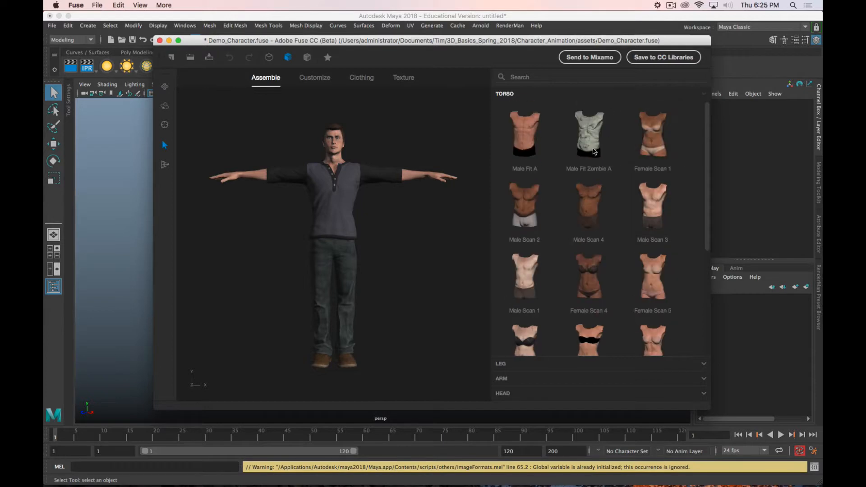
pyautogui.click(317, 79)
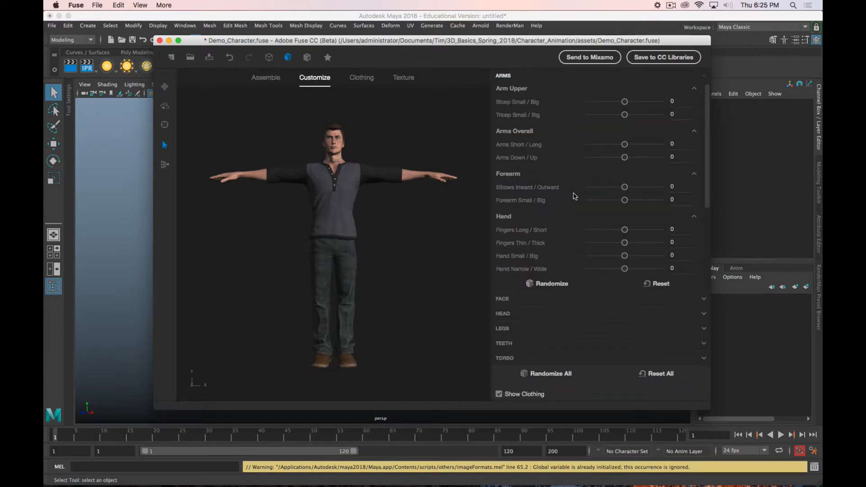
pyautogui.click(364, 81)
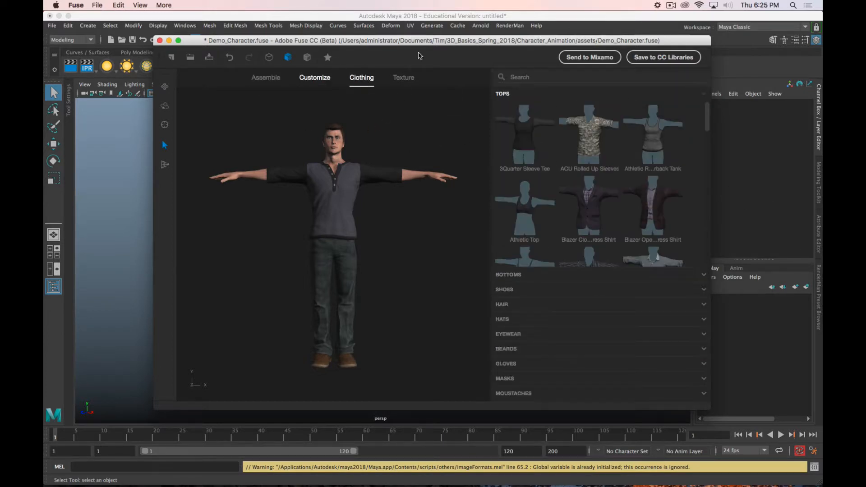
pyautogui.click(403, 78)
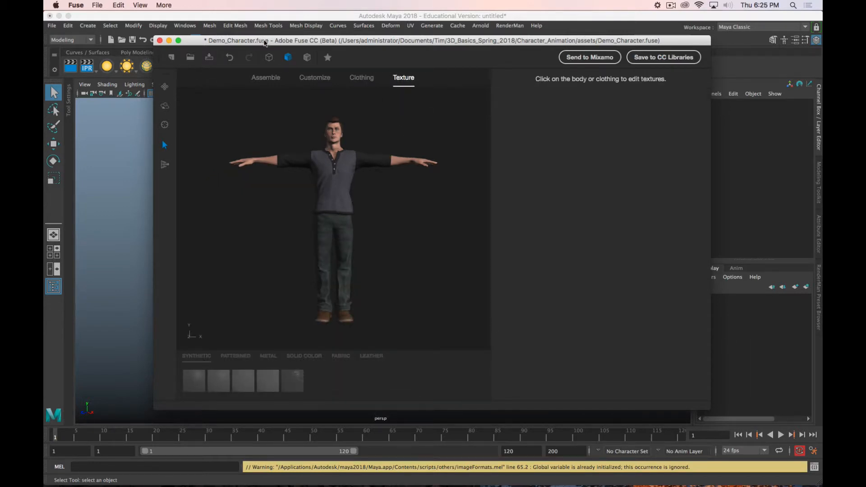
# Step: Begin exporting the character as an OBJ model in a new folder with a character scale of .1
pyautogui.click(99, 5)
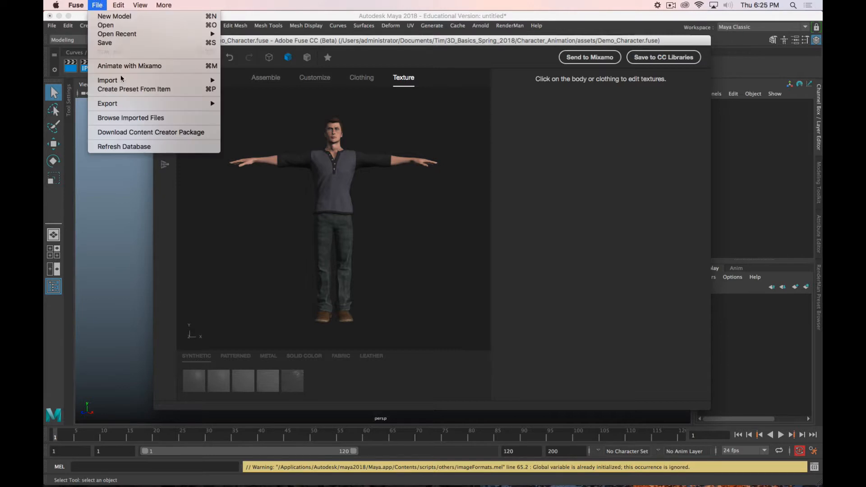
pyautogui.moveTo(151, 109)
pyautogui.click(242, 105)
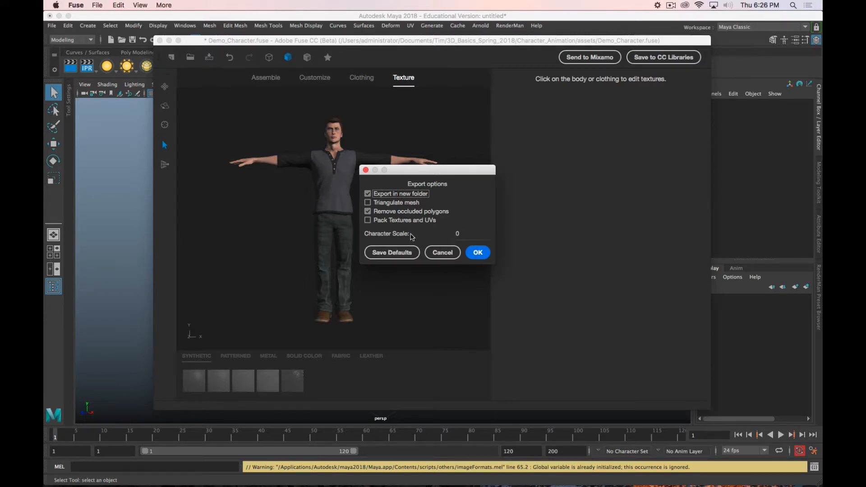
pyautogui.doubleClick(464, 234)
pyautogui.write('.1')
pyautogui.click(477, 252)
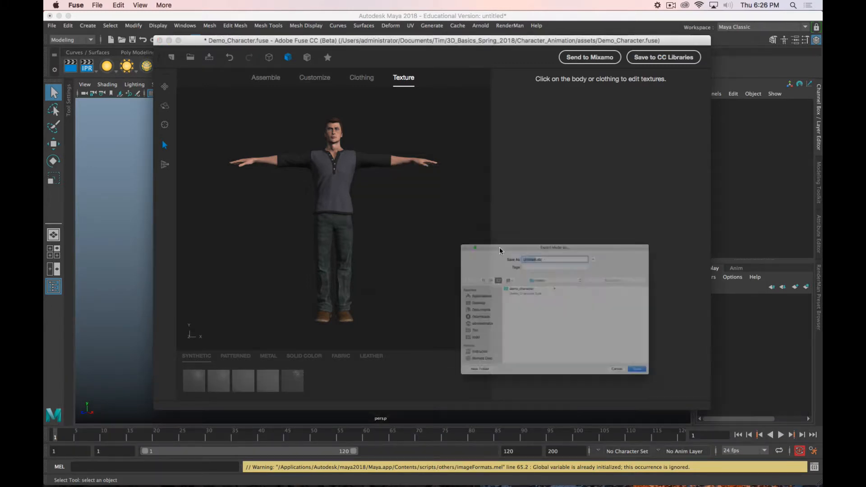
# Step: Browse to the demo_character folder inside Character_Animation/assets as the export destination, and cancel the export
pyautogui.moveTo(611, 202); pyautogui.dragTo(448, 100)
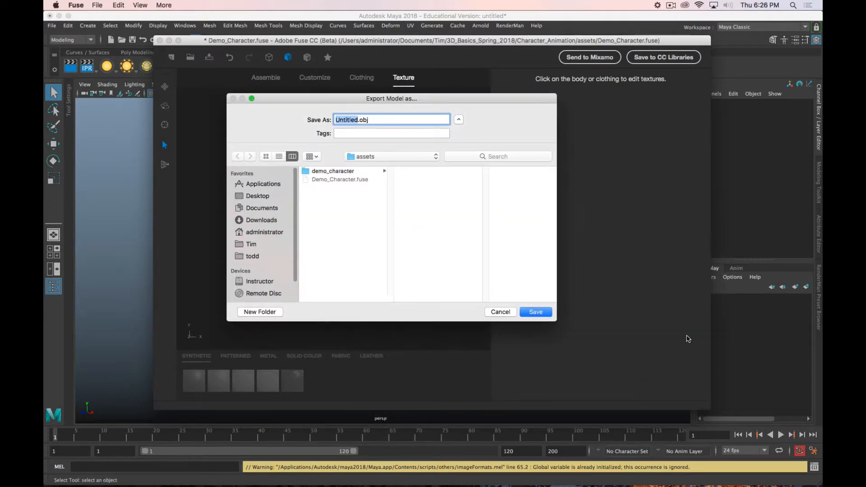
pyautogui.click(428, 156)
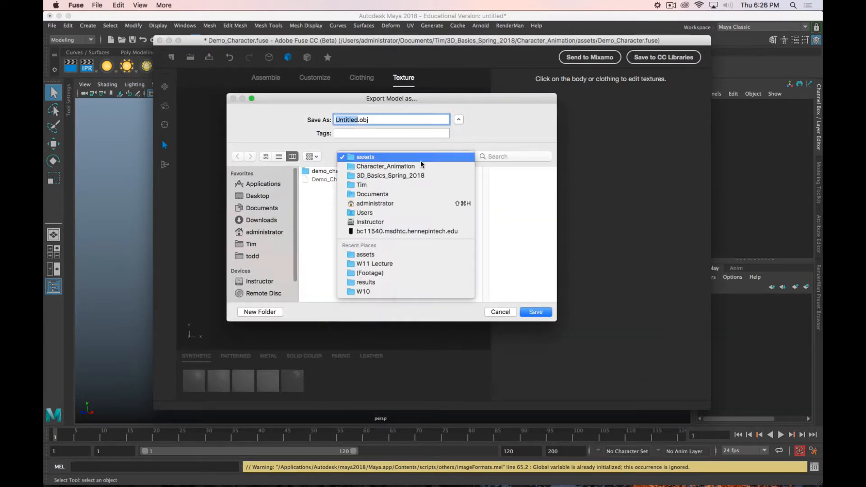
pyautogui.click(419, 166)
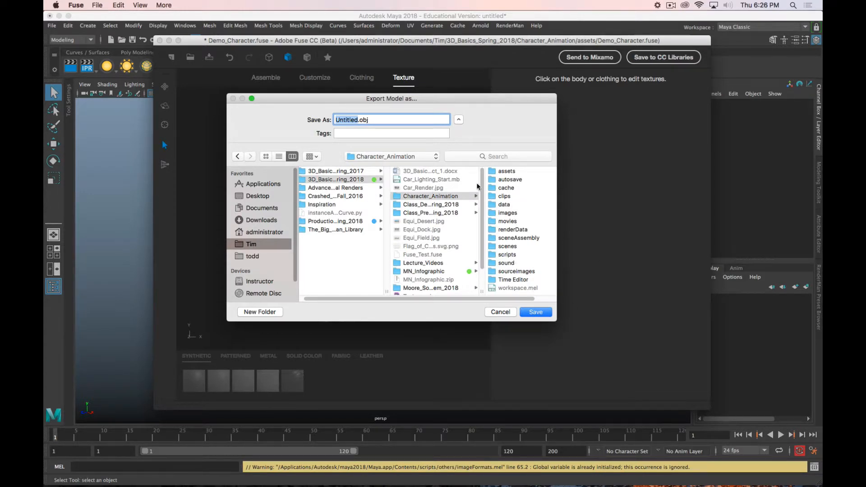
pyautogui.click(506, 171)
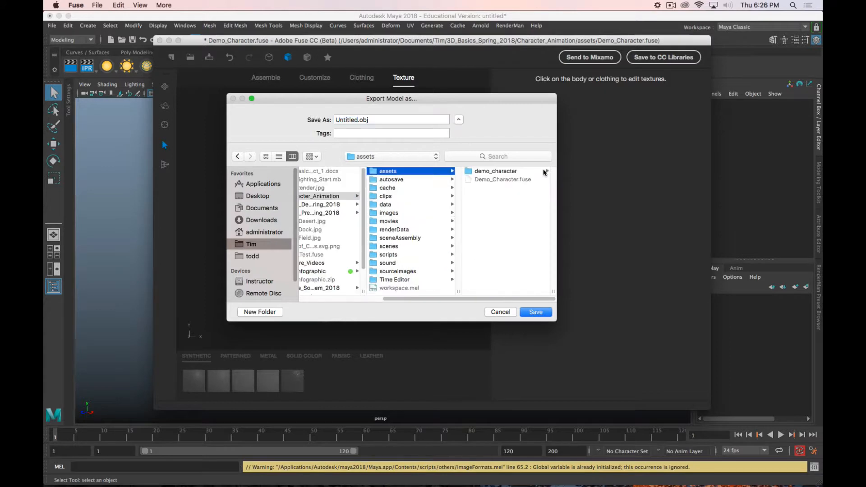
pyautogui.click(510, 172)
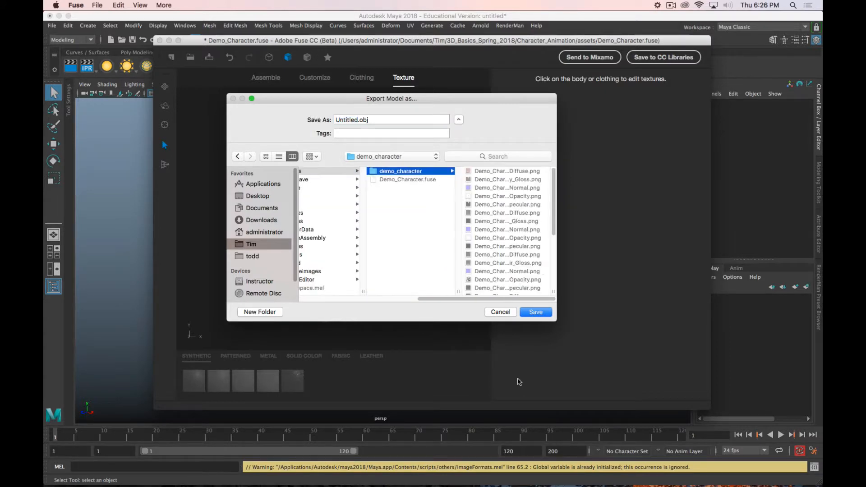
pyautogui.click(501, 314)
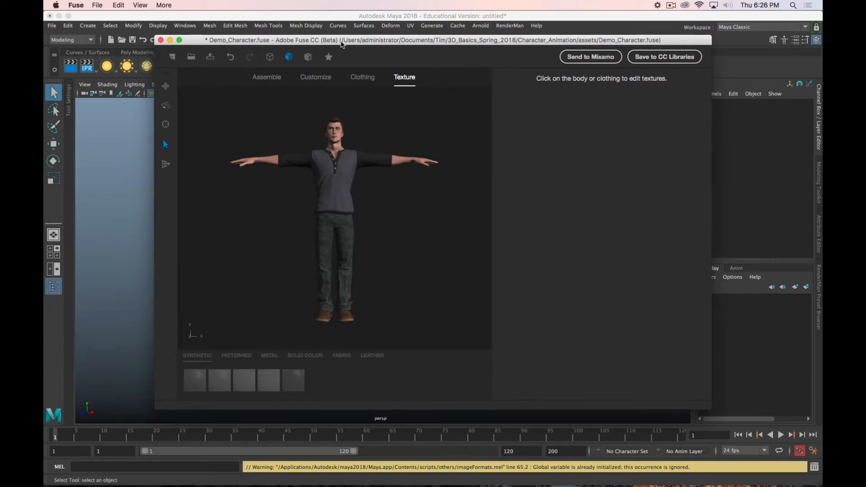
# Step: Quit Fuse without saving the assembly changes and switch to Maya
pyautogui.press('super+q')
pyautogui.click(386, 231)
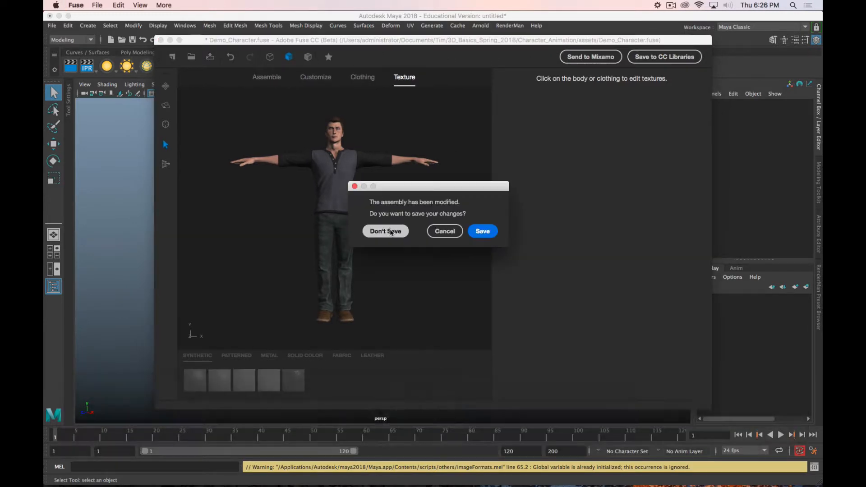
pyautogui.press('super+Tab')
pyautogui.press('super+Tab')
pyautogui.press('super+Tab')
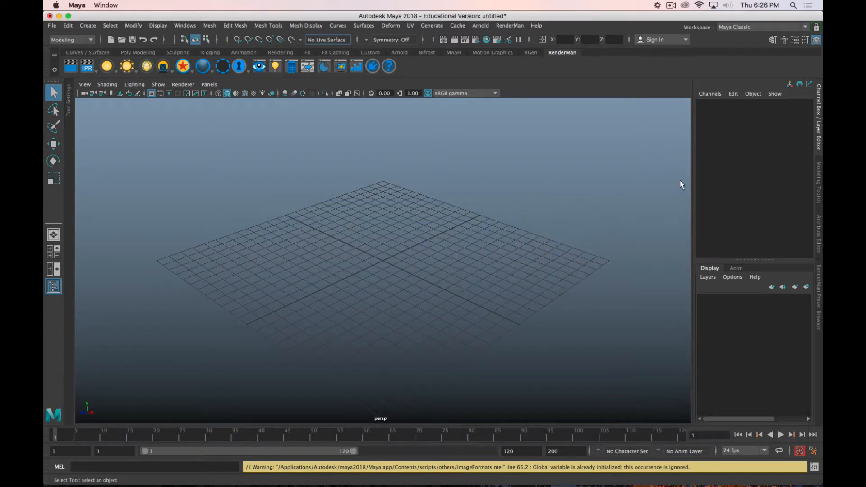
pyautogui.click(52, 26)
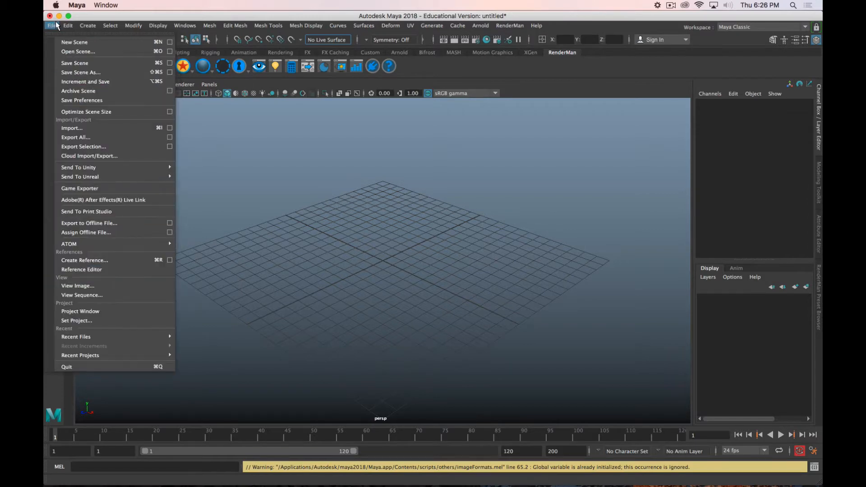
pyautogui.click(127, 126)
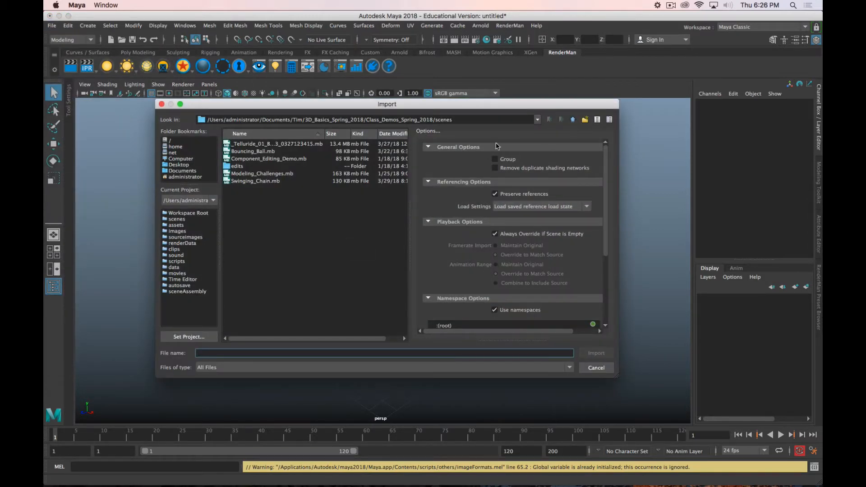
pyautogui.click(573, 119)
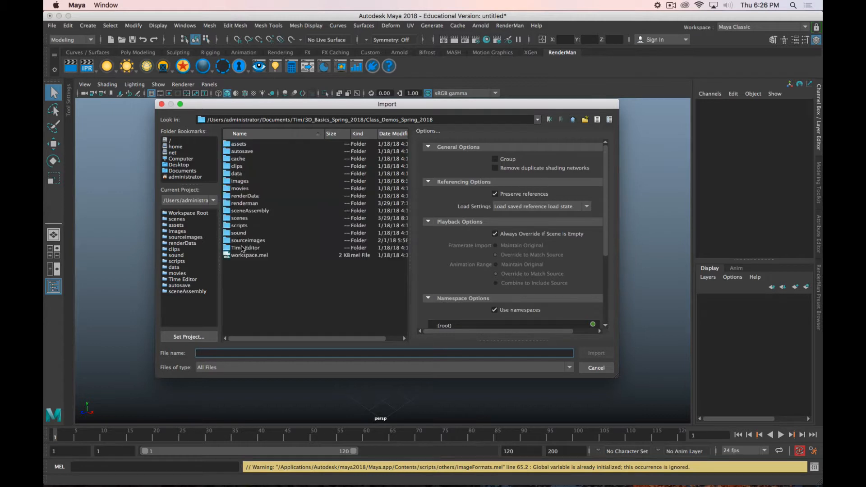
pyautogui.doubleClick(239, 145)
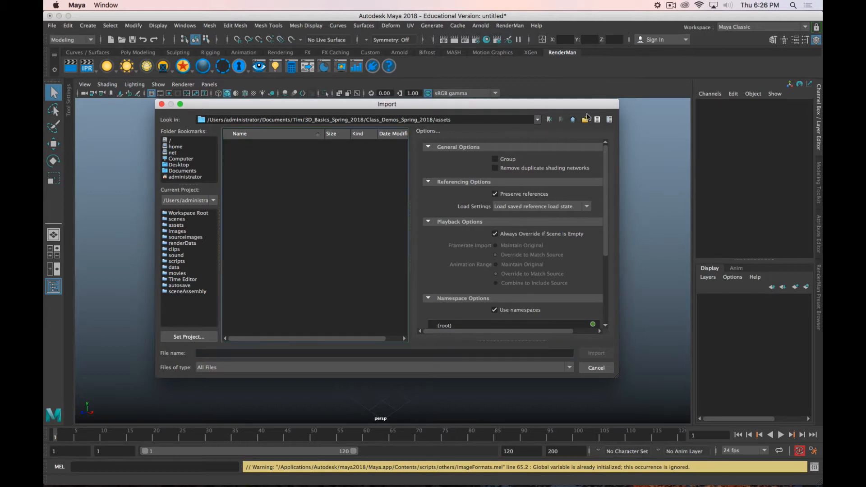
pyautogui.click(596, 367)
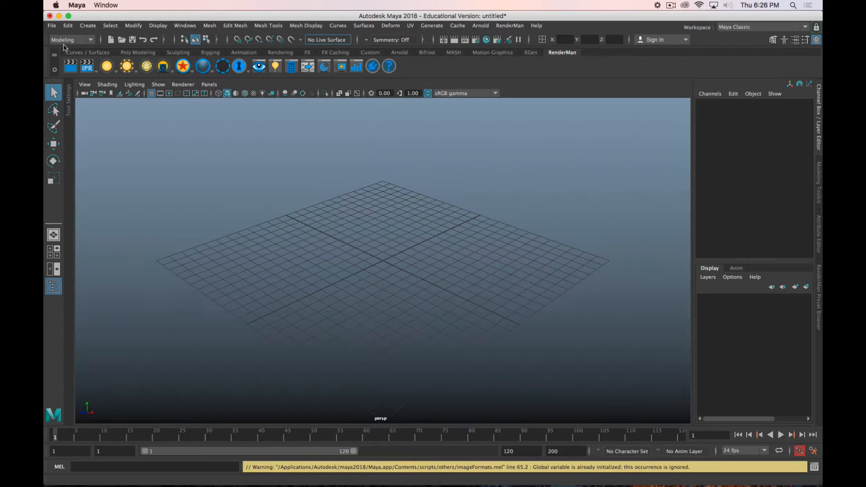
# Step: Set the current project to the Character_Animation folder in 3D_Basics_Spring_2018
pyautogui.click(51, 26)
pyautogui.click(90, 321)
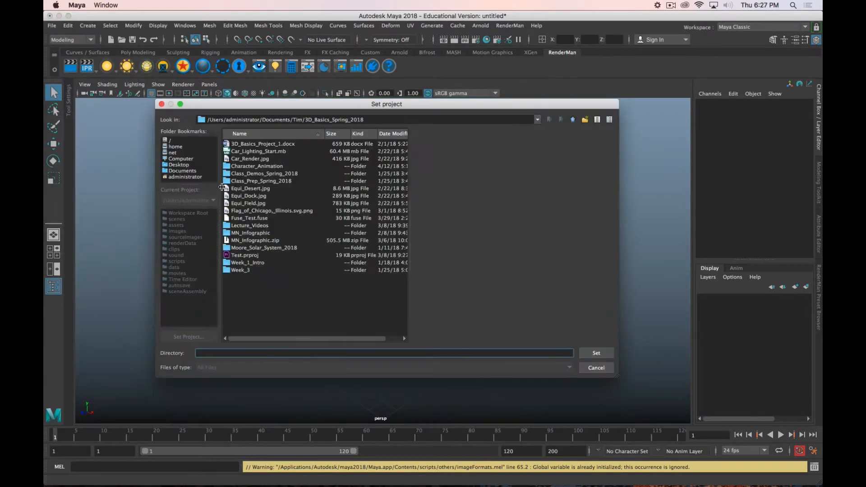
pyautogui.click(250, 166)
pyautogui.click(596, 352)
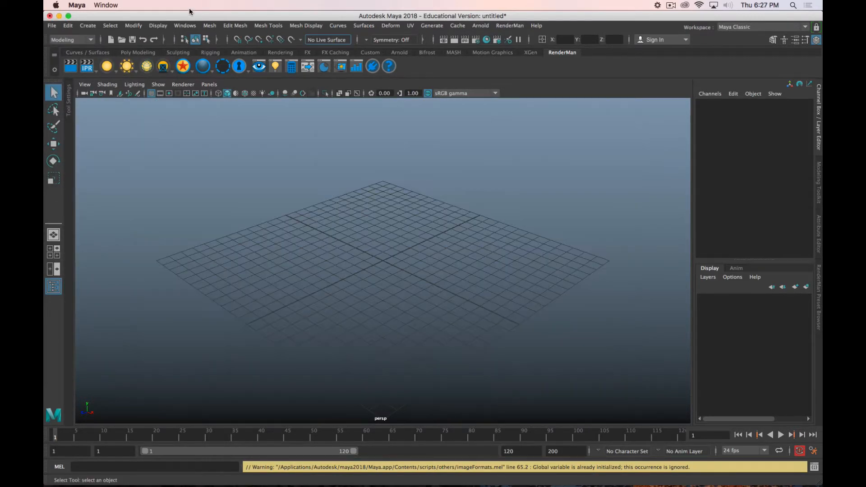
# Step: Import Demo_Character.obj from the project's assets/demo_character folder into the empty scene
pyautogui.click(53, 26)
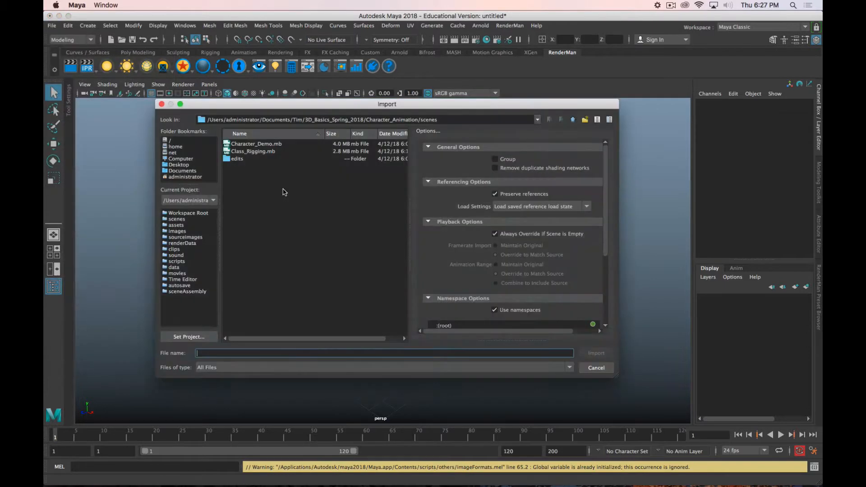
pyautogui.click(97, 131)
pyautogui.click(572, 120)
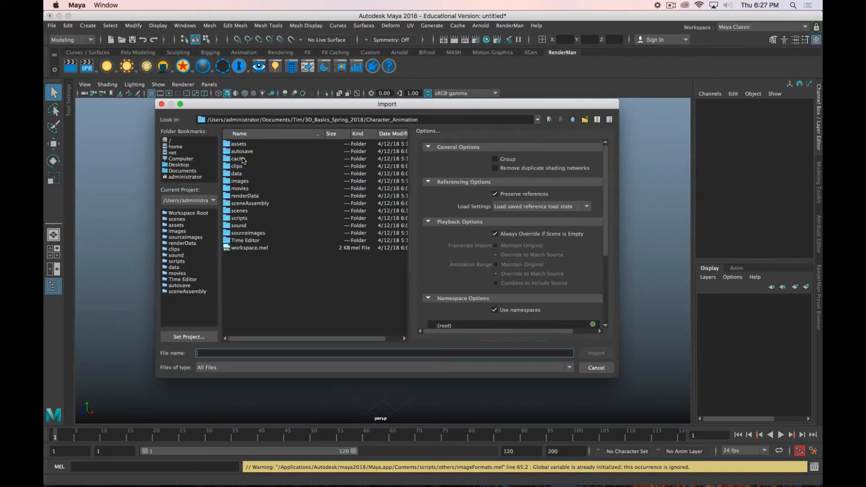
pyautogui.doubleClick(239, 151)
pyautogui.click(572, 120)
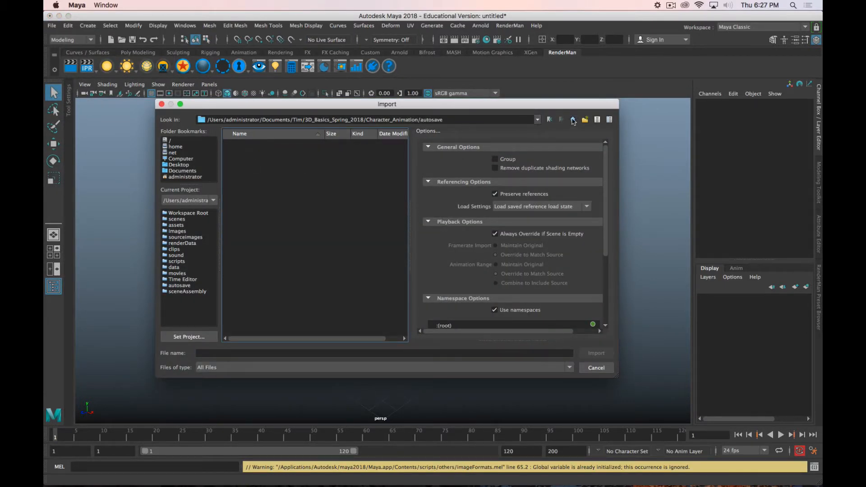
pyautogui.doubleClick(237, 144)
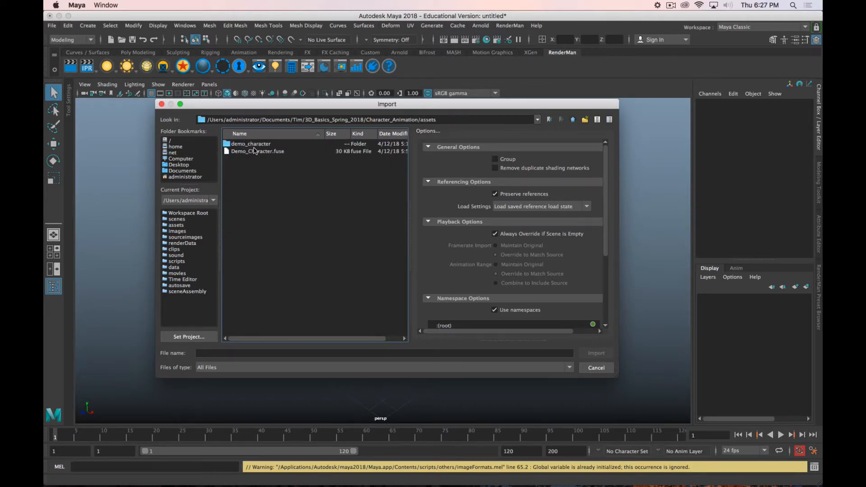
pyautogui.doubleClick(251, 144)
pyautogui.click(260, 151)
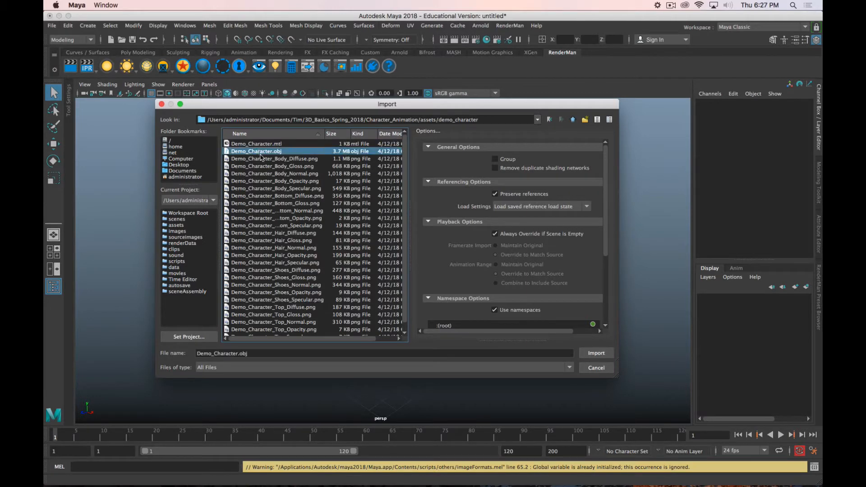
pyautogui.click(605, 354)
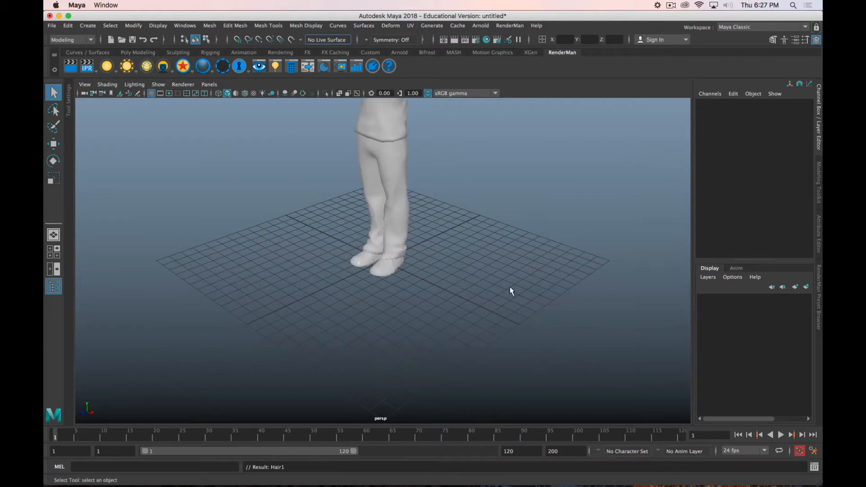
# Step: Turn on textured display in the perspective view so the whole imported character shows its textures
pyautogui.scroll(-5, 452, 242)
pyautogui.keyDown('alt'); pyautogui.moveTo(452, 243); pyautogui.dragTo(450, 298, button='middle'); pyautogui.keyUp('alt')
pyautogui.moveTo(451, 298)
pyautogui.keyDown('alt'); pyautogui.mouseDown()
pyautogui.moveTo(441, 293)
pyautogui.moveTo(485, 283)
pyautogui.moveTo(447, 280)
pyautogui.mouseUp(); pyautogui.keyUp('alt')
pyautogui.hotkey('alt', '6')
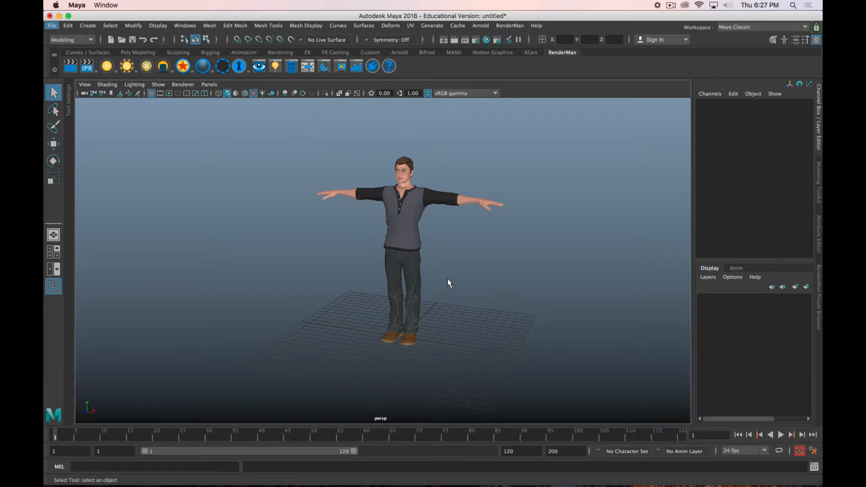
# Step: Switch from the Modeling to the Rigging tool set
pyautogui.scroll(3, 458, 207)
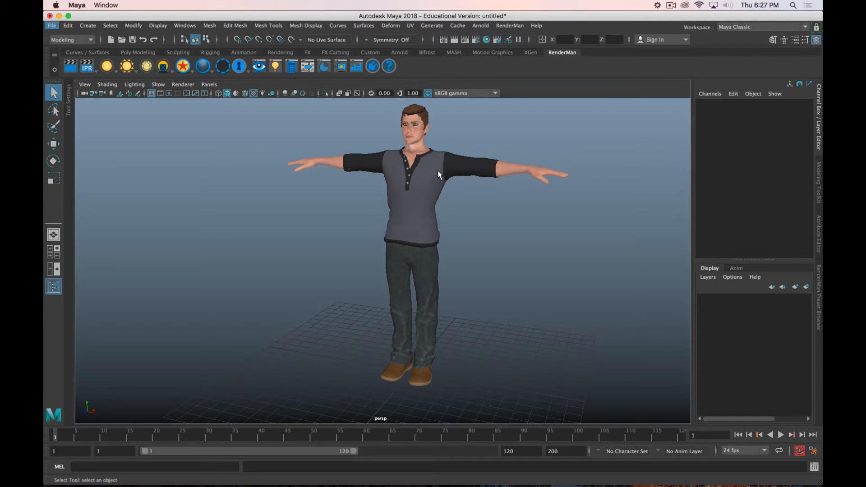
pyautogui.scroll(-2, 458, 210)
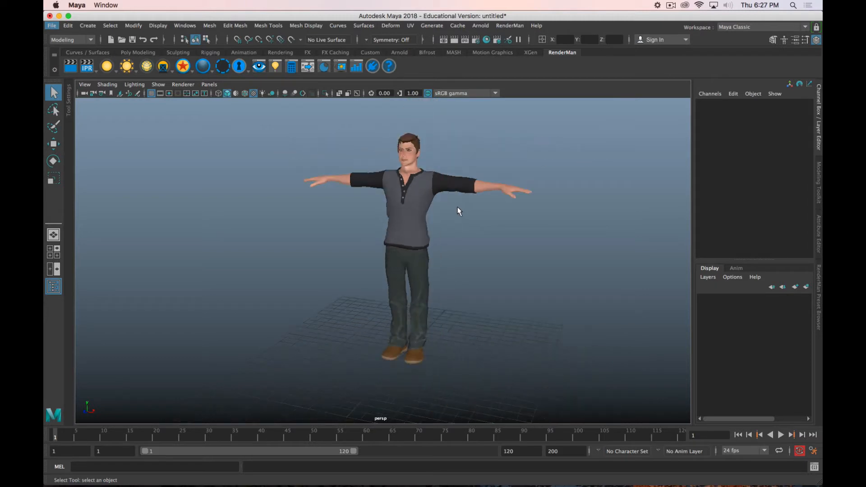
pyautogui.moveTo(458, 210)
pyautogui.keyDown('alt'); pyautogui.mouseDown()
pyautogui.moveTo(441, 224)
pyautogui.moveTo(448, 223)
pyautogui.mouseUp(); pyautogui.keyUp('alt')
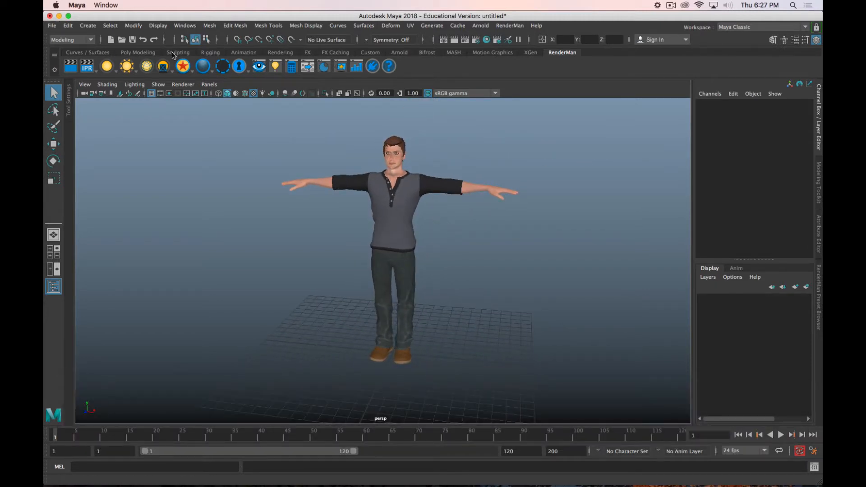
pyautogui.click(91, 40)
pyautogui.click(72, 59)
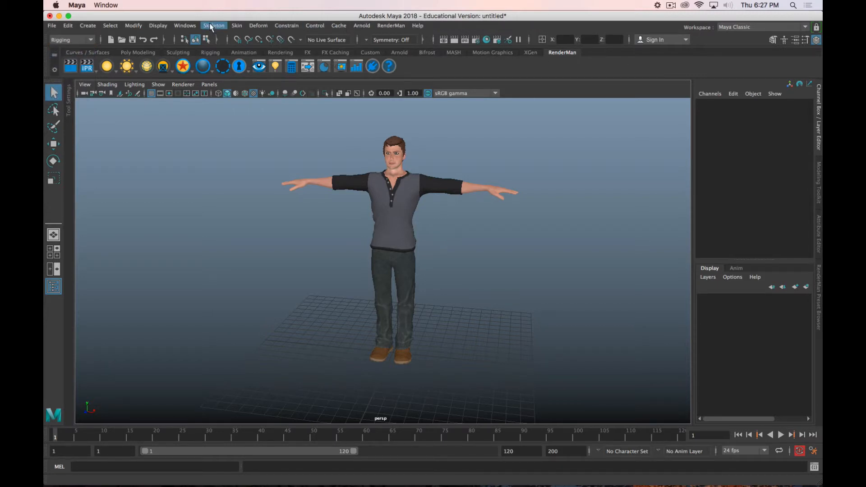
# Step: Save the scene as Class_Rigging.mb in the Character_Animation project's scenes folder, replacing the existing file
pyautogui.press('shift+super+s')
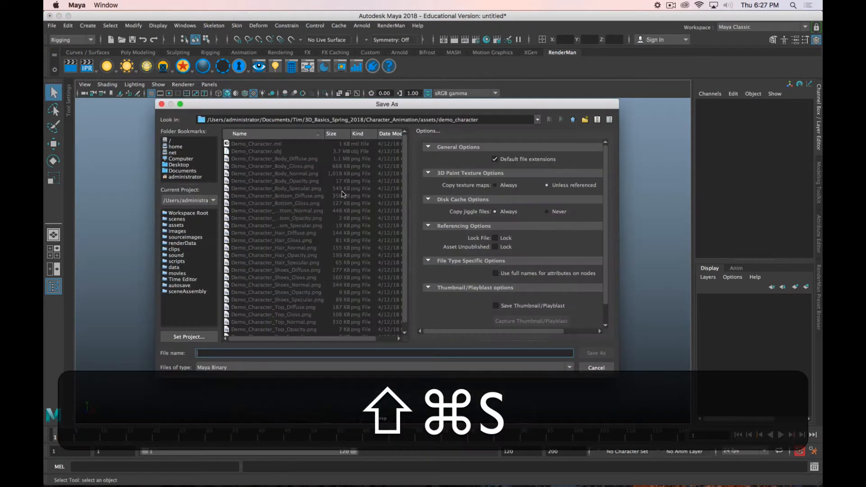
pyautogui.click(571, 120)
pyautogui.click(572, 120)
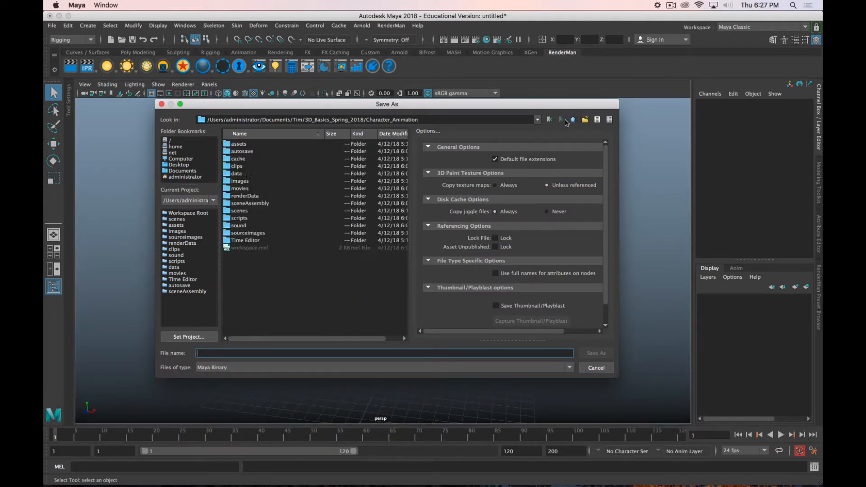
pyautogui.doubleClick(245, 212)
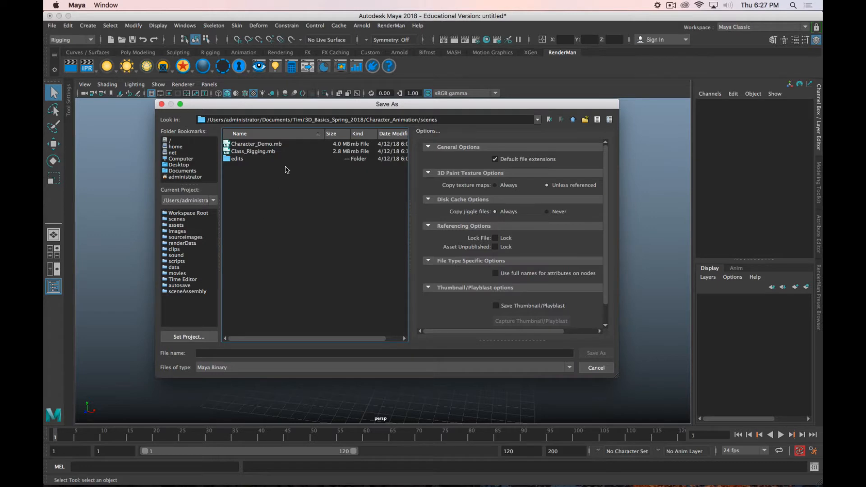
pyautogui.click(258, 153)
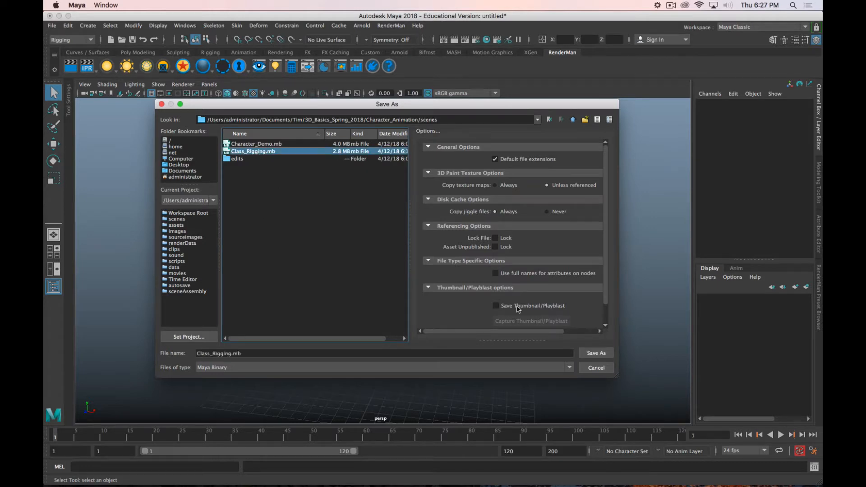
pyautogui.click(610, 353)
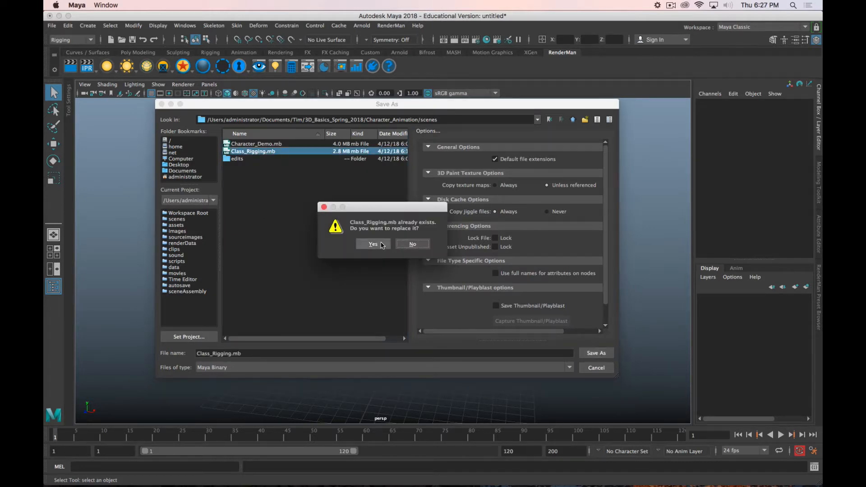
pyautogui.click(372, 244)
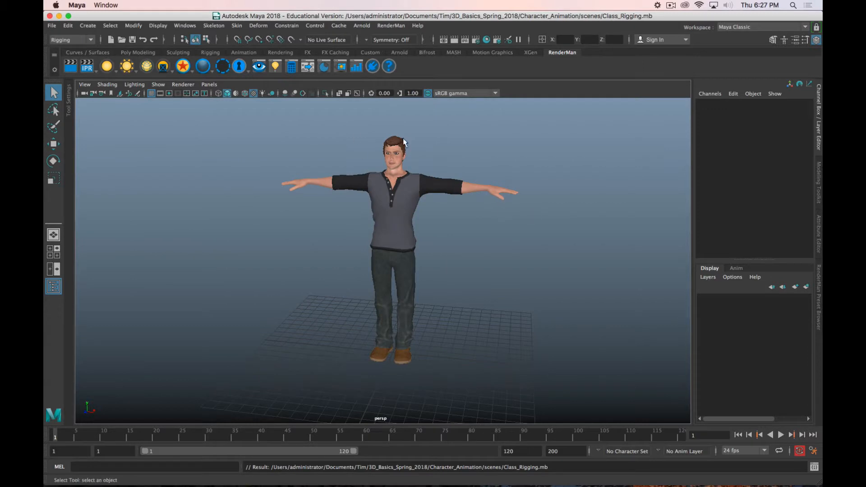
# Step: Create a new HumanIK skeleton in the scene for the imported character
pyautogui.click(214, 26)
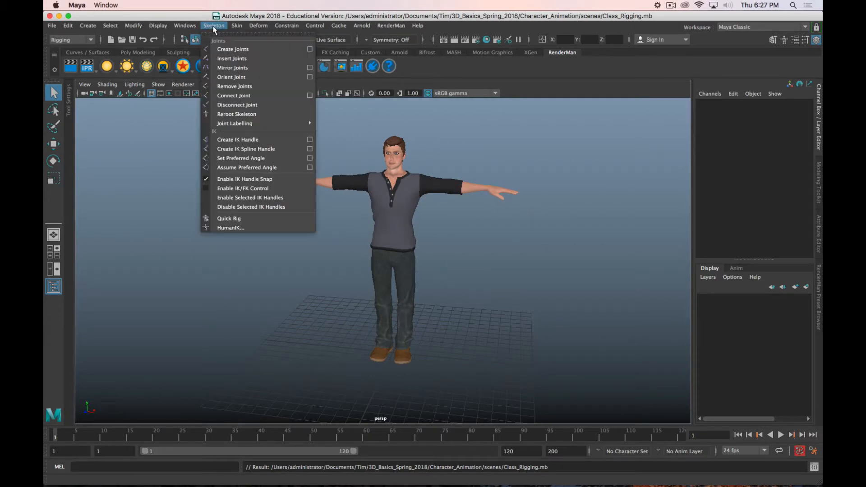
pyautogui.click(251, 227)
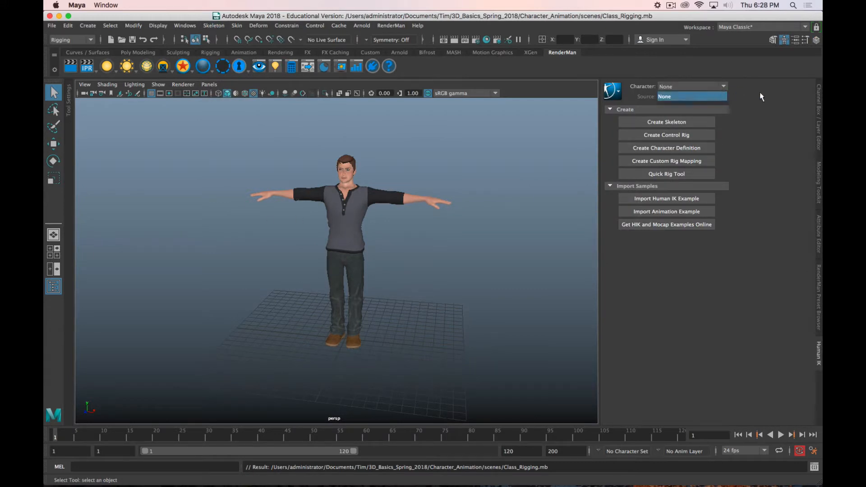
pyautogui.click(698, 122)
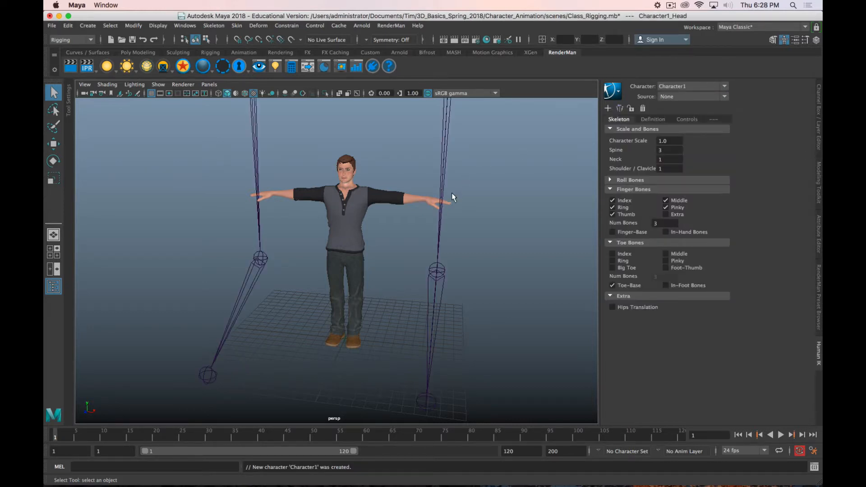
# Step: Reduce the HumanIK skeleton's character scale to bring it closer to the imported character's size
pyautogui.press('f')
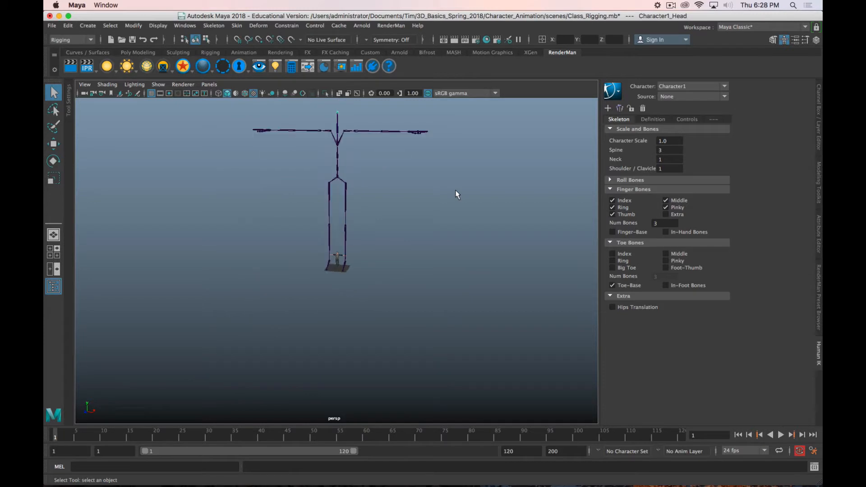
pyautogui.scroll(1, 455, 195)
pyautogui.scroll(-3, 456, 195)
pyautogui.scroll(3, 455, 194)
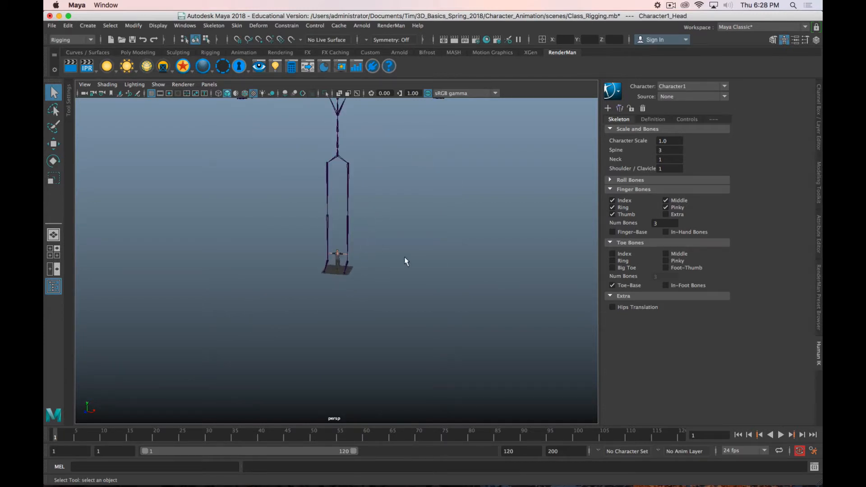
pyautogui.scroll(1, 365, 231)
pyautogui.scroll(-3, 365, 231)
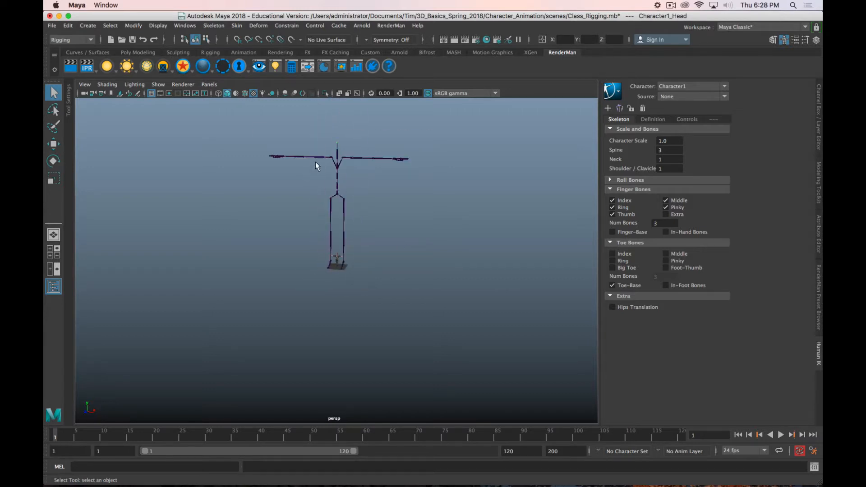
pyautogui.scroll(10, 366, 279)
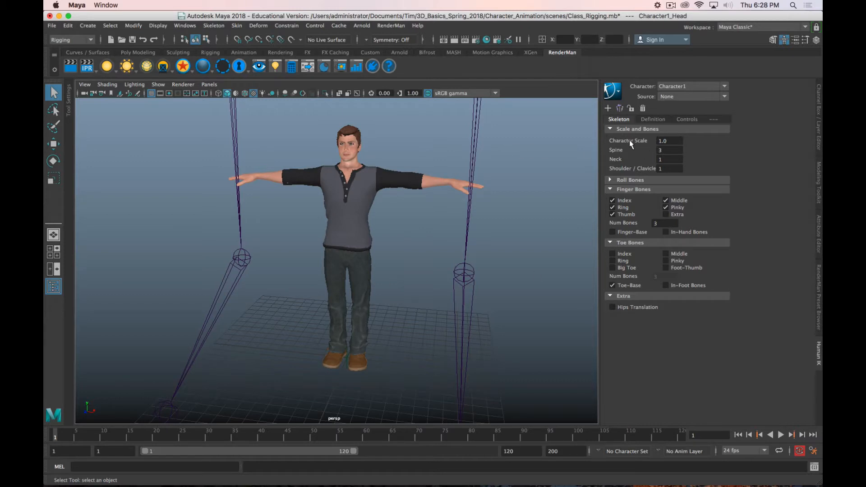
pyautogui.click(673, 140)
pyautogui.write('1')
pyautogui.press('Return')
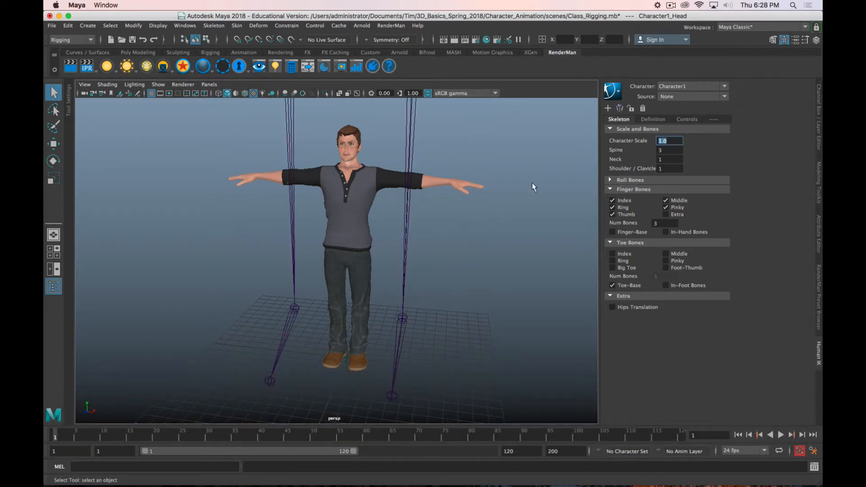
# Step: Shrink the HumanIK skeleton further by entering a character scale of .5
pyautogui.click(672, 142)
pyautogui.moveTo(680, 140); pyautogui.dragTo(649, 142)
pyautogui.click(532, 165)
pyautogui.doubleClick(670, 140)
pyautogui.write('.1')
pyautogui.press('Return')
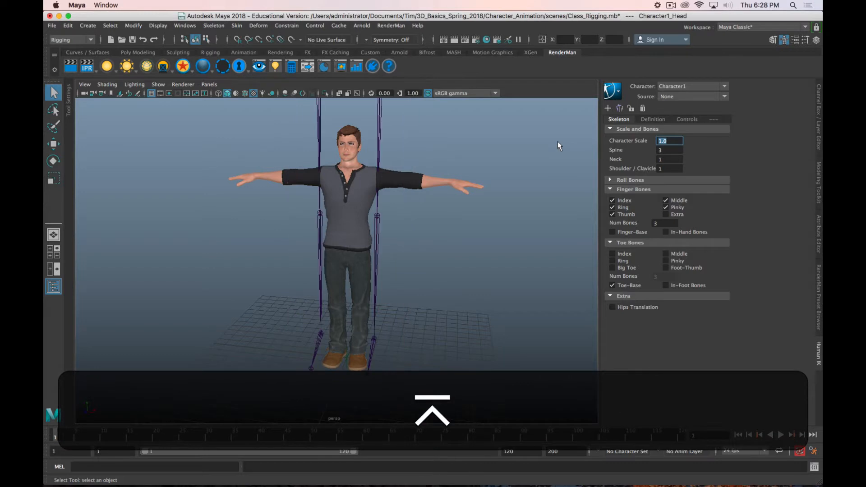
pyautogui.write('.5')
pyautogui.press('Return')
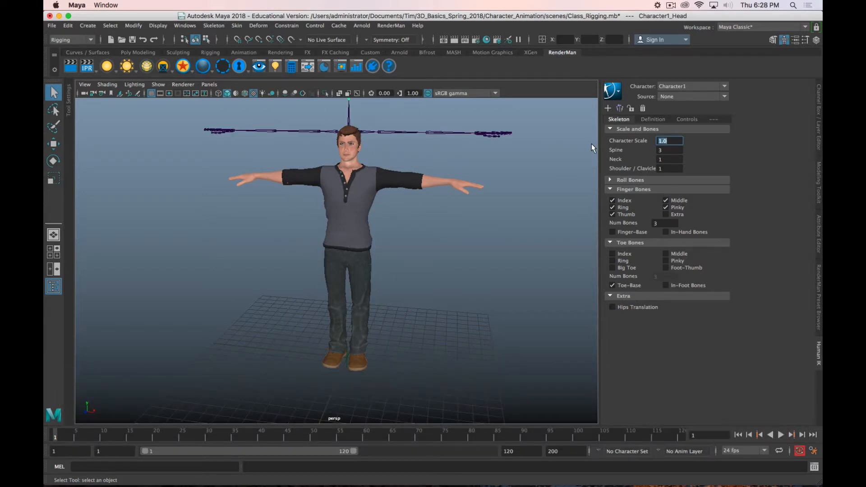
# Step: Fit the skeleton to the character's arm height by entering successive character scale values of .9, .99 and .9
pyautogui.write('.9')
pyautogui.press('Return')
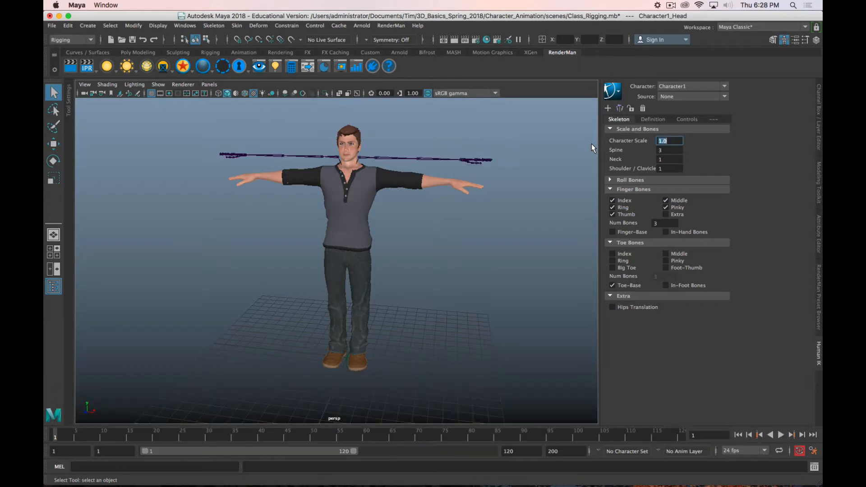
pyautogui.write('.99')
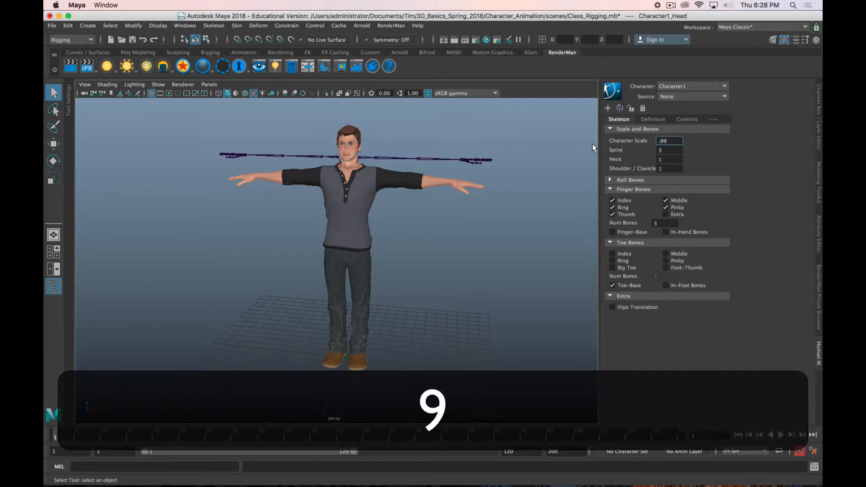
pyautogui.press('Return')
pyautogui.write('.9')
pyautogui.press('Return')
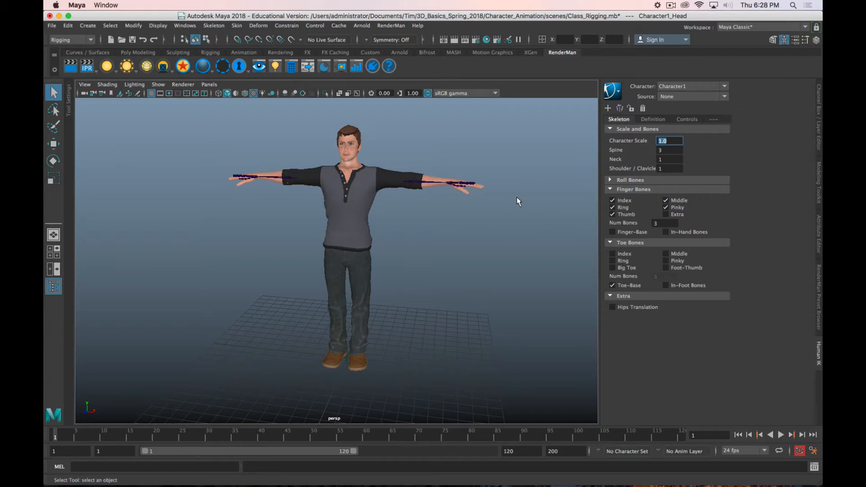
pyautogui.write('4')
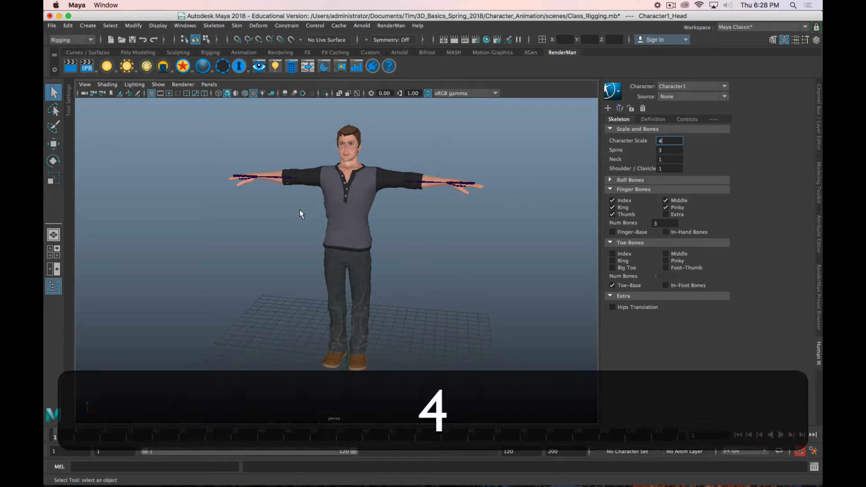
pyautogui.press('Escape')
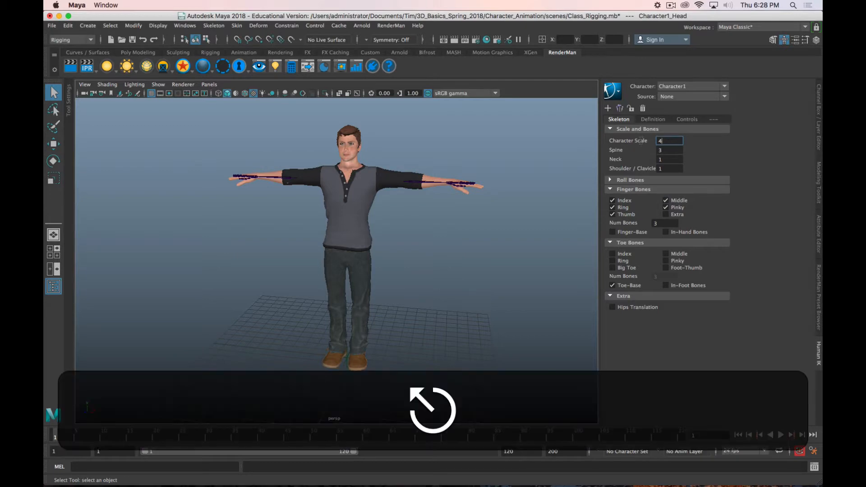
pyautogui.press('Return')
# Step: Show the character in wireframe and examine how the skeleton sits inside the torso, arms and legs
pyautogui.click(391, 198)
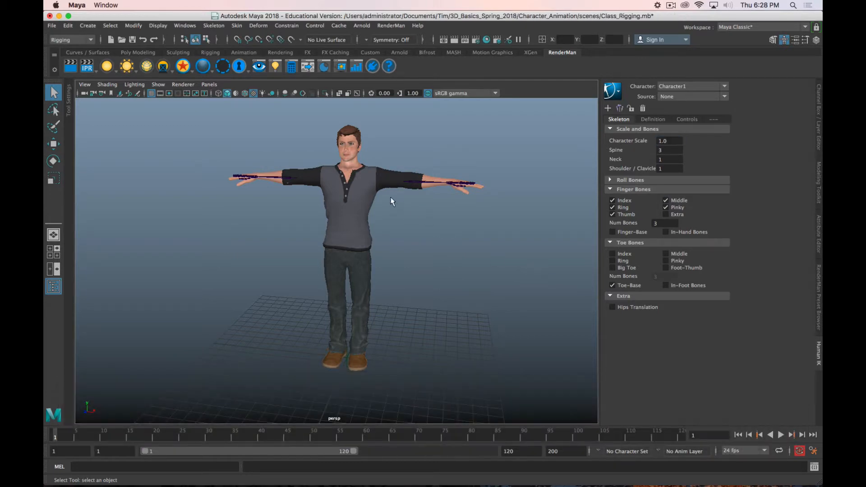
pyautogui.press('4')
pyautogui.scroll(5, 357, 204)
pyautogui.keyDown('alt'); pyautogui.moveTo(356, 206); pyautogui.dragTo(374, 195); pyautogui.keyUp('alt')
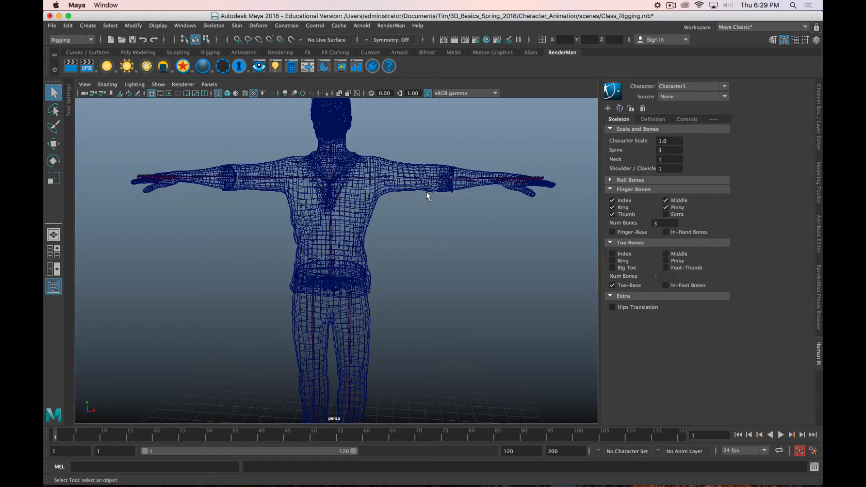
pyautogui.press('alt')
pyautogui.click(670, 5)
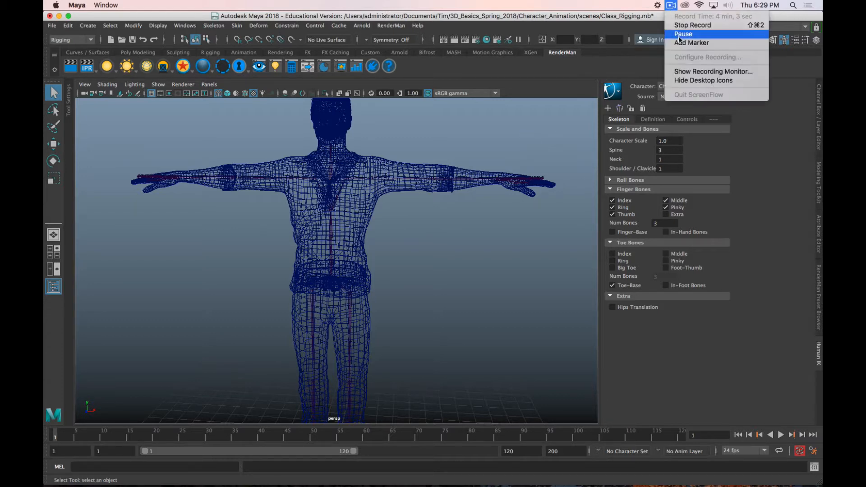
pyautogui.click(690, 36)
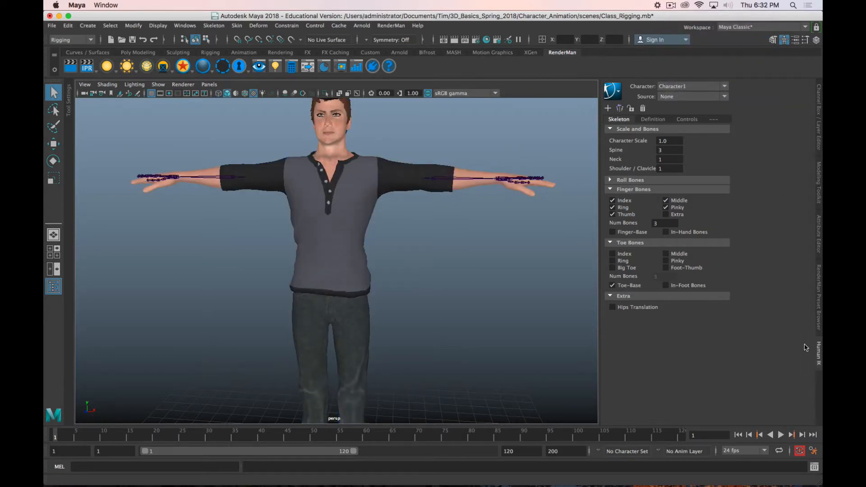
# Step: Rename the HumanIK character Character1 to Nate
pyautogui.click(672, 86)
pyautogui.click(753, 82)
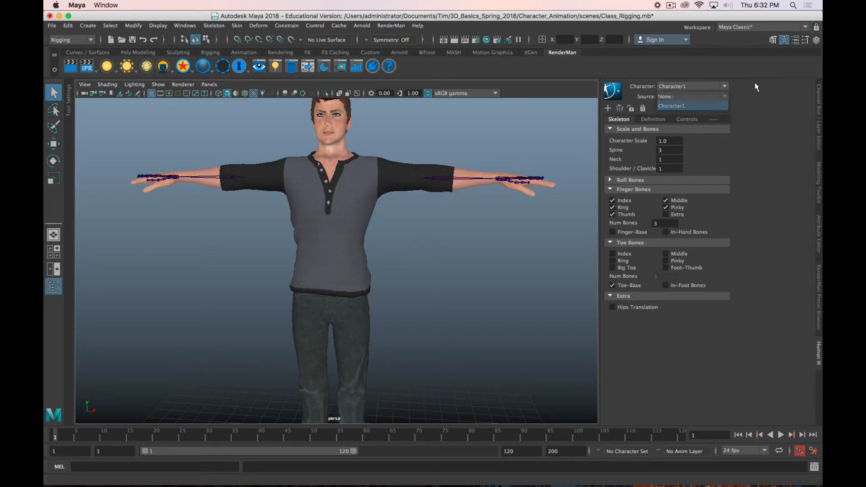
pyautogui.click(618, 91)
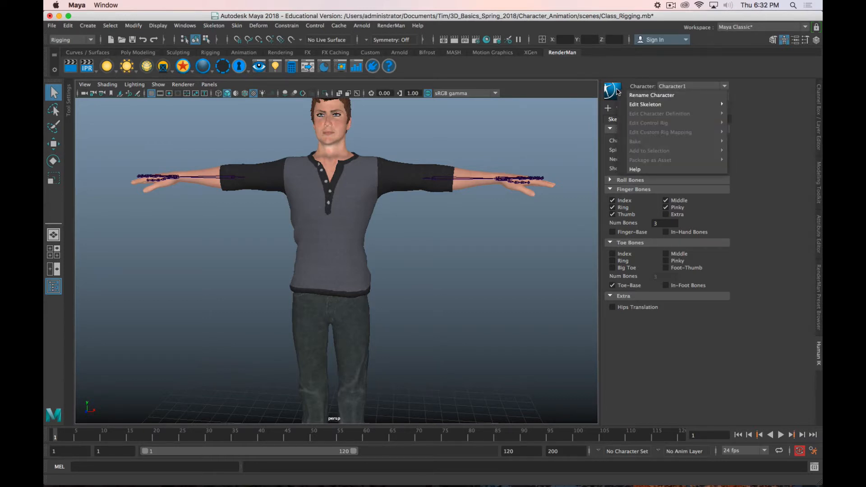
pyautogui.click(650, 95)
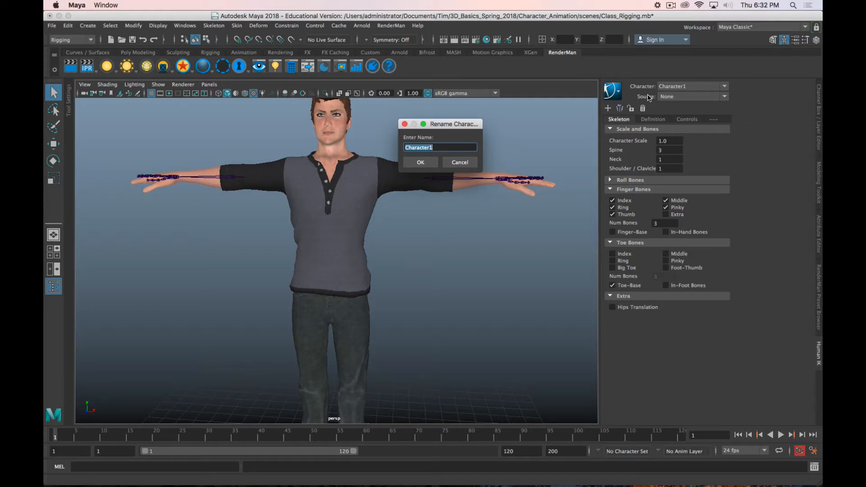
pyautogui.write('Nate')
pyautogui.press('Return')
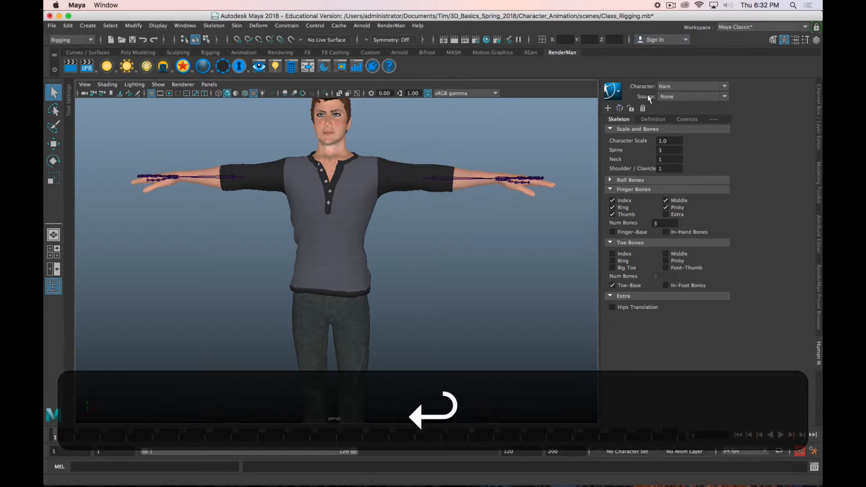
pyautogui.click(614, 90)
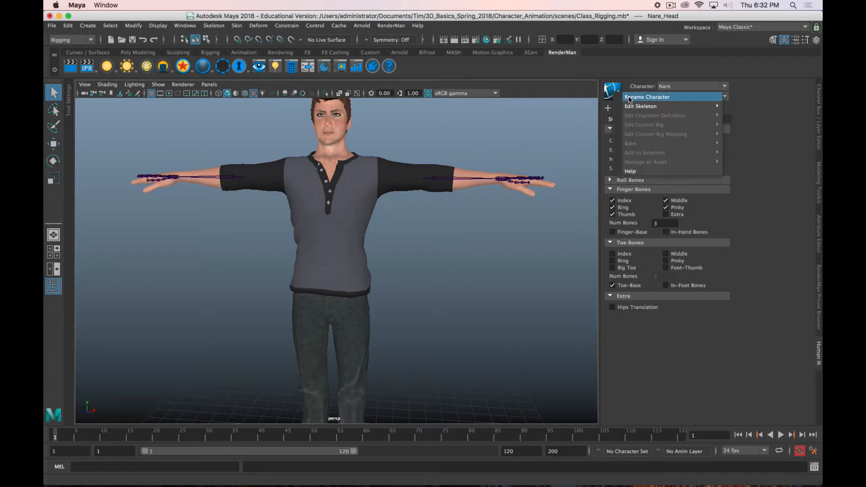
pyautogui.click(629, 97)
pyautogui.write('Nate')
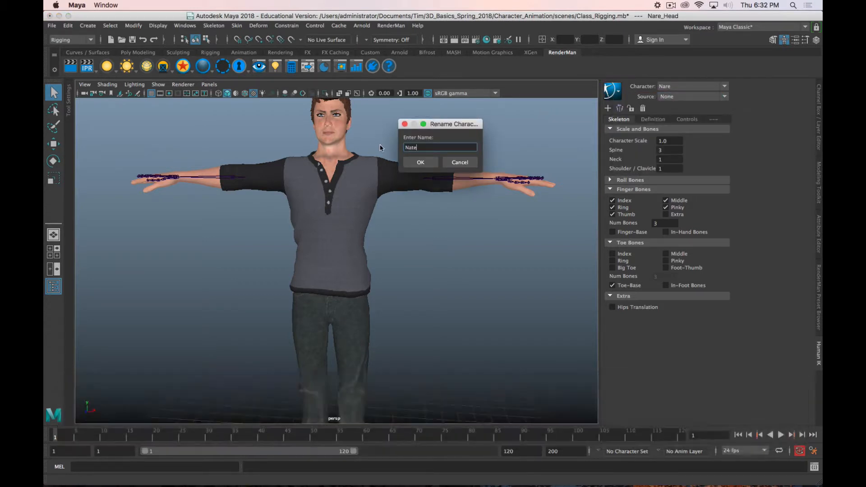
pyautogui.press('Return')
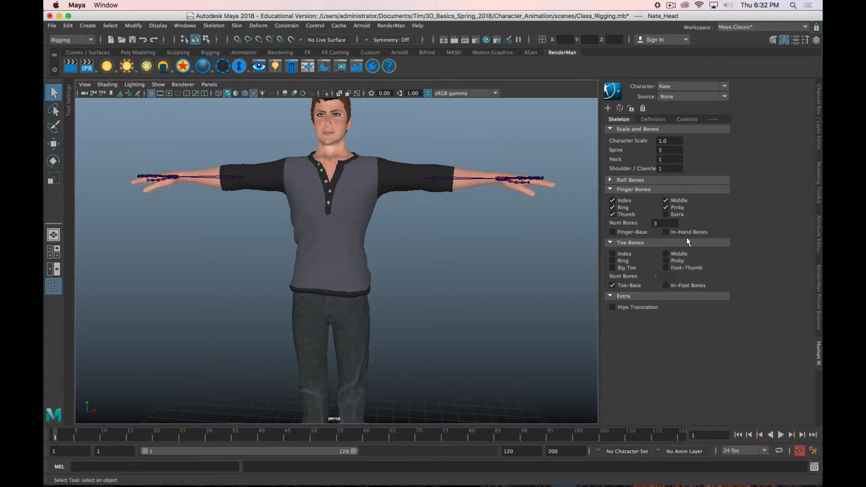
# Step: Review the skeleton's roll bone settings and the HumanIK character definition, and return to the skeleton settings
pyautogui.scroll(-3, 467, 188)
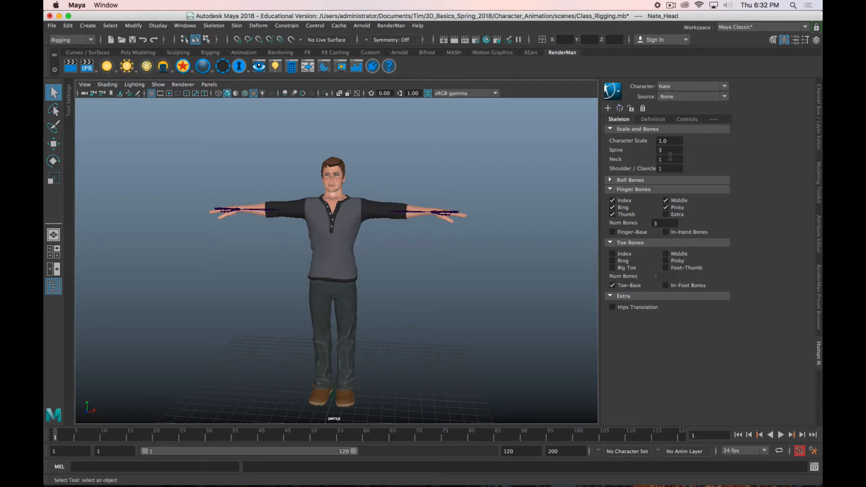
pyautogui.click(614, 180)
pyautogui.click(613, 180)
pyautogui.click(651, 119)
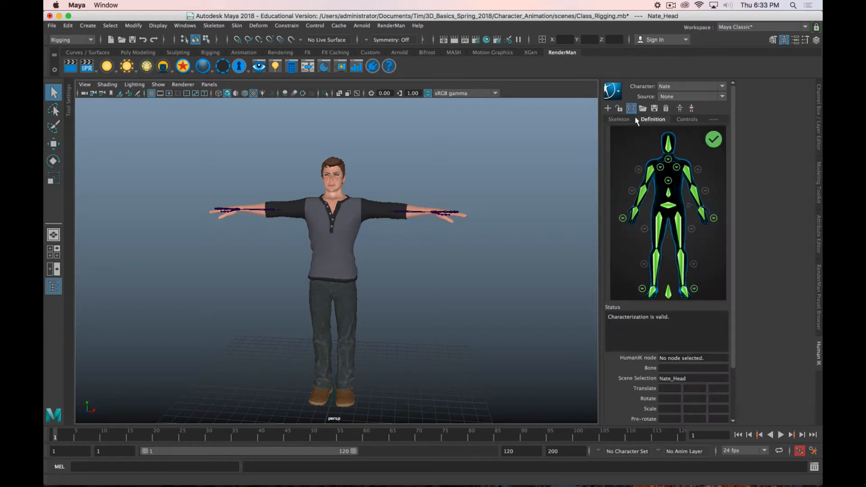
pyautogui.click(618, 117)
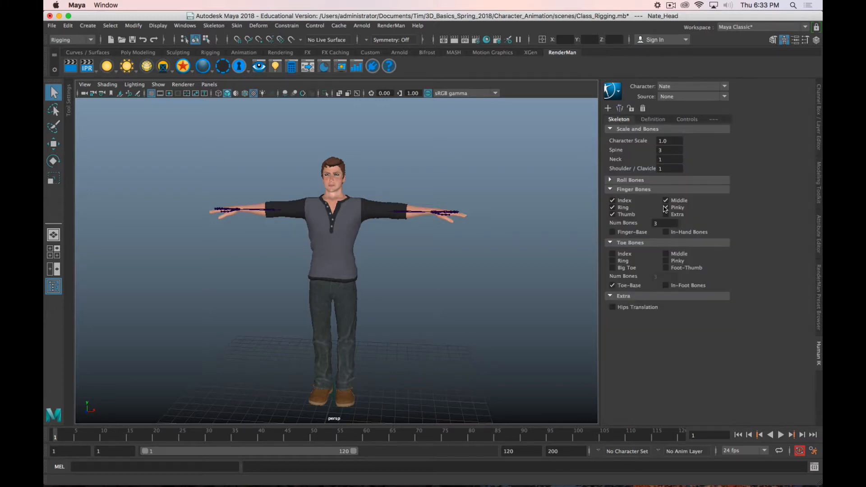
# Step: Examine how the finger and thumb bones line up with the character's hands and arms
pyautogui.scroll(2, 451, 217)
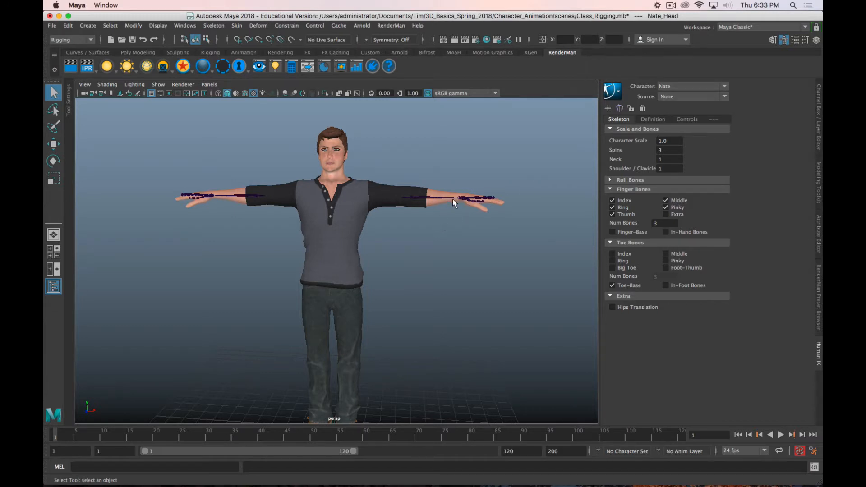
pyautogui.scroll(5, 452, 199)
pyautogui.keyDown('alt'); pyautogui.moveTo(494, 199); pyautogui.dragTo(344, 237, button='middle'); pyautogui.keyUp('alt')
pyautogui.scroll(8, 354, 229)
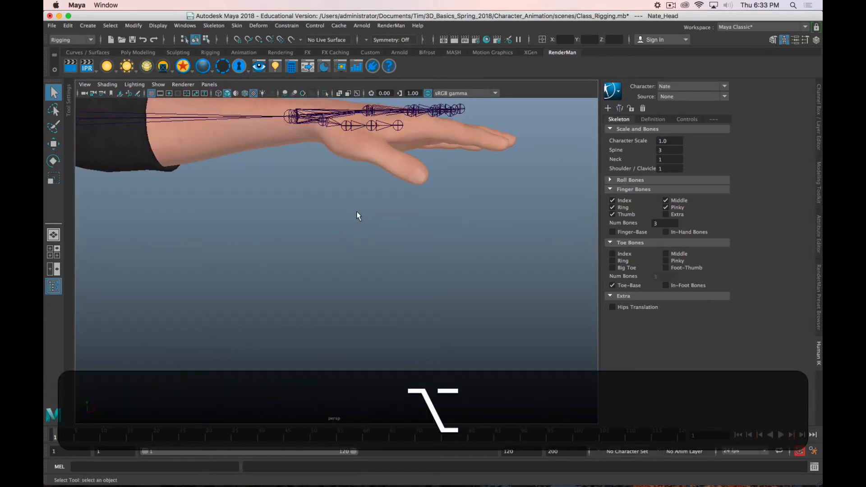
pyautogui.keyDown('alt'); pyautogui.moveTo(356, 216); pyautogui.dragTo(260, 221); pyautogui.keyUp('alt')
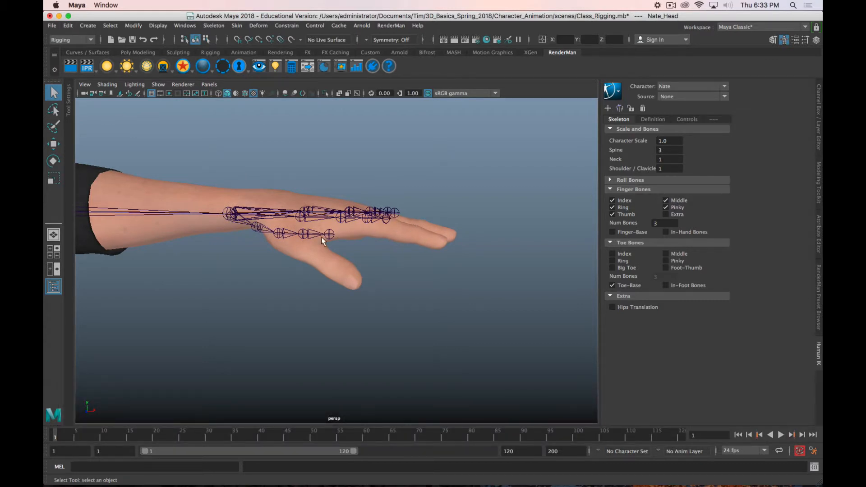
pyautogui.keyDown('alt'); pyautogui.moveTo(222, 268); pyautogui.dragTo(366, 247, button='middle'); pyautogui.keyUp('alt')
pyautogui.scroll(-10, 365, 247)
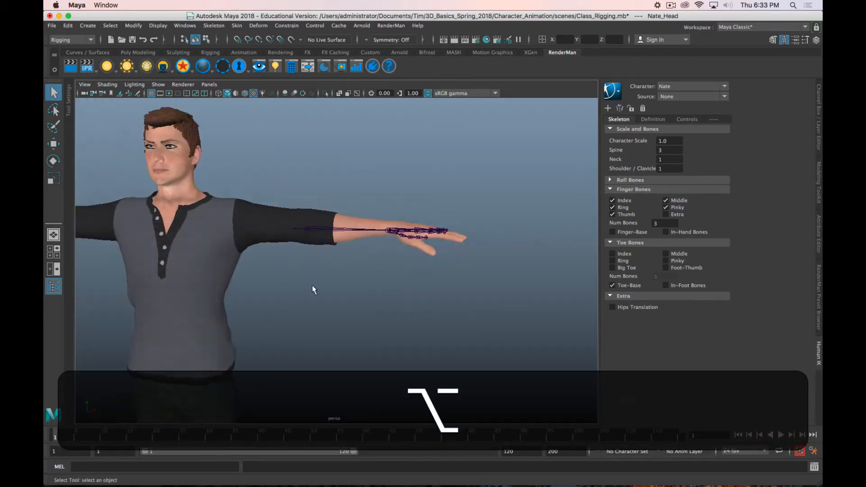
pyautogui.keyDown('alt'); pyautogui.moveTo(314, 289); pyautogui.dragTo(426, 233); pyautogui.keyUp('alt')
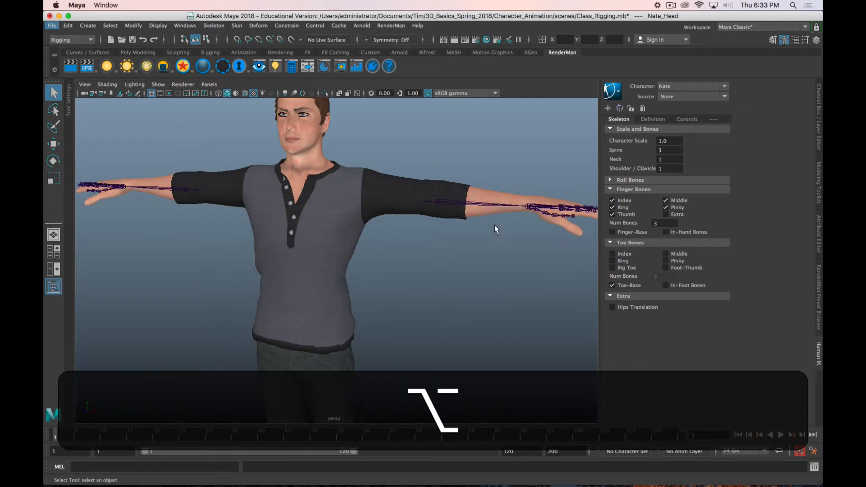
# Step: Show the scene in four views, with the top, front and side views in wireframe and the front view framing the upper body
pyautogui.click(53, 251)
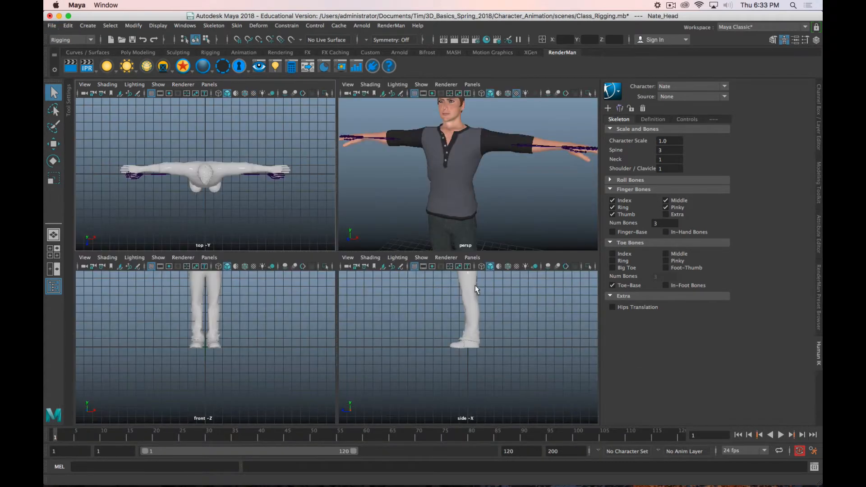
pyautogui.scroll(-2, 455, 311)
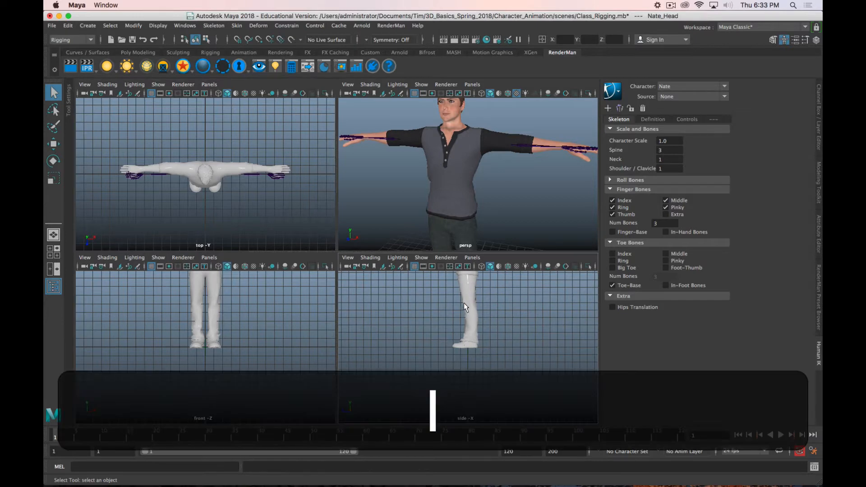
pyautogui.click(462, 308)
pyautogui.press('4')
pyautogui.press('4')
pyautogui.press('4')
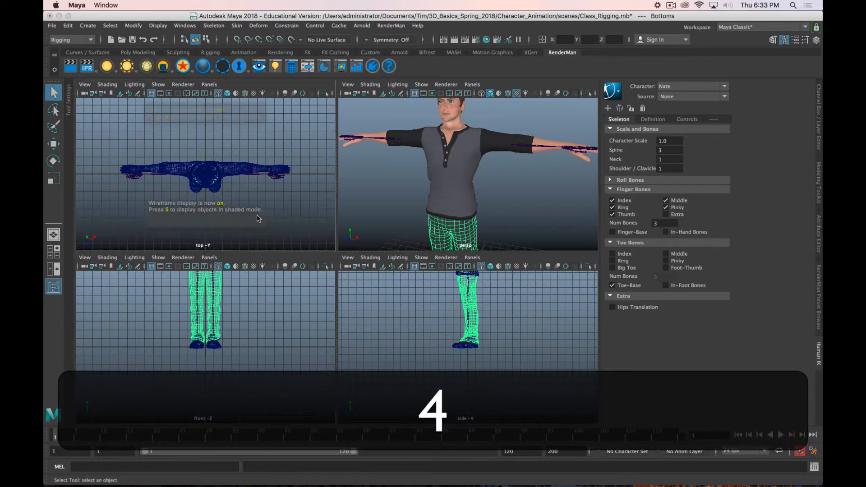
pyautogui.scroll(2, 241, 296)
pyautogui.keyDown('alt'); pyautogui.moveTo(241, 296); pyautogui.dragTo(241, 467, button='middle'); pyautogui.keyUp('alt')
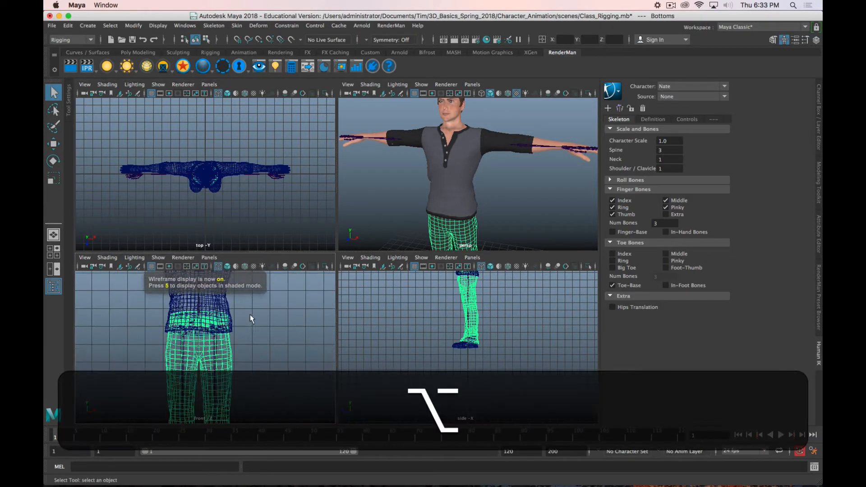
pyautogui.moveTo(249, 315)
pyautogui.keyDown('alt'); pyautogui.mouseDown(button='middle')
pyautogui.moveTo(264, 398)
pyautogui.moveTo(250, 332)
pyautogui.mouseUp(button='middle'); pyautogui.keyUp('alt')
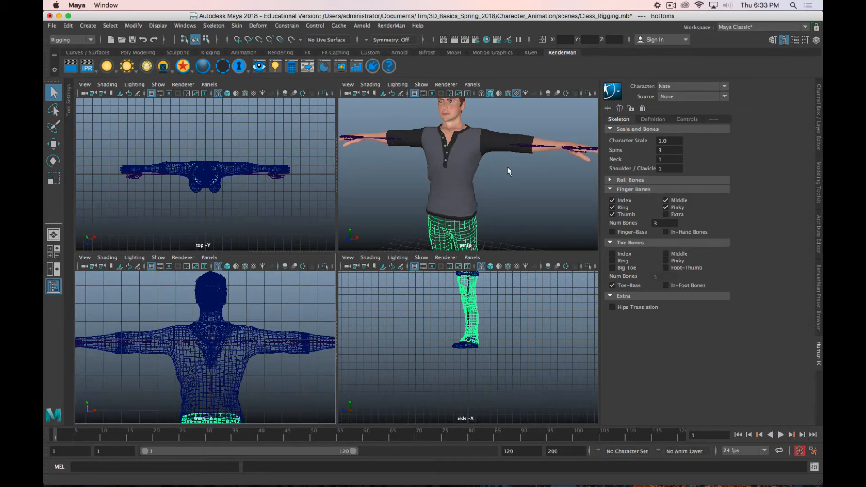
# Step: Return to the full-size perspective view and display the character there in wireframe
pyautogui.keyDown('alt'); pyautogui.moveTo(508, 171); pyautogui.dragTo(473, 159, button='right'); pyautogui.keyUp('alt')
pyautogui.press('space')
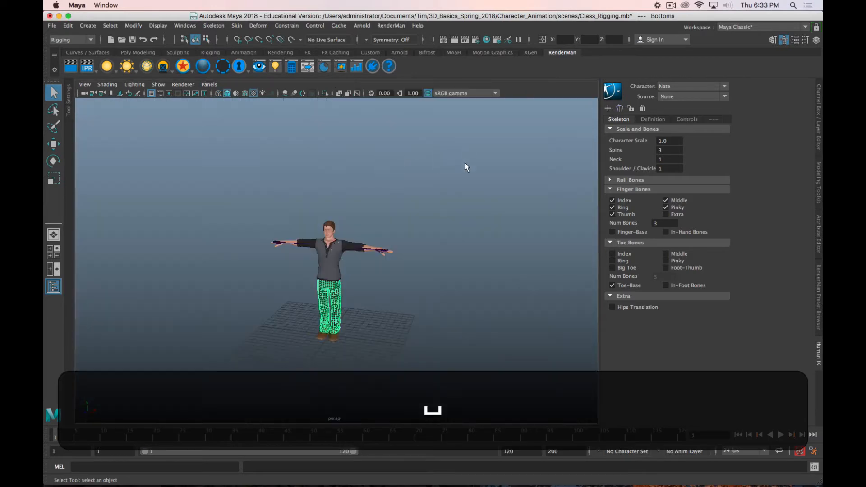
pyautogui.scroll(10, 327, 248)
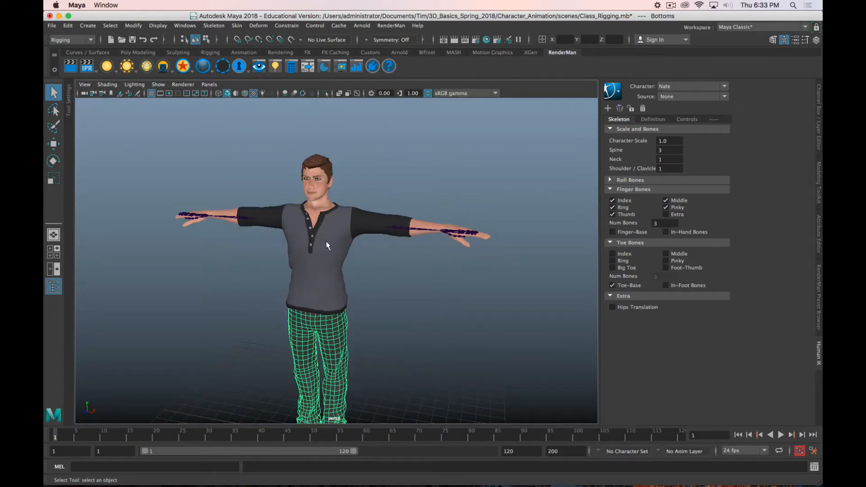
pyautogui.press('4')
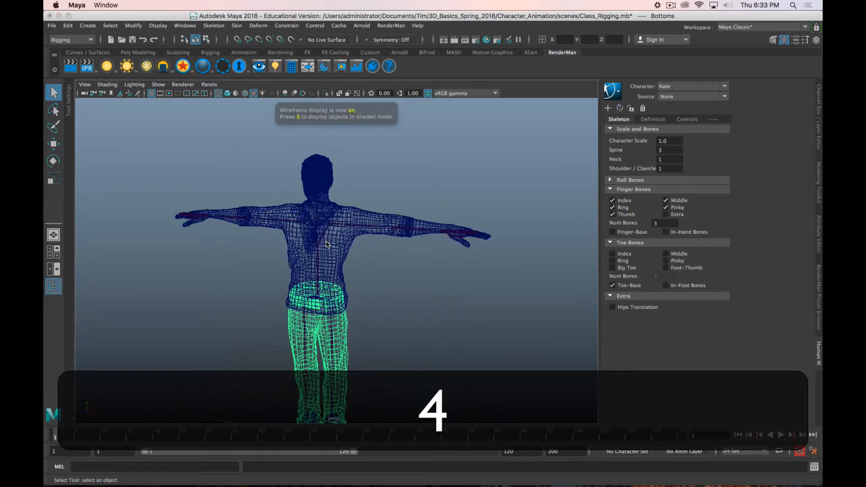
# Step: Select the skeleton from its root Nate_Reference, add it to a new display layer and name that layer Skeleton
pyautogui.keyDown('alt'); pyautogui.moveTo(350, 251); pyautogui.dragTo(360, 206, button='middle'); pyautogui.keyUp('alt')
pyautogui.click(329, 248)
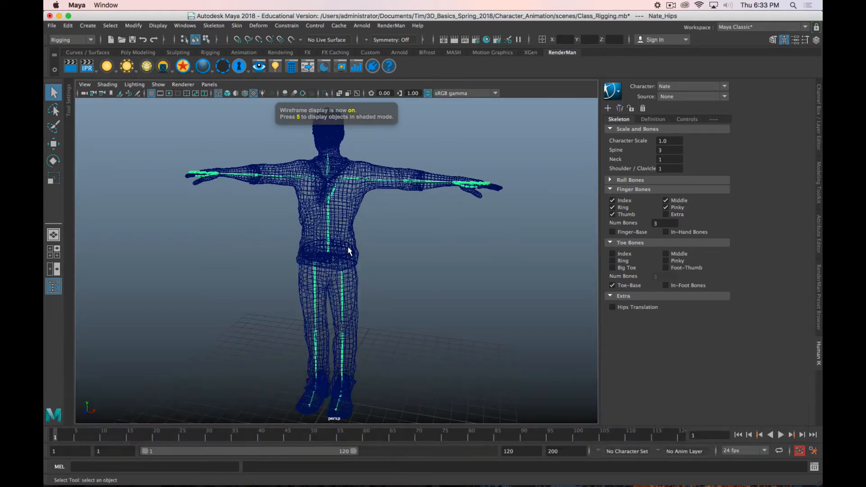
pyautogui.press('Up')
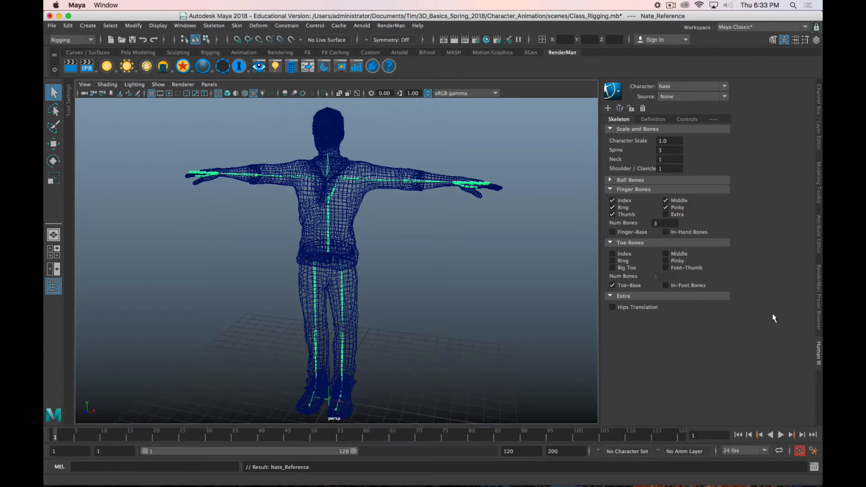
pyautogui.click(818, 111)
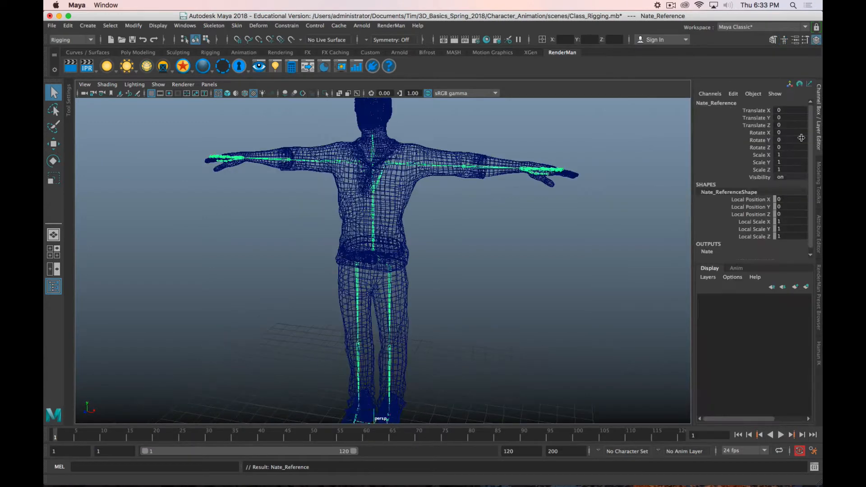
pyautogui.click(807, 286)
pyautogui.doubleClick(749, 299)
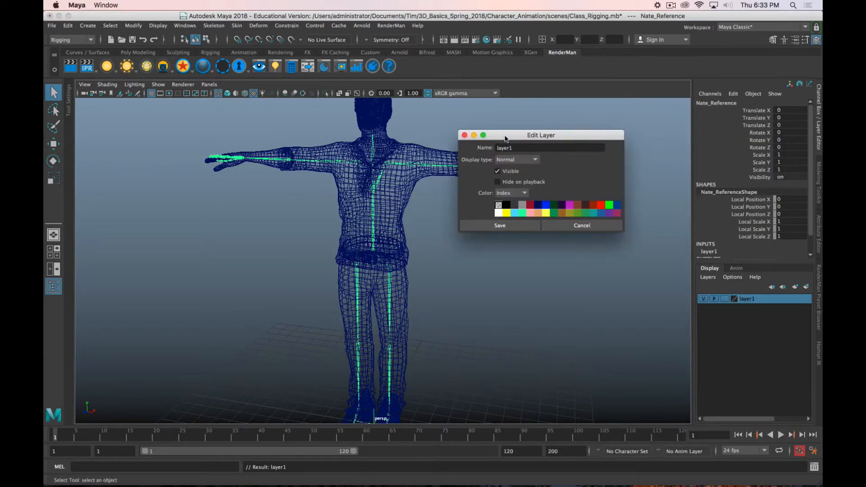
pyautogui.write('Ske')
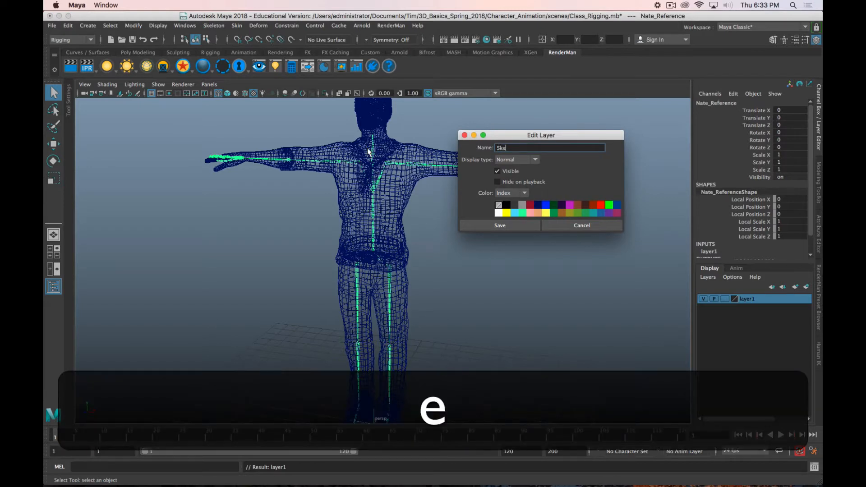
pyautogui.write('leton')
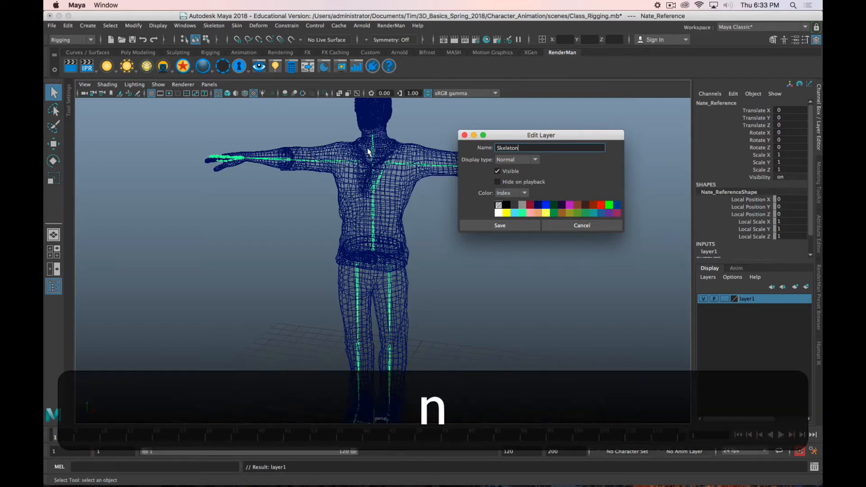
pyautogui.press('Return')
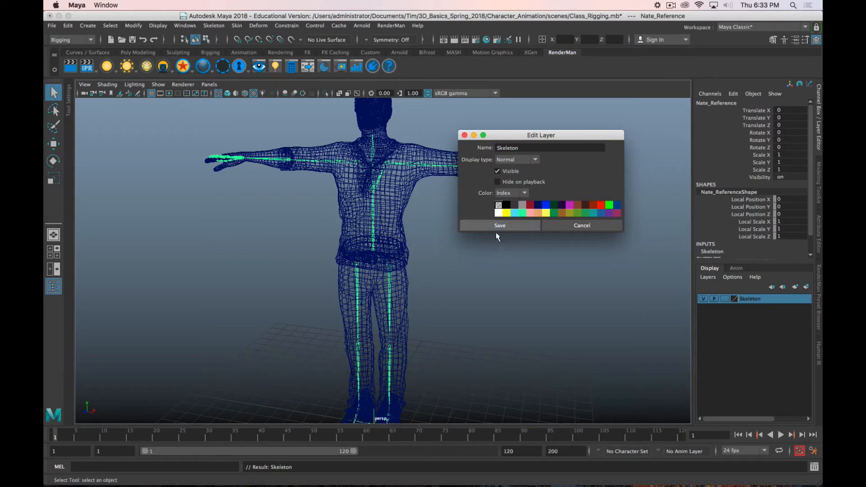
pyautogui.click(497, 228)
# Step: Hide the Skeleton layer and add all of the character's mesh pieces to a new display layer
pyautogui.click(702, 299)
pyautogui.scroll(-5, 480, 266)
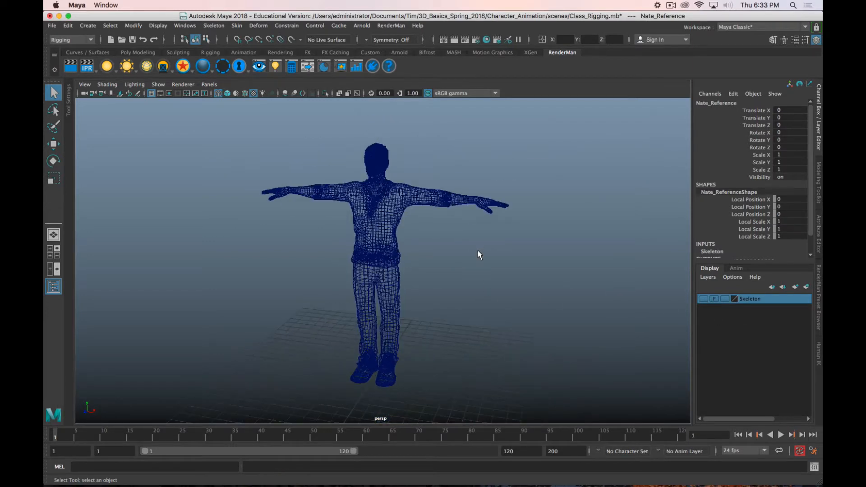
pyautogui.keyDown('alt'); pyautogui.moveTo(477, 251); pyautogui.dragTo(545, 145); pyautogui.keyUp('alt')
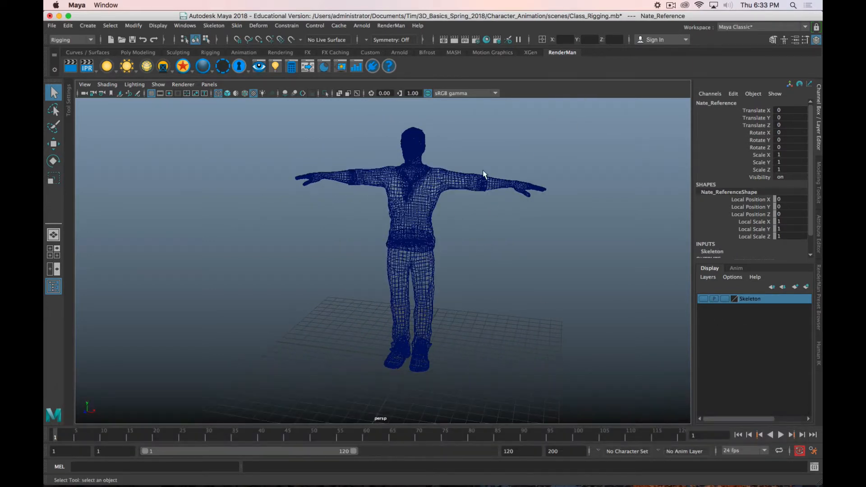
pyautogui.moveTo(578, 118); pyautogui.dragTo(269, 392)
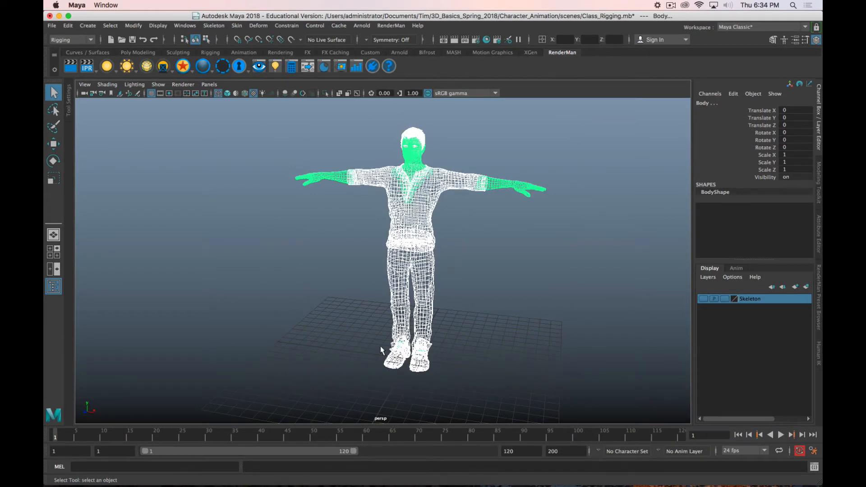
pyautogui.click(806, 287)
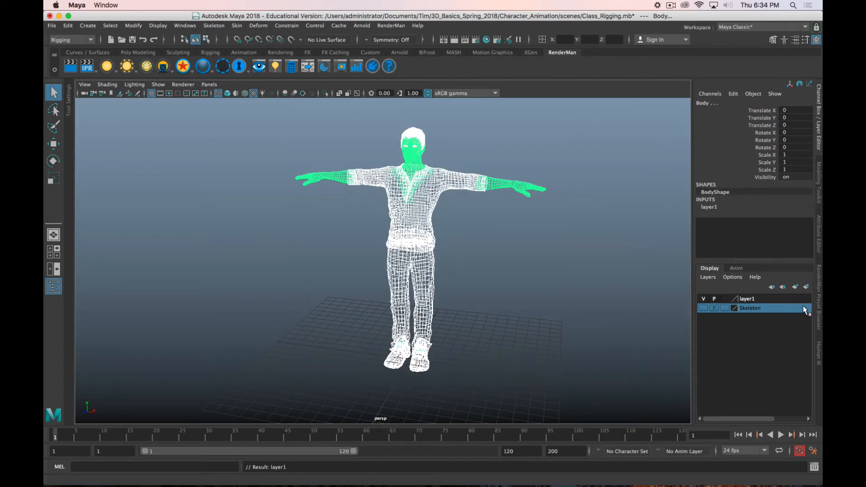
pyautogui.doubleClick(749, 298)
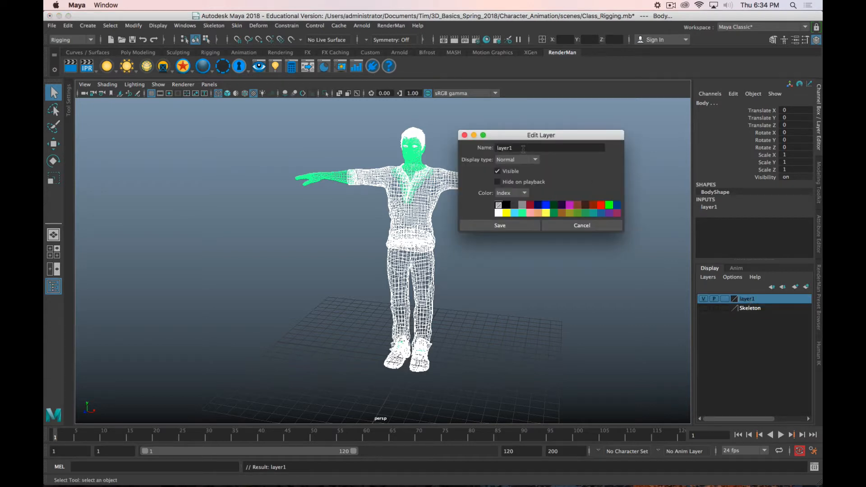
pyautogui.doubleClick(523, 149)
pyautogui.click(671, 6)
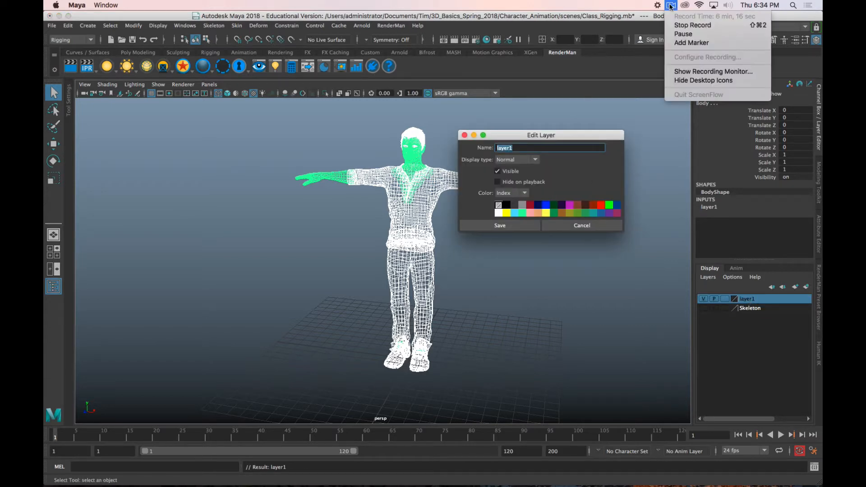
pyautogui.click(684, 34)
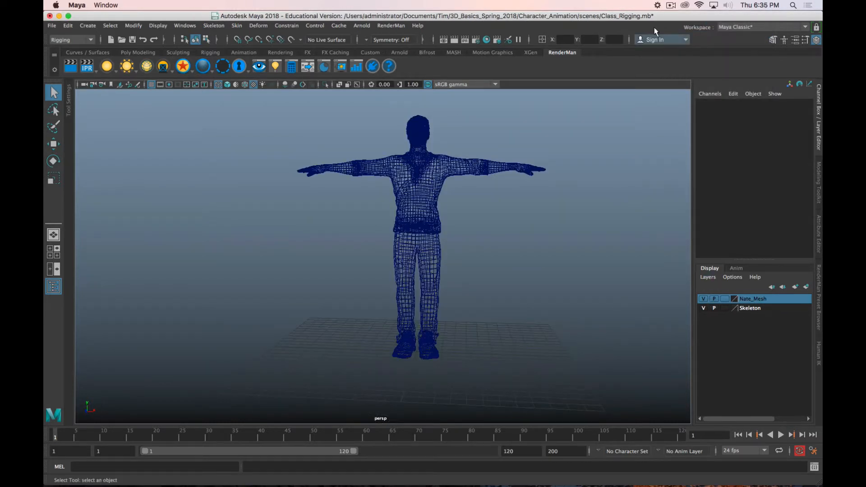
pyautogui.click(670, 5)
pyautogui.click(679, 34)
# Step: Toggle the Skeleton layer's visibility and check the character for its skeleton
pyautogui.click(703, 308)
pyautogui.click(703, 308)
pyautogui.click(408, 212)
pyautogui.keyDown('alt'); pyautogui.moveTo(433, 211); pyautogui.dragTo(247, 185); pyautogui.keyUp('alt')
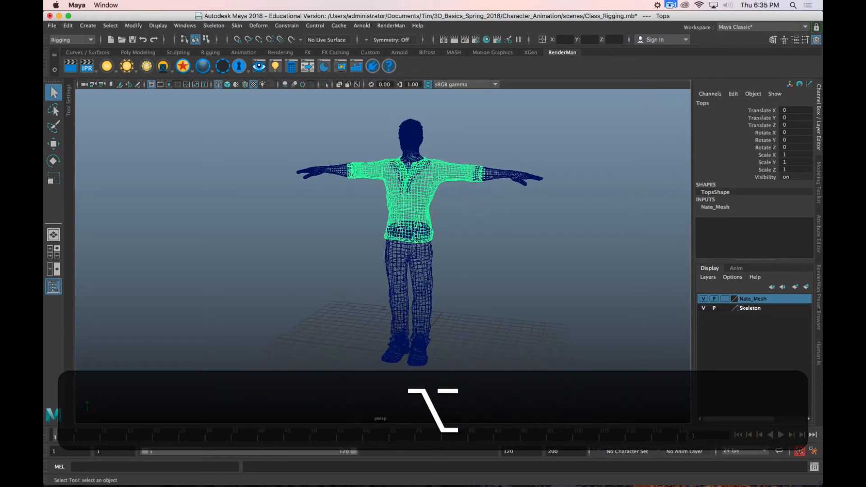
# Step: Undo the recent changes back through the deletion of the skeleton
pyautogui.press('z')
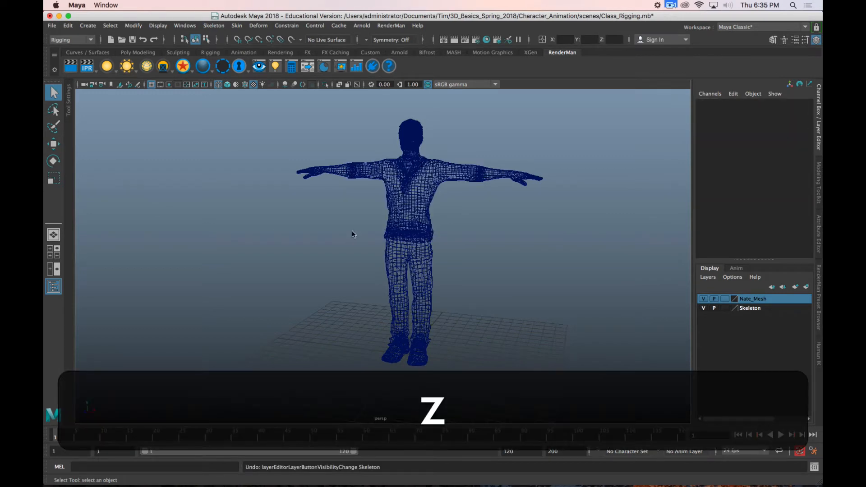
pyautogui.press('z')
pyautogui.press('z')
pyautogui.press('z')
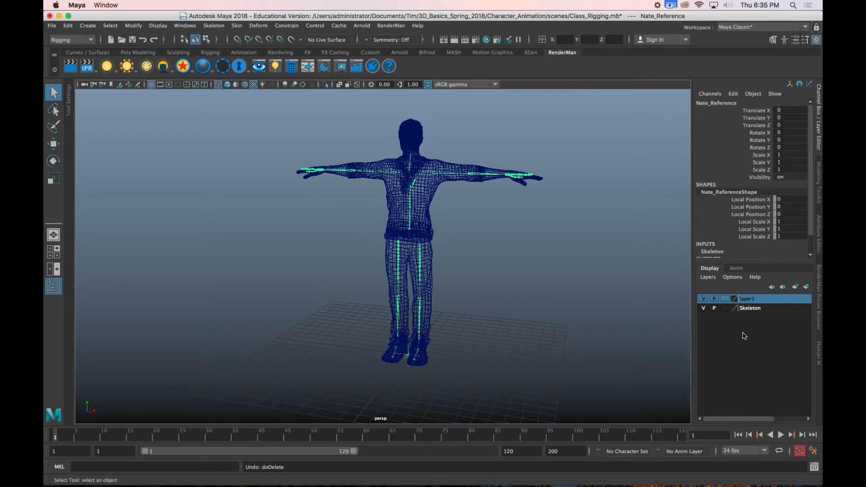
# Step: Check what layer1 contains by toggling its visibility, and rename the layer Nate_Mesh
pyautogui.click(703, 299)
pyautogui.click(703, 299)
pyautogui.doubleClick(738, 298)
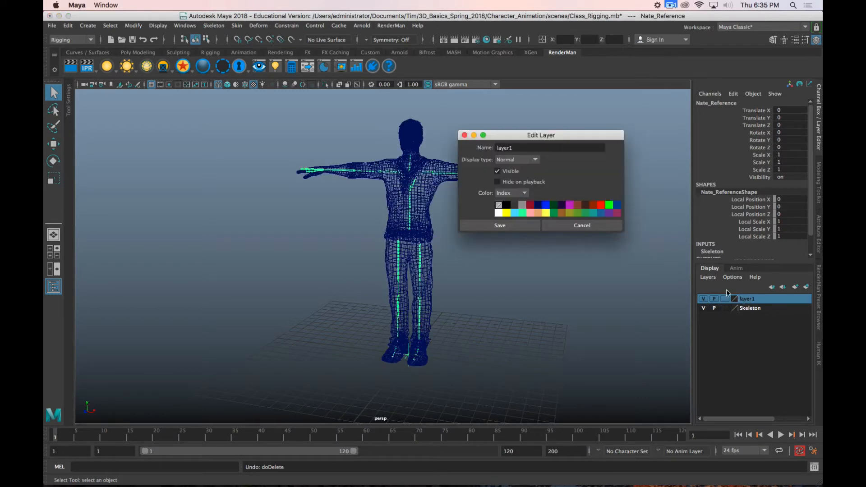
pyautogui.write('Nate_Mesh')
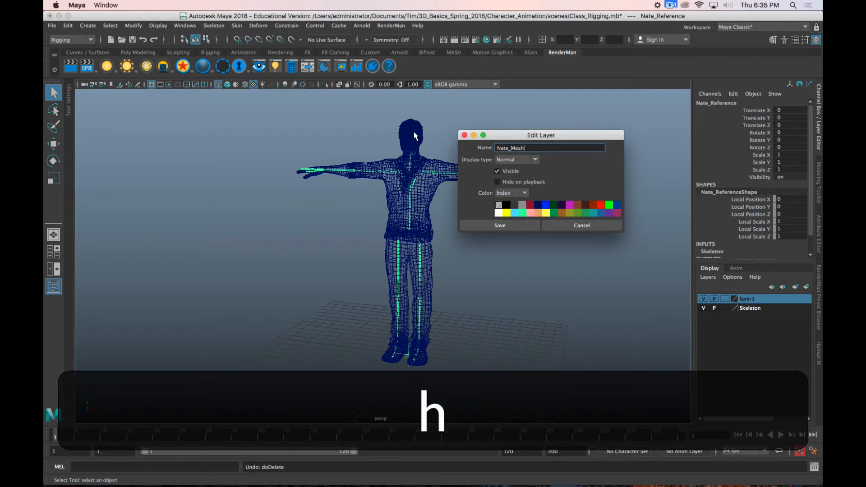
pyautogui.press('Return')
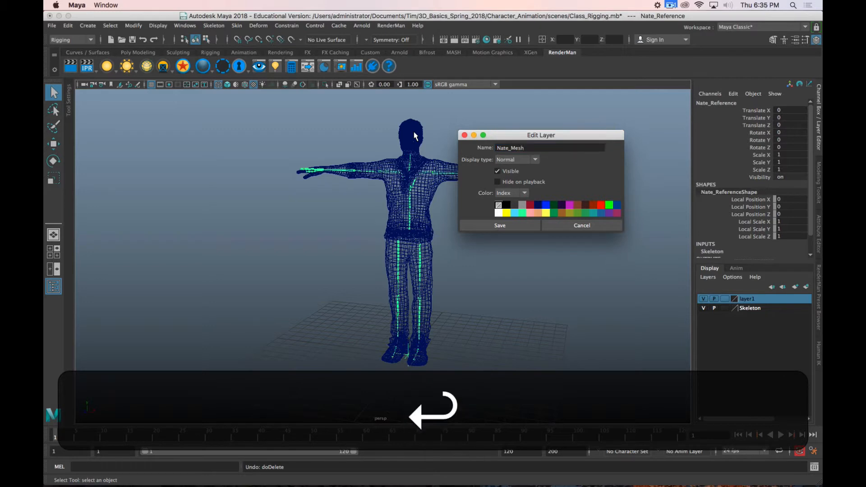
pyautogui.click(514, 224)
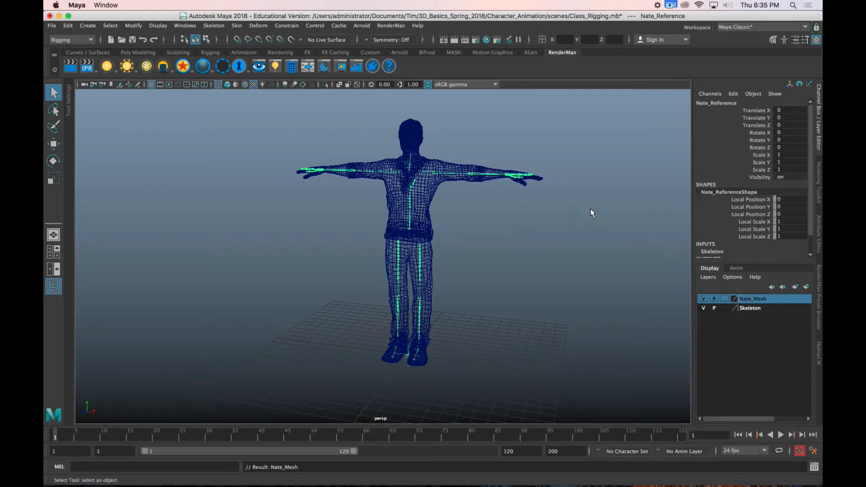
# Step: Set the Nate_Mesh layer to template display, clear the selection and inspect the skeleton inside the mesh from several angles
pyautogui.click(724, 299)
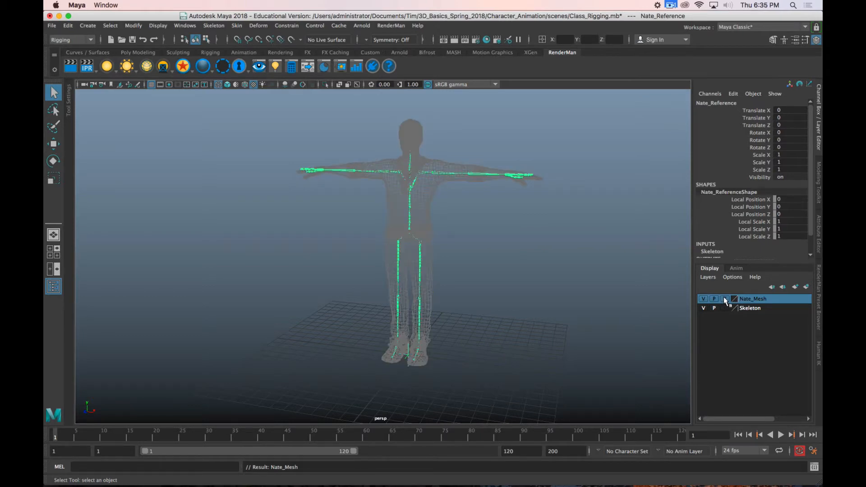
pyautogui.keyDown('alt'); pyautogui.moveTo(464, 140); pyautogui.dragTo(538, 157, button='right'); pyautogui.keyUp('alt')
pyautogui.keyDown('alt'); pyautogui.moveTo(539, 154); pyautogui.dragTo(417, 301, button='middle'); pyautogui.keyUp('alt')
pyautogui.keyDown('alt'); pyautogui.moveTo(417, 301); pyautogui.dragTo(543, 230, button='right'); pyautogui.keyUp('alt')
pyautogui.keyDown('alt'); pyautogui.moveTo(543, 231); pyautogui.dragTo(420, 281, button='middle'); pyautogui.keyUp('alt')
pyautogui.click(491, 239)
pyautogui.keyDown('alt'); pyautogui.moveTo(491, 240); pyautogui.dragTo(456, 162); pyautogui.keyUp('alt')
pyautogui.keyDown('alt'); pyautogui.moveTo(394, 207); pyautogui.dragTo(413, 199); pyautogui.keyUp('alt')
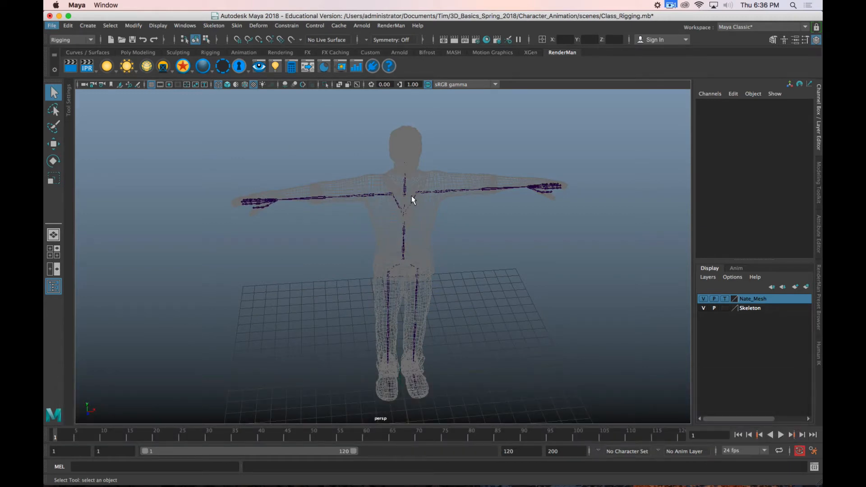
# Step: Select the skeleton's head joint in the perspective view and check how it sits inside the mesh
pyautogui.moveTo(432, 193)
pyautogui.keyDown('alt'); pyautogui.mouseDown()
pyautogui.moveTo(453, 207)
pyautogui.moveTo(435, 204)
pyautogui.mouseUp(); pyautogui.keyUp('alt')
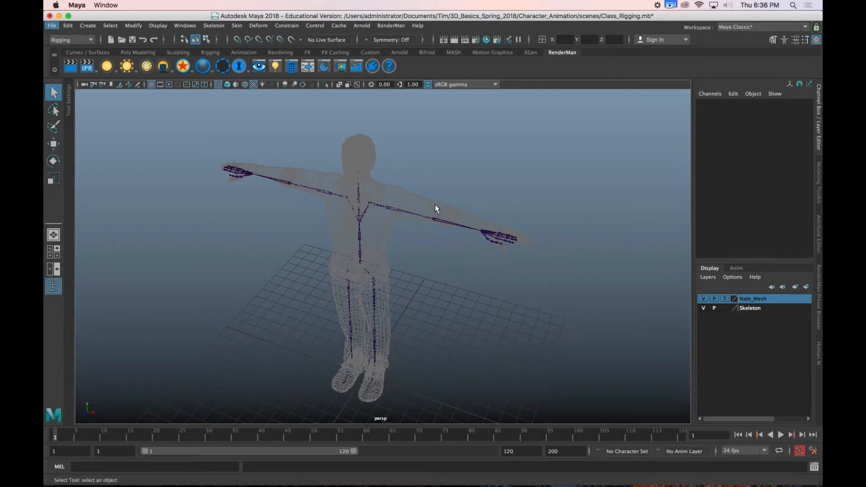
pyautogui.scroll(5, 362, 221)
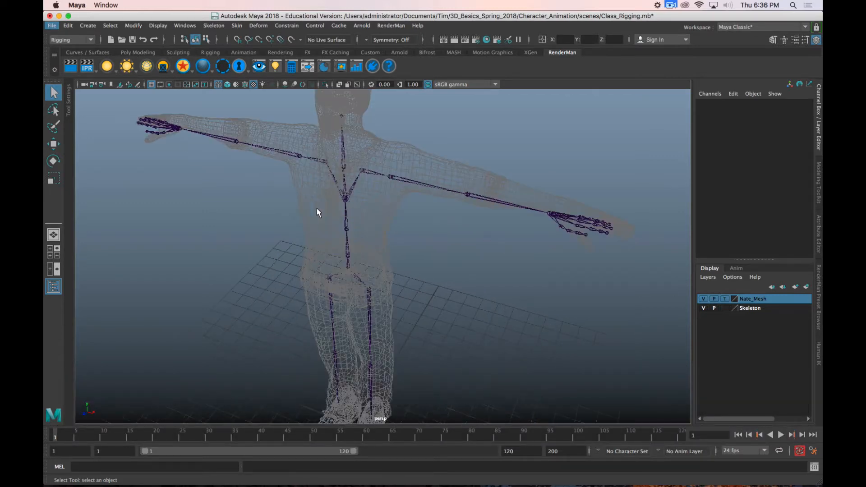
pyautogui.keyDown('alt'); pyautogui.moveTo(317, 207); pyautogui.dragTo(379, 280, button='middle'); pyautogui.keyUp('alt')
pyautogui.keyDown('alt'); pyautogui.moveTo(388, 270); pyautogui.dragTo(351, 246); pyautogui.keyUp('alt')
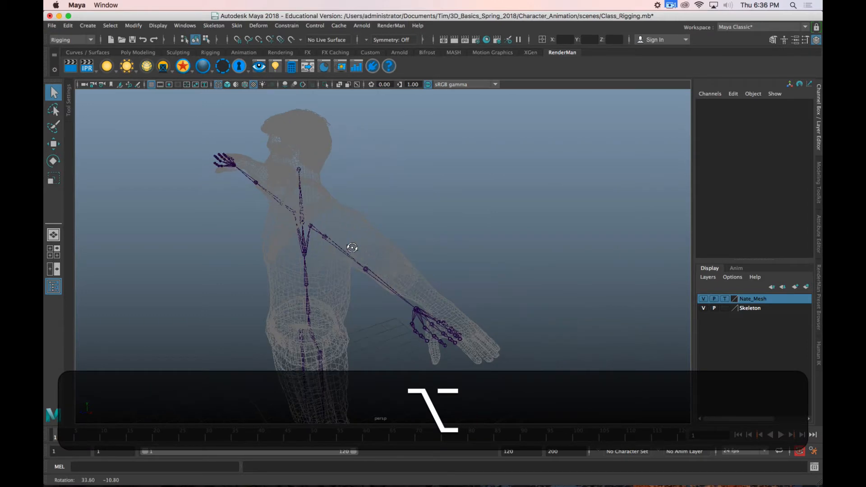
pyautogui.click(298, 172)
pyautogui.keyDown('alt'); pyautogui.moveTo(297, 172); pyautogui.dragTo(411, 232); pyautogui.keyUp('alt')
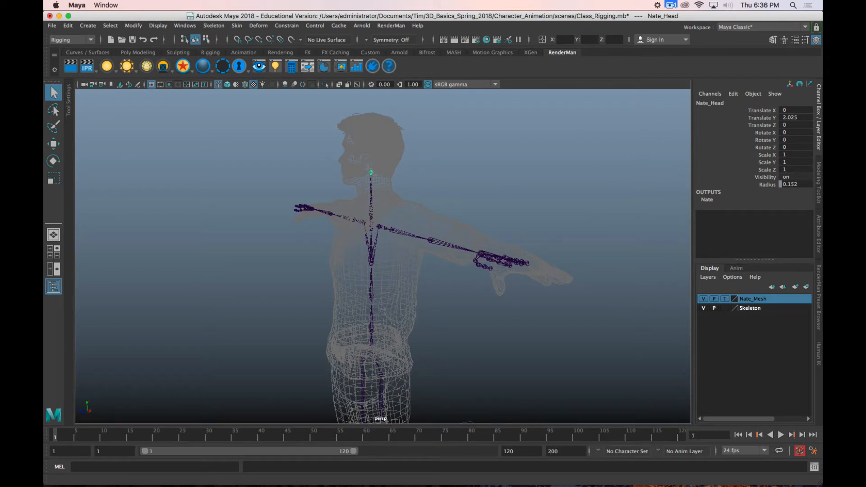
# Step: Bring up the Outliner, show the HumanIK definition, and select LeftForeArm, RightArm and finally the Head bone on its character map
pyautogui.moveTo(44, 48); pyautogui.dragTo(217, 48)
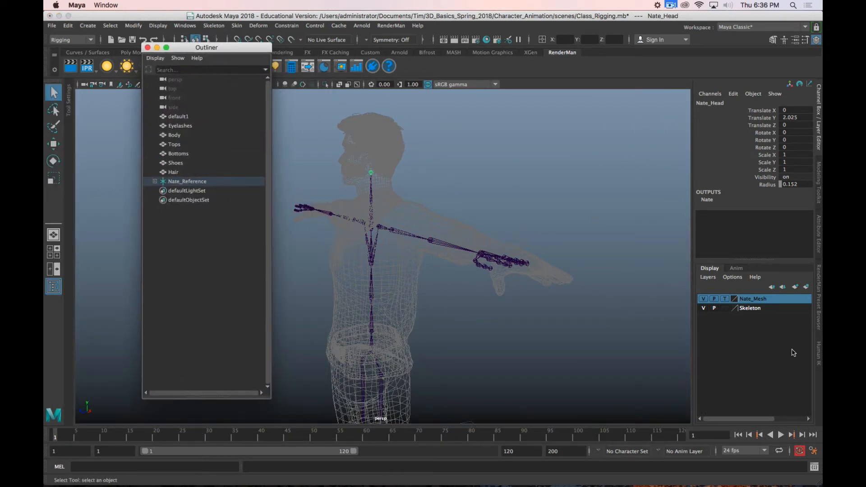
pyautogui.click(819, 350)
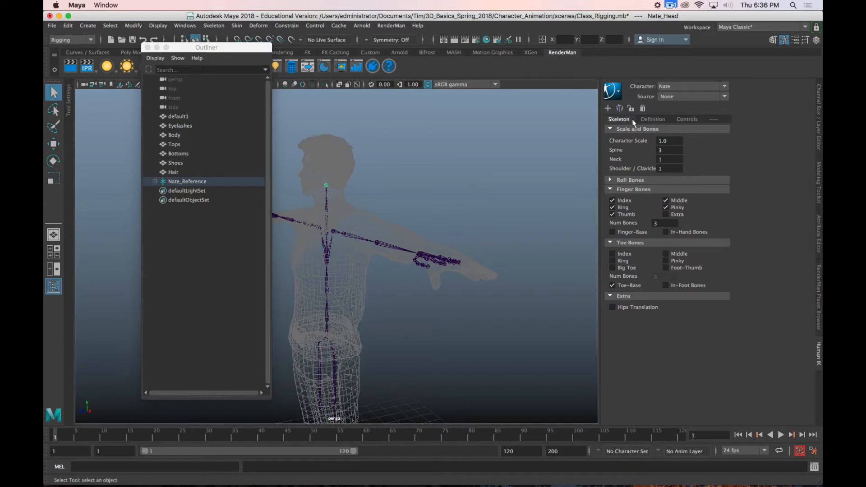
pyautogui.click(651, 120)
pyautogui.click(668, 142)
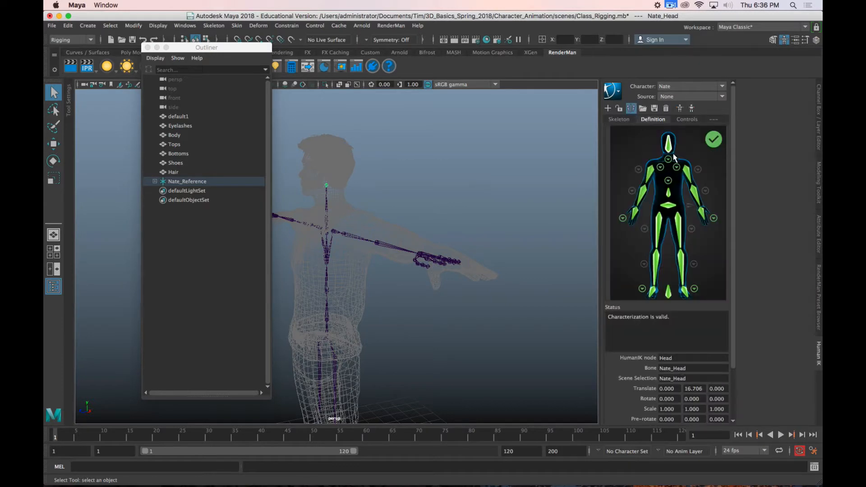
pyautogui.click(693, 173)
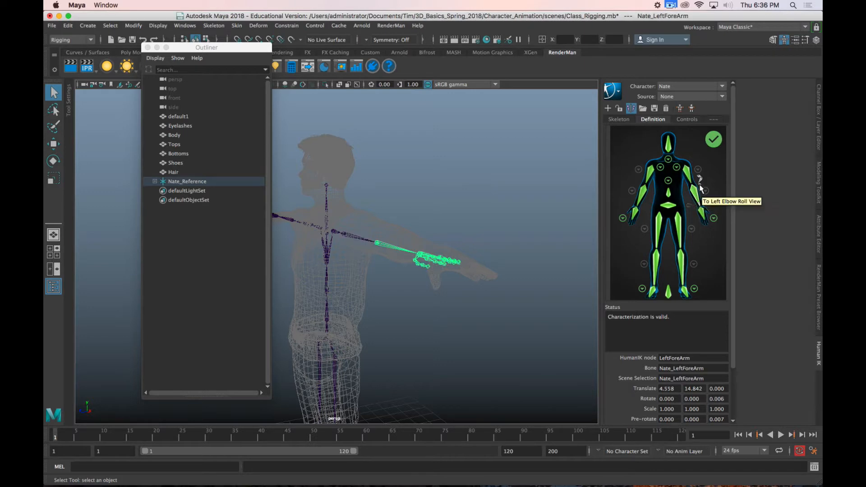
pyautogui.click(669, 145)
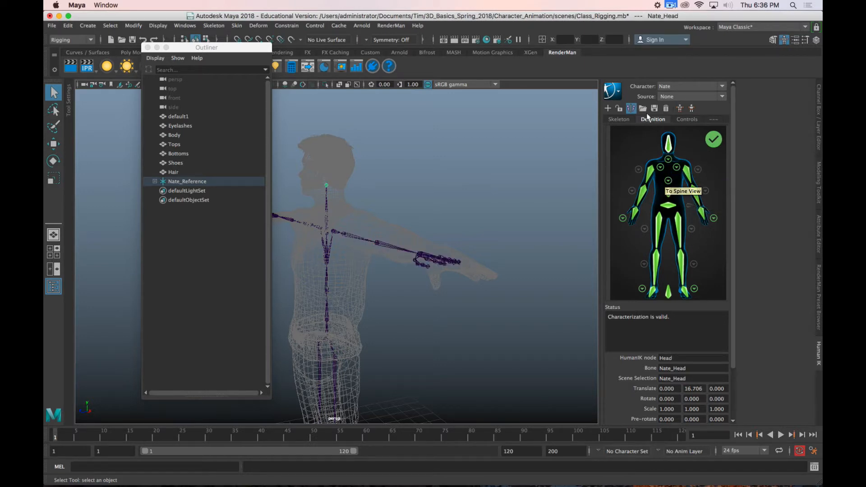
pyautogui.click(652, 171)
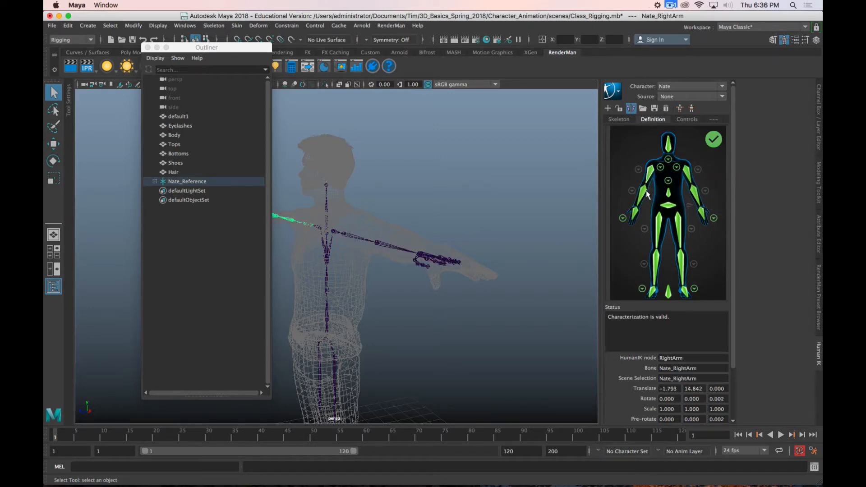
pyautogui.click(669, 145)
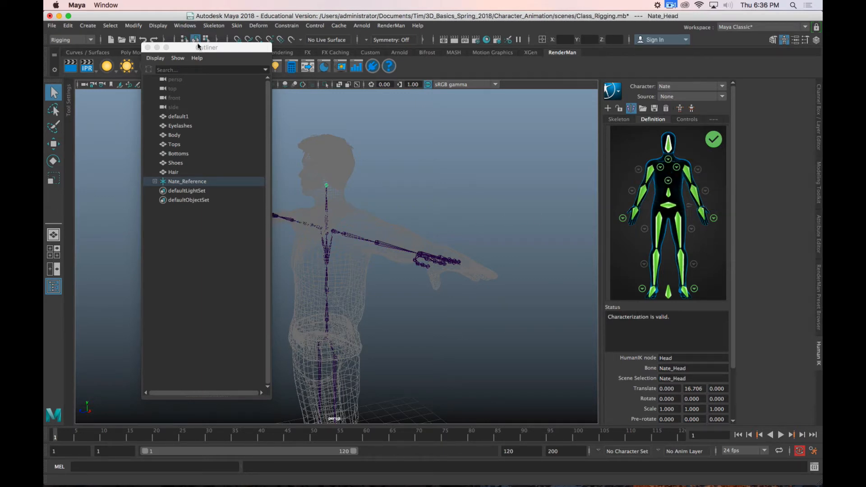
# Step: Move the head joint back and slightly up inside the skull in the side view, to about Y 16.731, Z -0.256
pyautogui.moveTo(206, 51); pyautogui.dragTo(3, 48)
pyautogui.scroll(3, 323, 186)
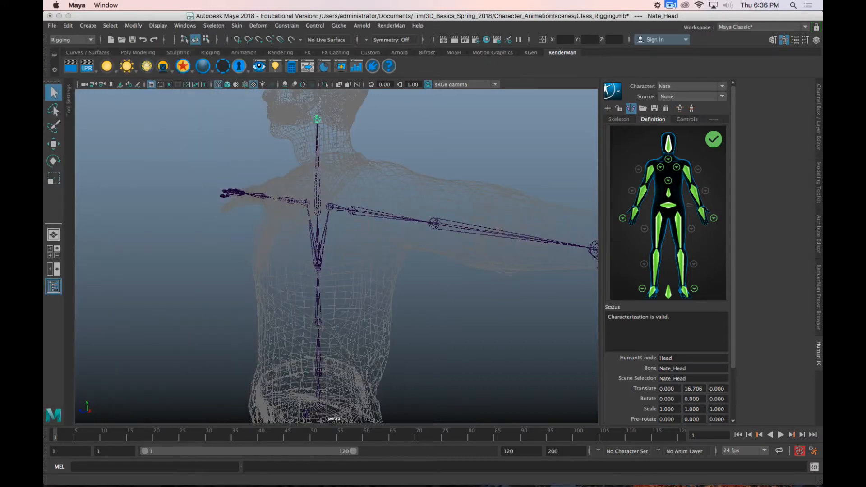
pyautogui.press('shift')
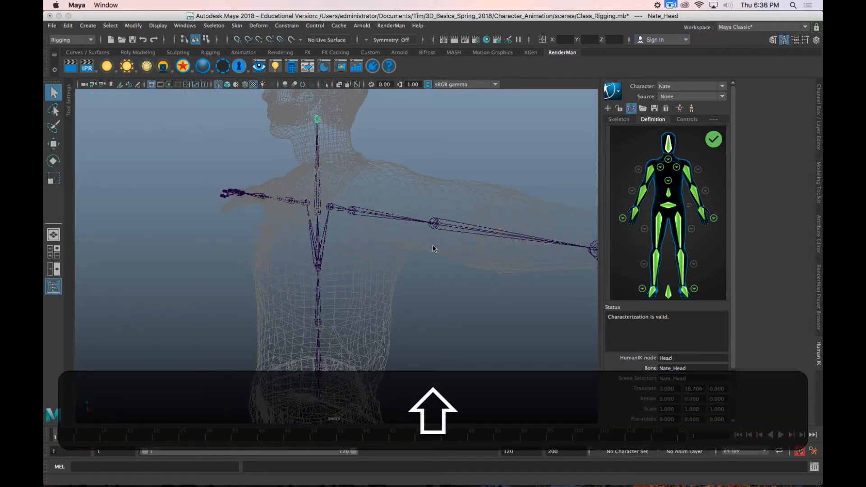
pyautogui.scroll(-3, 401, 188)
pyautogui.press('space')
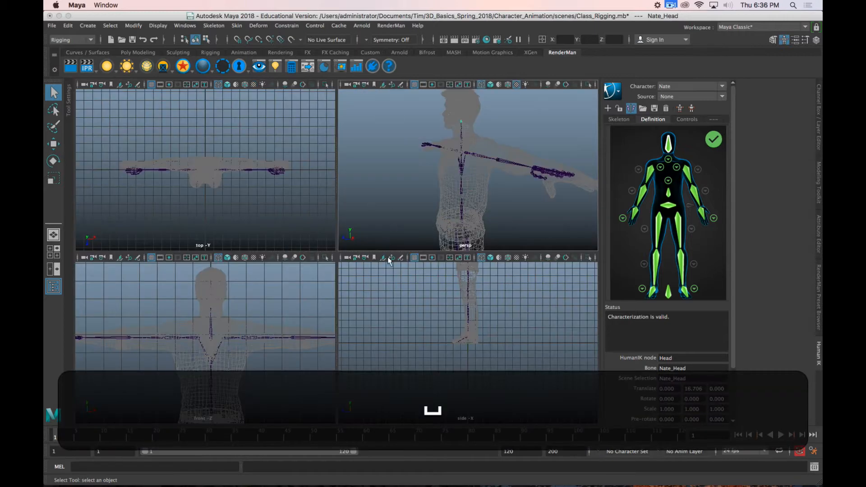
pyautogui.press('space')
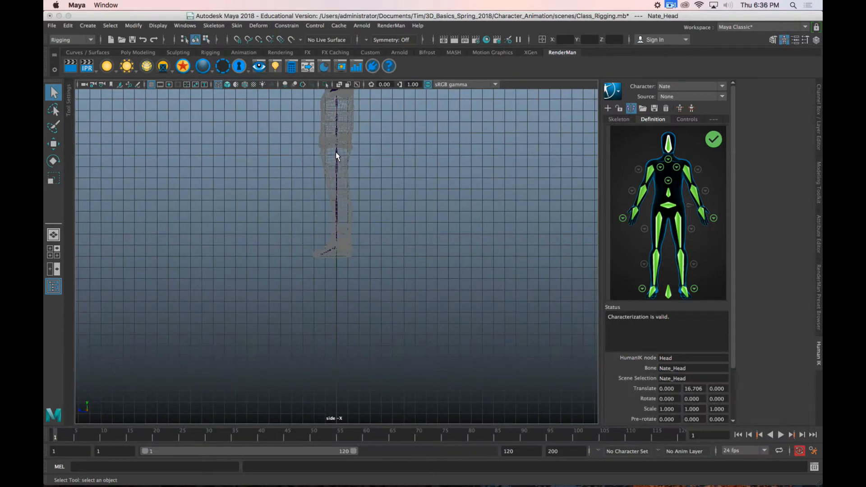
pyautogui.keyDown('alt'); pyautogui.moveTo(356, 176); pyautogui.dragTo(370, 319, button='middle'); pyautogui.keyUp('alt')
pyautogui.scroll(8, 348, 201)
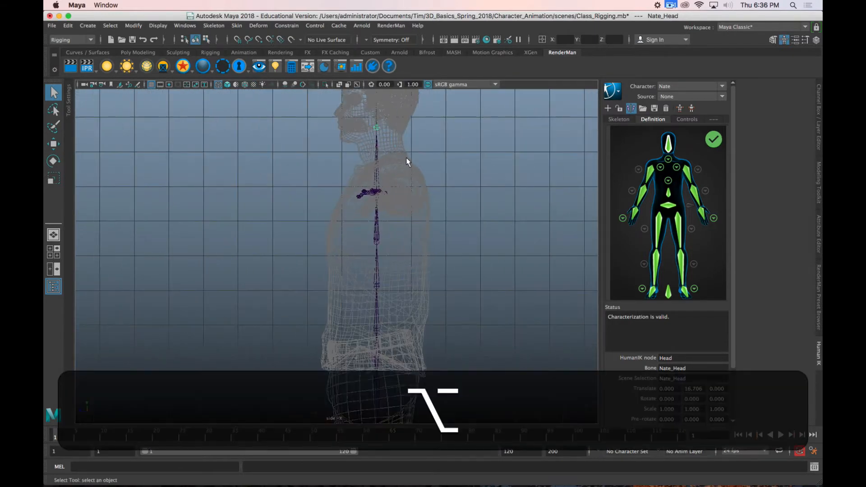
pyautogui.keyDown('alt'); pyautogui.moveTo(405, 158); pyautogui.dragTo(357, 230, button='middle'); pyautogui.keyUp('alt')
pyautogui.scroll(6, 378, 256)
pyautogui.press('w')
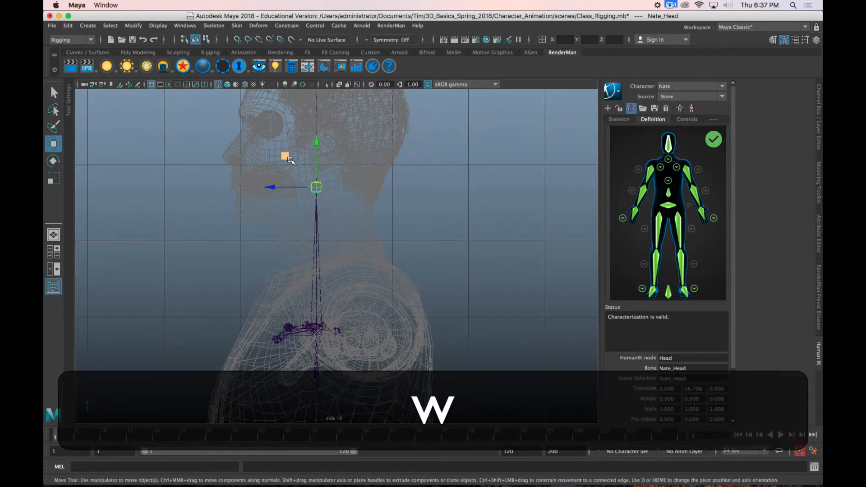
pyautogui.moveTo(287, 157); pyautogui.dragTo(305, 155, button='middle')
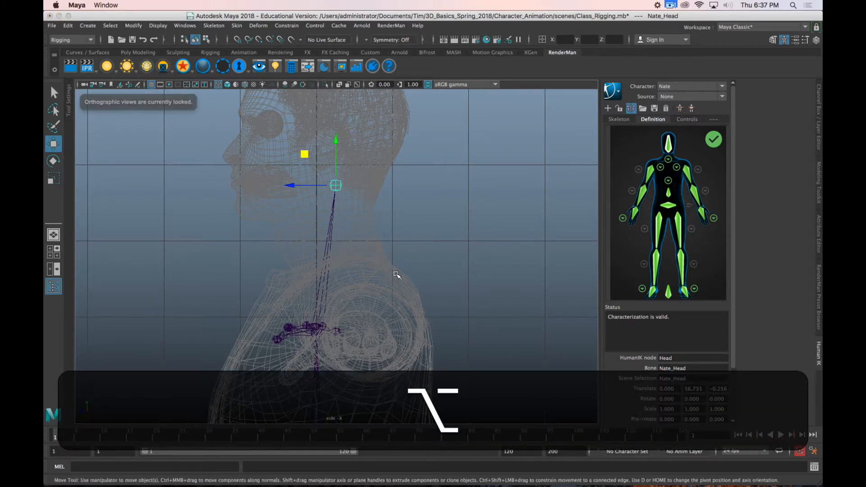
# Step: Select the neck joint and look over its channel values and the HumanIK skeleton and definition settings
pyautogui.press('space')
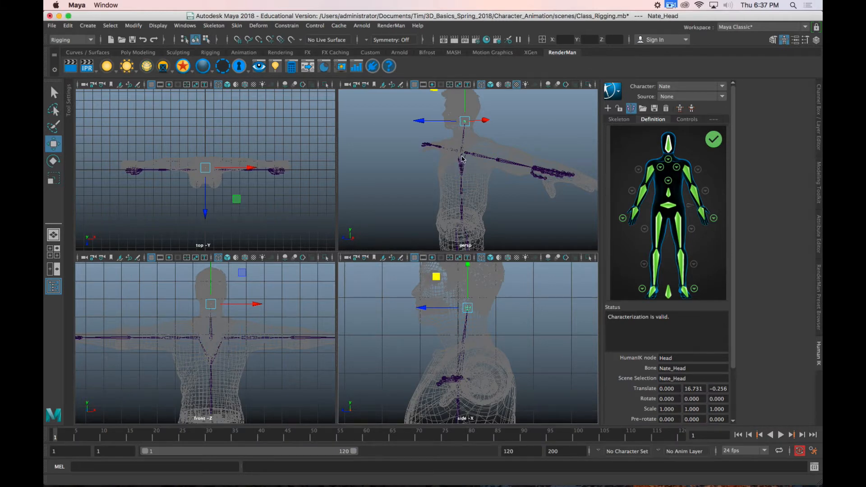
pyautogui.click(460, 153)
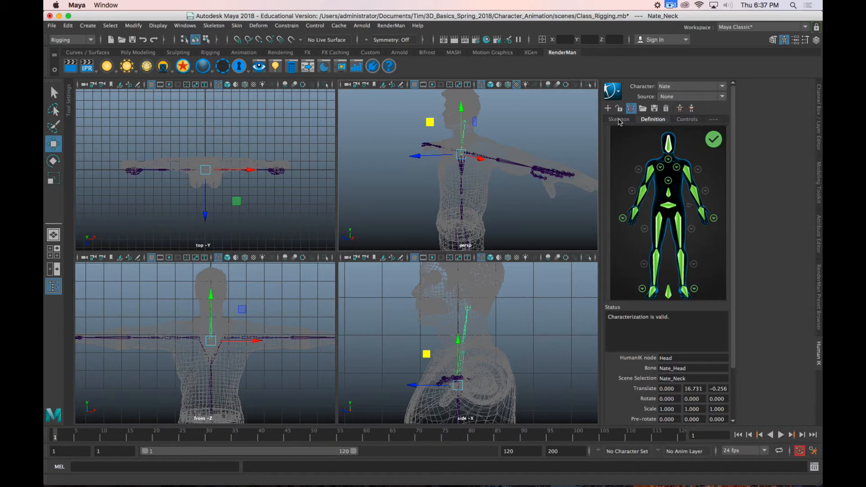
pyautogui.click(618, 120)
pyautogui.click(652, 120)
pyautogui.click(817, 141)
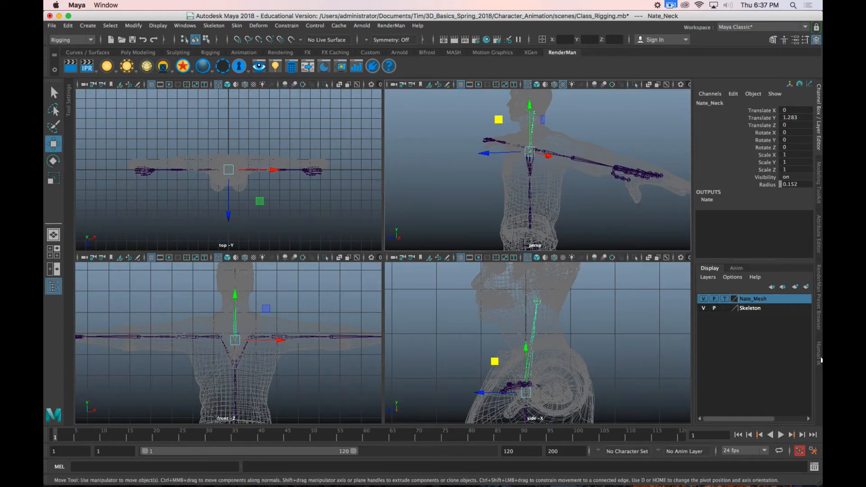
pyautogui.click(819, 353)
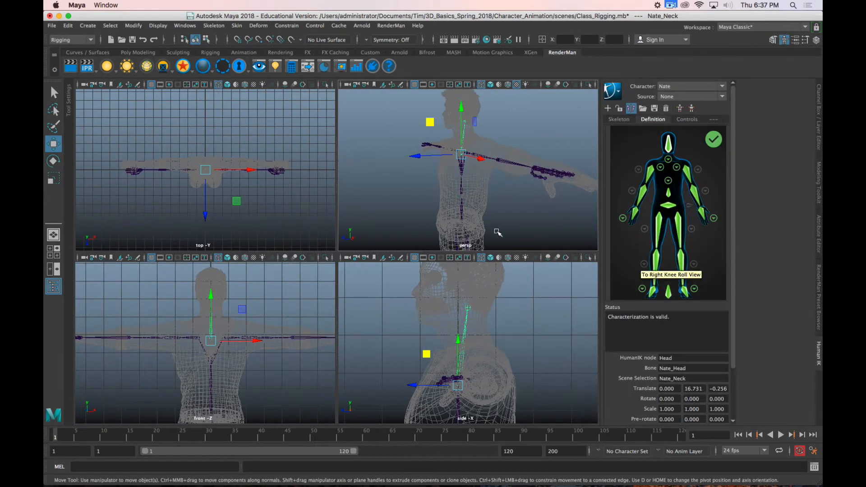
# Step: Try moving the neck joint with its child, undo it, and move only the joint's pivot up and back to the neck's base in side view
pyautogui.press('space')
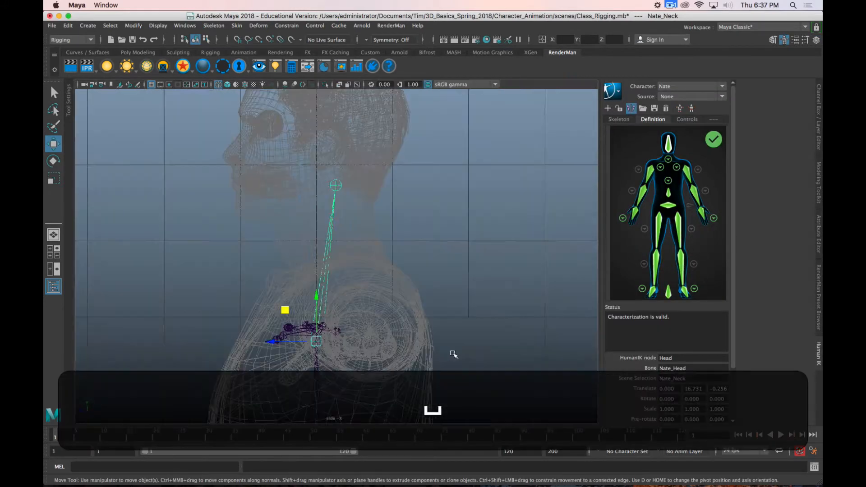
pyautogui.scroll(-5, 364, 323)
pyautogui.keyDown('alt'); pyautogui.scroll(5, 354, 324); pyautogui.keyUp('alt')
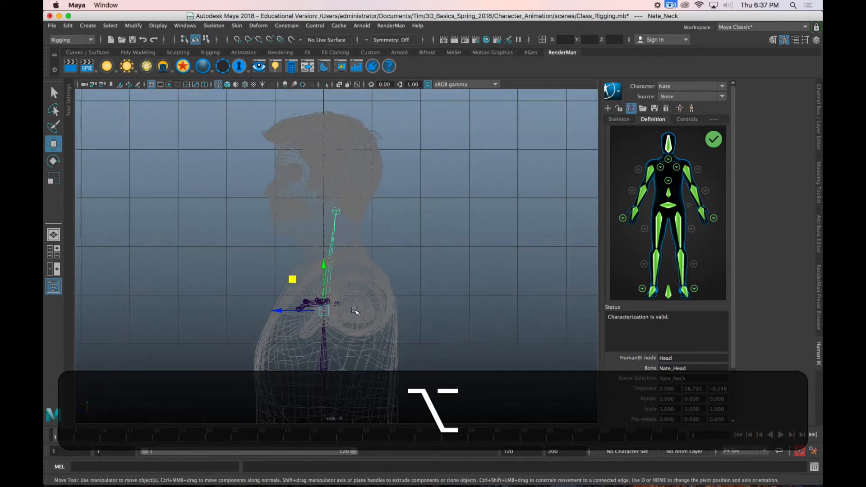
pyautogui.keyDown('alt'); pyautogui.moveTo(369, 314); pyautogui.dragTo(433, 296, button='middle'); pyautogui.keyUp('alt')
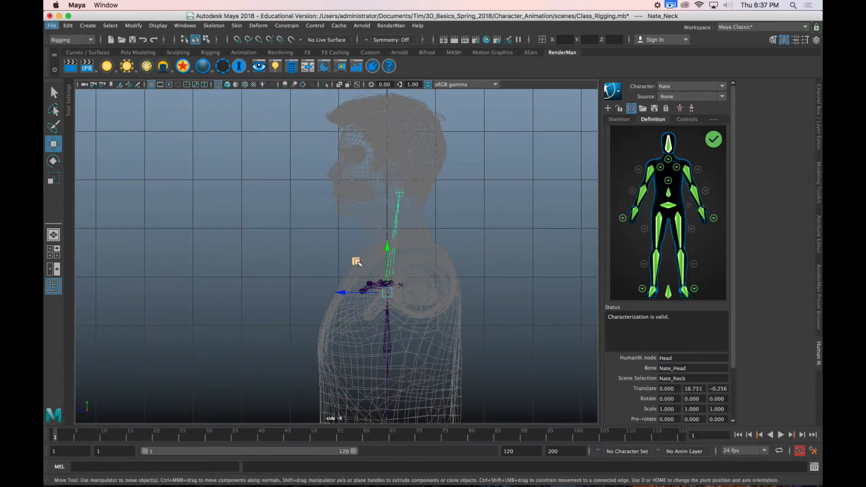
pyautogui.moveTo(366, 266); pyautogui.dragTo(353, 226)
pyautogui.press('z')
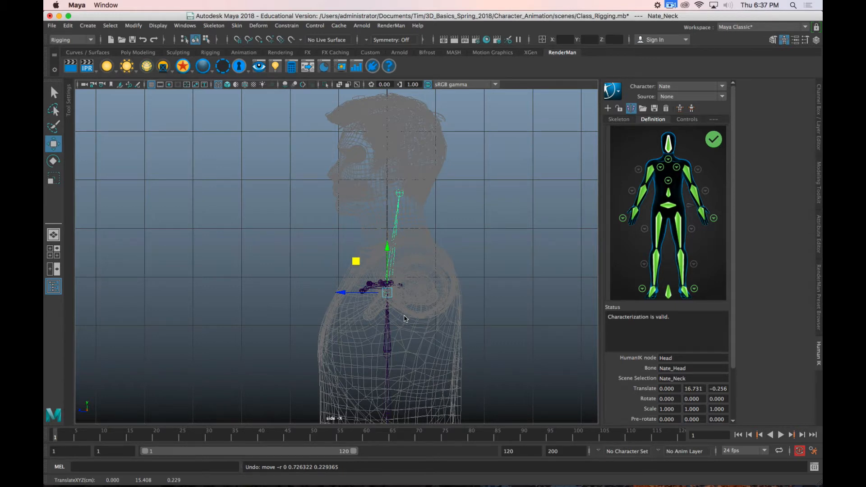
pyautogui.press('d')
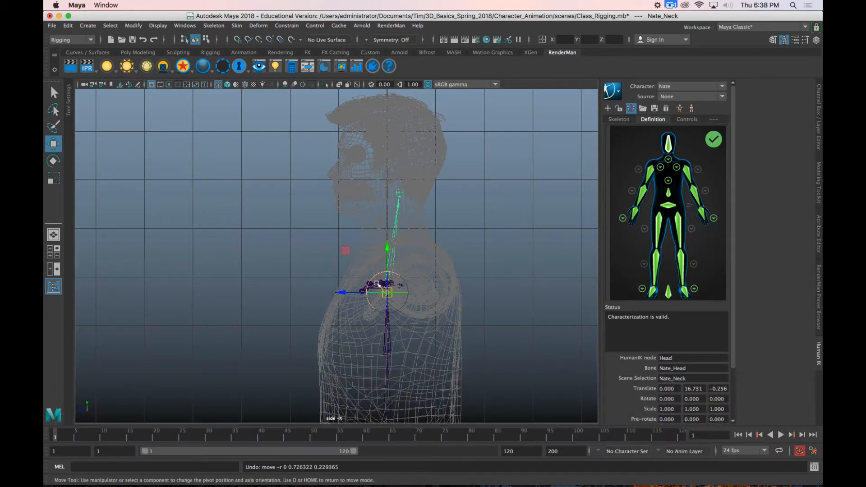
pyautogui.moveTo(344, 251); pyautogui.dragTo(360, 204, button='middle')
# Step: Frame the neck joint in the top, perspective, front and side views and check its placement inside the wireframe mesh
pyautogui.press('space')
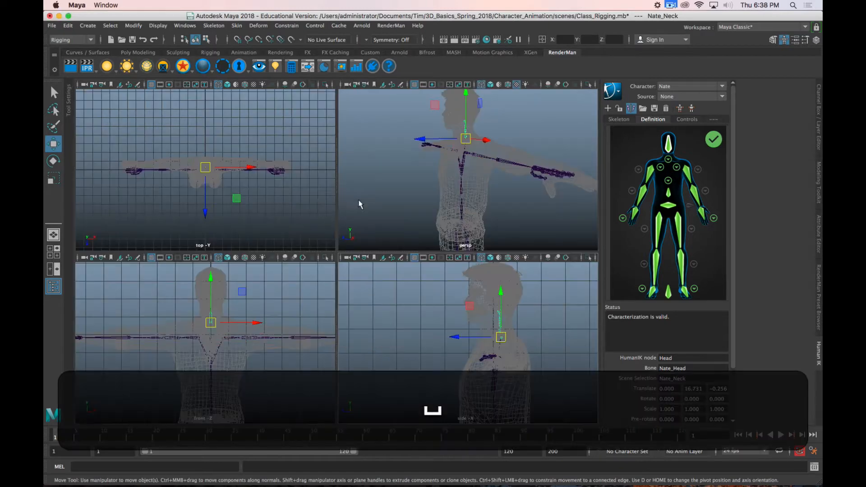
pyautogui.press('f')
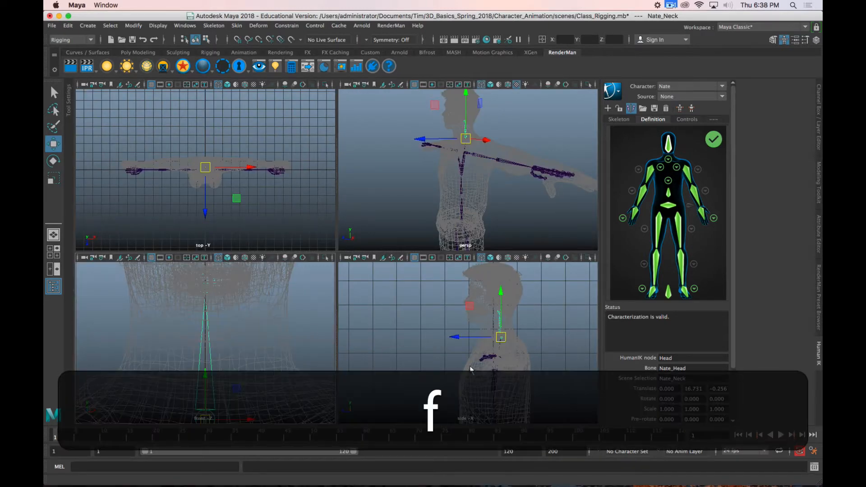
pyautogui.press('f')
pyautogui.press('f')
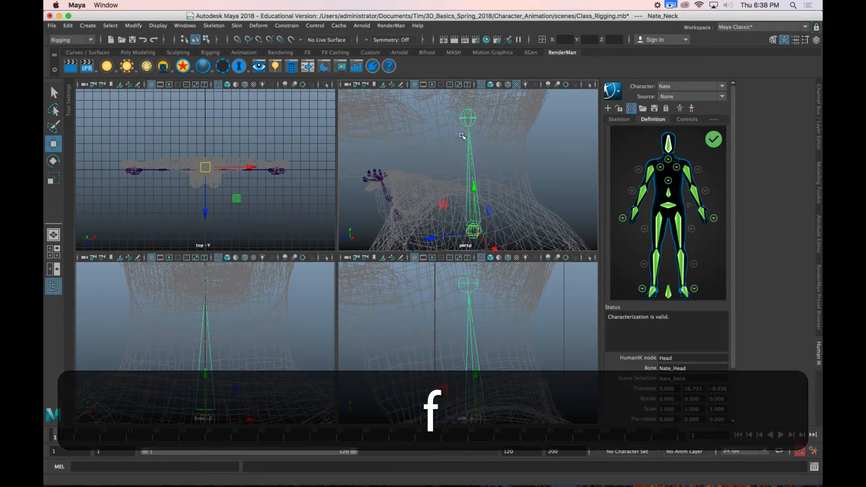
pyautogui.press('f')
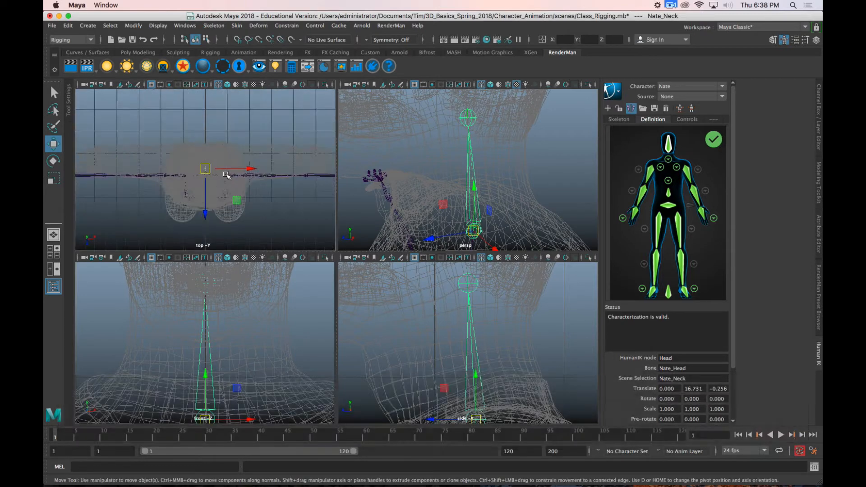
pyautogui.scroll(-5, 226, 175)
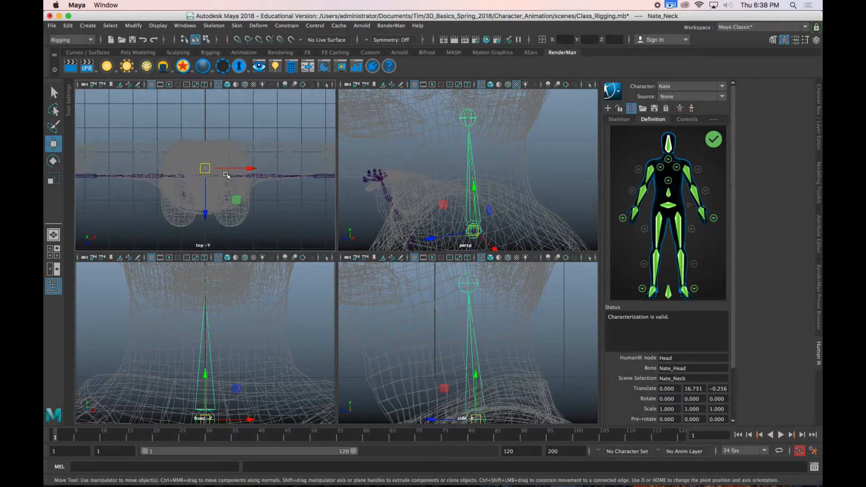
pyautogui.keyDown('alt'); pyautogui.moveTo(456, 234); pyautogui.dragTo(453, 185, button='middle'); pyautogui.keyUp('alt')
pyautogui.keyDown('alt'); pyautogui.moveTo(489, 386); pyautogui.dragTo(476, 308, button='middle'); pyautogui.keyUp('alt')
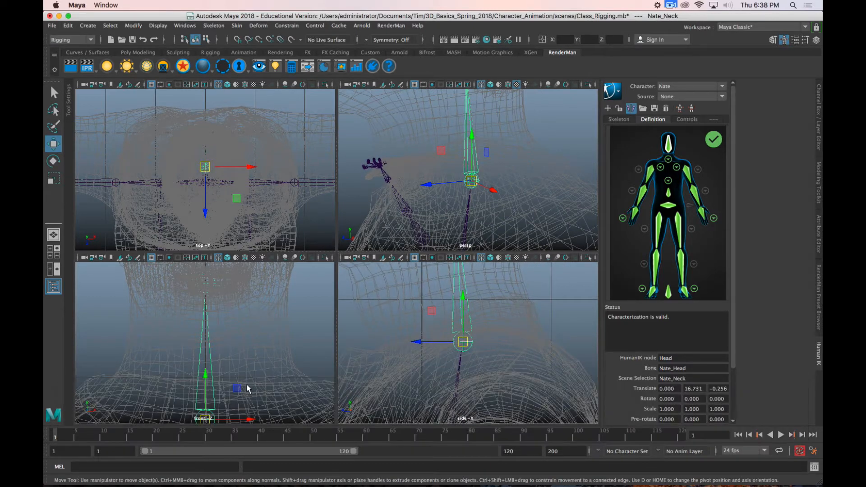
pyautogui.keyDown('alt'); pyautogui.moveTo(247, 386); pyautogui.dragTo(258, 337, button='middle'); pyautogui.keyUp('alt')
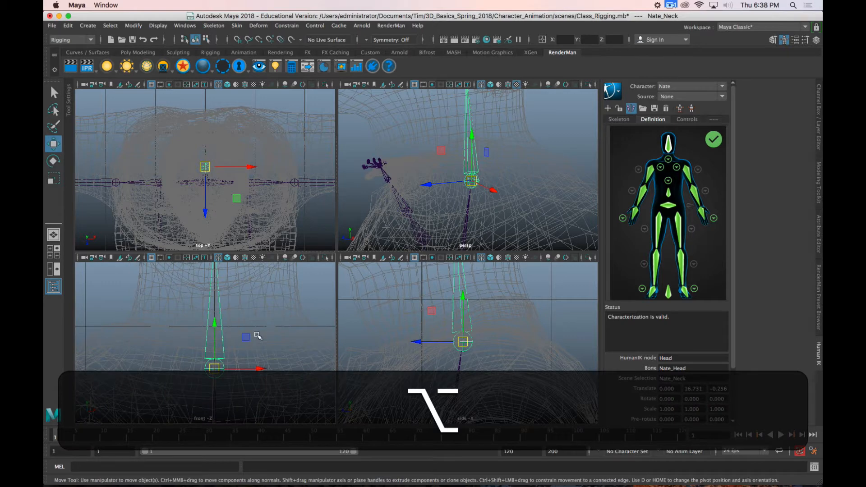
pyautogui.hotkey('alt', '6')
pyautogui.press('4')
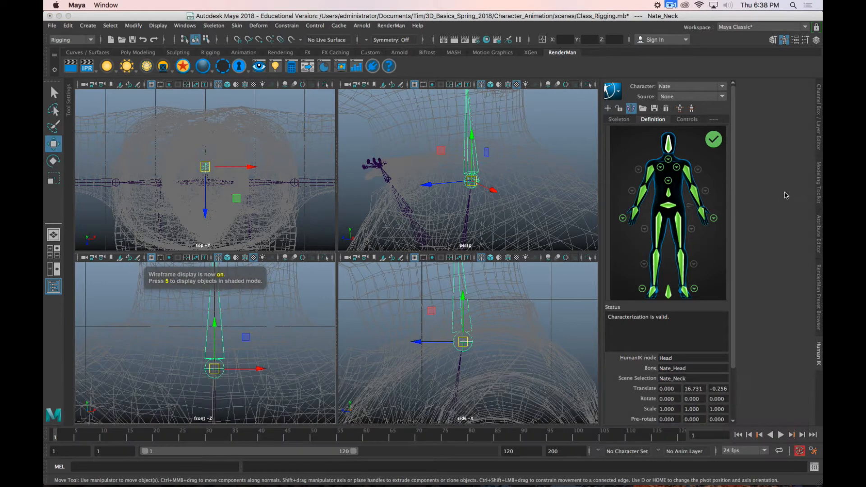
# Step: Turn off template display for the Nate_Mesh layer and show the front view shaded with textures, zoomed out to head and shoulders
pyautogui.click(818, 137)
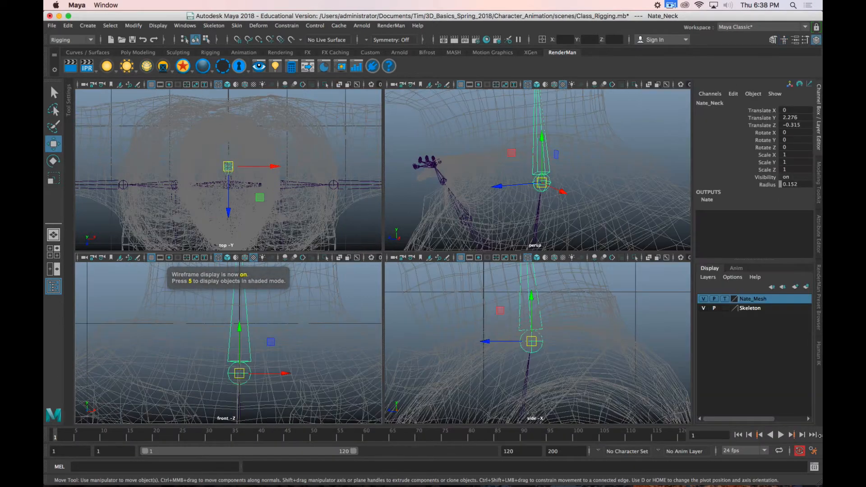
pyautogui.click(724, 299)
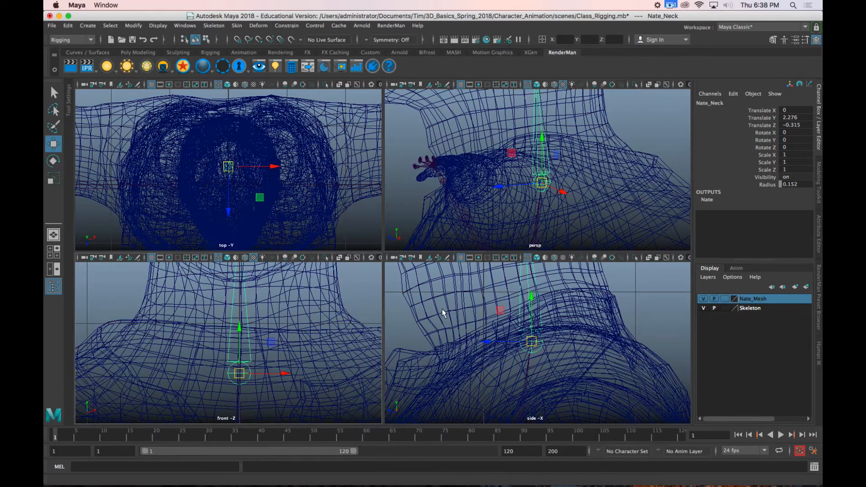
pyautogui.press('6')
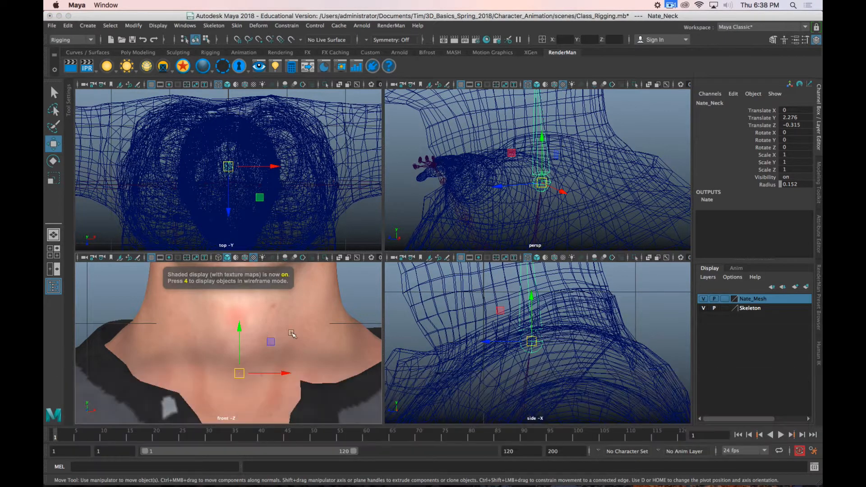
pyautogui.scroll(-5, 302, 349)
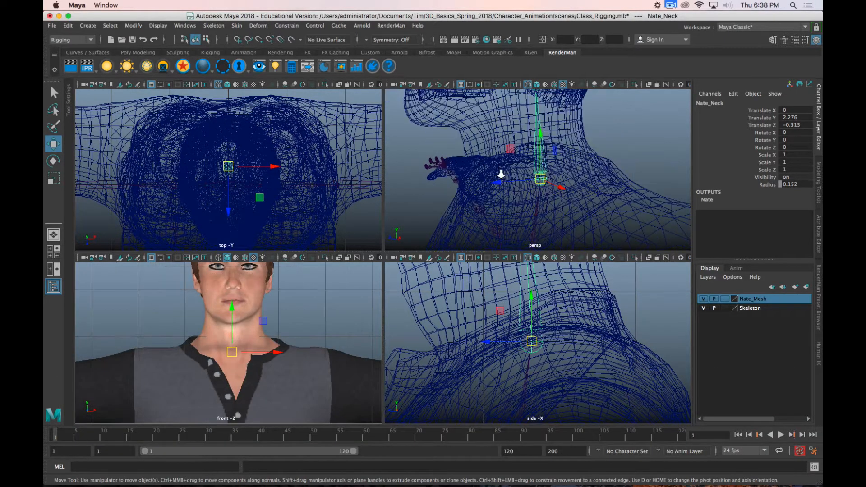
# Step: Move the neck joint slightly up and forward in the YZ plane, to about Translate Y 2.322, Translate Z -0.297
pyautogui.keyDown('alt'); pyautogui.moveTo(548, 199); pyautogui.dragTo(512, 148); pyautogui.keyUp('alt')
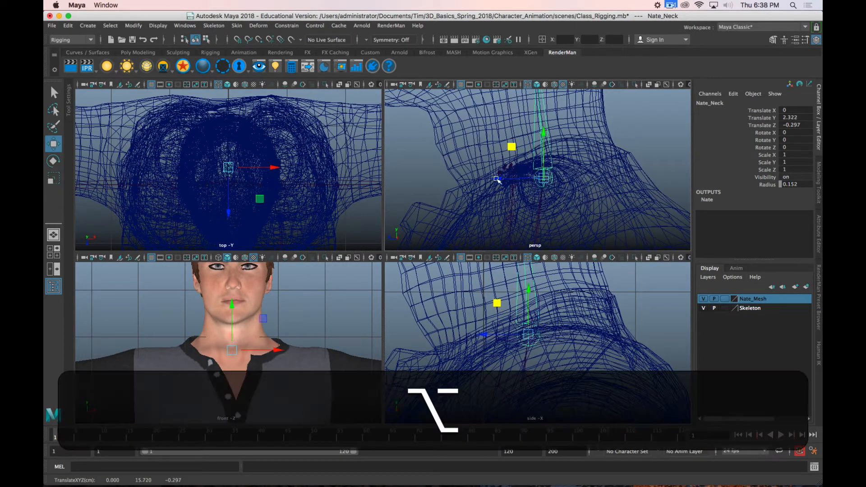
pyautogui.click(503, 178)
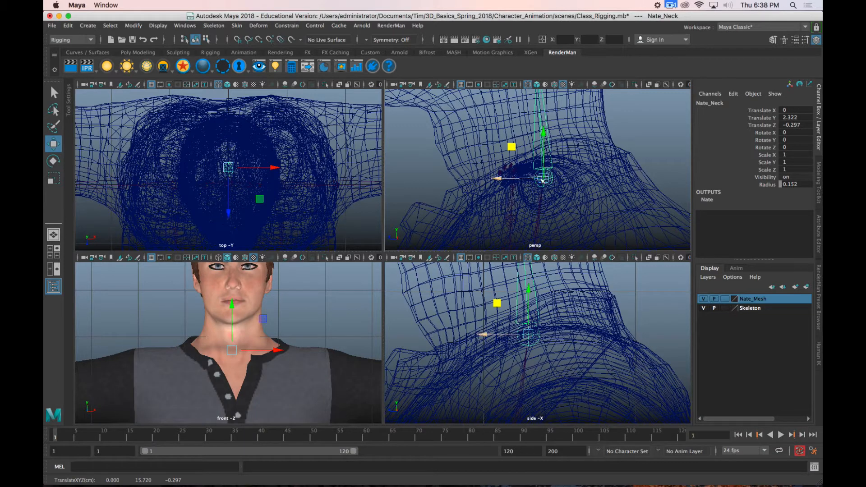
pyautogui.keyDown('alt'); pyautogui.moveTo(541, 178); pyautogui.dragTo(614, 191); pyautogui.keyUp('alt')
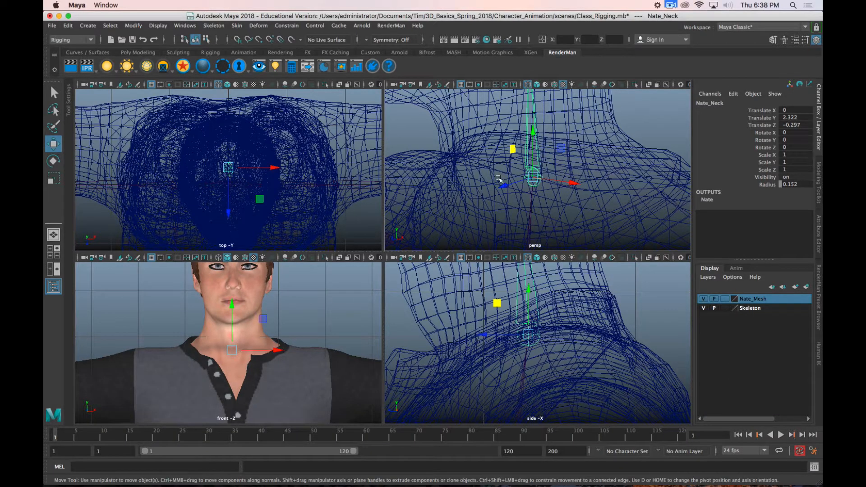
pyautogui.scroll(-5, 502, 168)
pyautogui.scroll(4, 506, 169)
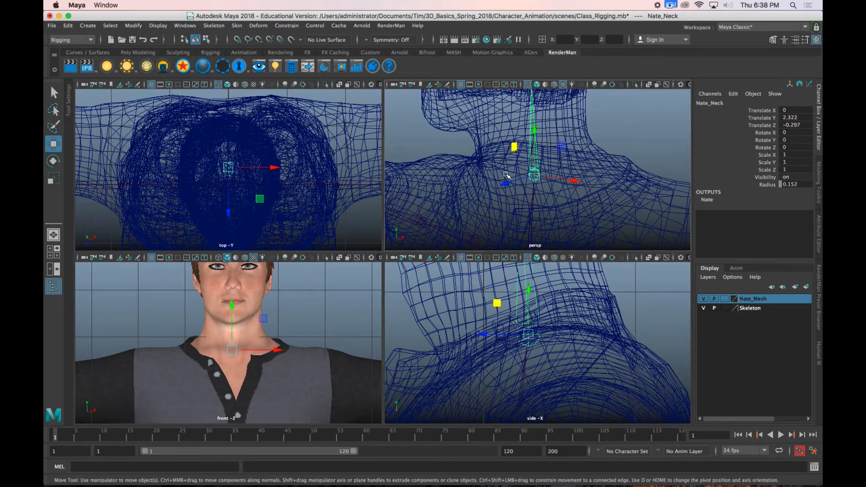
# Step: Select the left arm joint at the shoulder and bring back the HumanIK character definition
pyautogui.scroll(-5, 490, 200)
pyautogui.keyDown('alt'); pyautogui.moveTo(490, 199); pyautogui.dragTo(544, 187); pyautogui.keyUp('alt')
pyautogui.click(544, 187)
pyautogui.scroll(-6, 541, 202)
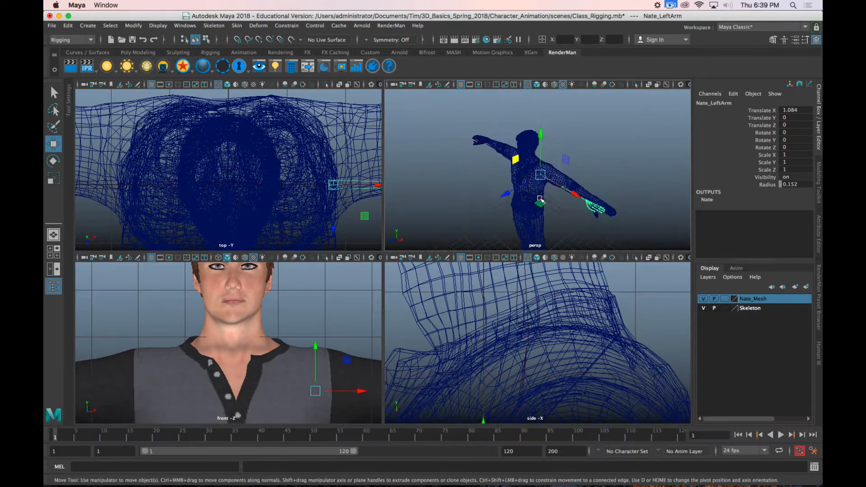
pyautogui.scroll(3, 543, 203)
pyautogui.keyDown('alt'); pyautogui.moveTo(557, 207); pyautogui.dragTo(511, 178, button='middle'); pyautogui.keyUp('alt')
pyautogui.keyDown('alt'); pyautogui.moveTo(511, 178); pyautogui.dragTo(499, 165); pyautogui.keyUp('alt')
pyautogui.keyDown('alt'); pyautogui.moveTo(535, 204); pyautogui.dragTo(546, 181); pyautogui.keyUp('alt')
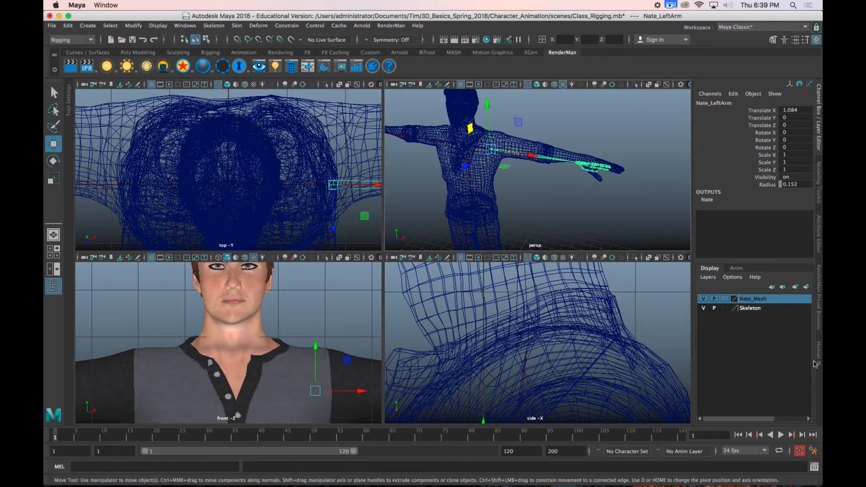
pyautogui.click(816, 361)
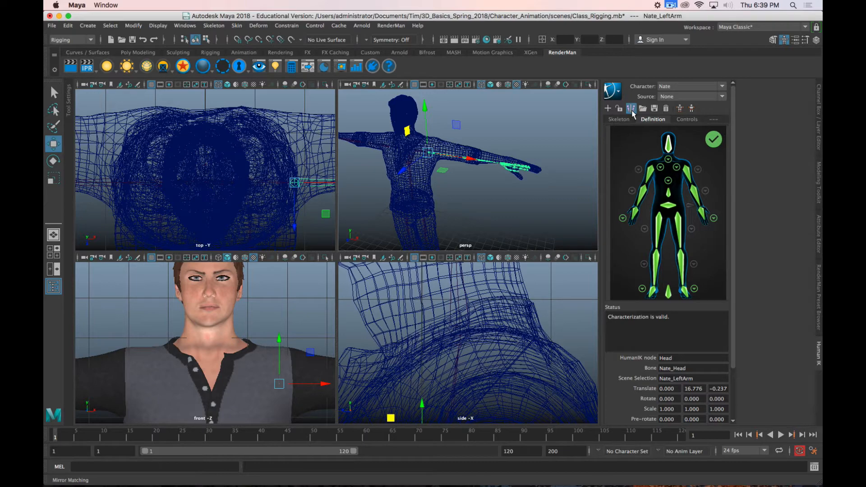
# Step: Move the left arm joint back to the middle of the shoulder, to about Z -0.616, and slightly outward along the arm
pyautogui.scroll(10, 468, 166)
pyautogui.scroll(-3, 468, 166)
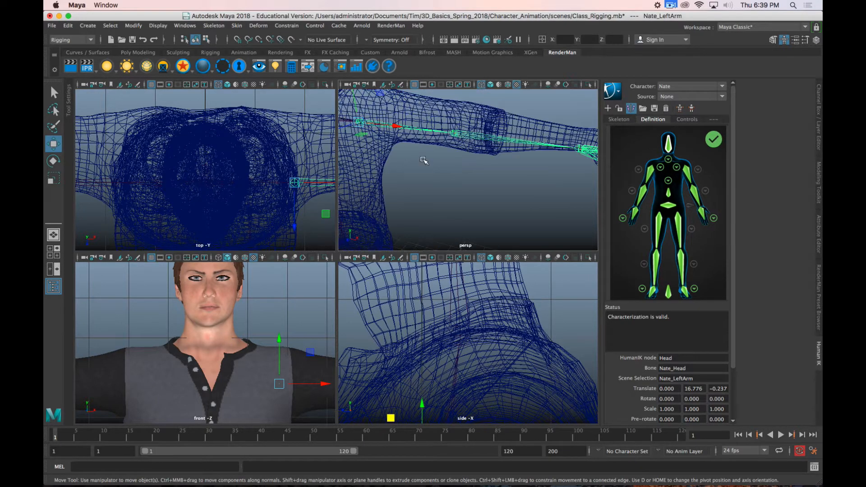
pyautogui.keyDown('alt'); pyautogui.moveTo(422, 160); pyautogui.dragTo(449, 164, button='middle'); pyautogui.keyUp('alt')
pyautogui.keyDown('alt'); pyautogui.moveTo(449, 164); pyautogui.dragTo(432, 182); pyautogui.keyUp('alt')
pyautogui.moveTo(368, 187); pyautogui.dragTo(376, 161)
pyautogui.keyDown('alt'); pyautogui.moveTo(427, 327); pyautogui.dragTo(426, 225, button='middle'); pyautogui.keyUp('alt')
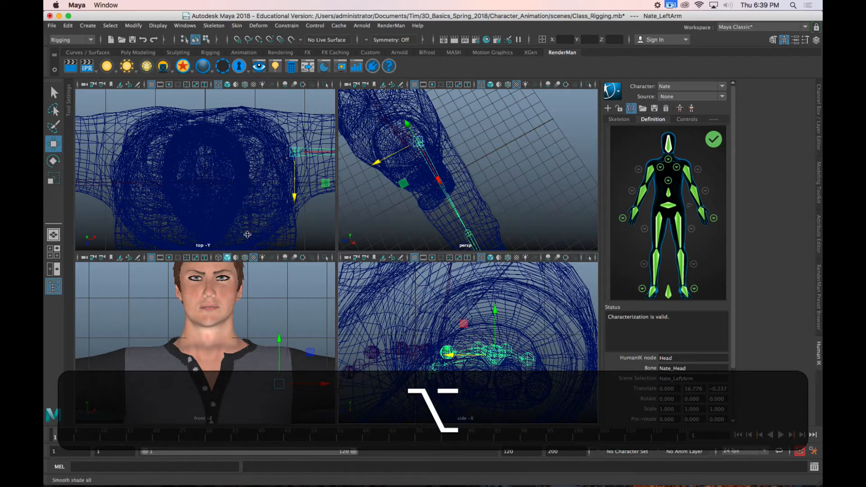
pyautogui.keyDown('alt'); pyautogui.moveTo(273, 210); pyautogui.dragTo(165, 213, button='middle'); pyautogui.keyUp('alt')
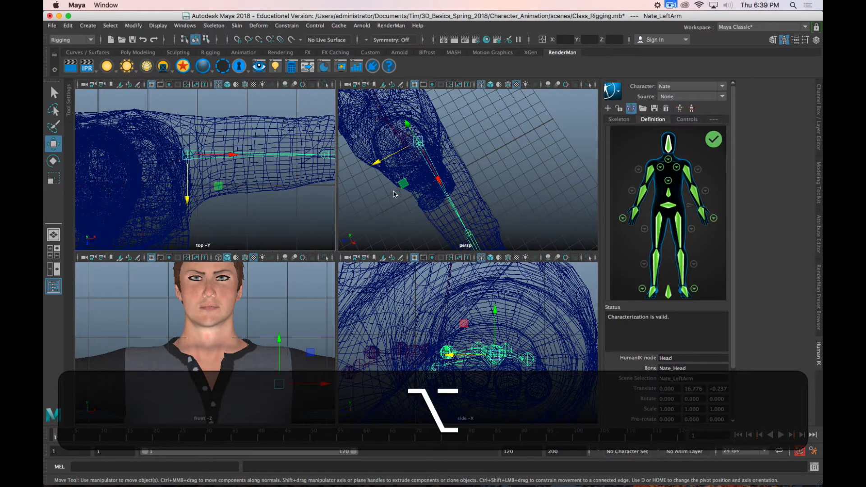
pyautogui.keyDown('alt'); pyautogui.moveTo(394, 194); pyautogui.dragTo(460, 161); pyautogui.keyUp('alt')
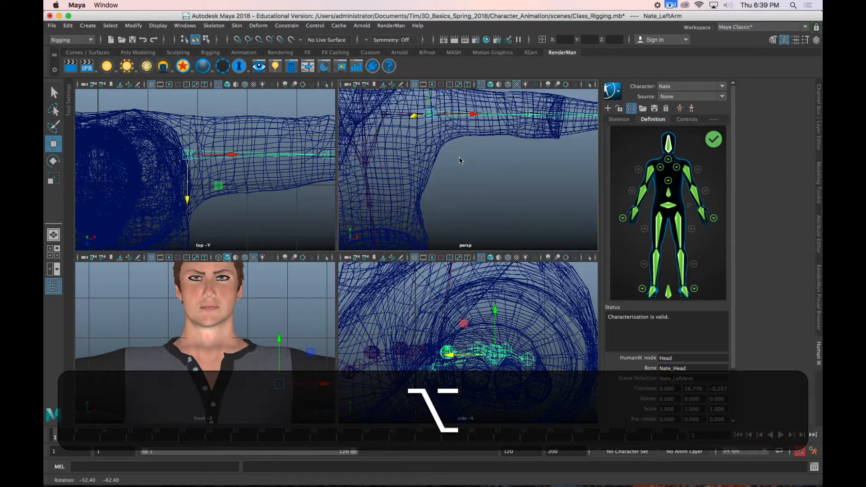
pyautogui.keyDown('alt'); pyautogui.moveTo(556, 160); pyautogui.dragTo(502, 166, button='right'); pyautogui.keyUp('alt')
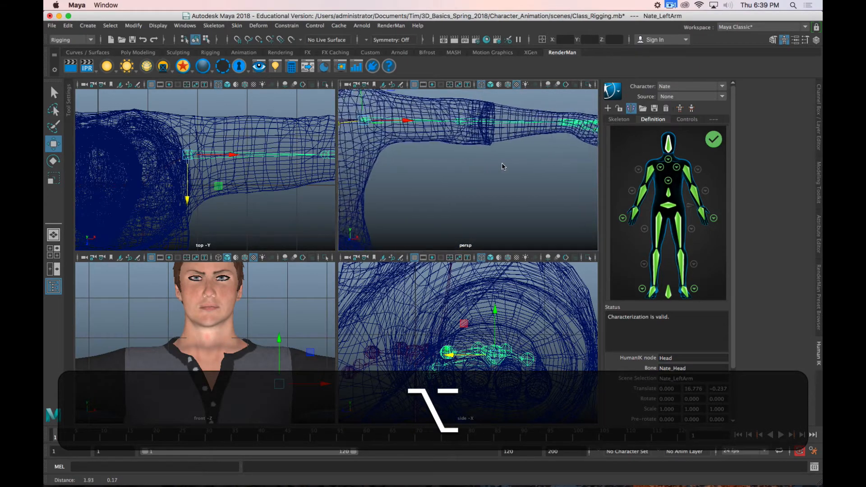
pyautogui.keyDown('alt'); pyautogui.moveTo(502, 166); pyautogui.dragTo(481, 185); pyautogui.keyUp('alt')
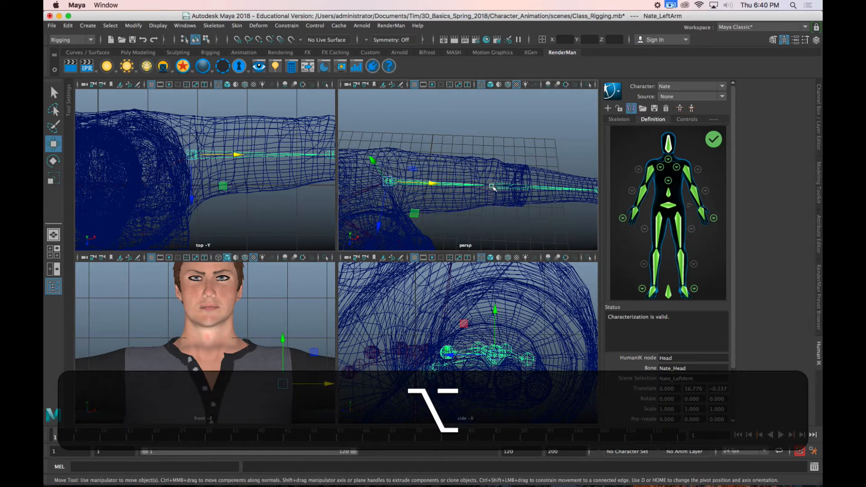
# Step: Move the left forearm joint slightly inward along the arm toward the shoulder, to about X 4.55
pyautogui.click(493, 185)
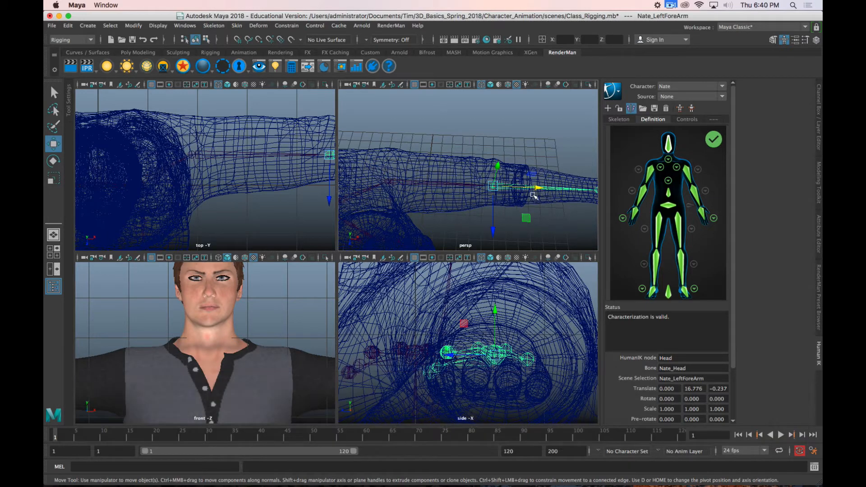
pyautogui.moveTo(538, 188); pyautogui.dragTo(530, 188)
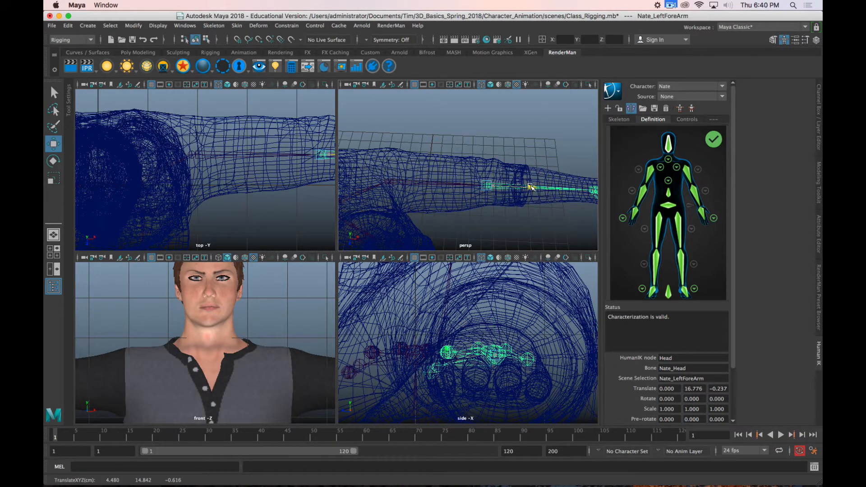
pyautogui.keyDown('alt'); pyautogui.moveTo(482, 225); pyautogui.dragTo(460, 182); pyautogui.keyUp('alt')
# Step: Move the left hand joint outward along the arm and refine it at the wrist in the top view, to about X 7.469
pyautogui.click(502, 173)
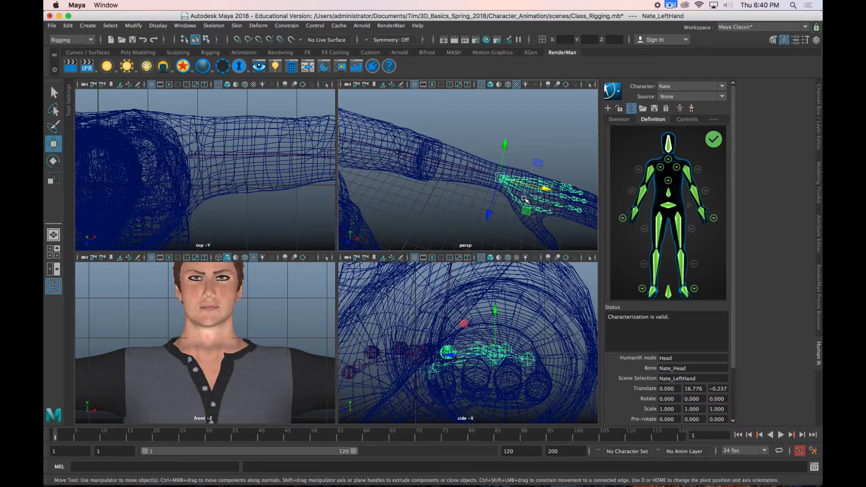
pyautogui.moveTo(545, 189); pyautogui.dragTo(558, 191)
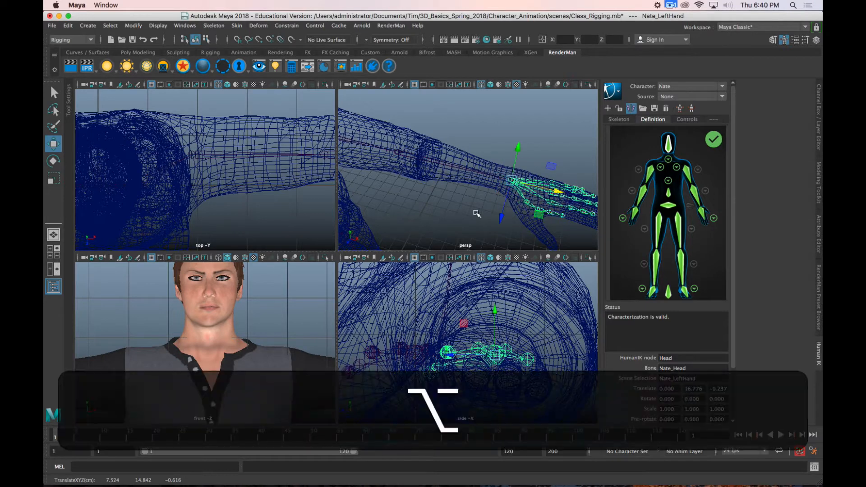
pyautogui.keyDown('alt'); pyautogui.scroll(-10, 464, 309); pyautogui.keyUp('alt')
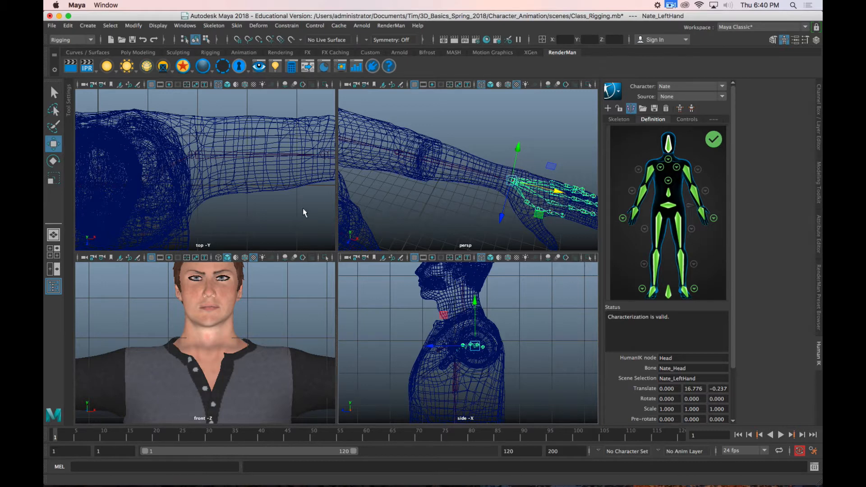
pyautogui.scroll(-10, 300, 193)
pyautogui.keyDown('alt'); pyautogui.moveTo(300, 193); pyautogui.dragTo(223, 195, button='middle'); pyautogui.keyUp('alt')
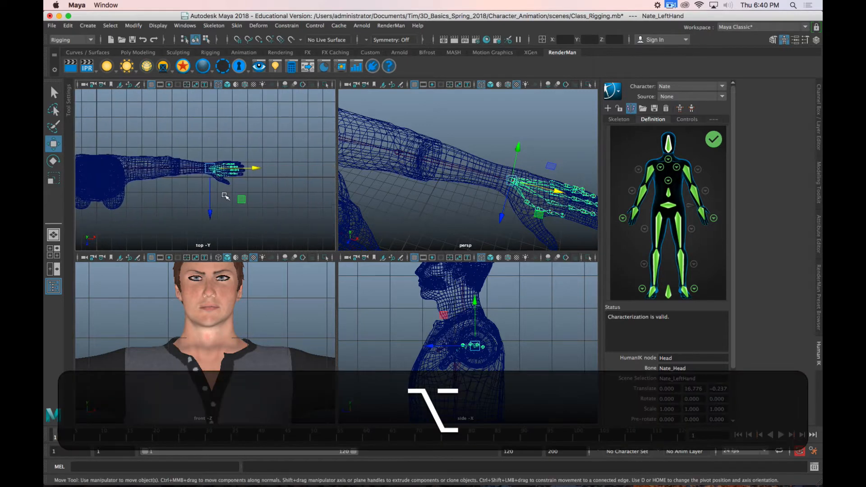
pyautogui.press('f')
pyautogui.scroll(-4, 212, 186)
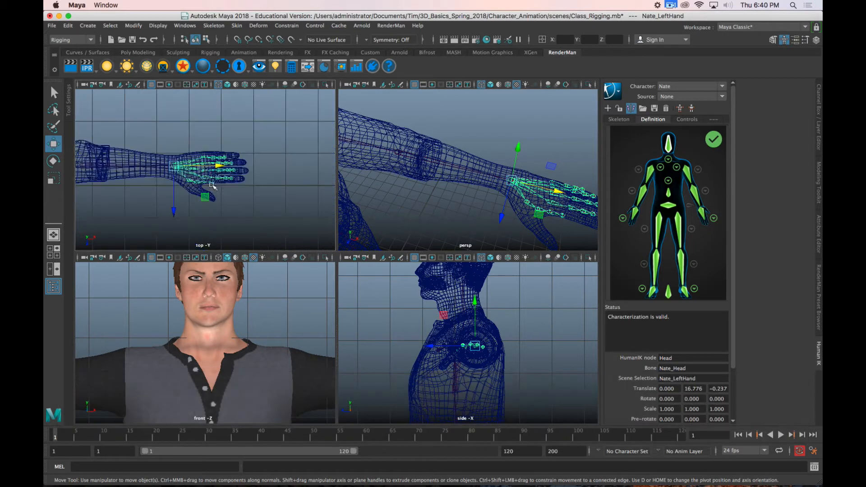
pyautogui.scroll(6, 199, 182)
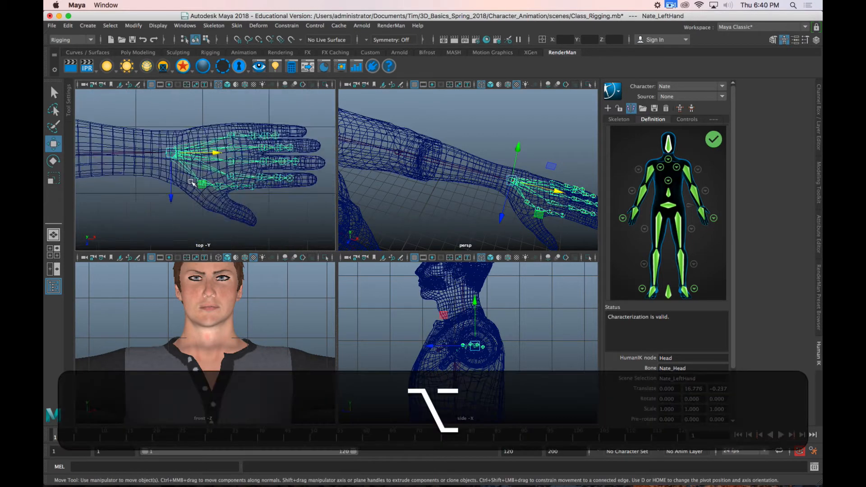
pyautogui.scroll(3, 191, 181)
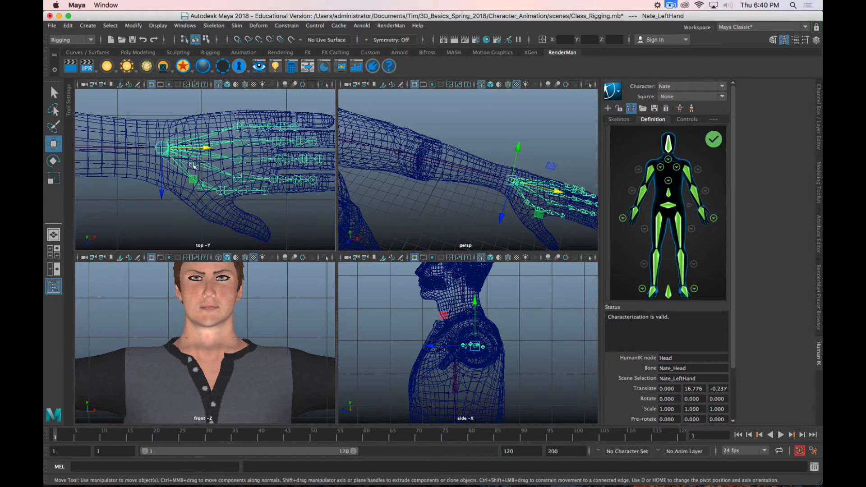
pyautogui.moveTo(206, 150); pyautogui.dragTo(202, 149)
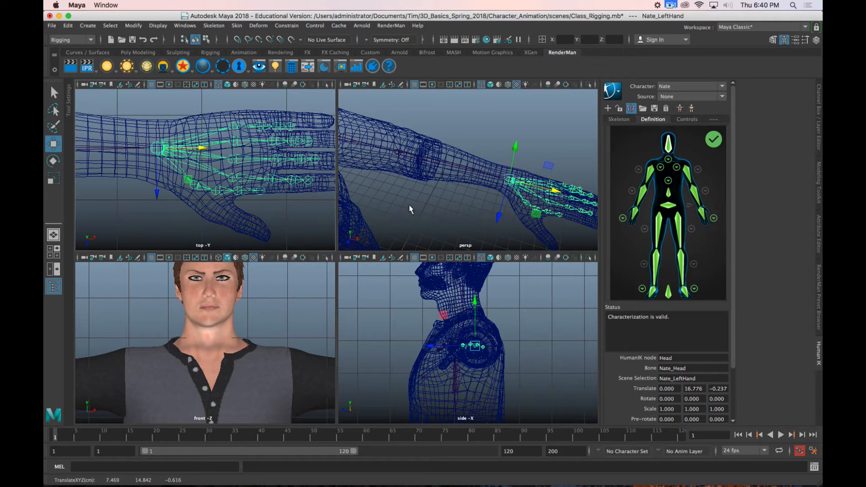
# Step: Shift only the left forearm joint's pivot back toward the elbow in the top view, to about Z -0.873
pyautogui.keyDown('alt'); pyautogui.moveTo(135, 189); pyautogui.dragTo(231, 199, button='middle'); pyautogui.keyUp('alt')
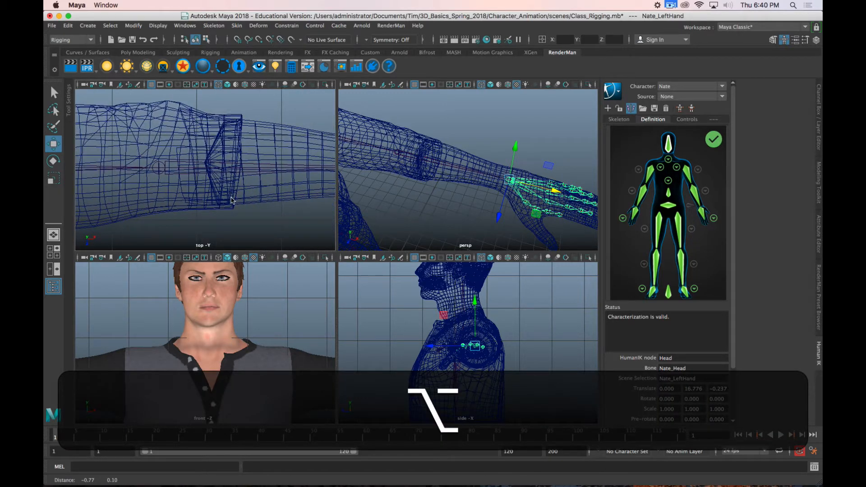
pyautogui.click(158, 173)
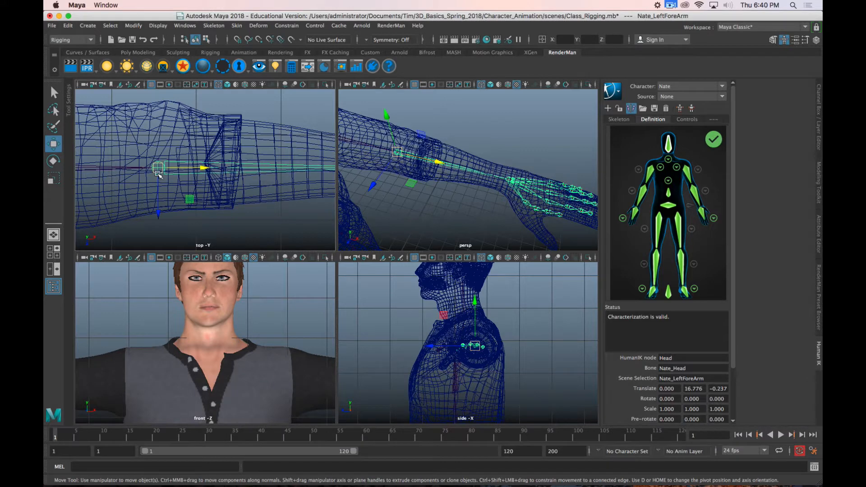
pyautogui.press('d')
pyautogui.moveTo(158, 215); pyautogui.dragTo(158, 196)
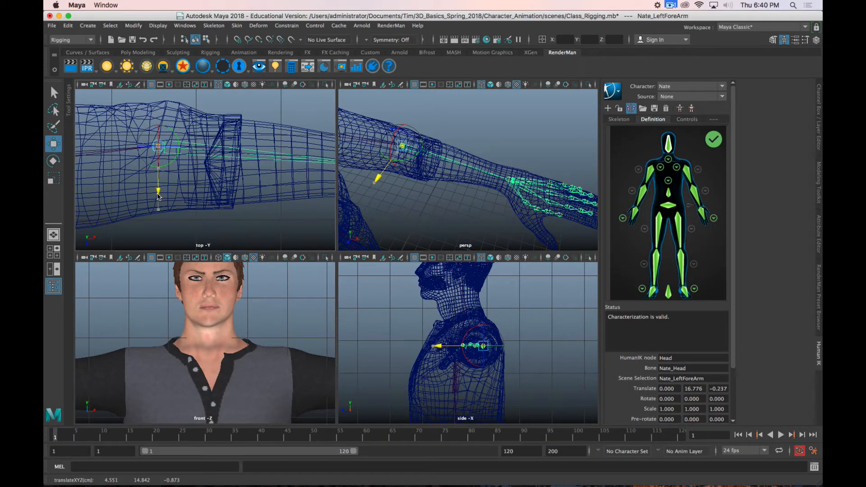
pyautogui.press('d')
# Step: Select the base joint of the left thumb in the perspective view
pyautogui.scroll(-5, 413, 207)
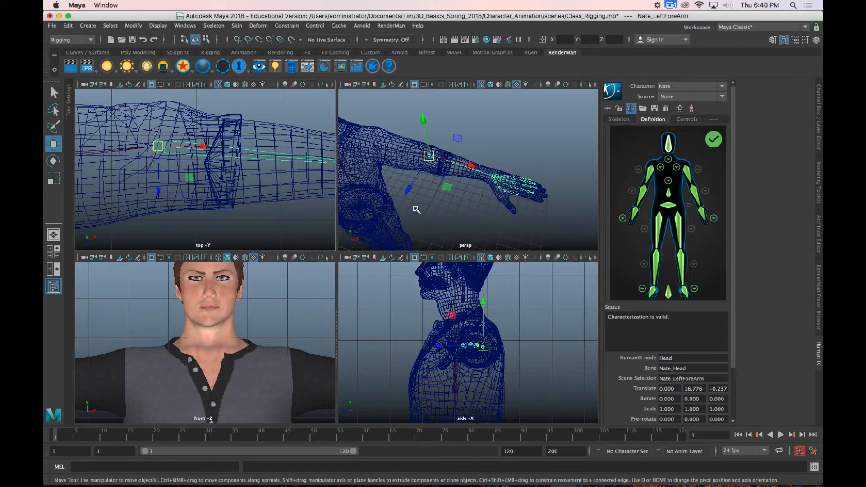
pyautogui.moveTo(489, 202)
pyautogui.keyDown('alt'); pyautogui.mouseDown(button='middle')
pyautogui.moveTo(408, 189)
pyautogui.moveTo(498, 192)
pyautogui.mouseUp(button='middle'); pyautogui.keyUp('alt')
pyautogui.scroll(3, 408, 191)
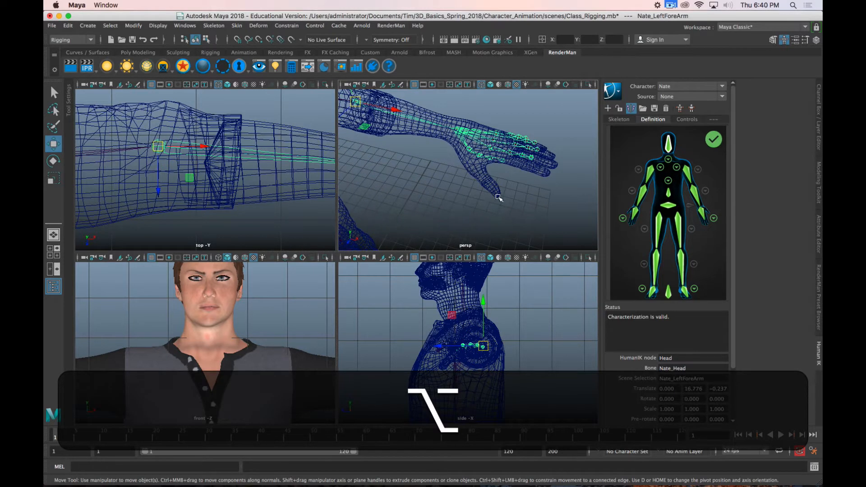
pyautogui.scroll(3, 491, 197)
pyautogui.keyDown('alt'); pyautogui.moveTo(485, 177); pyautogui.dragTo(437, 188); pyautogui.keyUp('alt')
pyautogui.click(468, 187)
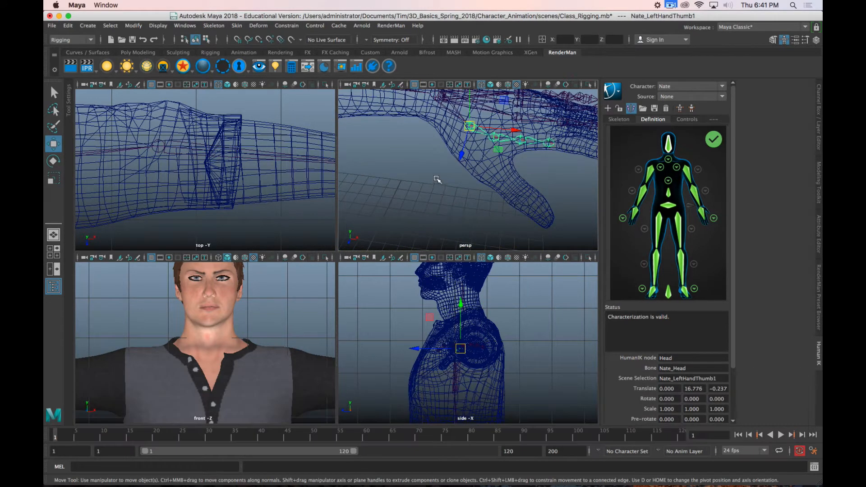
# Step: Frame the left thumb's base joint in the front view and display that view in wireframe
pyautogui.press('space')
pyautogui.keyDown('alt'); pyautogui.moveTo(386, 226); pyautogui.dragTo(439, 210); pyautogui.keyUp('alt')
pyautogui.hotkey('alt', 'f')
pyautogui.press('space')
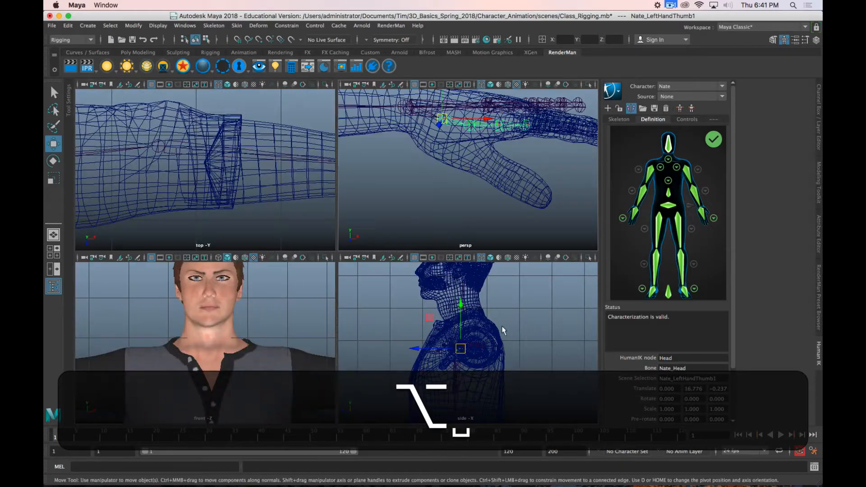
pyautogui.press('f')
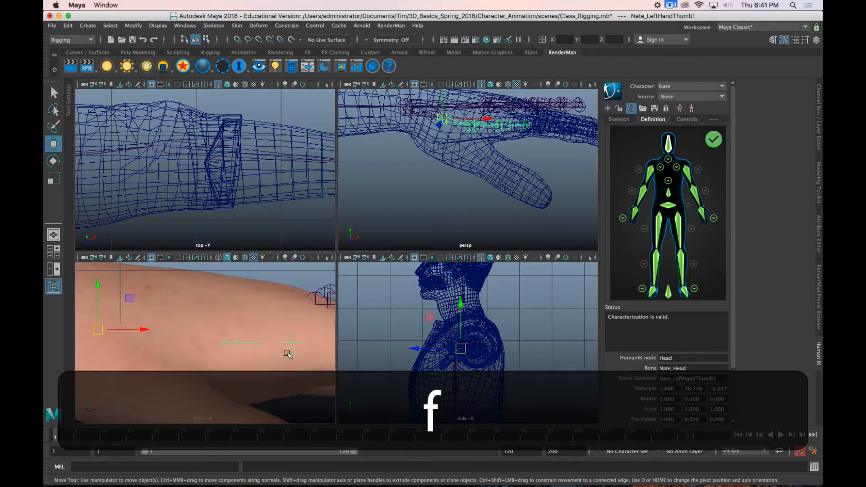
pyautogui.press('4')
pyautogui.keyDown('alt'); pyautogui.moveTo(478, 128); pyautogui.dragTo(442, 145); pyautogui.keyUp('alt')
pyautogui.press('space')
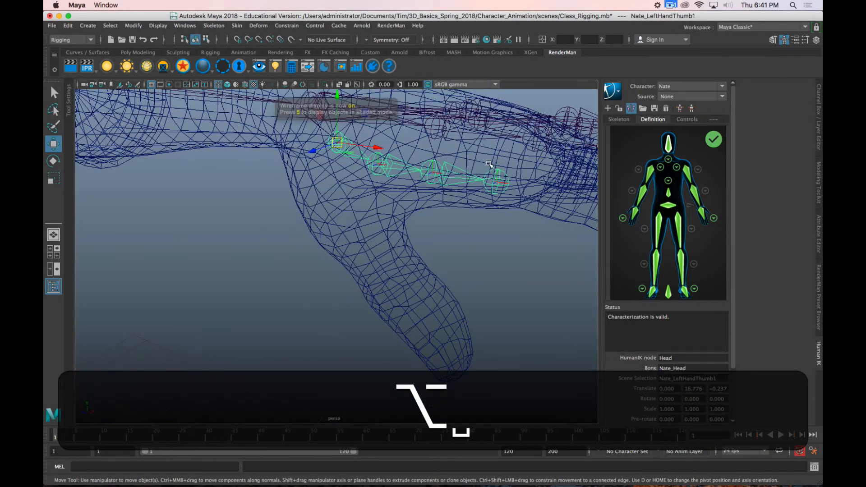
# Step: Examine from several angles how the left index finger and thumb joints sit inside the hand mesh
pyautogui.keyDown('alt'); pyautogui.moveTo(444, 236); pyautogui.dragTo(231, 239, button='middle'); pyautogui.keyUp('alt')
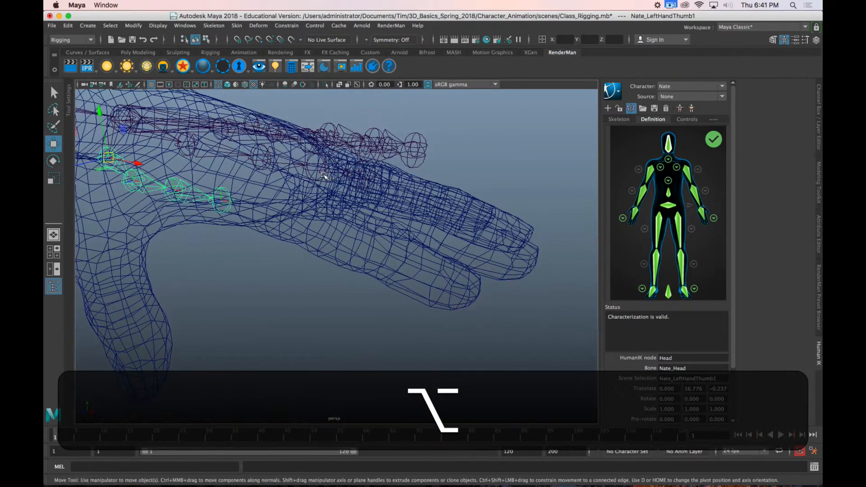
pyautogui.click(307, 200)
pyautogui.click(272, 160)
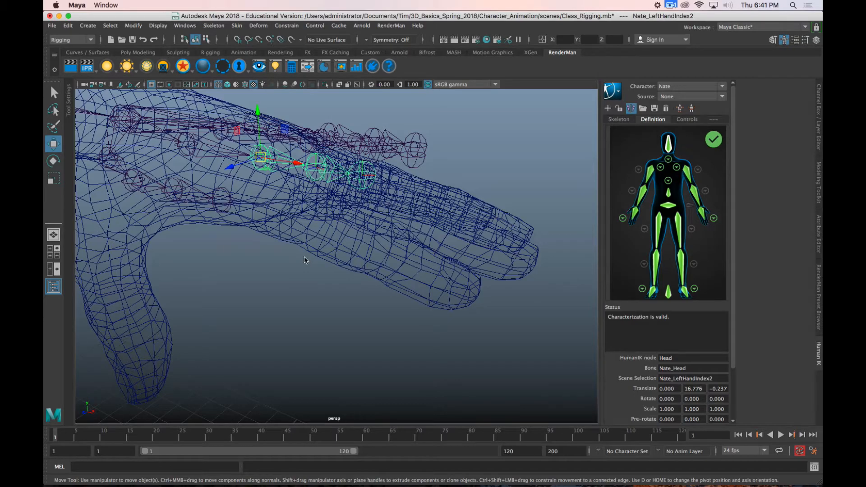
pyautogui.moveTo(304, 260)
pyautogui.keyDown('alt'); pyautogui.mouseDown()
pyautogui.moveTo(286, 248)
pyautogui.moveTo(271, 266)
pyautogui.moveTo(287, 255)
pyautogui.moveTo(305, 264)
pyautogui.moveTo(270, 264)
pyautogui.moveTo(285, 254)
pyautogui.moveTo(250, 256)
pyautogui.moveTo(267, 247)
pyautogui.moveTo(300, 251)
pyautogui.mouseUp(); pyautogui.keyUp('alt')
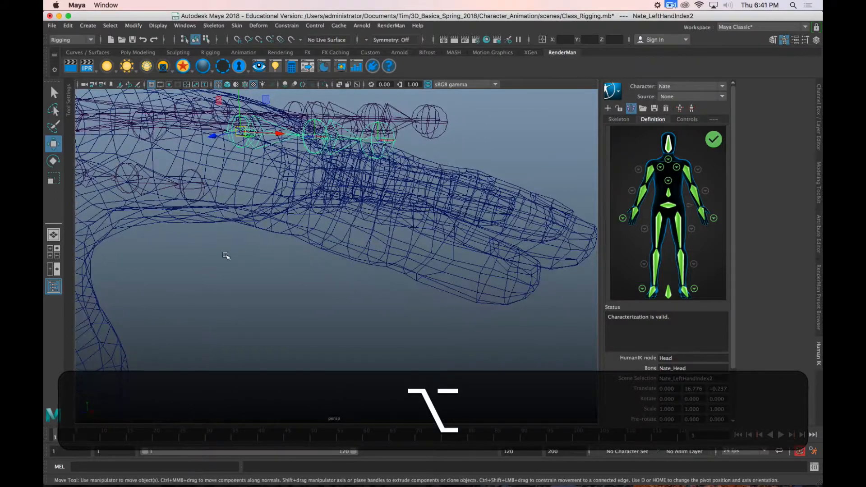
pyautogui.keyDown('alt'); pyautogui.moveTo(226, 256); pyautogui.dragTo(405, 254); pyautogui.keyUp('alt')
pyautogui.click(222, 155)
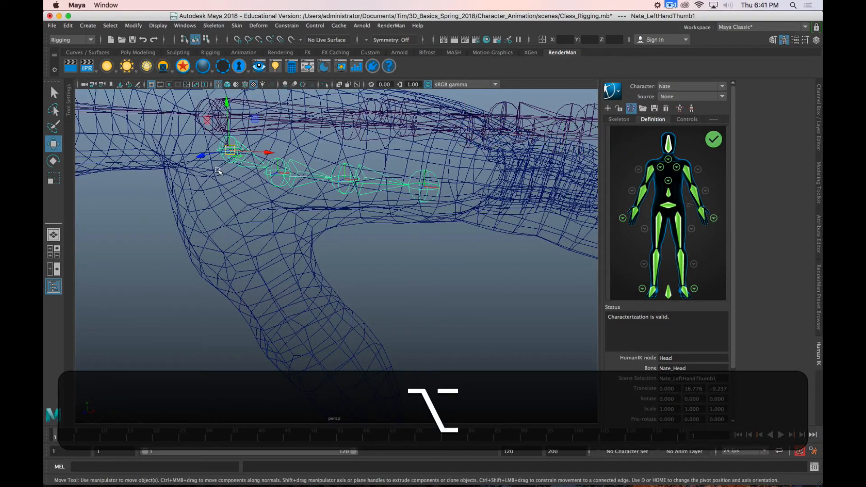
pyautogui.keyDown('alt'); pyautogui.moveTo(223, 225); pyautogui.dragTo(282, 229); pyautogui.keyUp('alt')
pyautogui.keyDown('alt'); pyautogui.moveTo(247, 265); pyautogui.dragTo(332, 243); pyautogui.keyUp('alt')
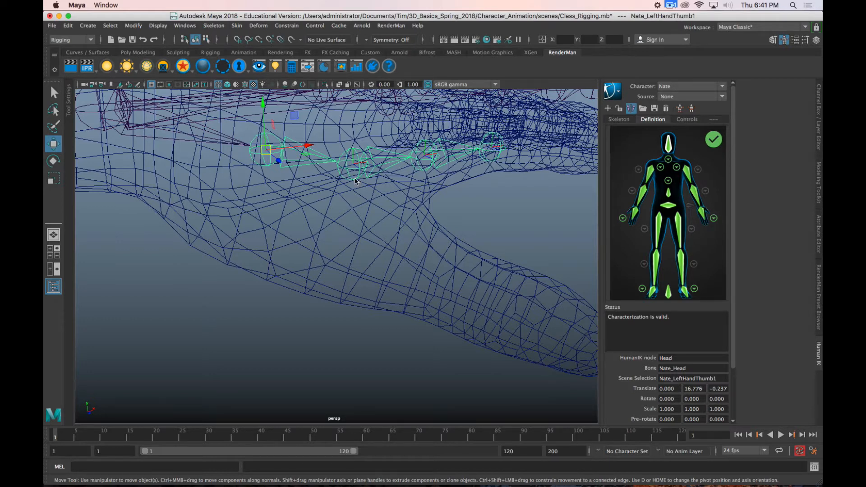
pyautogui.keyDown('alt'); pyautogui.moveTo(331, 225); pyautogui.dragTo(318, 207); pyautogui.keyUp('alt')
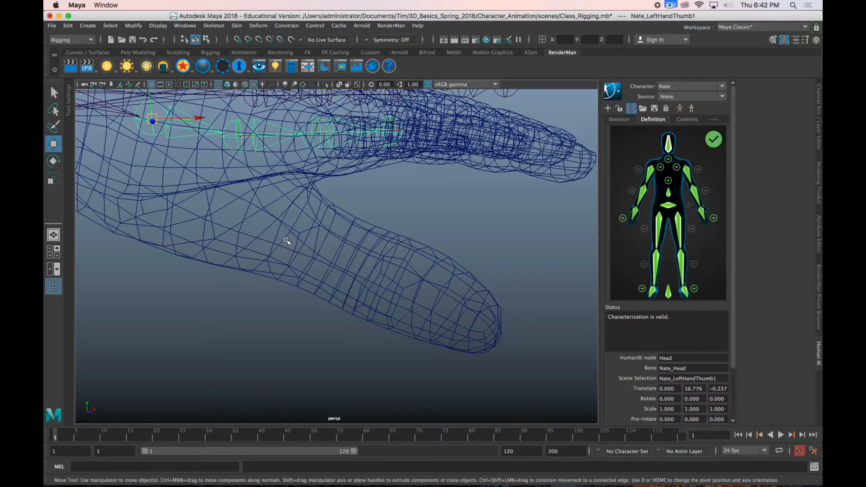
pyautogui.keyDown('alt'); pyautogui.moveTo(287, 225); pyautogui.dragTo(261, 228); pyautogui.keyUp('alt')
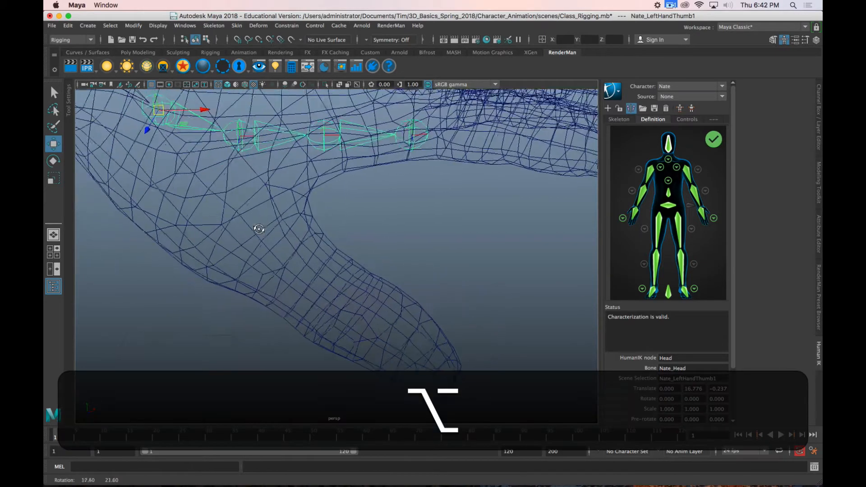
# Step: Move the left thumb's first two joints down into the thumb part of the hand mesh
pyautogui.keyDown('alt'); pyautogui.moveTo(261, 228); pyautogui.dragTo(450, 238, button='middle'); pyautogui.keyUp('alt')
pyautogui.keyDown('alt'); pyautogui.moveTo(450, 237); pyautogui.dragTo(371, 207); pyautogui.keyUp('alt')
pyautogui.keyDown('alt'); pyautogui.moveTo(371, 207); pyautogui.dragTo(336, 270, button='middle'); pyautogui.keyUp('alt')
pyautogui.keyDown('alt'); pyautogui.moveTo(336, 270); pyautogui.dragTo(371, 208); pyautogui.keyUp('alt')
pyautogui.moveTo(317, 165); pyautogui.dragTo(402, 236)
pyautogui.click(390, 216)
pyautogui.keyDown('alt'); pyautogui.moveTo(460, 292); pyautogui.dragTo(418, 269); pyautogui.keyUp('alt')
pyautogui.keyDown('alt'); pyautogui.moveTo(396, 178); pyautogui.dragTo(395, 212); pyautogui.keyUp('alt')
# Step: Move the left thumb's third joint outward to the last thumb knuckle and fine-tune it in the top view
pyautogui.click(418, 186)
pyautogui.keyDown('alt'); pyautogui.moveTo(423, 271); pyautogui.dragTo(398, 276); pyautogui.keyUp('alt')
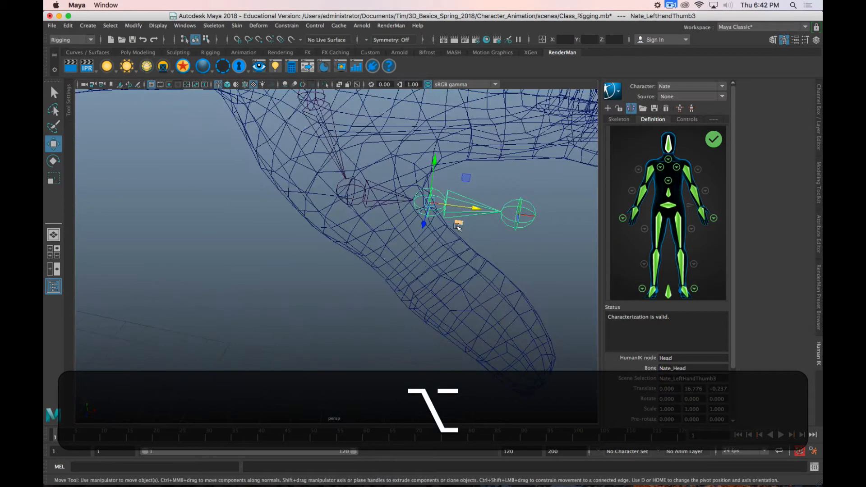
pyautogui.moveTo(458, 222); pyautogui.dragTo(424, 301)
pyautogui.keyDown('alt'); pyautogui.moveTo(274, 129); pyautogui.dragTo(390, 225); pyautogui.keyUp('alt')
pyautogui.press('space')
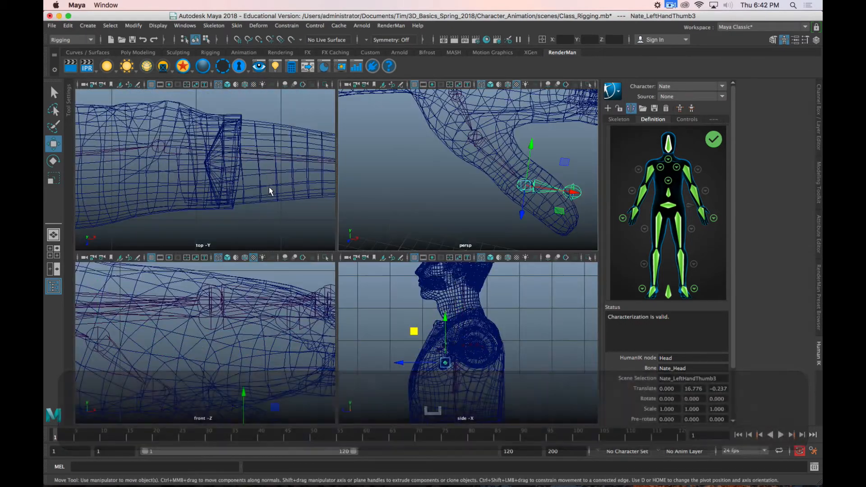
pyautogui.press('f')
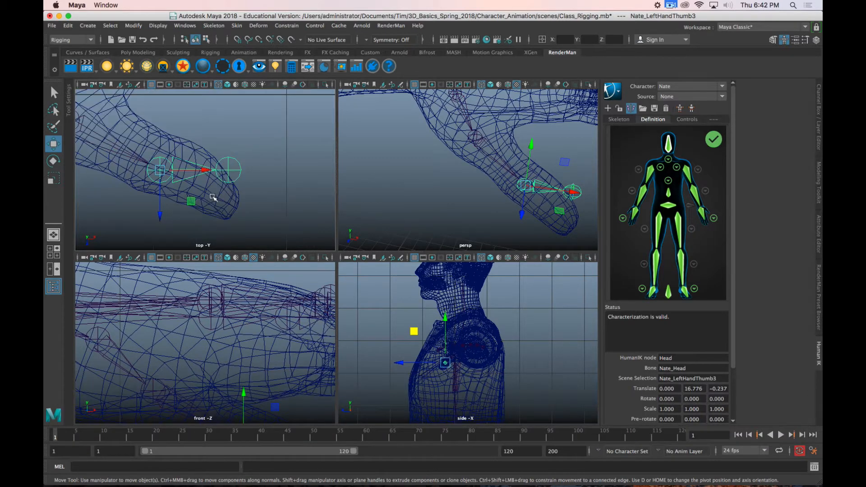
pyautogui.keyDown('alt'); pyautogui.moveTo(209, 204); pyautogui.dragTo(260, 183, button='middle'); pyautogui.keyUp('alt')
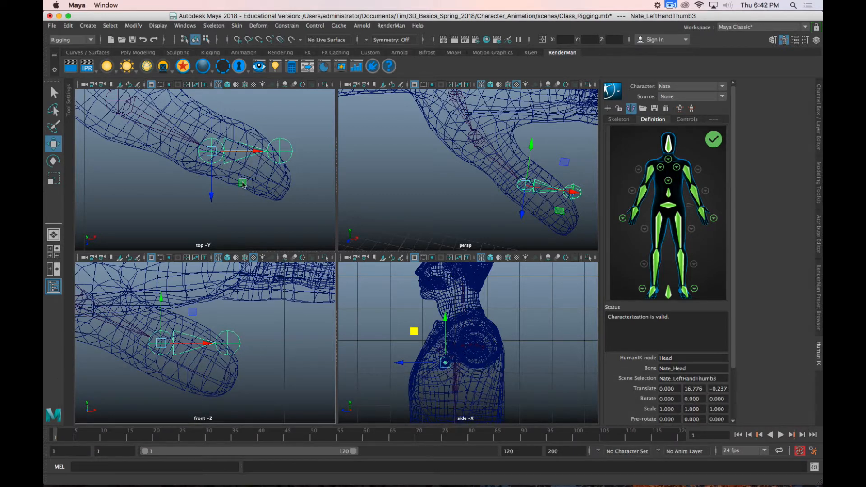
pyautogui.moveTo(242, 184); pyautogui.dragTo(241, 182)
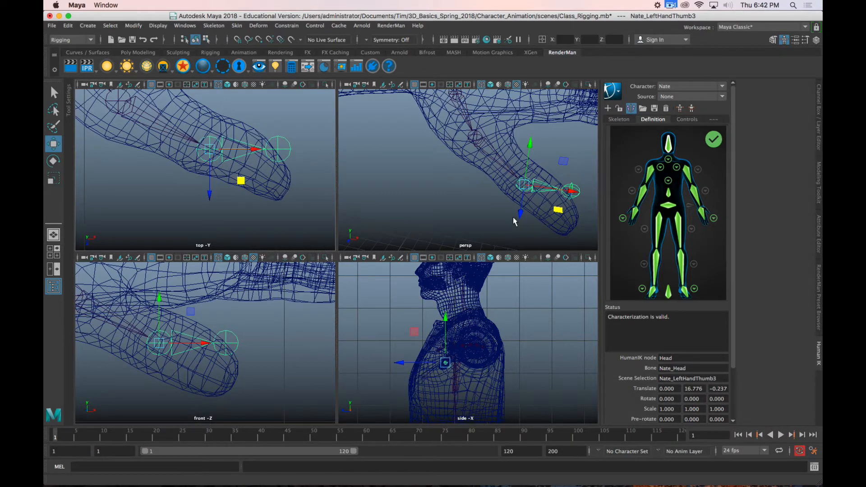
pyautogui.keyDown('alt'); pyautogui.moveTo(471, 198); pyautogui.dragTo(502, 205); pyautogui.keyUp('alt')
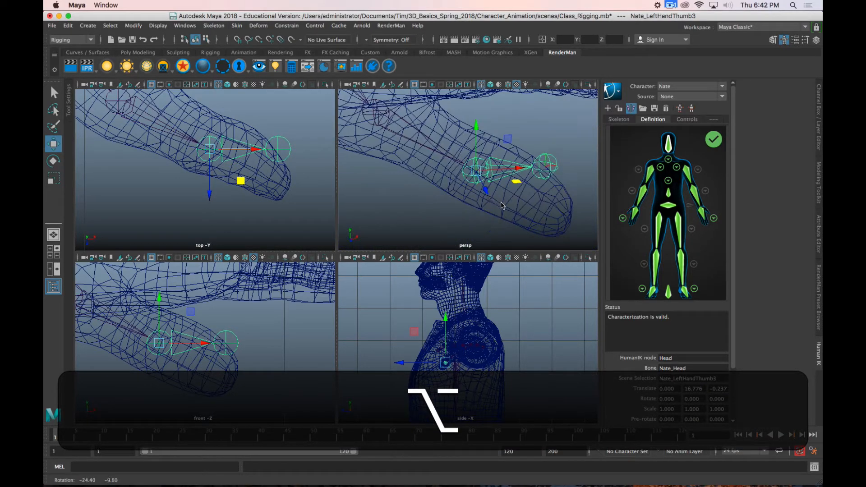
# Step: Move the left thumb's end joint out and down to the thumb tip, to about X 8.80 and Z 0.45
pyautogui.click(284, 156)
pyautogui.moveTo(310, 179); pyautogui.dragTo(311, 232, button='middle')
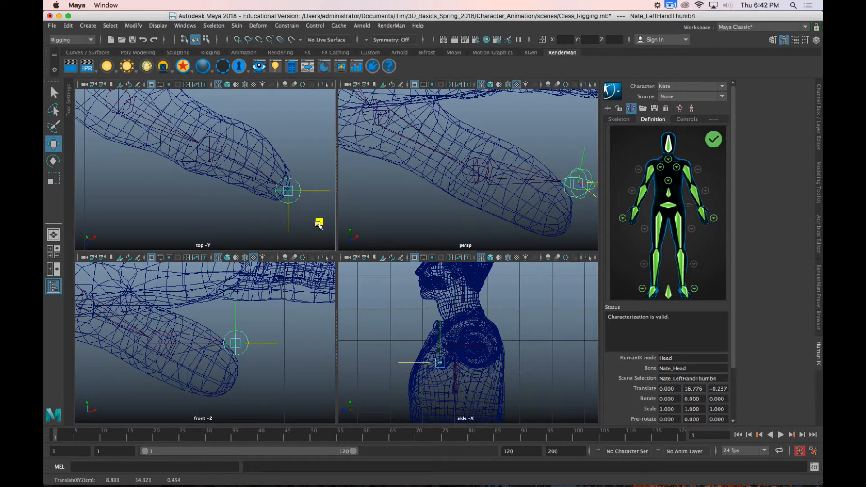
pyautogui.moveTo(238, 297); pyautogui.dragTo(239, 336)
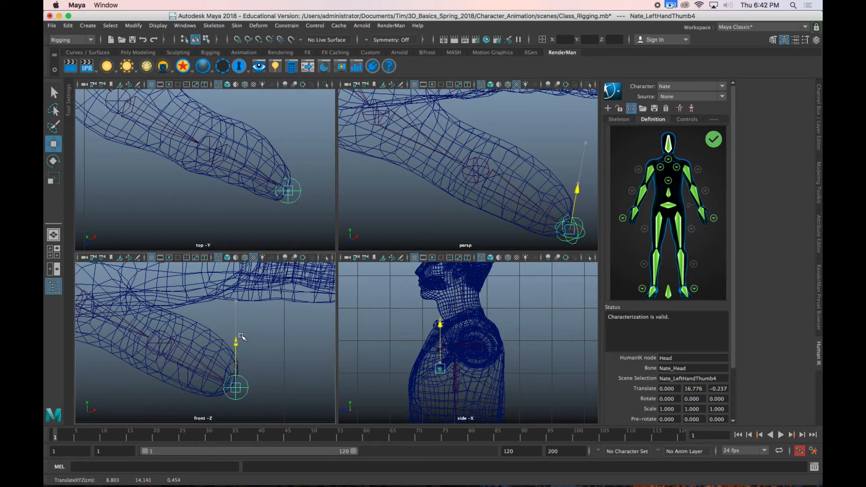
pyautogui.keyDown('alt'); pyautogui.moveTo(408, 217); pyautogui.dragTo(438, 233); pyautogui.keyUp('alt')
pyautogui.keyDown('alt'); pyautogui.moveTo(452, 219); pyautogui.dragTo(418, 207, button='middle'); pyautogui.keyUp('alt')
pyautogui.keyDown('alt'); pyautogui.moveTo(418, 207); pyautogui.dragTo(491, 192); pyautogui.keyUp('alt')
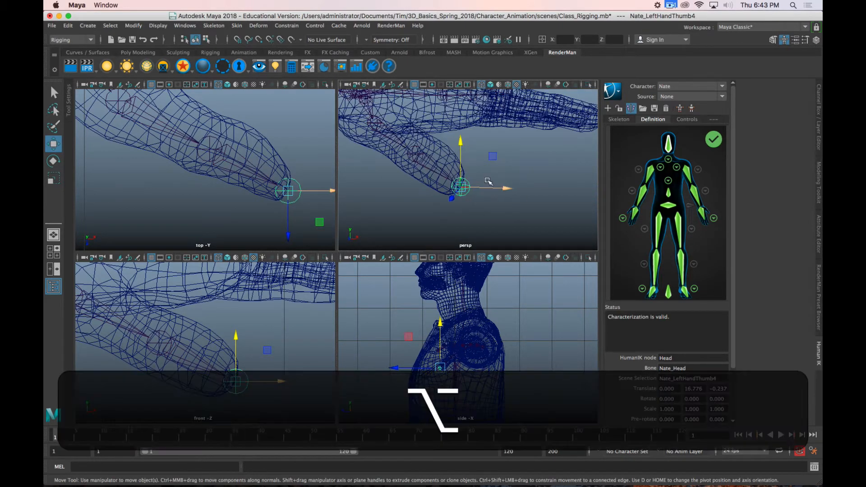
# Step: Select the left index finger's base joint and examine the hand in shaded display with wireframe on shaded
pyautogui.keyDown('alt'); pyautogui.moveTo(493, 187); pyautogui.dragTo(464, 207, button='right'); pyautogui.keyUp('alt')
pyautogui.keyDown('alt'); pyautogui.moveTo(464, 207); pyautogui.dragTo(524, 215); pyautogui.keyUp('alt')
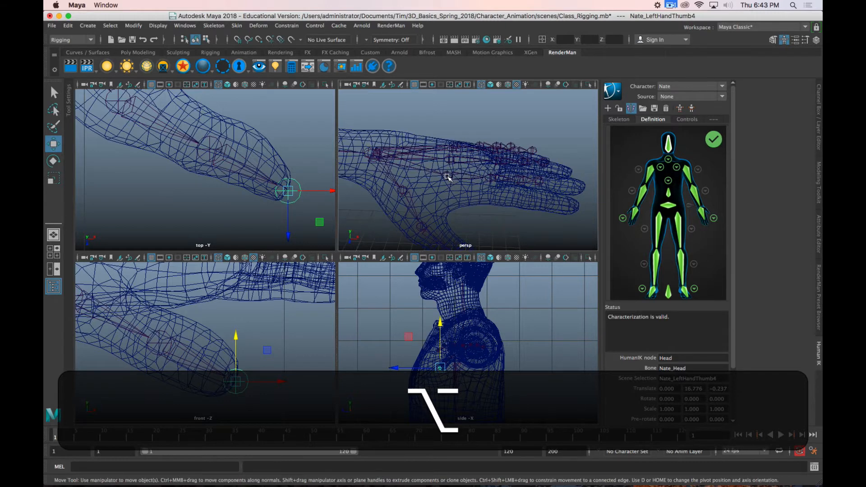
pyautogui.click(447, 176)
pyautogui.keyDown('alt'); pyautogui.moveTo(447, 176); pyautogui.dragTo(494, 216); pyautogui.keyUp('alt')
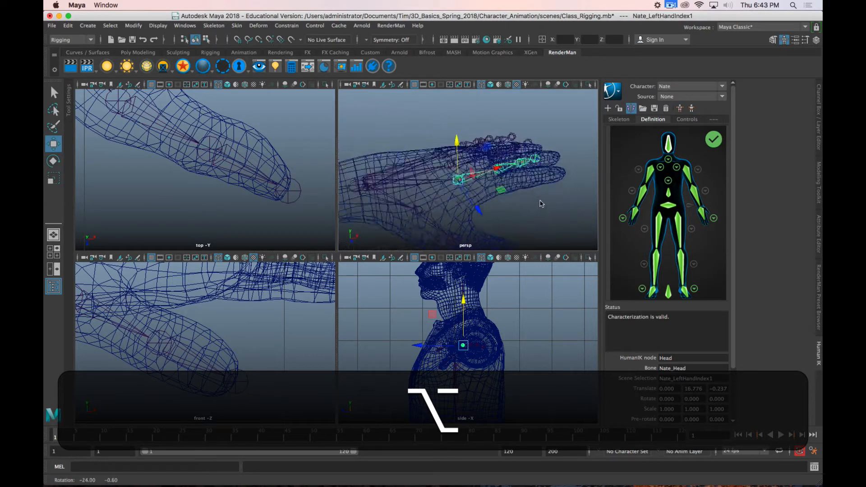
pyautogui.keyDown('alt'); pyautogui.moveTo(541, 204); pyautogui.dragTo(518, 209); pyautogui.keyUp('alt')
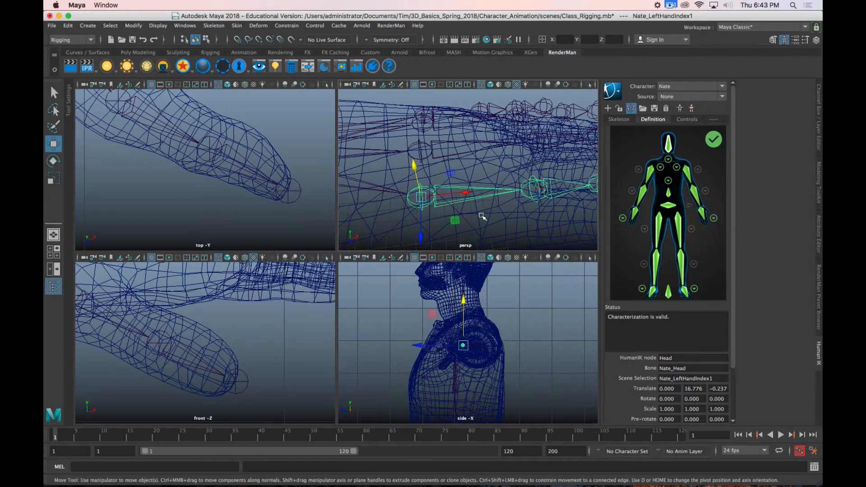
pyautogui.moveTo(456, 205)
pyautogui.keyDown('alt'); pyautogui.mouseDown()
pyautogui.moveTo(437, 197)
pyautogui.moveTo(461, 191)
pyautogui.moveTo(465, 222)
pyautogui.moveTo(470, 211)
pyautogui.mouseUp(); pyautogui.keyUp('alt')
pyautogui.keyDown('alt'); pyautogui.moveTo(471, 203); pyautogui.dragTo(492, 133, button='middle'); pyautogui.keyUp('alt')
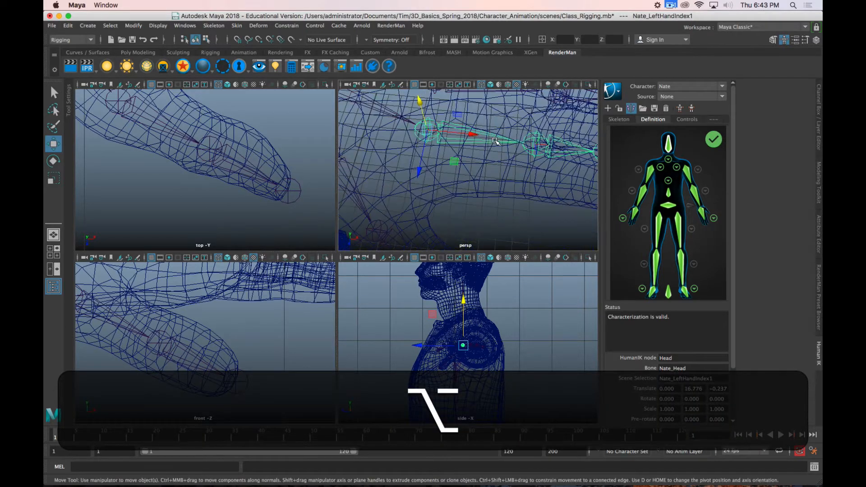
pyautogui.hotkey('alt', '6')
pyautogui.press('5')
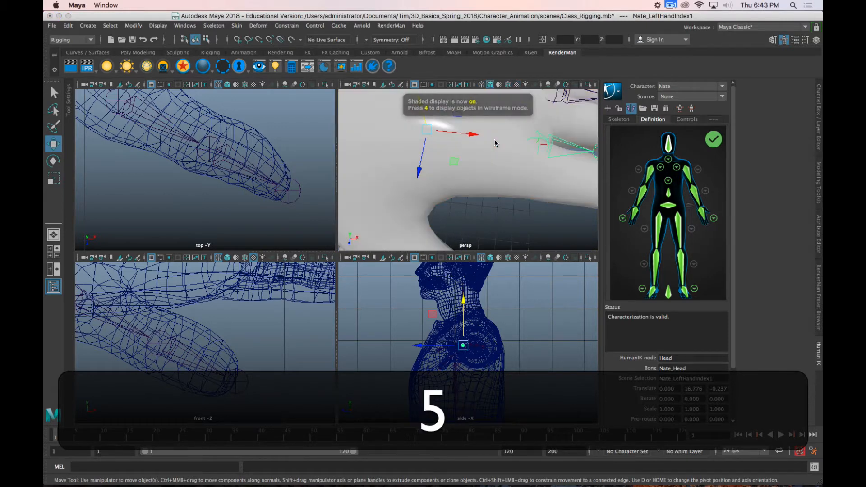
pyautogui.click(508, 85)
pyautogui.moveTo(473, 169)
pyautogui.keyDown('alt'); pyautogui.mouseDown()
pyautogui.moveTo(429, 156)
pyautogui.moveTo(530, 193)
pyautogui.moveTo(532, 179)
pyautogui.moveTo(514, 194)
pyautogui.moveTo(481, 187)
pyautogui.moveTo(491, 159)
pyautogui.moveTo(517, 165)
pyautogui.moveTo(443, 147)
pyautogui.moveTo(498, 138)
pyautogui.moveTo(498, 172)
pyautogui.moveTo(517, 199)
pyautogui.moveTo(512, 175)
pyautogui.mouseUp(); pyautogui.keyUp('alt')
pyautogui.scroll(-5, 427, 165)
# Step: Return the perspective view to wireframe and move the left index base joint outward along the finger in the top view
pyautogui.hotkey('alt', '4')
pyautogui.moveTo(477, 139); pyautogui.dragTo(398, 182)
pyautogui.press('f')
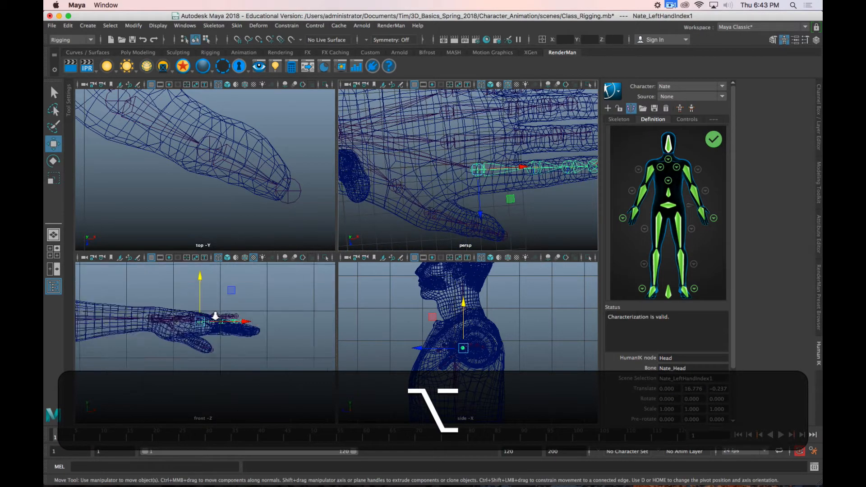
pyautogui.press('f')
pyautogui.keyDown('alt'); pyautogui.moveTo(232, 154); pyautogui.dragTo(209, 201, button='middle'); pyautogui.keyUp('alt')
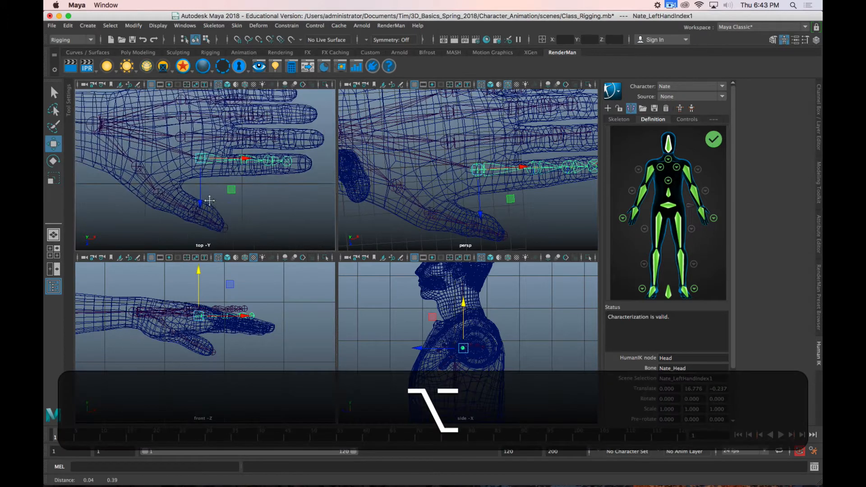
pyautogui.keyDown('alt'); pyautogui.scroll(5, 208, 202); pyautogui.keyUp('alt')
pyautogui.moveTo(214, 196); pyautogui.dragTo(215, 207)
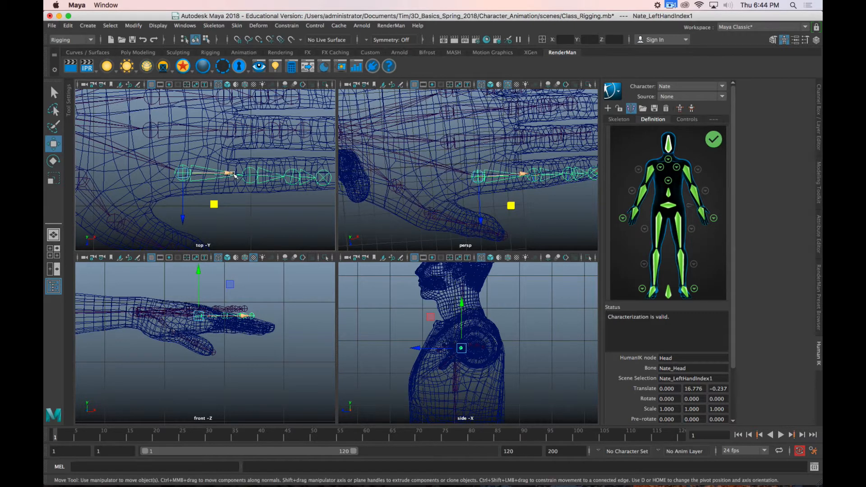
pyautogui.moveTo(234, 175); pyautogui.dragTo(252, 177)
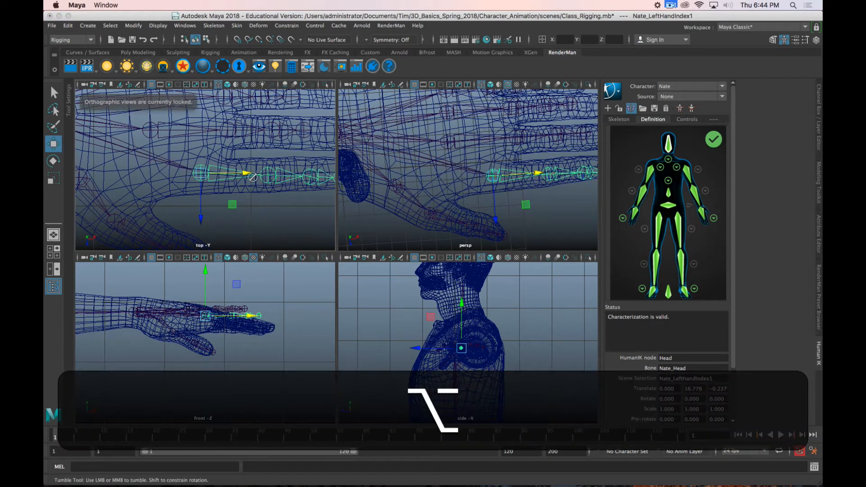
# Step: Enlarge the perspective view and display the left hand textured, seen from the fingertips
pyautogui.press('space')
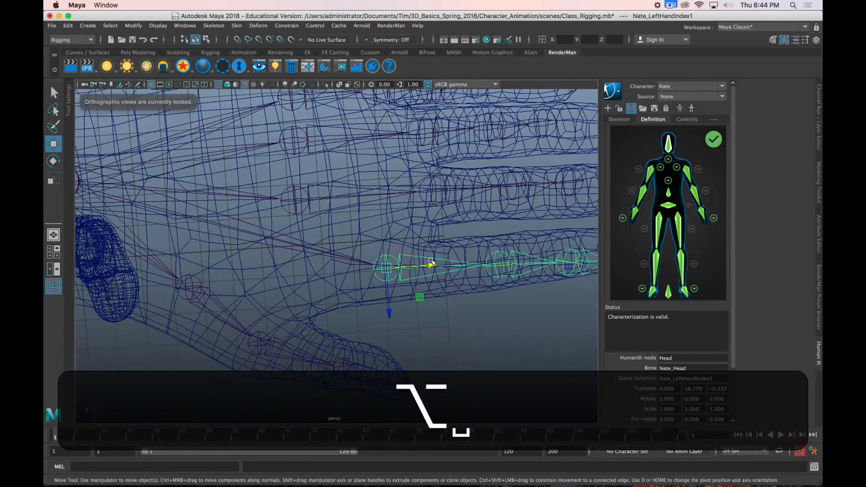
pyautogui.keyDown('alt'); pyautogui.moveTo(512, 191); pyautogui.dragTo(412, 286); pyautogui.keyUp('alt')
pyautogui.press('6')
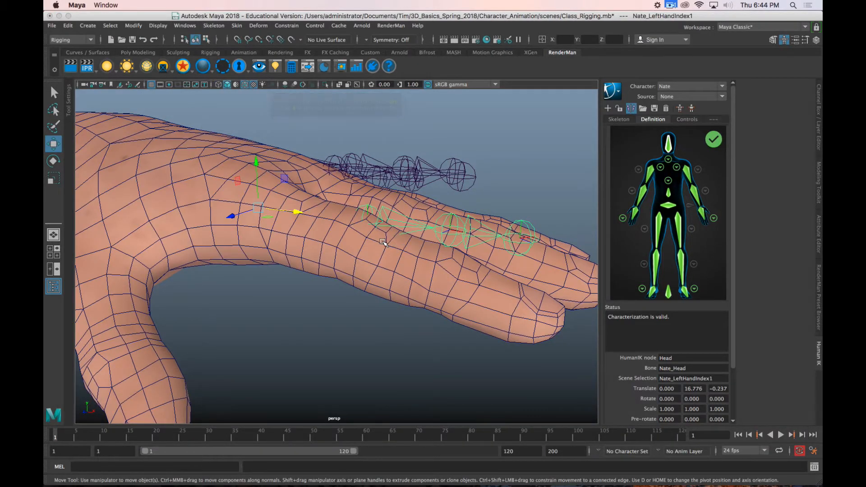
pyautogui.keyDown('alt'); pyautogui.moveTo(371, 221); pyautogui.dragTo(319, 240); pyautogui.keyUp('alt')
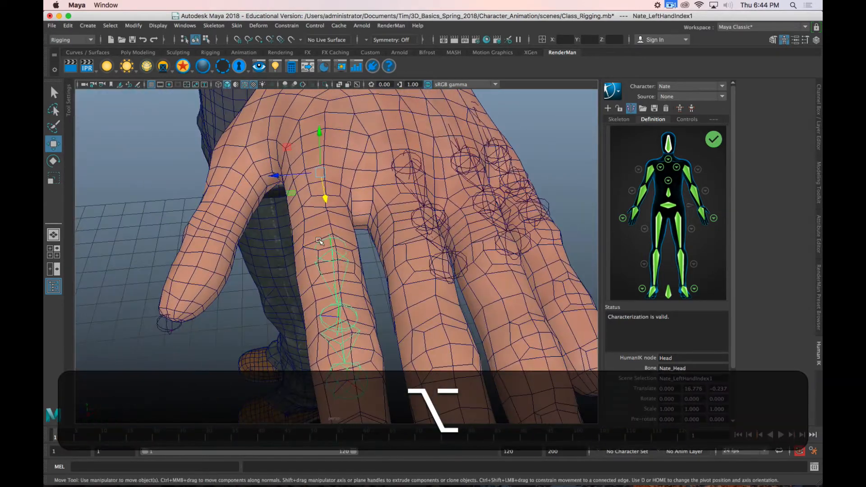
# Step: Select a face of the body mesh on the left index finger
pyautogui.click(315, 279)
pyautogui.moveTo(315, 277); pyautogui.dragTo(314, 239, button='right')
pyautogui.doubleClick(313, 269)
pyautogui.click(313, 269)
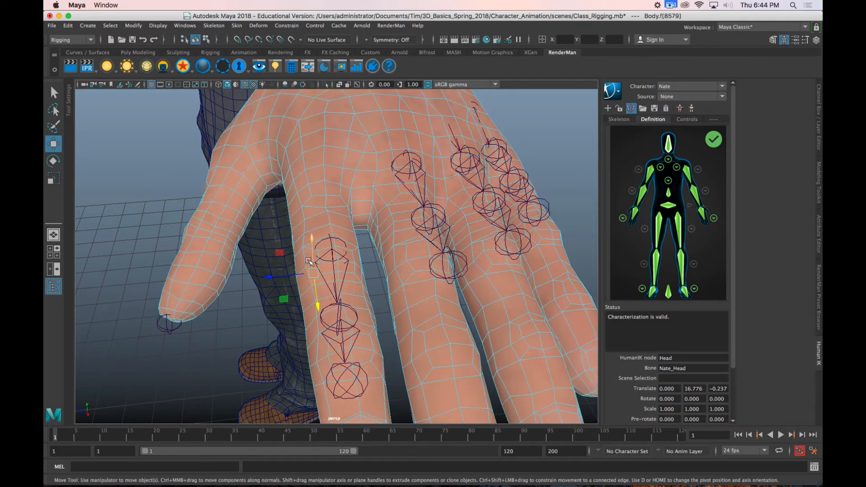
# Step: Select face loops around the left index finger's knuckles in shaded display and examine the joints' positions against the finger mesh
pyautogui.keyDown('shift'); pyautogui.doubleClick(307, 255); pyautogui.keyUp('shift')
pyautogui.moveTo(373, 314)
pyautogui.keyDown('alt'); pyautogui.keyDown('shift'); pyautogui.mouseDown()
pyautogui.moveTo(445, 329)
pyautogui.moveTo(367, 296)
pyautogui.moveTo(428, 303)
pyautogui.mouseUp(); pyautogui.keyUp('shift'); pyautogui.keyUp('alt')
pyautogui.hotkey('alt', '5')
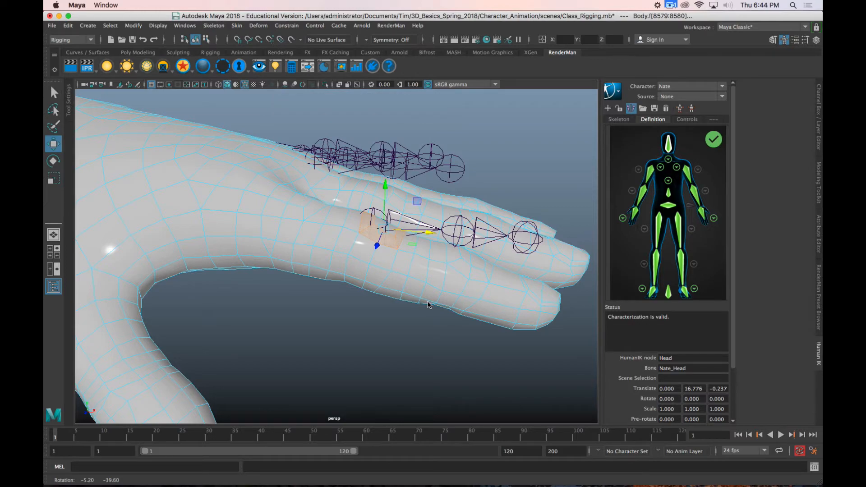
pyautogui.keyDown('alt'); pyautogui.moveTo(428, 305); pyautogui.dragTo(397, 325); pyautogui.keyUp('alt')
pyautogui.keyDown('alt'); pyautogui.moveTo(397, 324); pyautogui.dragTo(363, 325, button='right'); pyautogui.keyUp('alt')
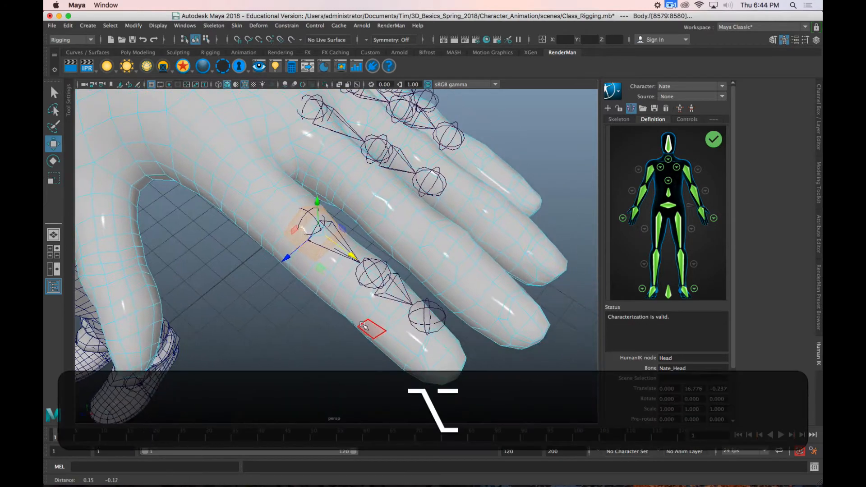
pyautogui.keyDown('alt'); pyautogui.keyDown('shift'); pyautogui.moveTo(369, 311); pyautogui.dragTo(388, 313); pyautogui.keyUp('shift'); pyautogui.keyUp('alt')
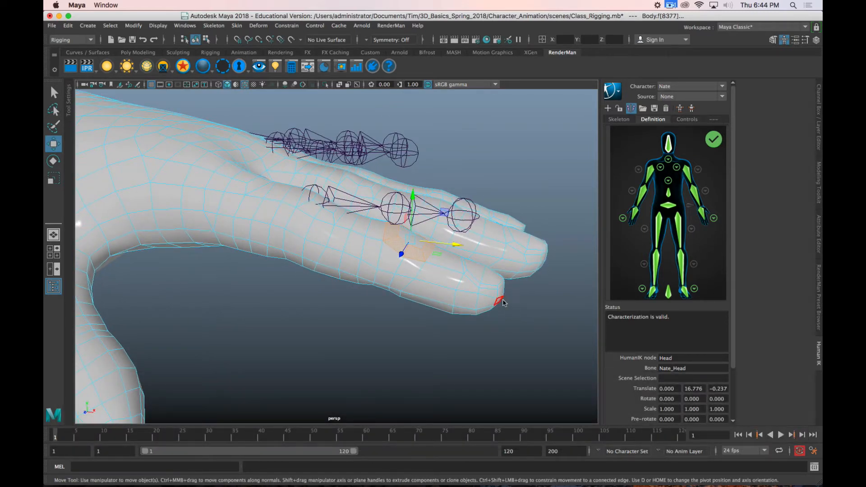
# Step: Return the hand to wireframe display and switch the body mesh from face selection back to object mode
pyautogui.press('4')
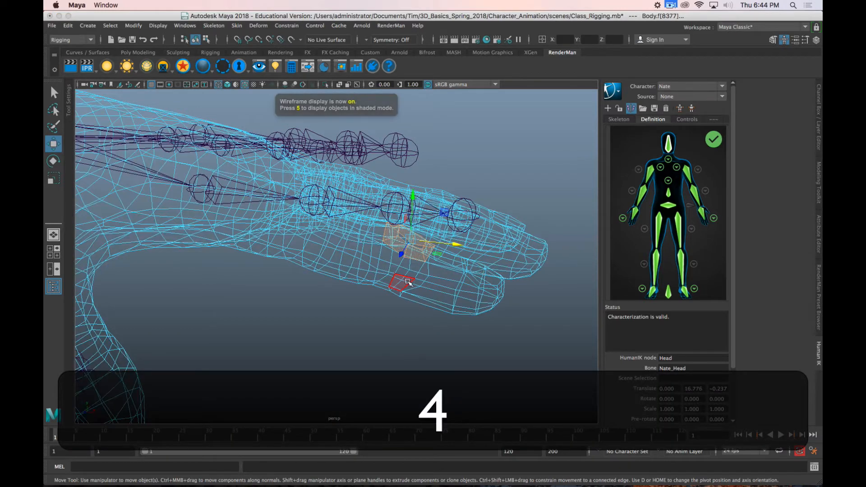
pyautogui.keyDown('alt'); pyautogui.moveTo(408, 282); pyautogui.dragTo(334, 235); pyautogui.keyUp('alt')
pyautogui.click(312, 219)
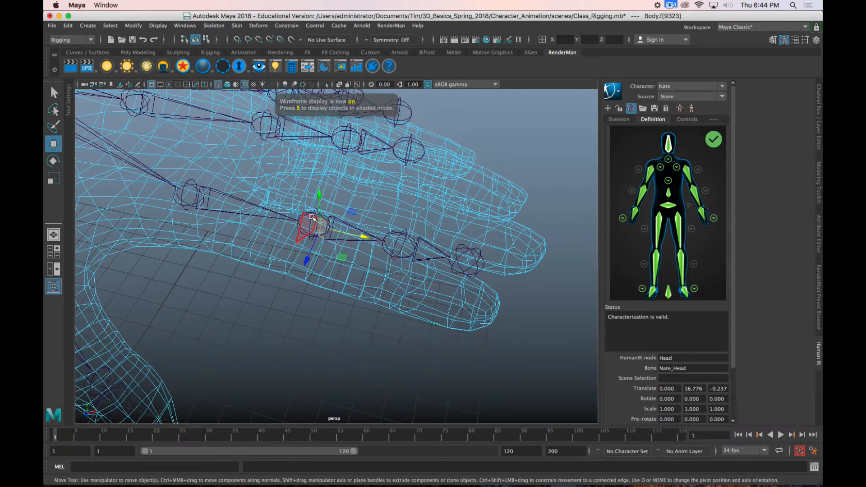
pyautogui.click(302, 218)
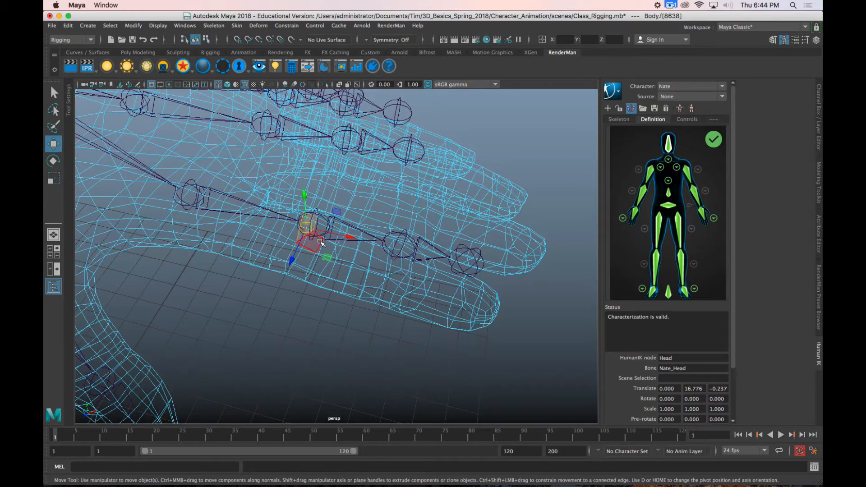
pyautogui.moveTo(259, 210); pyautogui.dragTo(260, 234, button='right')
pyautogui.moveTo(284, 202); pyautogui.dragTo(284, 202, button='right')
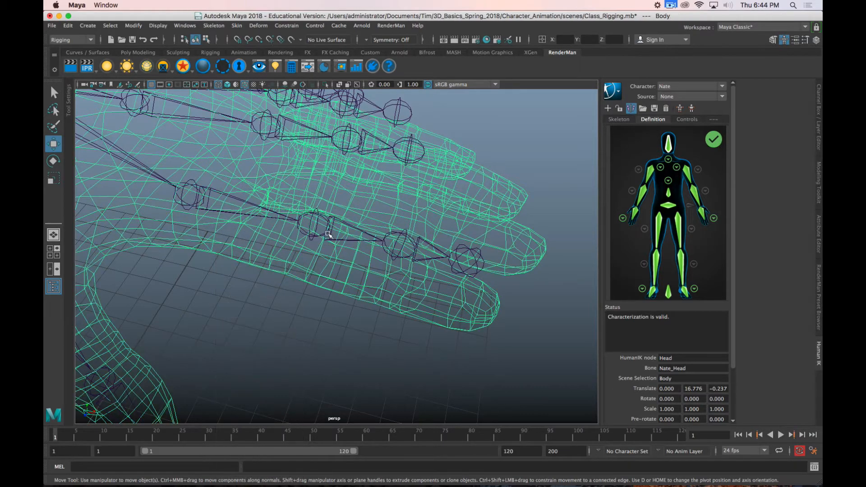
# Step: Move the left index finger's second joint down into the finger mesh and return to the four-view layout
pyautogui.click(324, 230)
pyautogui.keyDown('alt'); pyautogui.moveTo(321, 275); pyautogui.dragTo(327, 242); pyautogui.keyUp('alt')
pyautogui.keyDown('alt'); pyautogui.moveTo(320, 149); pyautogui.dragTo(373, 239); pyautogui.keyUp('alt')
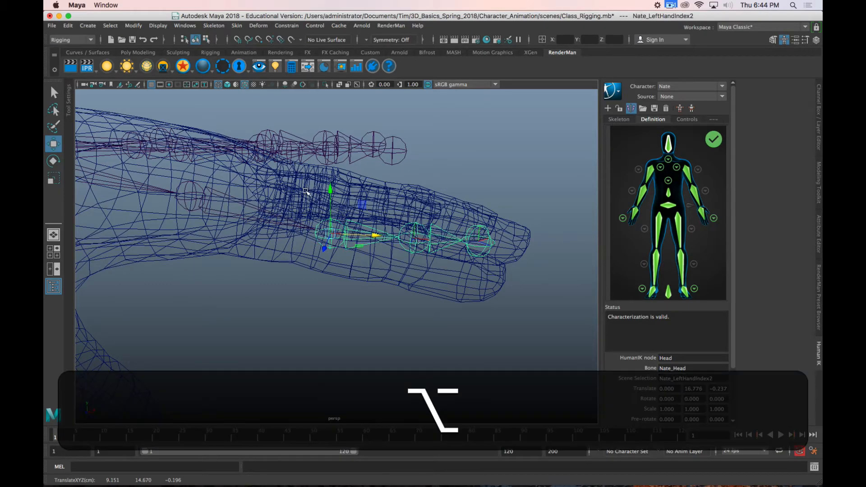
pyautogui.moveTo(392, 275)
pyautogui.keyDown('alt'); pyautogui.mouseDown()
pyautogui.moveTo(373, 286)
pyautogui.moveTo(439, 299)
pyautogui.moveTo(411, 265)
pyautogui.moveTo(436, 283)
pyautogui.moveTo(454, 282)
pyautogui.moveTo(396, 304)
pyautogui.moveTo(397, 274)
pyautogui.mouseUp(); pyautogui.keyUp('alt')
pyautogui.press('space')
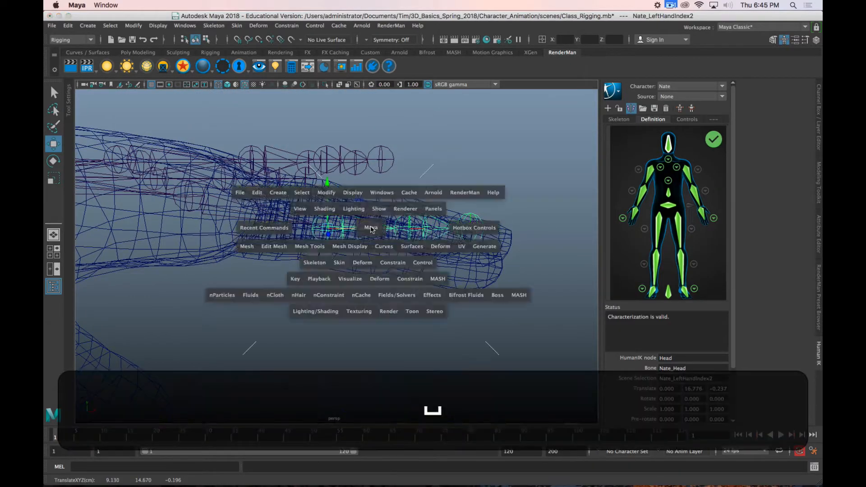
pyautogui.keyDown('alt'); pyautogui.moveTo(287, 307); pyautogui.dragTo(222, 354, button='middle'); pyautogui.keyUp('alt')
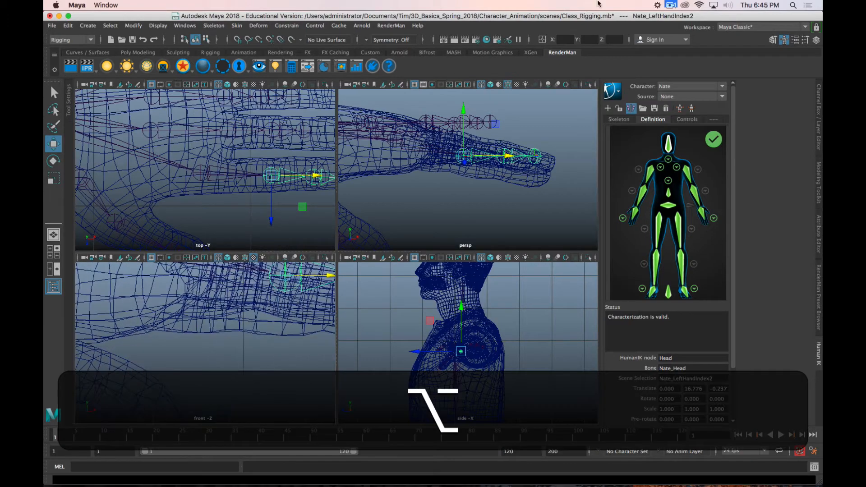
pyautogui.click(671, 6)
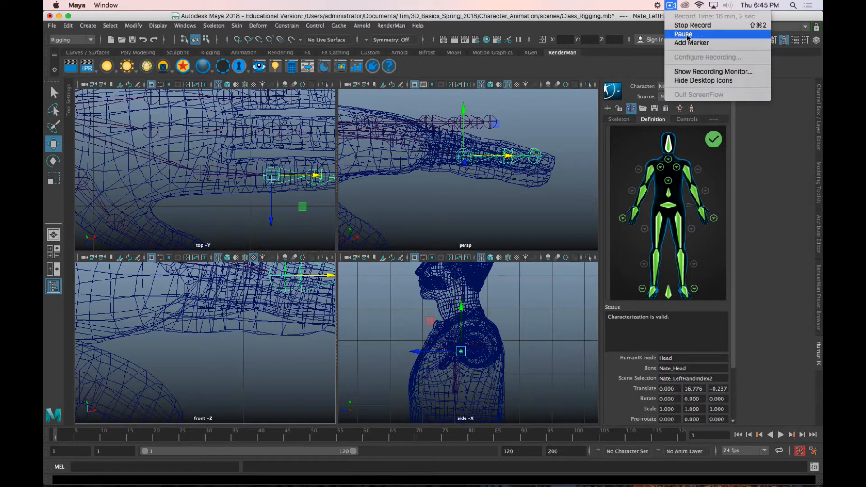
pyautogui.click(683, 34)
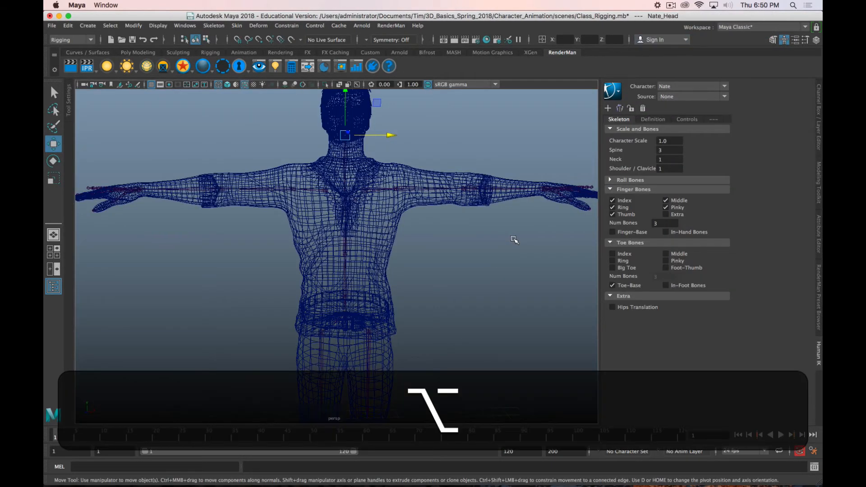
pyautogui.keyDown('alt'); pyautogui.moveTo(513, 239); pyautogui.dragTo(430, 238); pyautogui.keyUp('alt')
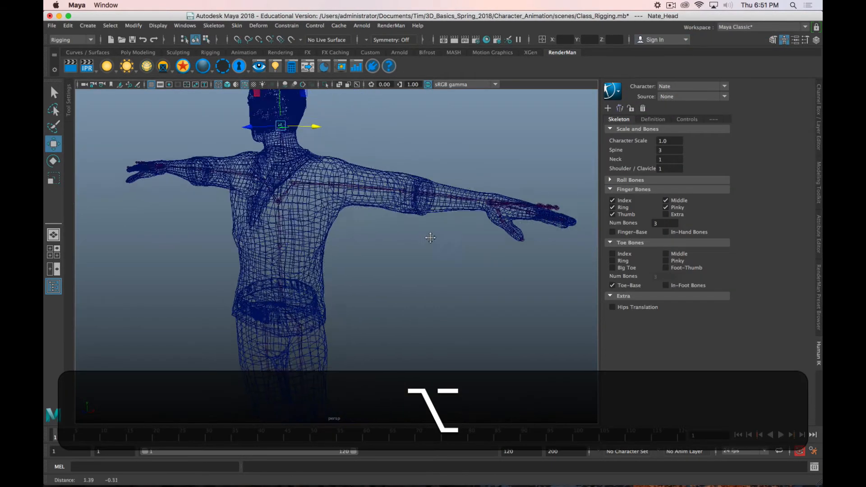
pyautogui.keyDown('alt'); pyautogui.moveTo(430, 237); pyautogui.dragTo(353, 230, button='middle'); pyautogui.keyUp('alt')
pyautogui.scroll(8, 391, 220)
pyautogui.scroll(-3, 391, 221)
pyautogui.keyDown('alt'); pyautogui.moveTo(365, 175); pyautogui.dragTo(377, 210, button='middle'); pyautogui.keyUp('alt')
pyautogui.moveTo(377, 209)
pyautogui.keyDown('alt'); pyautogui.mouseDown()
pyautogui.moveTo(369, 179)
pyautogui.moveTo(441, 245)
pyautogui.moveTo(379, 221)
pyautogui.mouseUp(); pyautogui.keyUp('alt')
pyautogui.moveTo(360, 264)
pyautogui.keyDown('alt'); pyautogui.mouseDown()
pyautogui.moveTo(378, 258)
pyautogui.moveTo(368, 266)
pyautogui.mouseUp(); pyautogui.keyUp('alt')
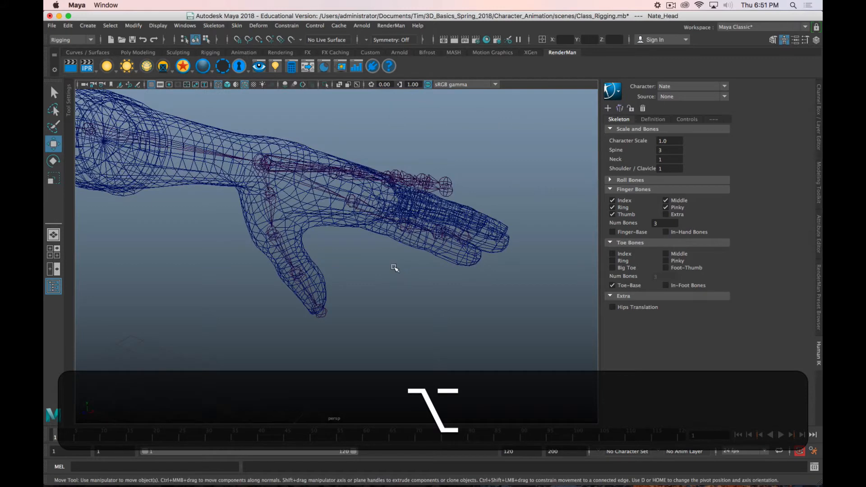
pyautogui.keyDown('alt'); pyautogui.moveTo(395, 256); pyautogui.dragTo(397, 258); pyautogui.keyUp('alt')
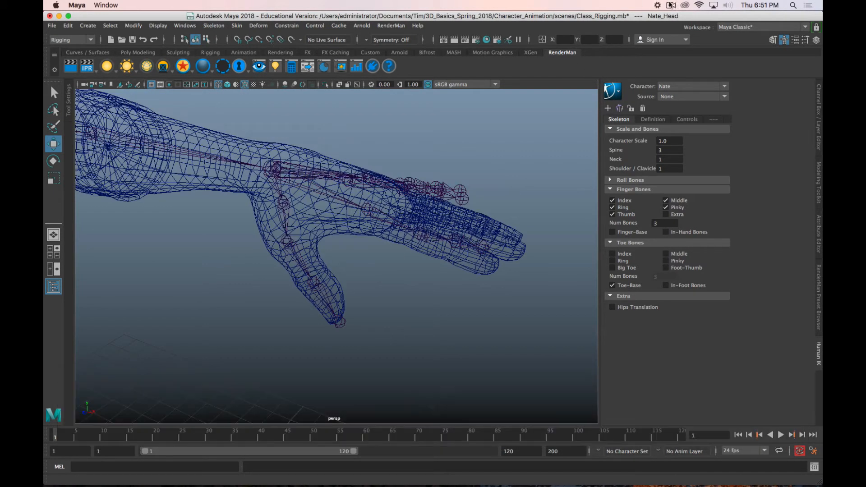
pyautogui.click(670, 5)
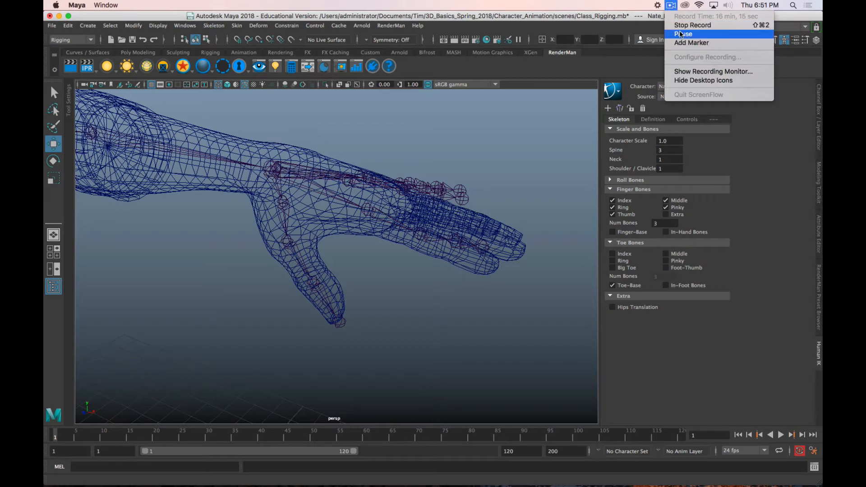
pyautogui.click(670, 3)
# Step: Select the left index finger's base joint, show the four views, and frame it in the front view in wireframe
pyautogui.keyDown('alt'); pyautogui.moveTo(364, 271); pyautogui.dragTo(370, 266); pyautogui.keyUp('alt')
pyautogui.keyDown('alt'); pyautogui.moveTo(398, 158); pyautogui.dragTo(370, 230); pyautogui.keyUp('alt')
pyautogui.click(421, 176)
pyautogui.press('f')
pyautogui.keyDown('alt'); pyautogui.moveTo(295, 300); pyautogui.dragTo(329, 275); pyautogui.keyUp('alt')
pyautogui.press('space')
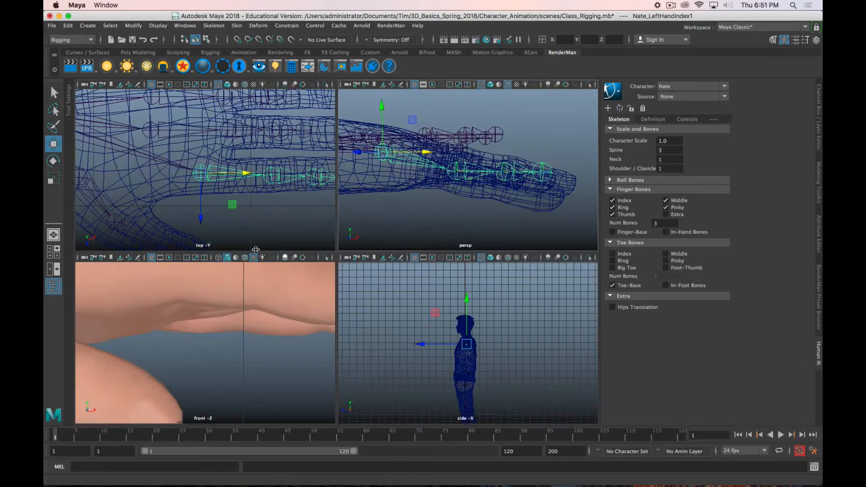
pyautogui.press('f')
pyautogui.press('4')
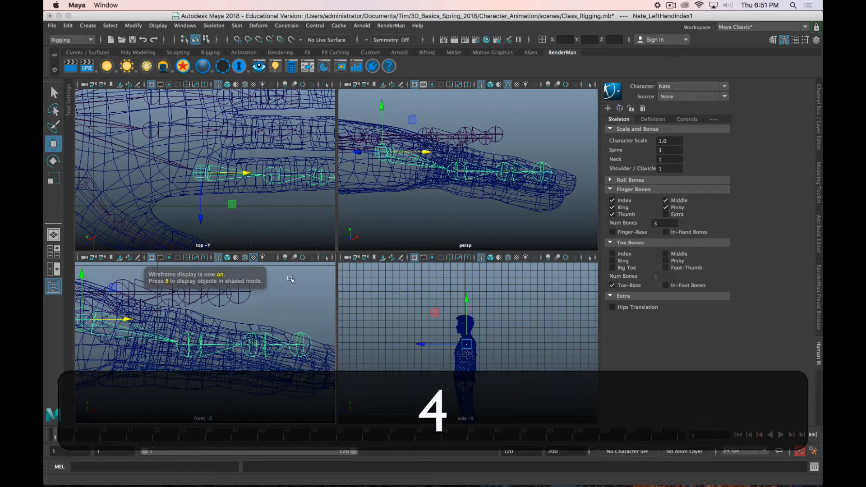
# Step: Select the left index finger's third joint and move it slightly outward along the finger in the top view
pyautogui.click(504, 173)
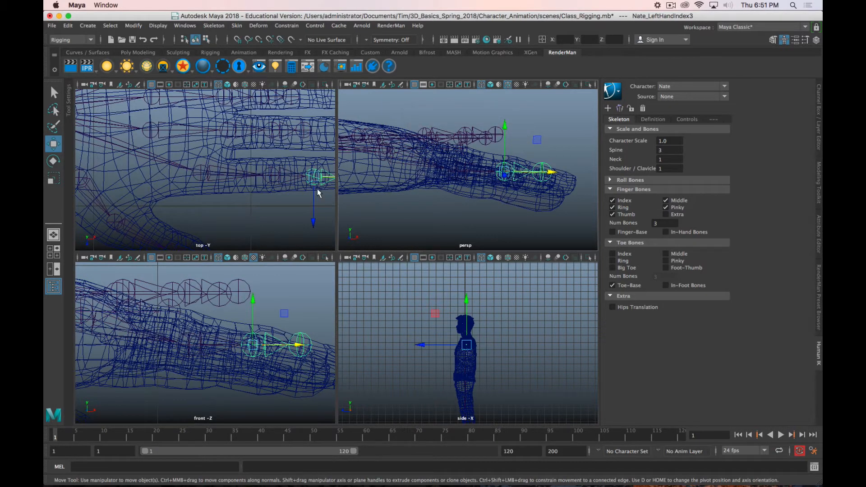
pyautogui.keyDown('alt'); pyautogui.moveTo(303, 187); pyautogui.dragTo(248, 184, button='middle'); pyautogui.keyUp('alt')
pyautogui.keyDown('alt'); pyautogui.moveTo(248, 184); pyautogui.dragTo(289, 183, button='right'); pyautogui.keyUp('alt')
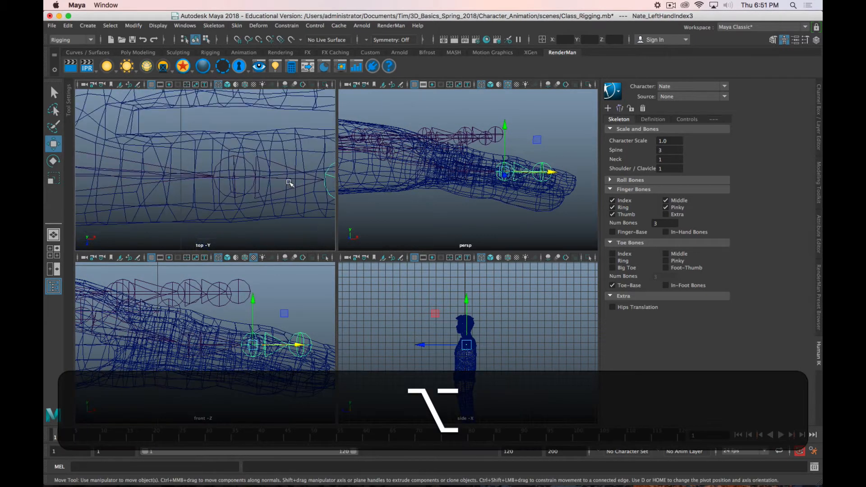
pyautogui.keyDown('alt'); pyautogui.moveTo(281, 191); pyautogui.dragTo(166, 185, button='middle'); pyautogui.keyUp('alt')
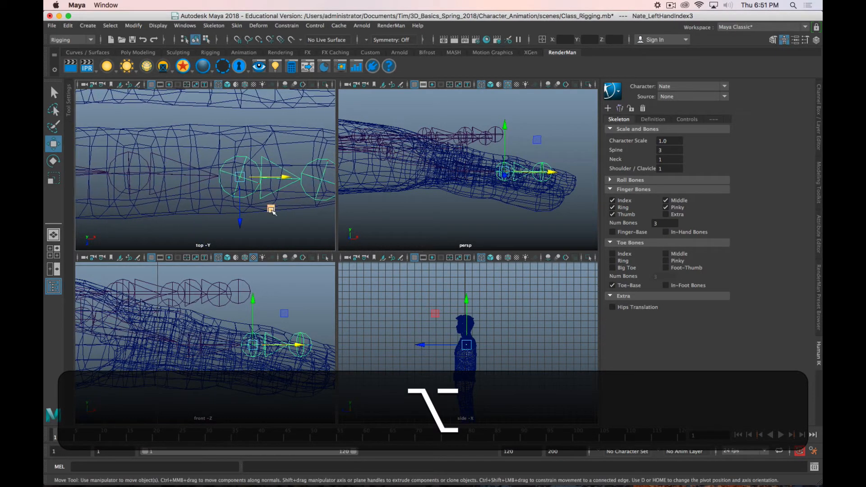
pyautogui.moveTo(270, 209); pyautogui.dragTo(275, 197, button='middle')
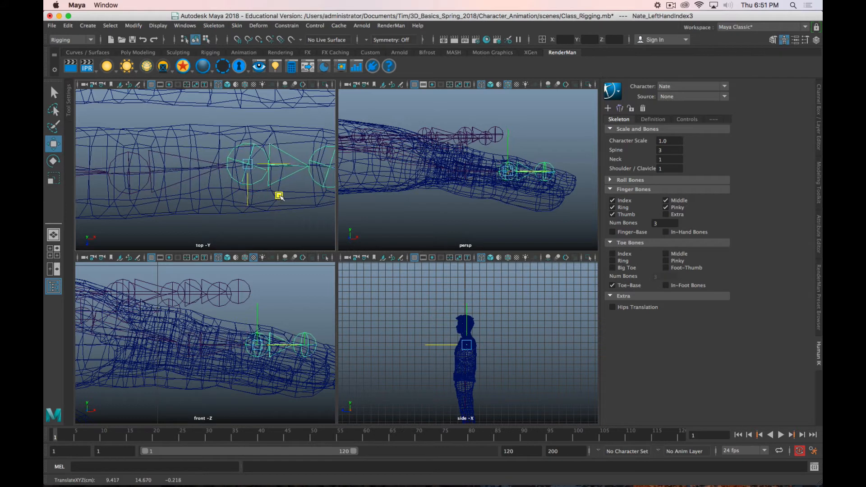
# Step: Try to rotate the left index finger's third joint in the top view, and undo the rotation
pyautogui.press('r')
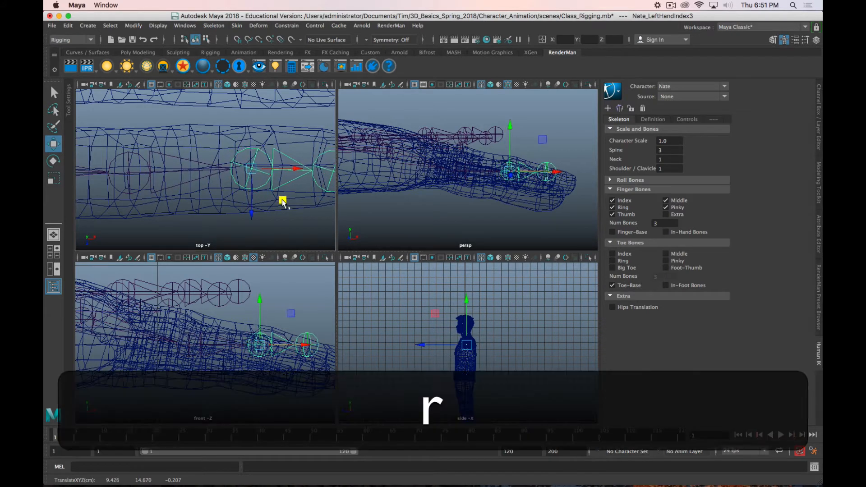
pyautogui.press('e')
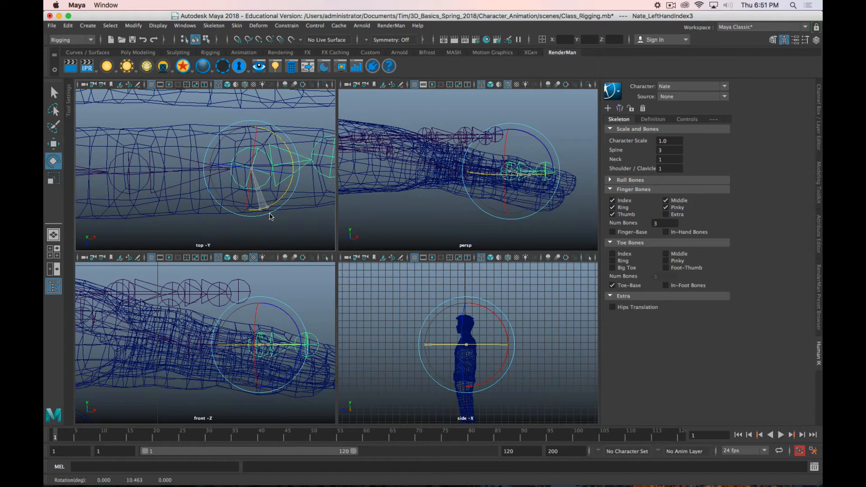
pyautogui.press('z')
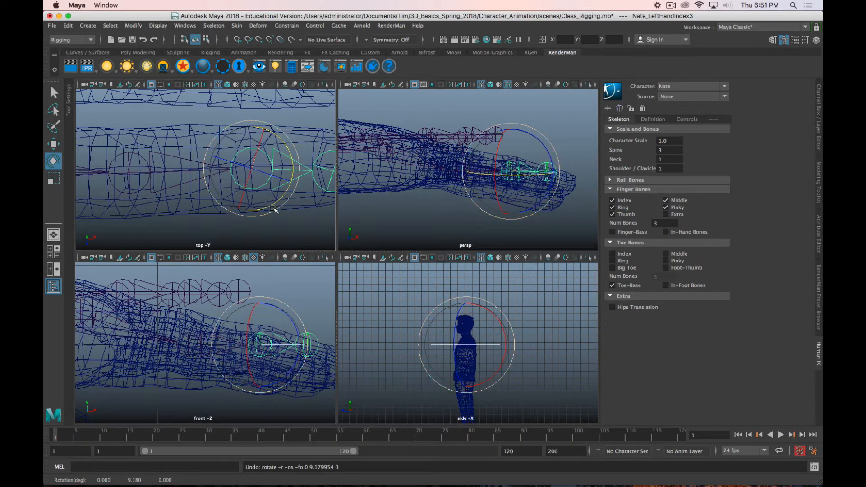
# Step: Nudge the left index finger's third joint in the top view and lower it vertically into the finger mesh
pyautogui.press('w')
pyautogui.moveTo(283, 203)
pyautogui.mouseDown()
pyautogui.moveTo(290, 196)
pyautogui.moveTo(279, 201)
pyautogui.mouseUp()
pyautogui.keyDown('alt'); pyautogui.moveTo(501, 175); pyautogui.dragTo(430, 196); pyautogui.keyUp('alt')
pyautogui.moveTo(506, 130); pyautogui.dragTo(506, 148)
pyautogui.keyDown('alt'); pyautogui.moveTo(497, 199); pyautogui.dragTo(464, 186); pyautogui.keyUp('alt')
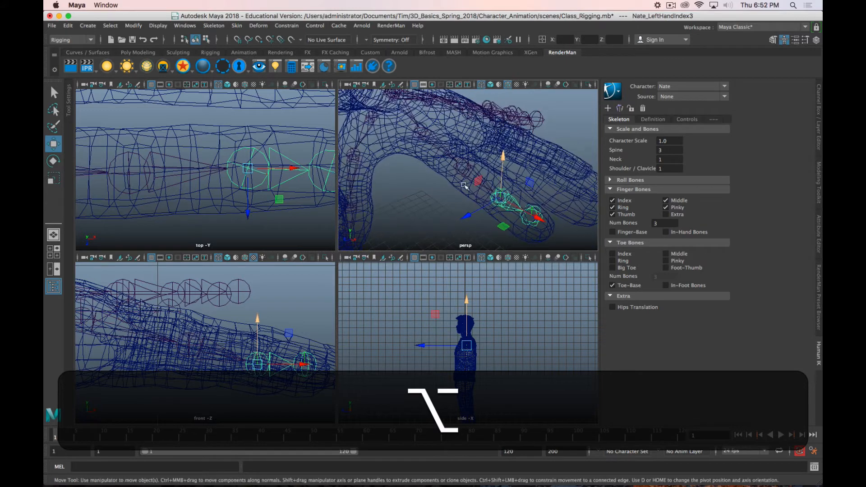
# Step: Select the left index finger's second joint and rotate it about 20° around its Y axis
pyautogui.press('Up')
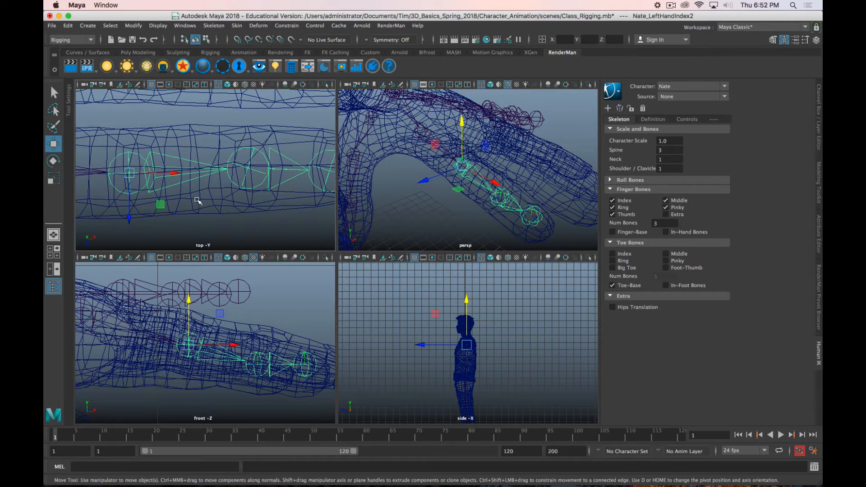
pyautogui.press('e')
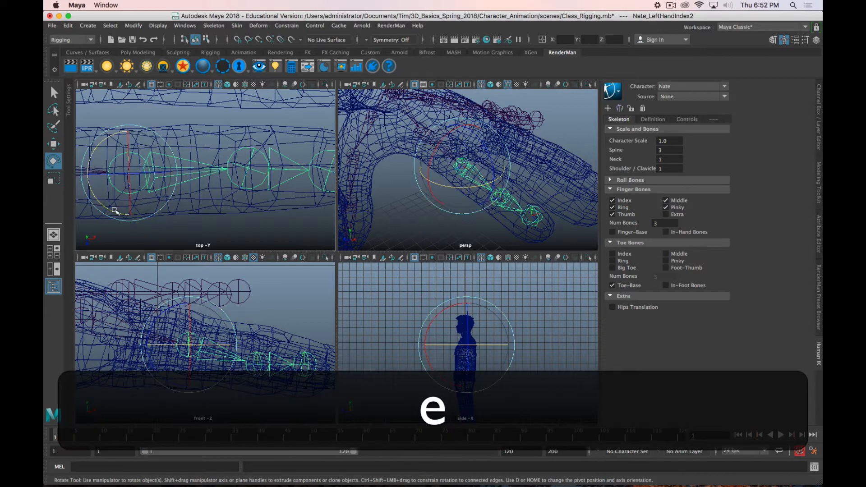
pyautogui.moveTo(114, 210); pyautogui.dragTo(130, 216)
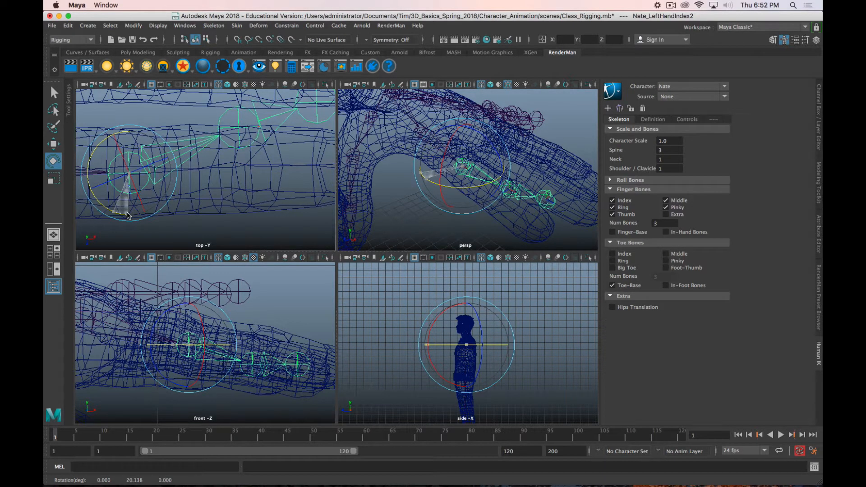
pyautogui.moveTo(128, 215); pyautogui.dragTo(127, 216)
# Step: Move the left index finger's third joint back to the finger's centre line in the top view
pyautogui.click(240, 116)
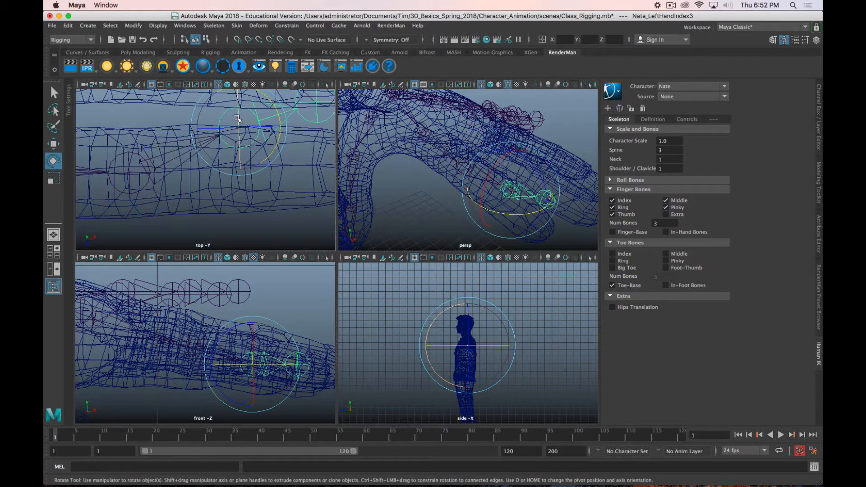
pyautogui.press('d')
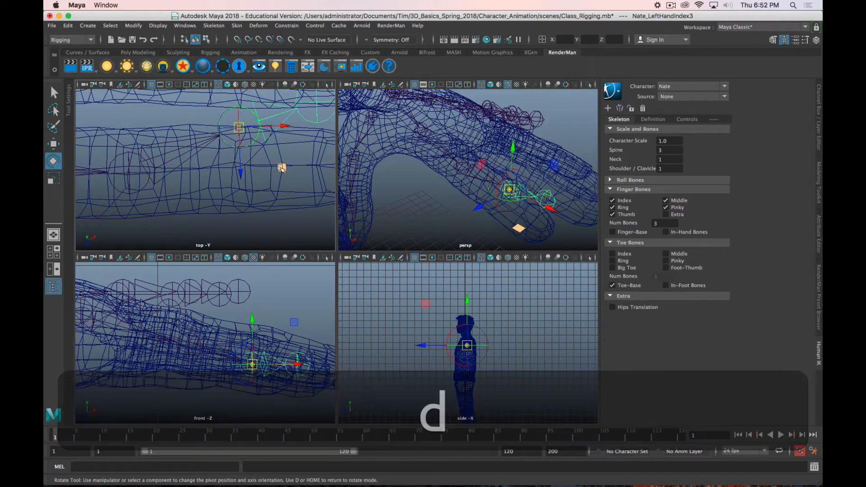
pyautogui.press('d')
pyautogui.press('w')
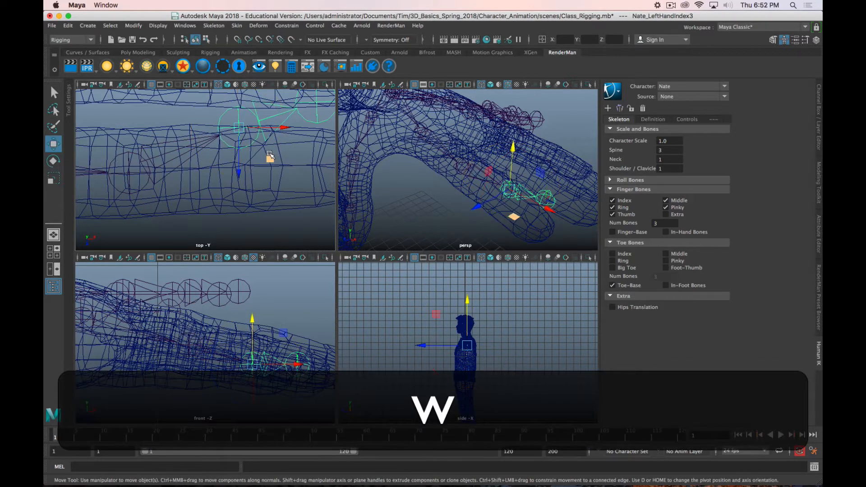
pyautogui.moveTo(283, 194); pyautogui.dragTo(275, 197)
pyautogui.scroll(3, 275, 383)
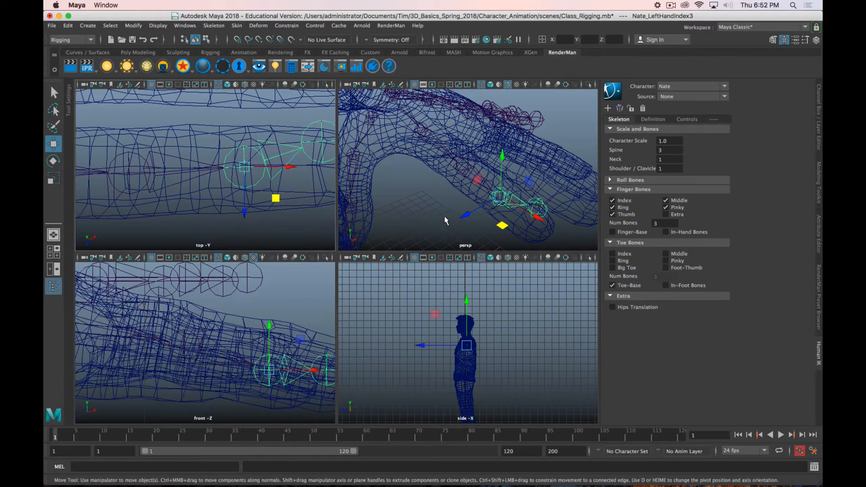
# Step: Select the left index finger's end joint and move it to the centre of the fingertip in the top view
pyautogui.keyDown('alt'); pyautogui.moveTo(447, 197); pyautogui.dragTo(402, 182, button='middle'); pyautogui.keyUp('alt')
pyautogui.scroll(-1, 401, 181)
pyautogui.scroll(3, 279, 196)
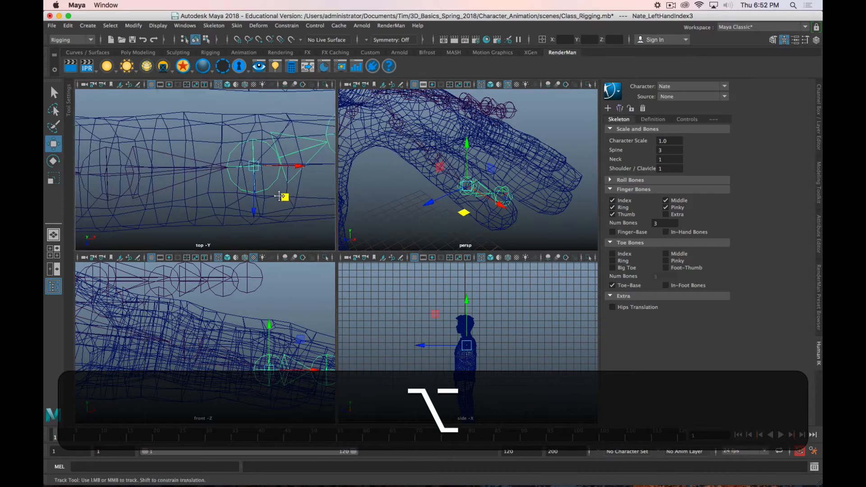
pyautogui.keyDown('alt'); pyautogui.moveTo(279, 196); pyautogui.dragTo(158, 195, button='middle'); pyautogui.keyUp('alt')
pyautogui.click(231, 137)
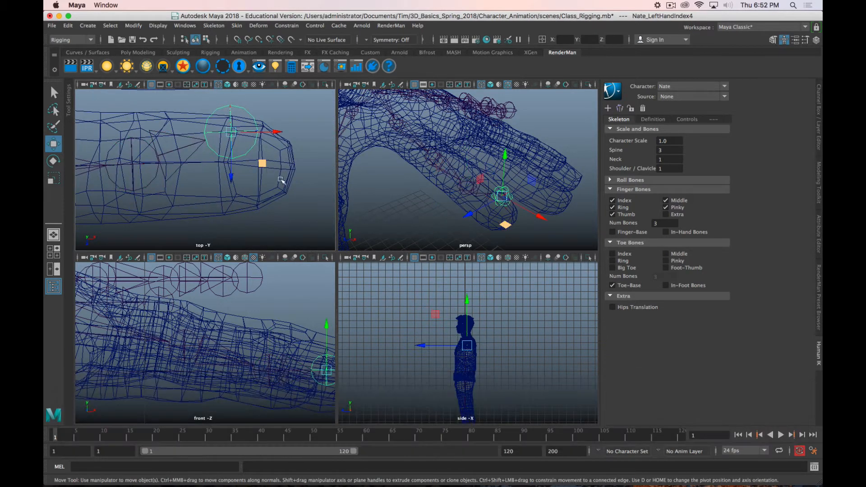
pyautogui.moveTo(264, 167); pyautogui.dragTo(440, 190)
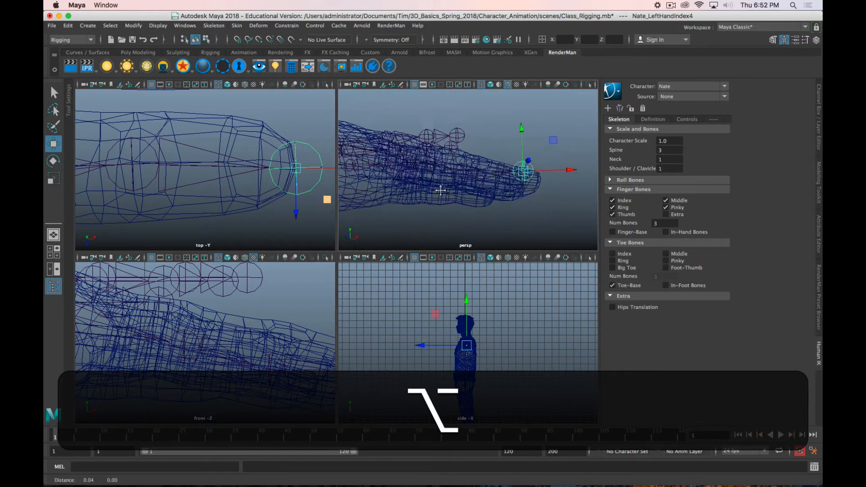
# Step: Adjust the height of the left index finger's end joint so it sits inside the fingertip mesh, checking it from several angles
pyautogui.keyDown('alt'); pyautogui.moveTo(440, 189); pyautogui.dragTo(403, 180, button='middle'); pyautogui.keyUp('alt')
pyautogui.keyDown('alt'); pyautogui.moveTo(292, 360); pyautogui.dragTo(162, 331, button='middle'); pyautogui.keyUp('alt')
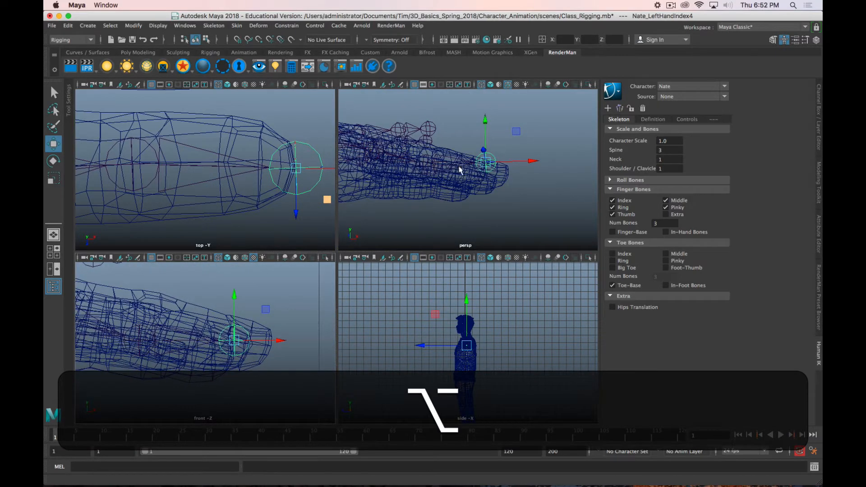
pyautogui.keyDown('alt'); pyautogui.moveTo(497, 131); pyautogui.dragTo(495, 218); pyautogui.keyUp('alt')
pyautogui.press('space')
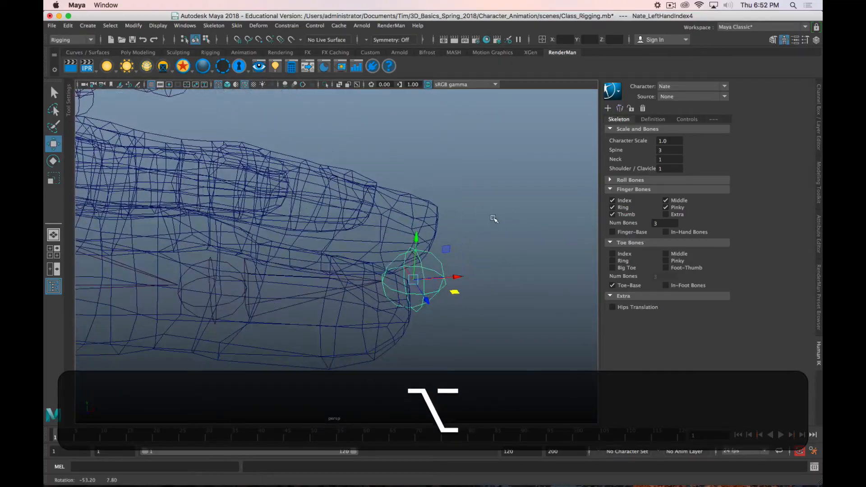
pyautogui.moveTo(417, 238); pyautogui.dragTo(383, 245)
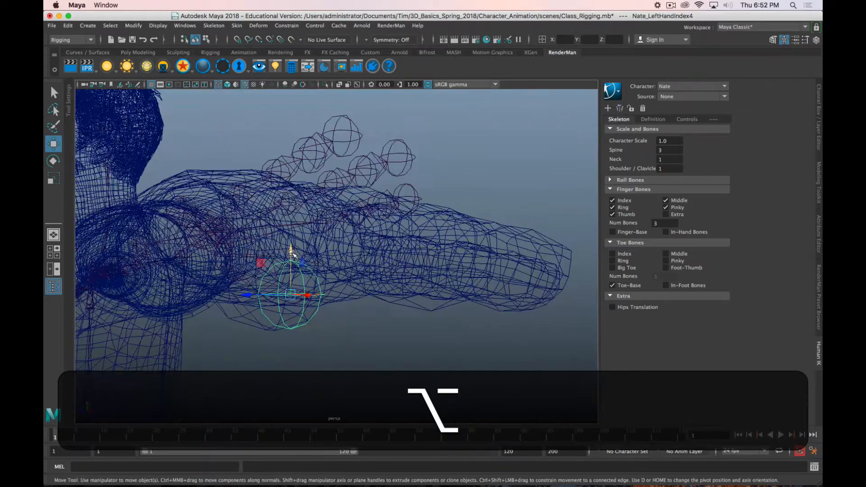
pyautogui.keyDown('alt'); pyautogui.moveTo(383, 246); pyautogui.dragTo(306, 271, button='right'); pyautogui.keyUp('alt')
pyautogui.keyDown('alt'); pyautogui.moveTo(307, 270); pyautogui.dragTo(325, 245); pyautogui.keyUp('alt')
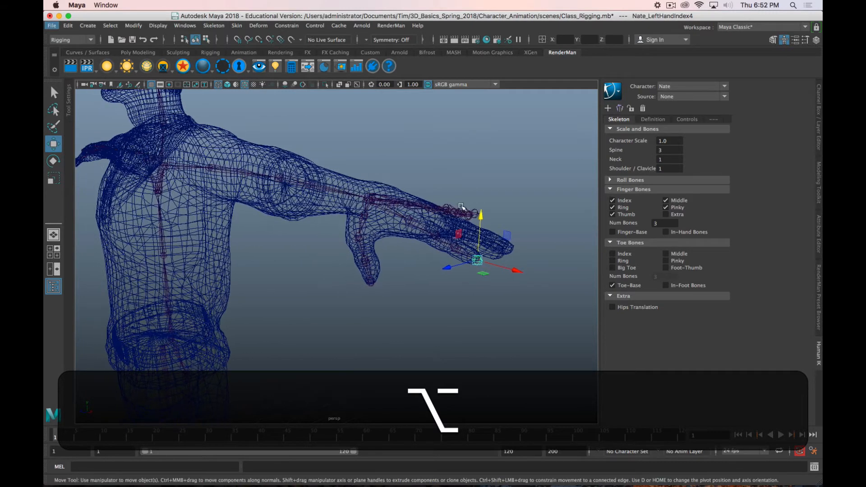
pyautogui.click(671, 5)
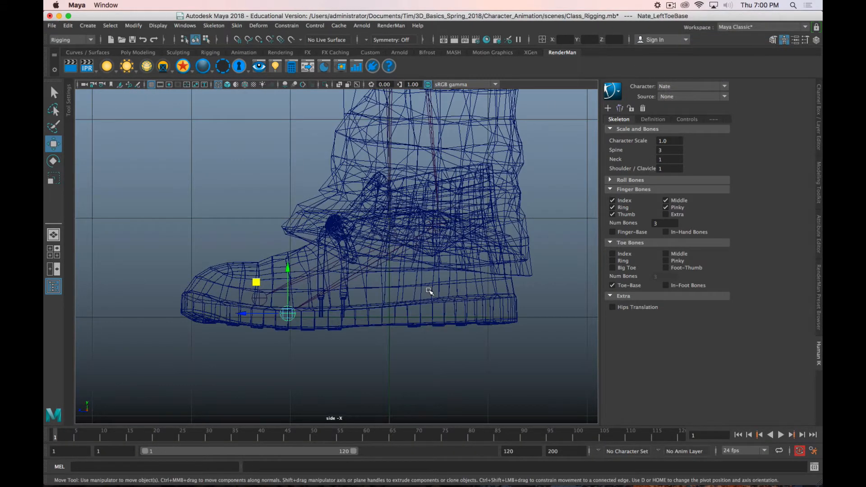
# Step: Examine the left toe base joint's placement inside the shoe in the side view
pyautogui.scroll(-3, 428, 289)
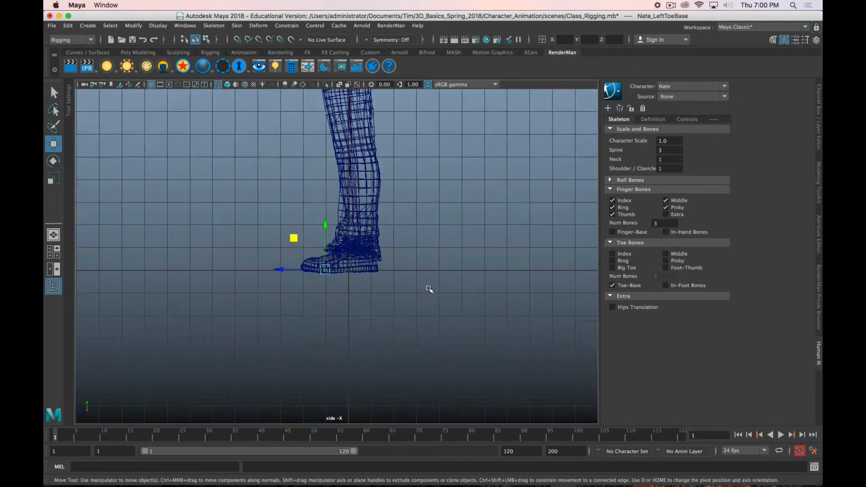
pyautogui.scroll(3, 429, 289)
pyautogui.press('alt')
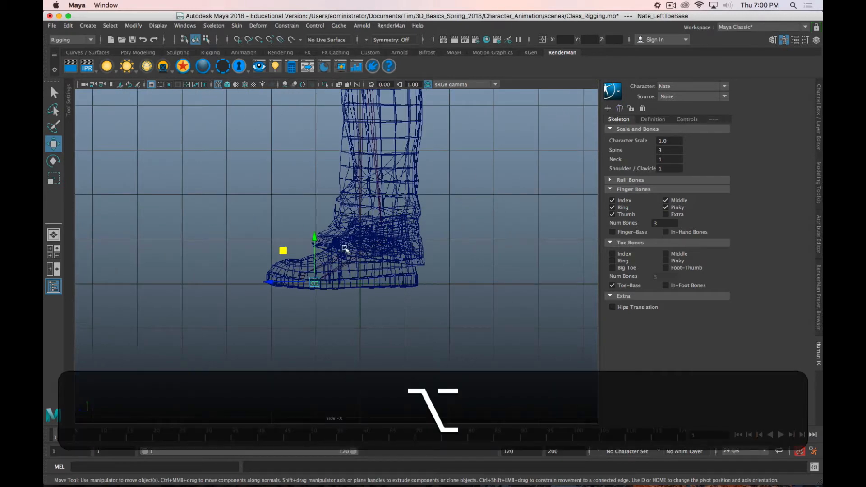
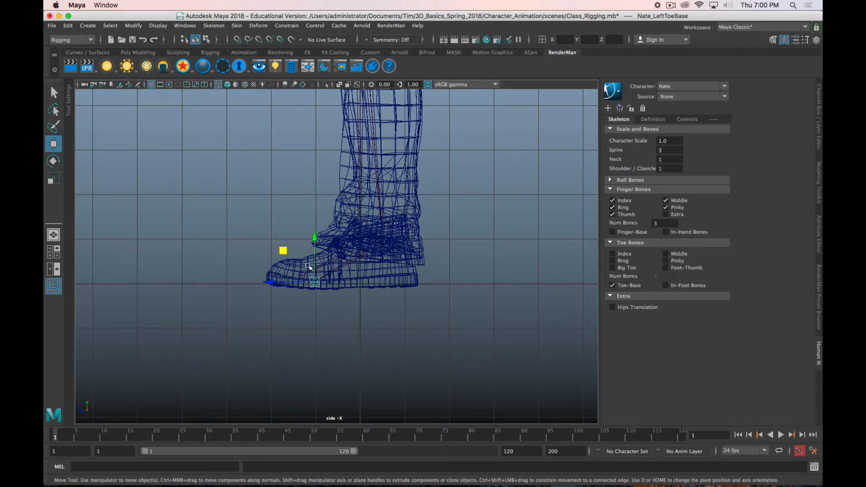
# Step: Examine the left toe base joint inside the shoe from the side and the leg joints in the perspective view
pyautogui.scroll(5, 310, 277)
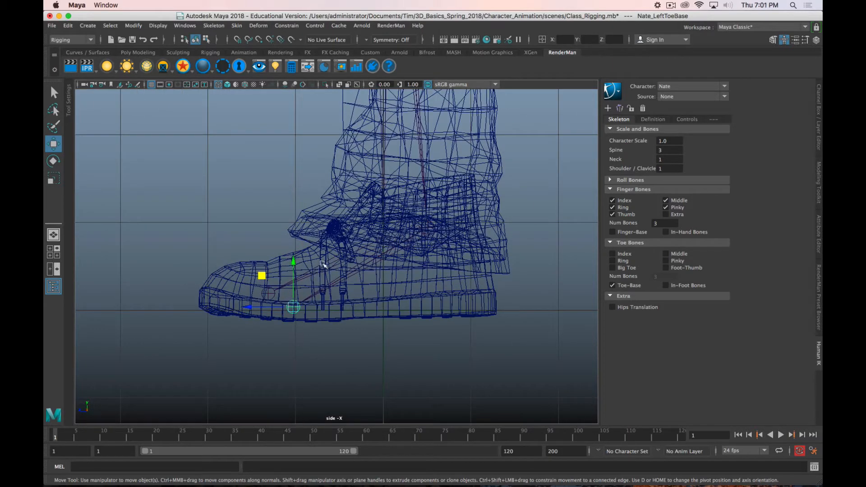
pyautogui.scroll(-10, 300, 242)
pyautogui.keyDown('alt'); pyautogui.moveTo(302, 239); pyautogui.dragTo(334, 194); pyautogui.keyUp('alt')
pyautogui.press('space')
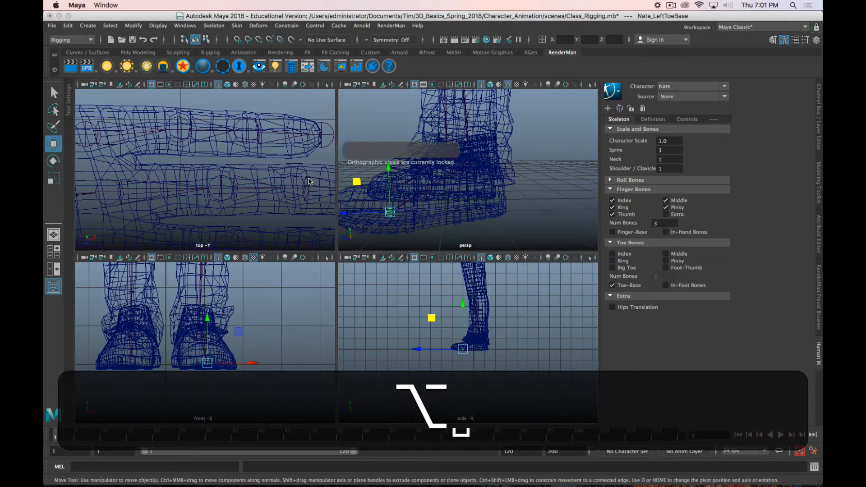
pyautogui.press('space')
pyautogui.scroll(-5, 383, 175)
pyautogui.keyDown('alt'); pyautogui.moveTo(273, 308); pyautogui.dragTo(420, 220); pyautogui.keyUp('alt')
pyautogui.keyDown('alt'); pyautogui.moveTo(459, 192); pyautogui.dragTo(361, 339, button='middle'); pyautogui.keyUp('alt')
pyautogui.click(670, 5)
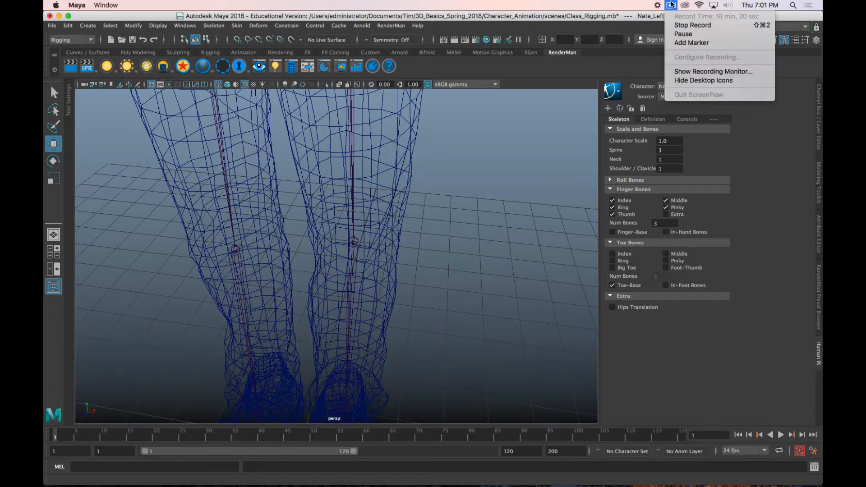
pyautogui.click(678, 31)
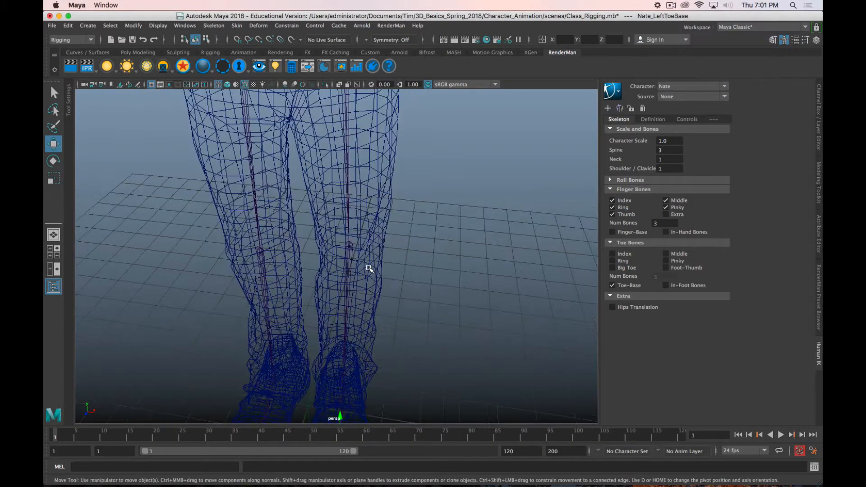
# Step: Show the whole character in textured shaded display and turn off the wireframe overlay
pyautogui.keyDown('alt'); pyautogui.moveTo(316, 235); pyautogui.dragTo(347, 230, button='right'); pyautogui.keyUp('alt')
pyautogui.click(348, 230)
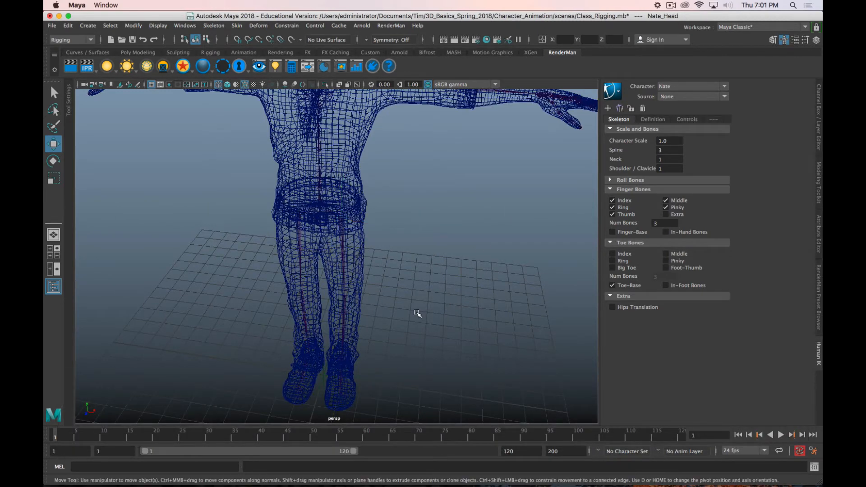
pyautogui.keyDown('alt'); pyautogui.moveTo(415, 312); pyautogui.dragTo(448, 293); pyautogui.keyUp('alt')
pyautogui.keyDown('alt'); pyautogui.moveTo(448, 294); pyautogui.dragTo(388, 279, button='right'); pyautogui.keyUp('alt')
pyautogui.keyDown('alt'); pyautogui.moveTo(413, 246); pyautogui.dragTo(435, 276, button='middle'); pyautogui.keyUp('alt')
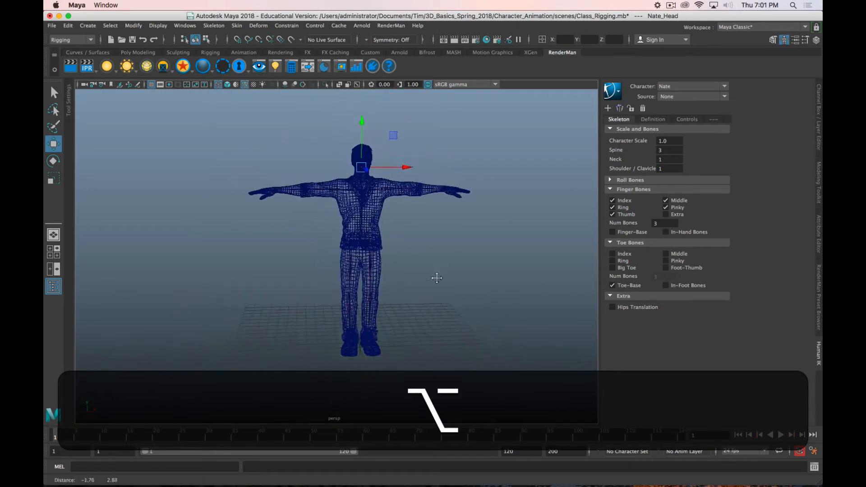
pyautogui.keyDown('alt'); pyautogui.moveTo(435, 276); pyautogui.dragTo(397, 258); pyautogui.keyUp('alt')
pyautogui.press('q')
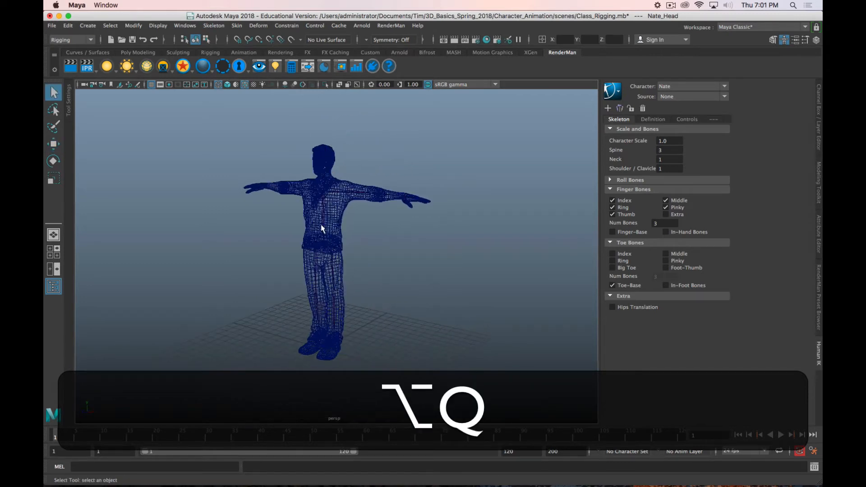
pyautogui.press('6')
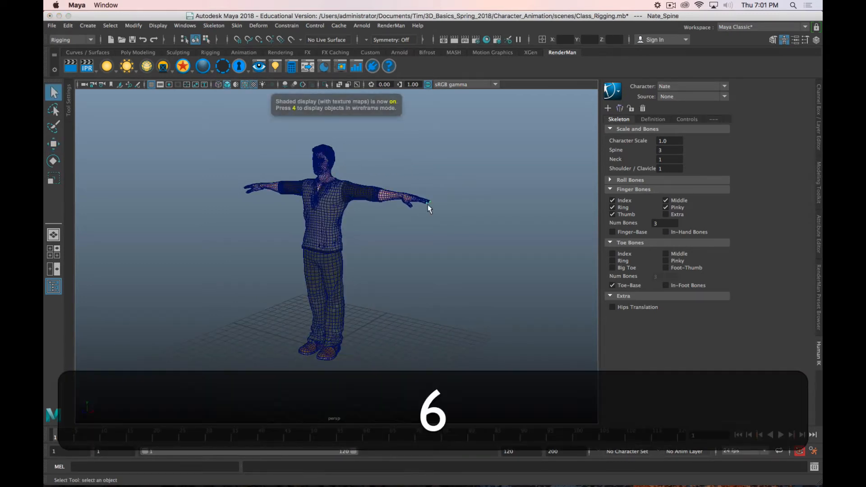
pyautogui.click(245, 85)
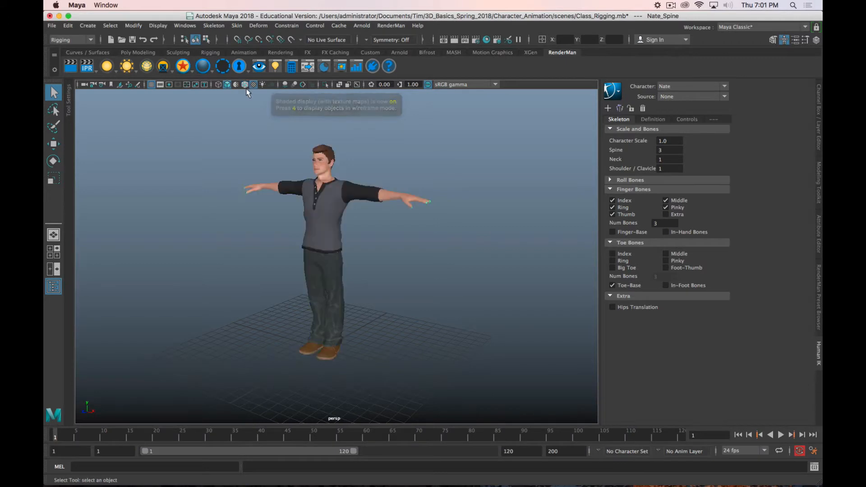
# Step: Template the Nate_Mesh layer in wireframe display and select the hips joint to highlight the whole skeleton
pyautogui.keyDown('alt'); pyautogui.moveTo(370, 252); pyautogui.dragTo(388, 251); pyautogui.keyUp('alt')
pyautogui.hotkey('alt', '4')
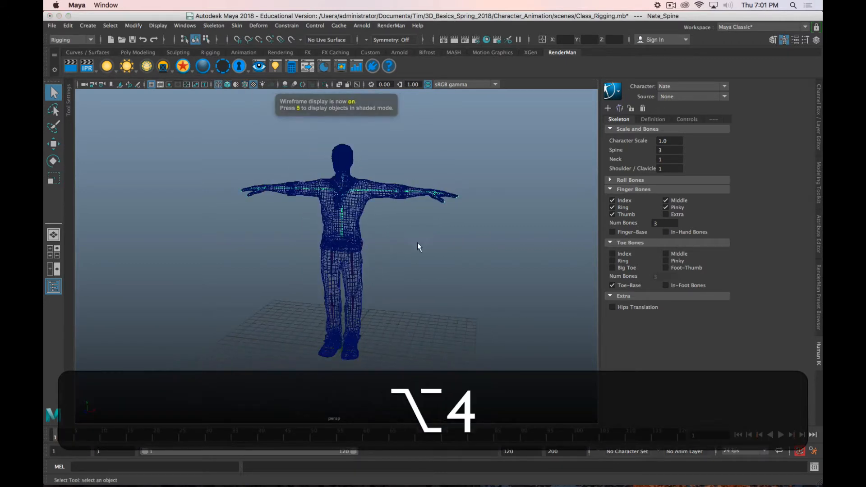
pyautogui.click(818, 140)
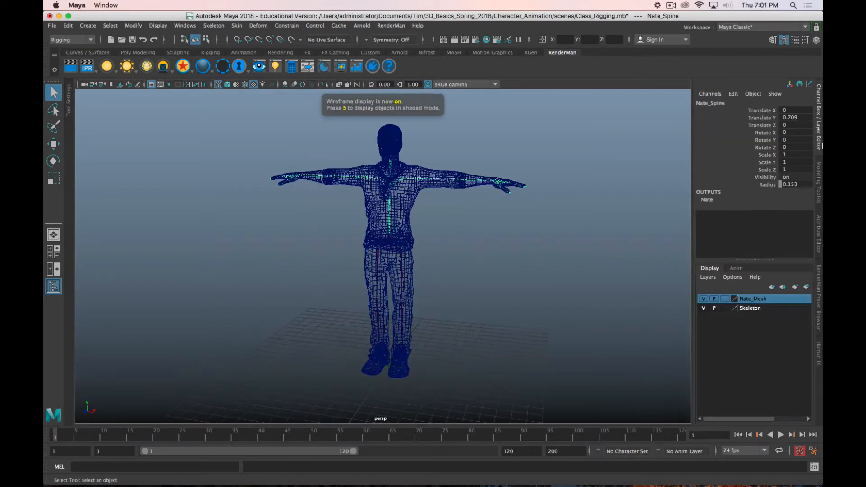
pyautogui.click(724, 299)
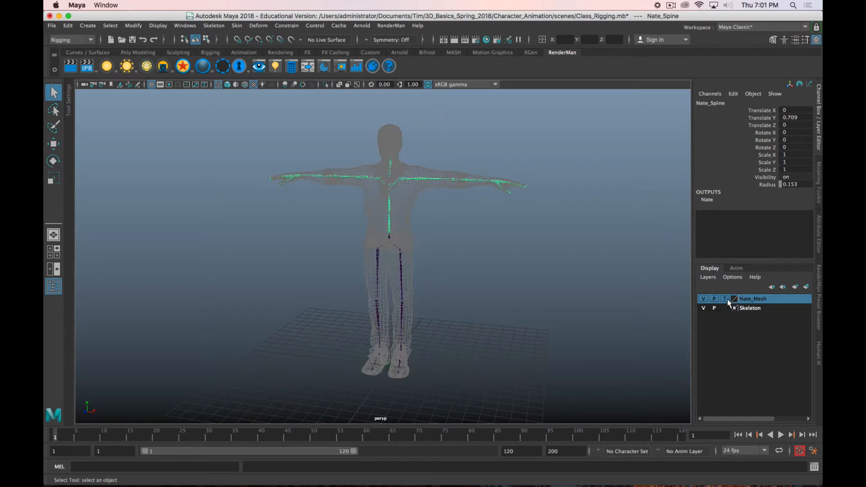
pyautogui.click(390, 237)
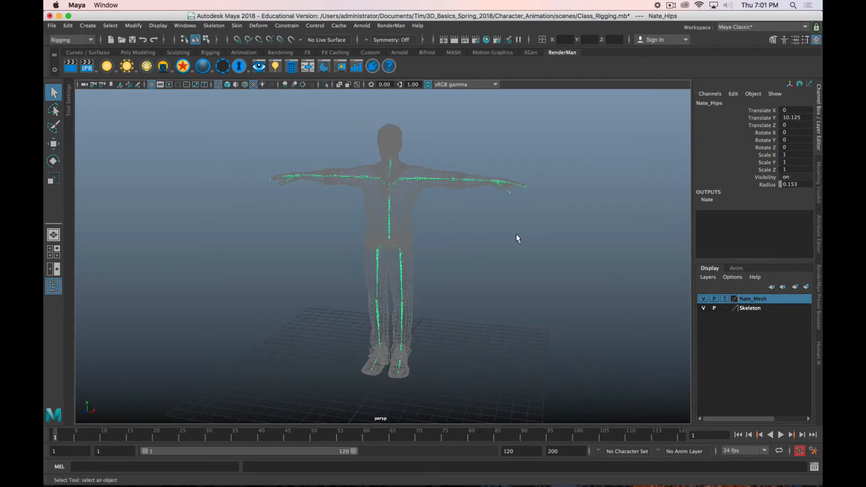
pyautogui.moveTo(516, 234)
pyautogui.keyDown('alt'); pyautogui.mouseDown()
pyautogui.moveTo(383, 271)
pyautogui.moveTo(440, 285)
pyautogui.moveTo(481, 273)
pyautogui.moveTo(515, 240)
pyautogui.moveTo(511, 250)
pyautogui.mouseUp(); pyautogui.keyUp('alt')
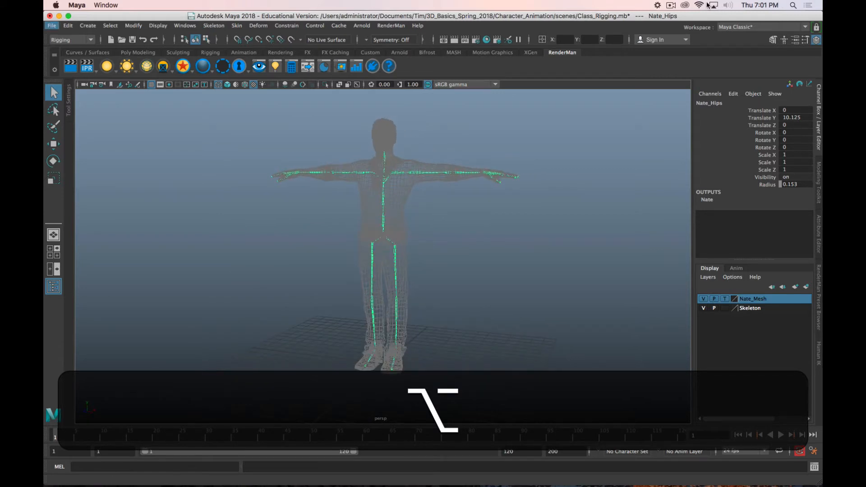
pyautogui.click(671, 5)
pyautogui.click(683, 33)
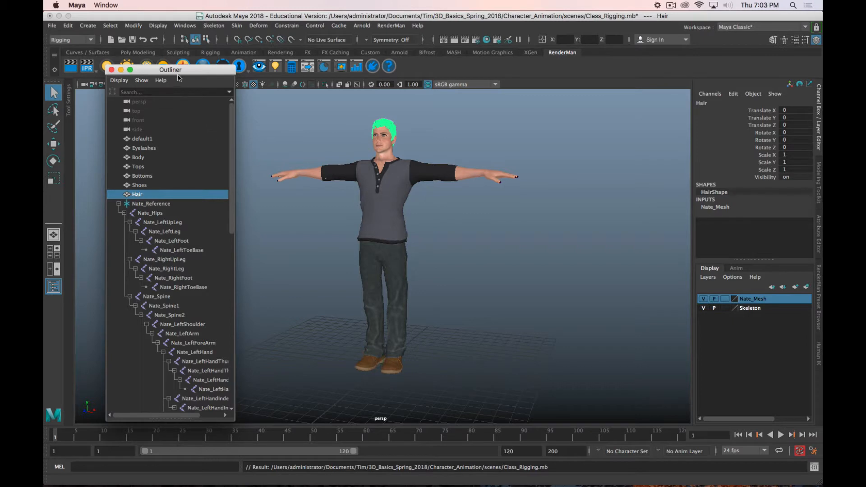
# Step: Rename the default1 mesh object to Eyes
pyautogui.moveTo(178, 73); pyautogui.dragTo(208, 74)
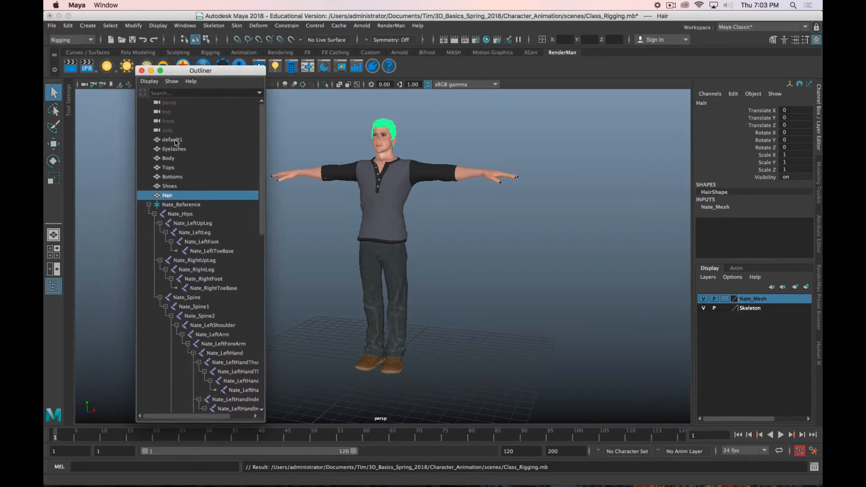
pyautogui.click(176, 140)
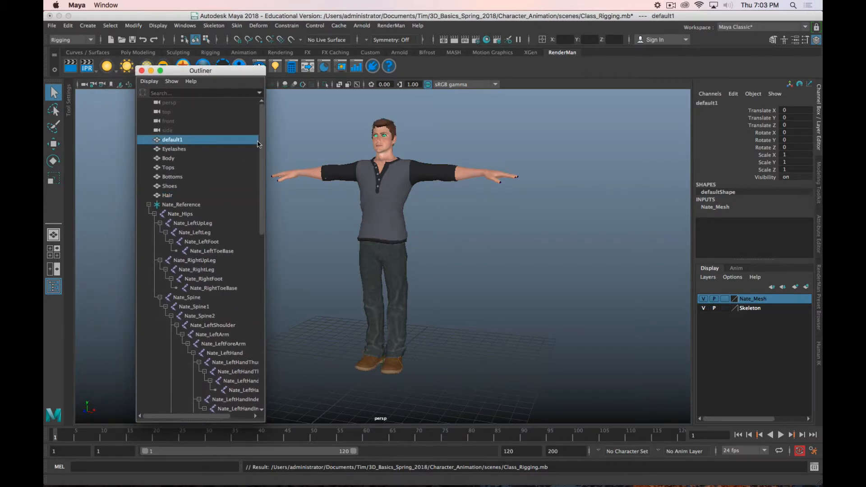
pyautogui.scroll(3, 442, 147)
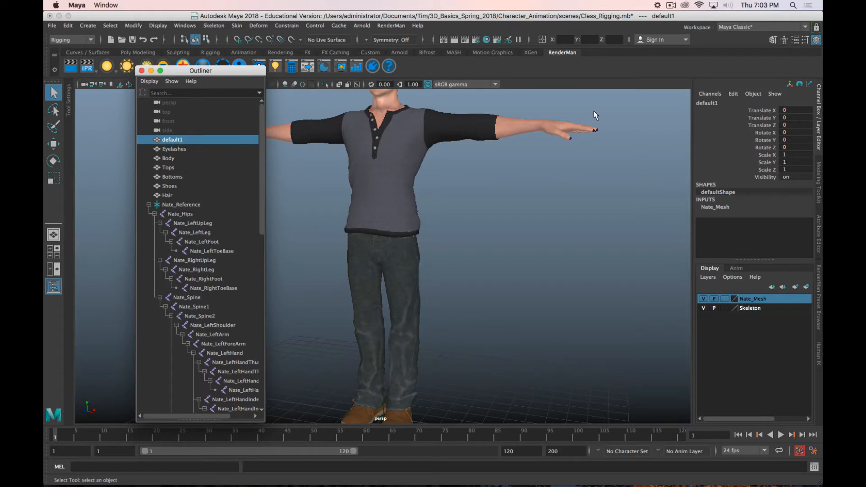
pyautogui.doubleClick(707, 103)
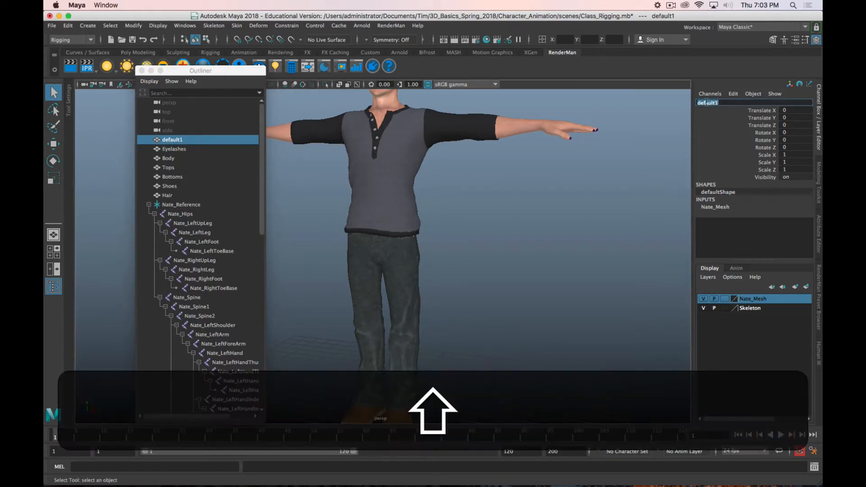
pyautogui.write('Eyes')
pyautogui.press('Return')
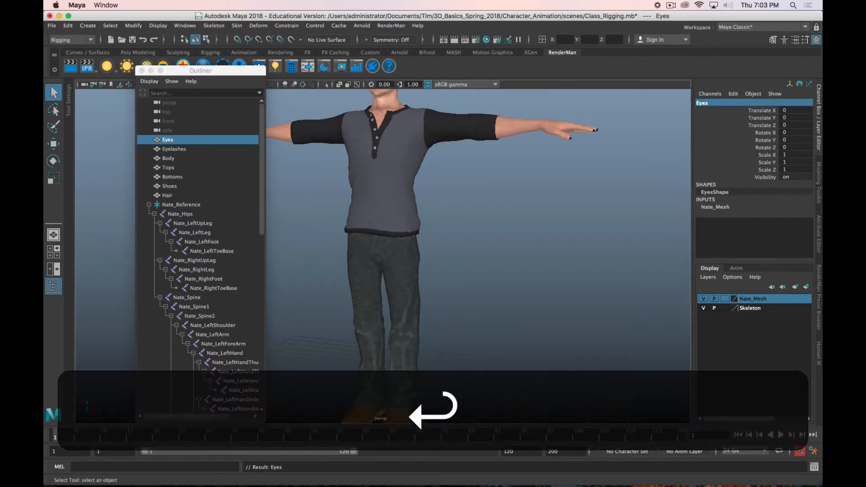
# Step: Select all the mesh objects from Eyes through Hair and group them together
pyautogui.click(167, 195)
pyautogui.keyDown('shift'); pyautogui.click(170, 141); pyautogui.keyUp('shift')
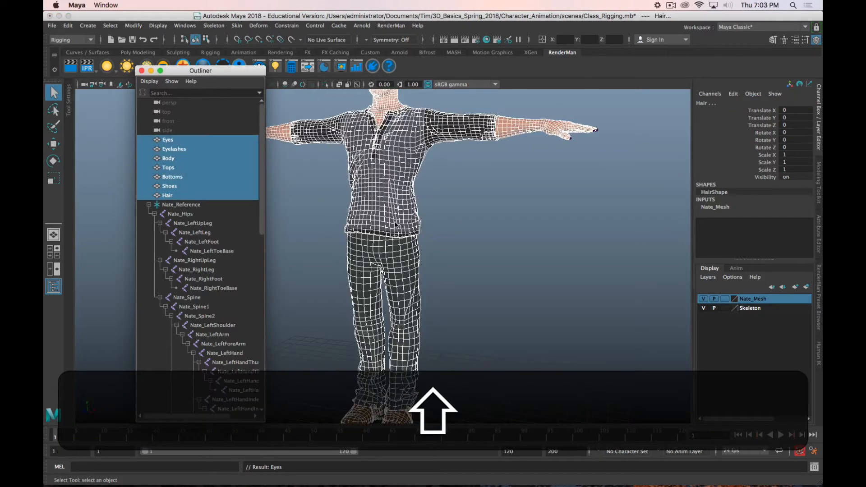
pyautogui.press('super+g')
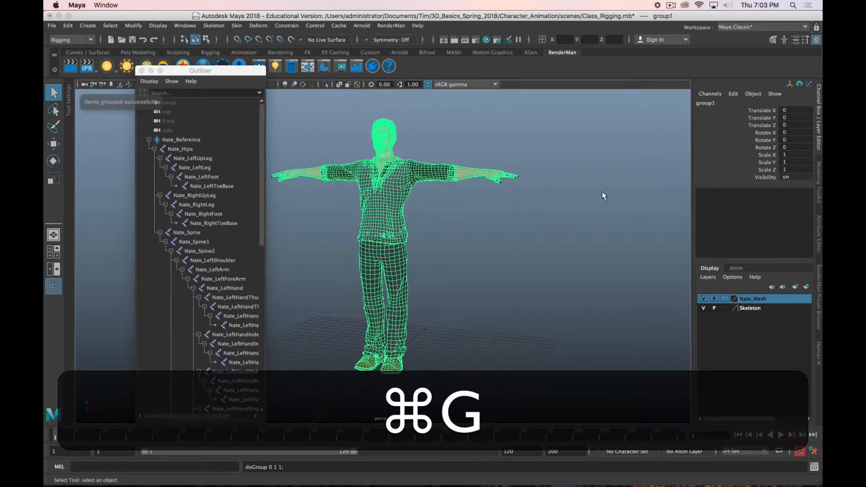
# Step: Rename the new mesh group Nate_Mesh_Group
pyautogui.click(706, 103)
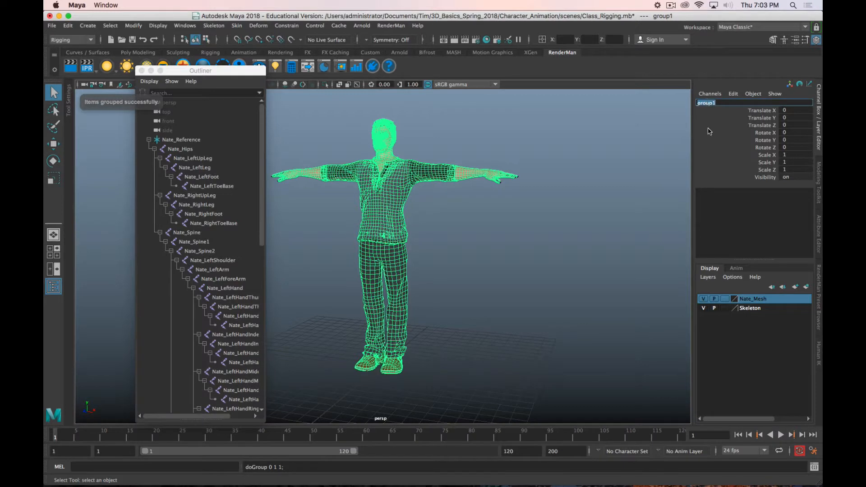
pyautogui.press('shift')
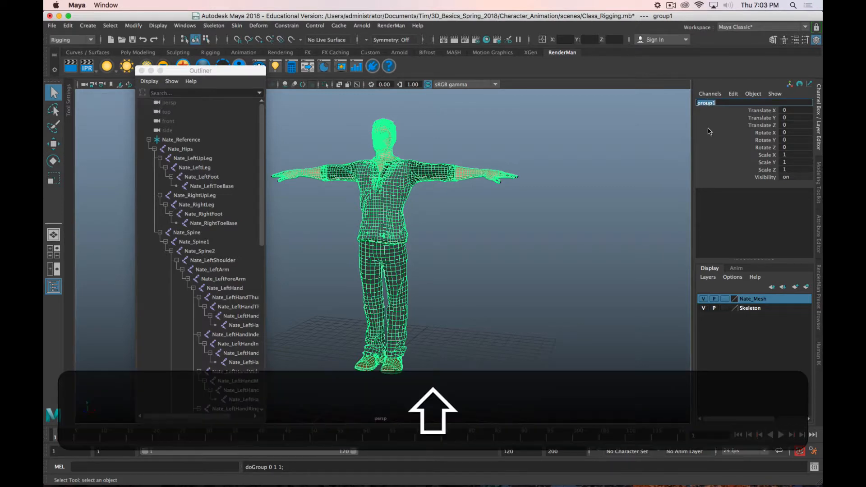
pyautogui.write('Mesh_')
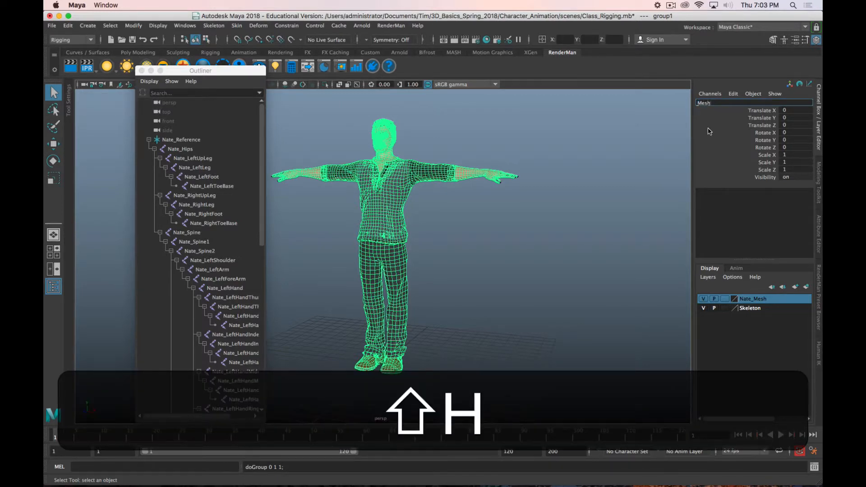
pyautogui.write('Group')
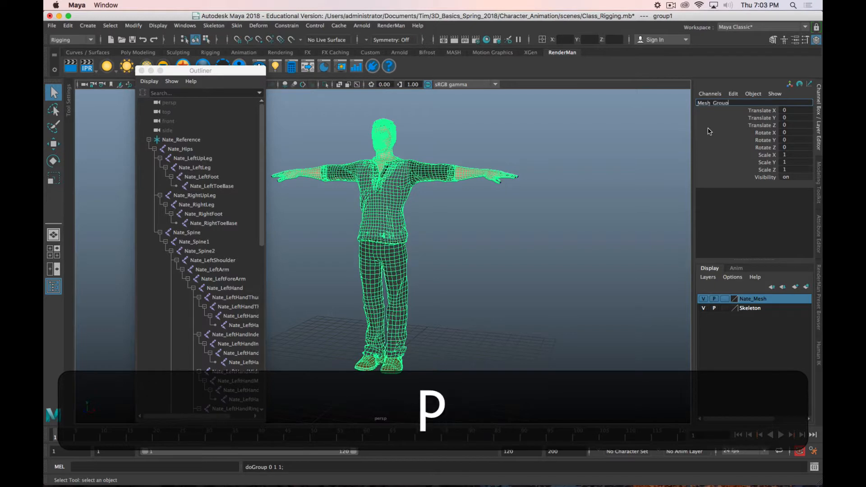
pyautogui.write('Nate_')
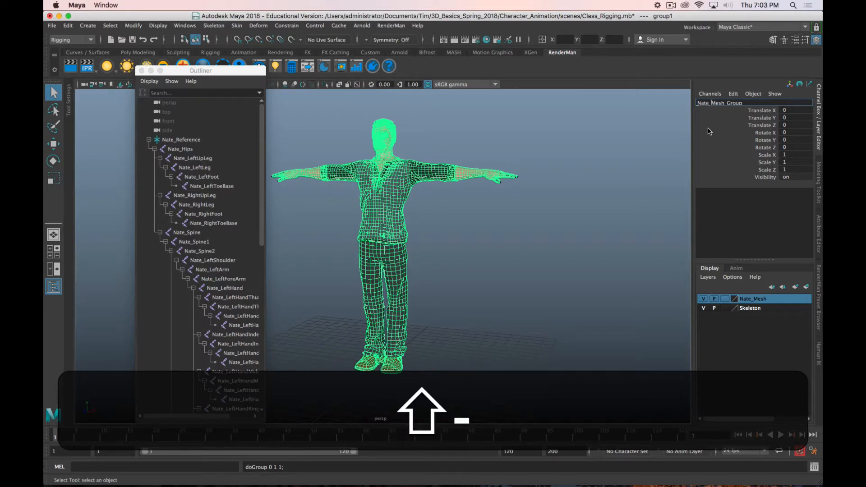
pyautogui.press('Return')
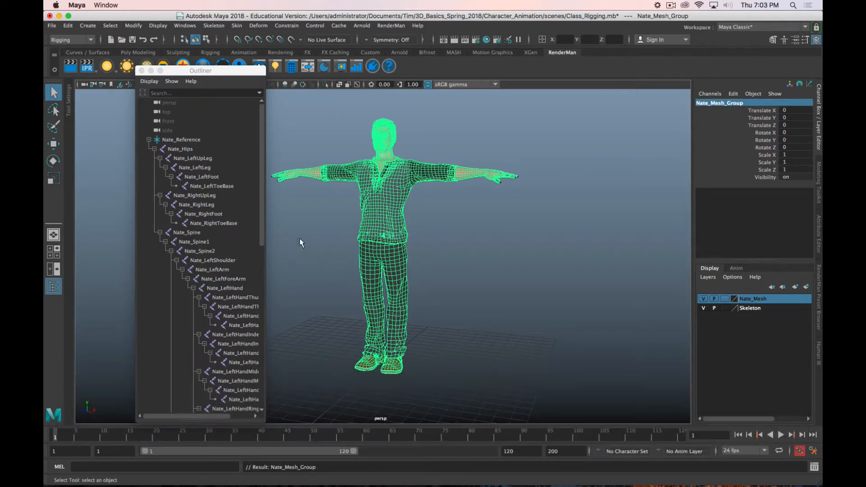
# Step: Widen the Outliner to read full joint names and look through the skeleton hierarchy and Nate_Mesh_Group
pyautogui.scroll(-10, 208, 308)
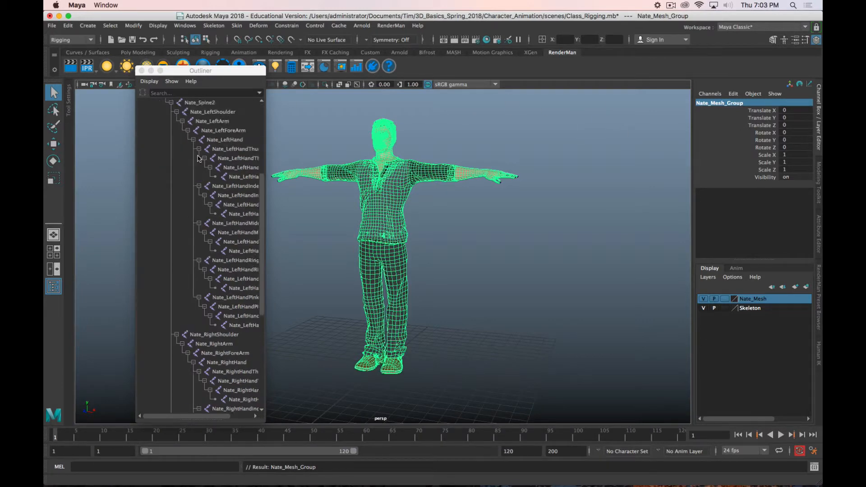
pyautogui.click(479, 326)
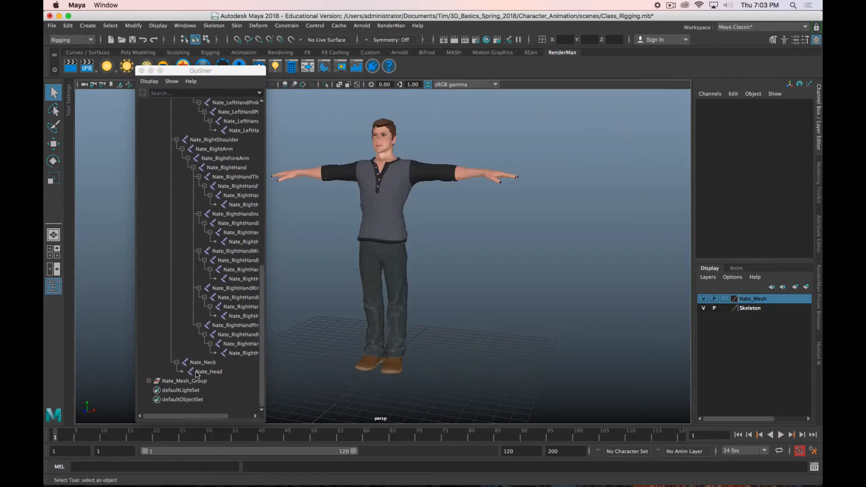
pyautogui.click(192, 381)
pyautogui.scroll(10, 184, 207)
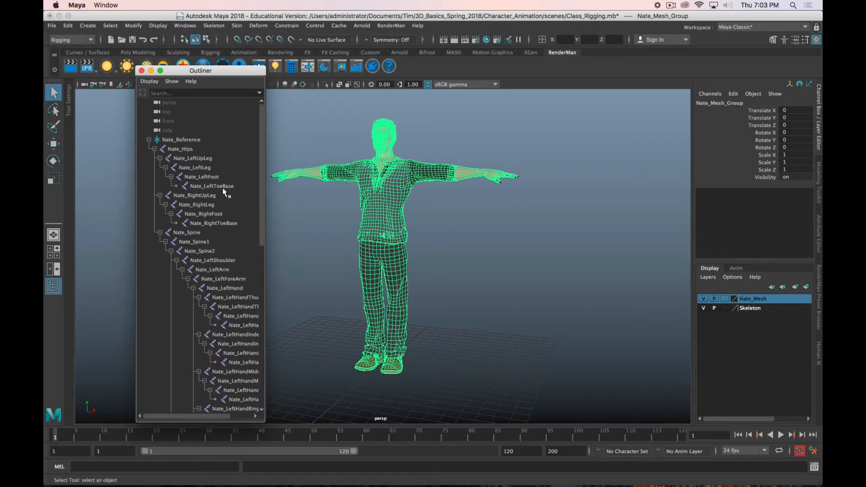
pyautogui.moveTo(265, 175); pyautogui.dragTo(330, 176)
pyautogui.scroll(-10, 286, 180)
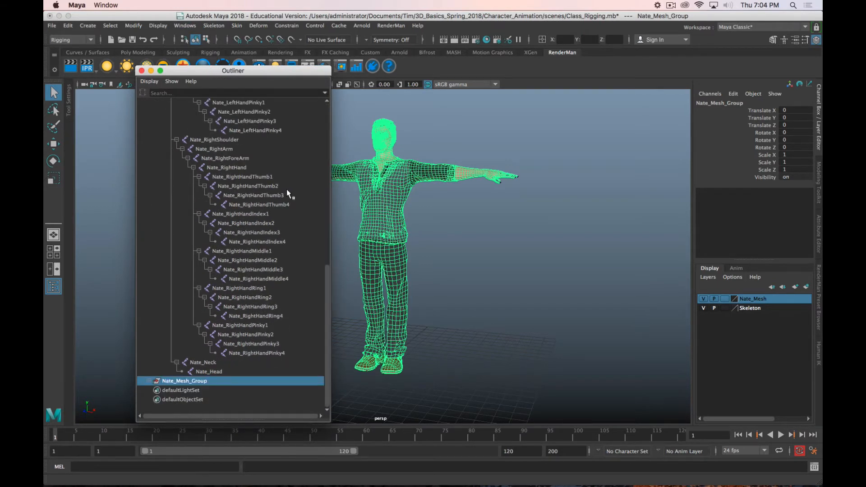
pyautogui.scroll(10, 286, 189)
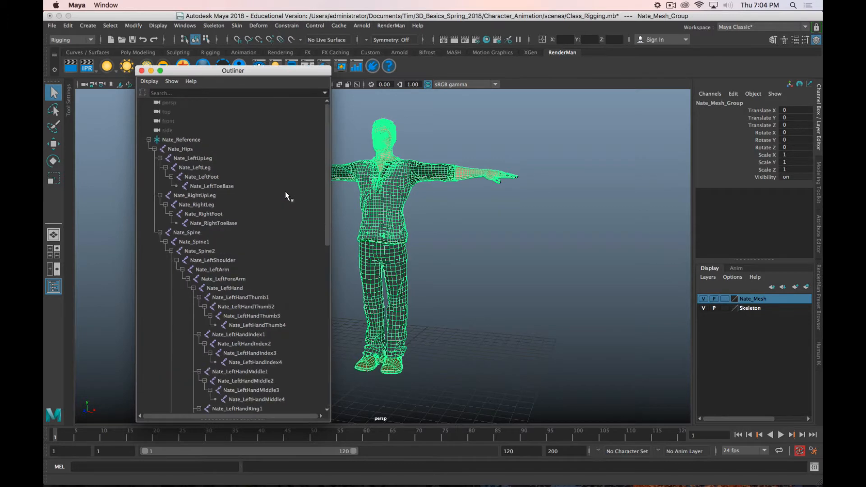
# Step: Show the character in wireframe and select individual left arm, thumb, index and spine joints from the hierarchy to inspect them
pyautogui.click(223, 278)
pyautogui.click(250, 325)
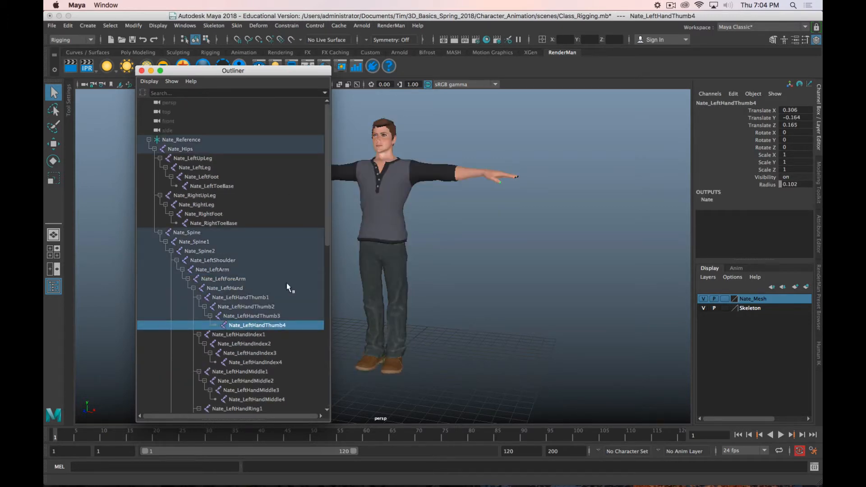
pyautogui.press('4')
pyautogui.click(250, 353)
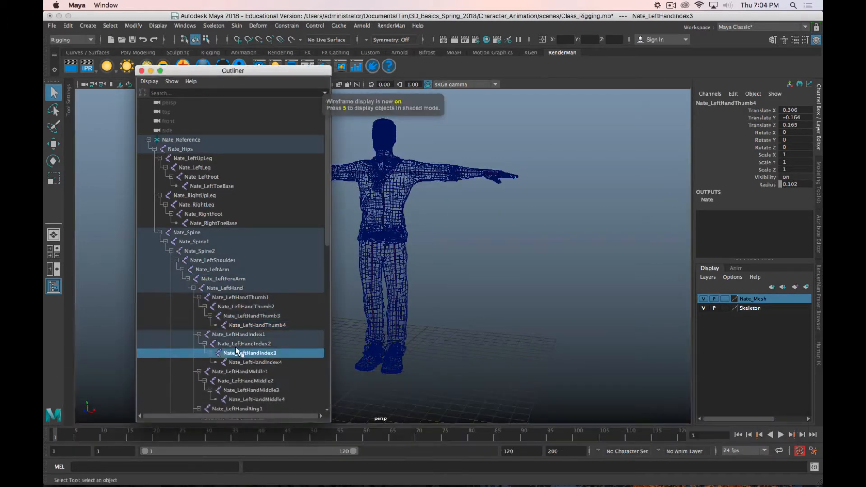
pyautogui.click(244, 316)
pyautogui.click(198, 241)
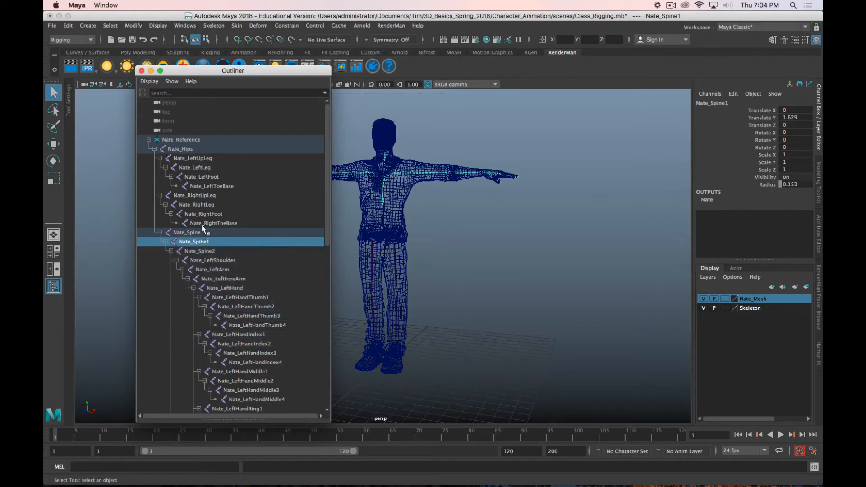
# Step: Inspect the right leg and left index finger joints, moving the Outliner aside to clear the view of the character
pyautogui.click(203, 204)
pyautogui.moveTo(280, 73); pyautogui.dragTo(249, 63)
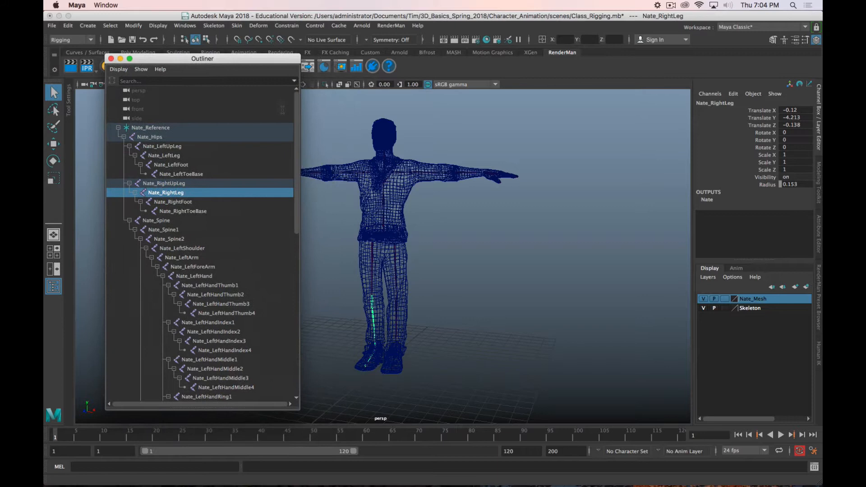
pyautogui.click(454, 177)
pyautogui.click(506, 179)
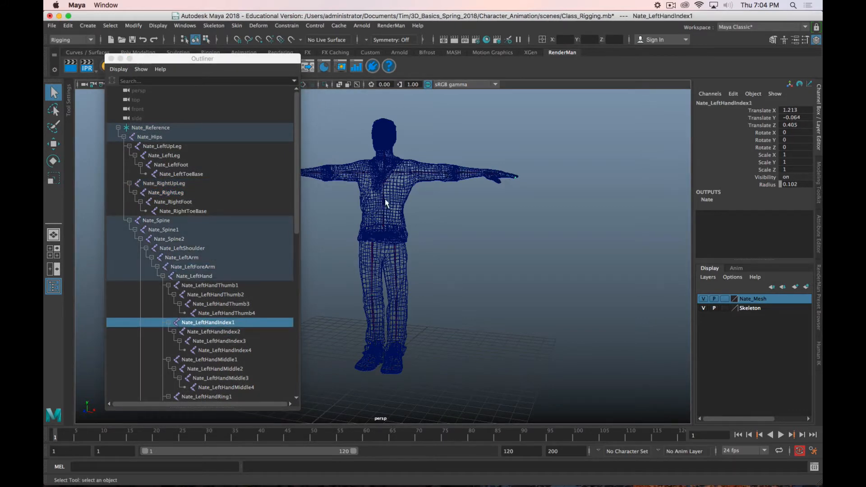
pyautogui.moveTo(242, 61); pyautogui.dragTo(44, 74)
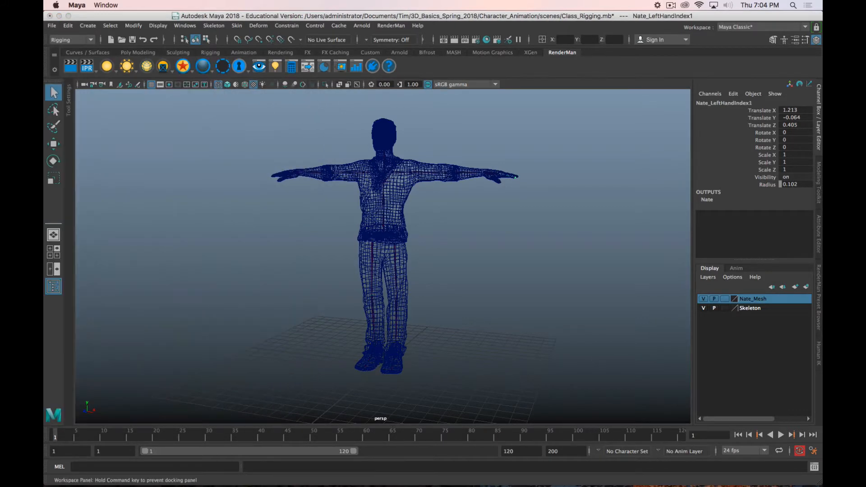
pyautogui.click(696, 4)
pyautogui.click(678, 23)
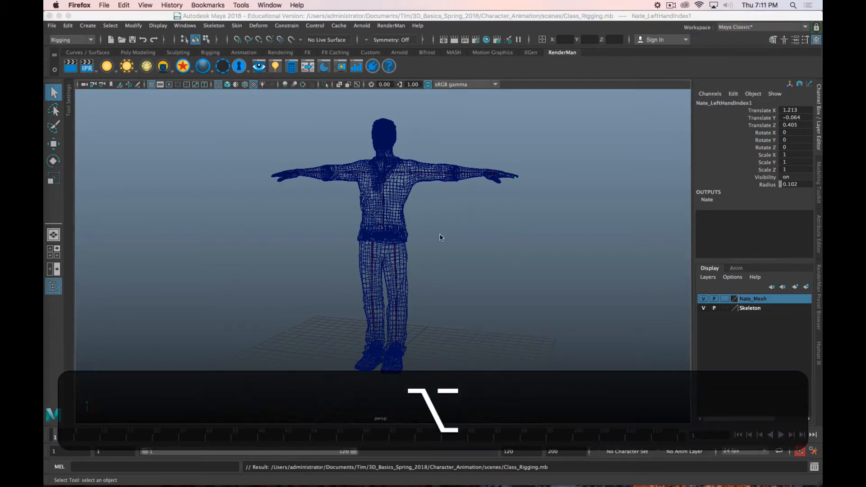
pyautogui.keyDown('alt'); pyautogui.moveTo(439, 235); pyautogui.dragTo(410, 225); pyautogui.keyUp('alt')
pyautogui.press('alt+super+Tab')
# Step: Test-rotate the left arm joint downward by about 40 degrees and undo the rotation
pyautogui.click(385, 194)
pyautogui.keyDown('alt'); pyautogui.moveTo(384, 194); pyautogui.dragTo(493, 242); pyautogui.keyUp('alt')
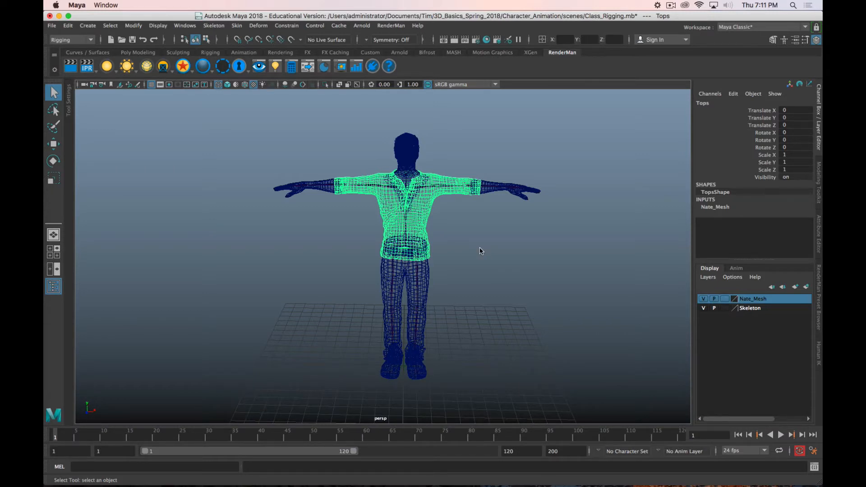
pyautogui.click(436, 185)
pyautogui.keyDown('alt'); pyautogui.moveTo(478, 282); pyautogui.dragTo(464, 282); pyautogui.keyUp('alt')
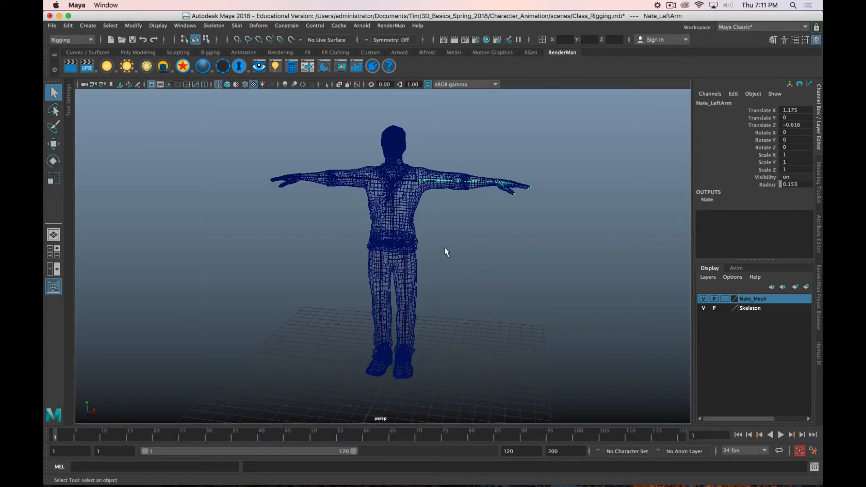
pyautogui.press('e')
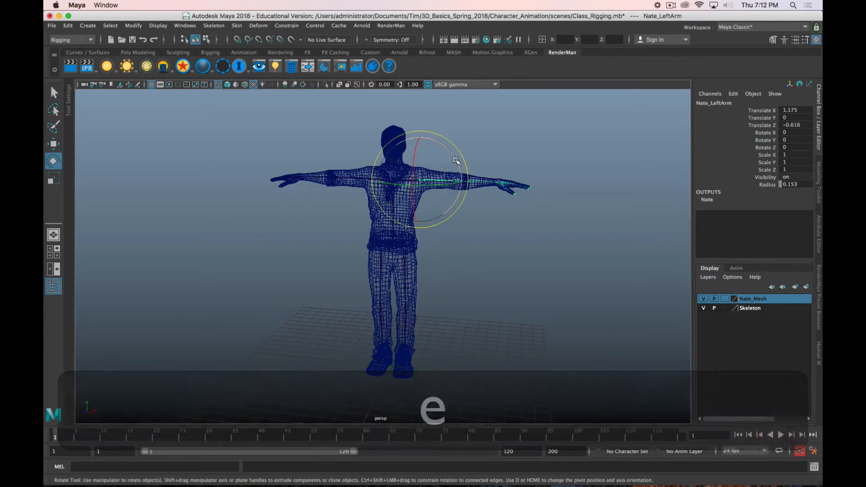
pyautogui.moveTo(456, 171); pyautogui.dragTo(479, 190)
pyautogui.press('z')
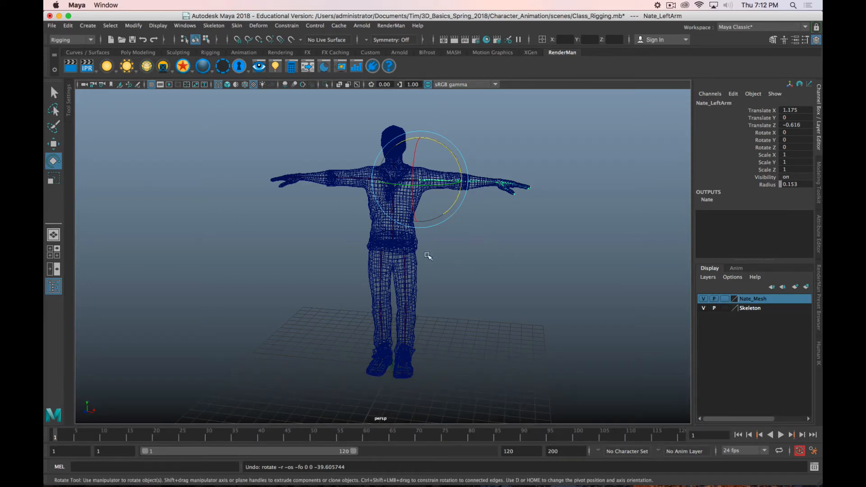
# Step: Bring back the Outliner, select everything from Nate_Reference through Nate_Mesh_Group, and close the Outliner
pyautogui.moveTo(44, 97); pyautogui.dragTo(239, 43)
pyautogui.scroll(-12, 244, 248)
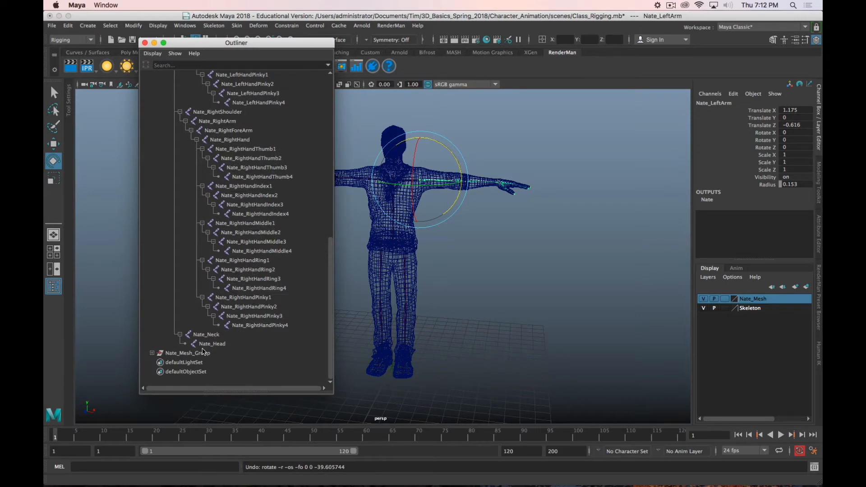
pyautogui.click(390, 237)
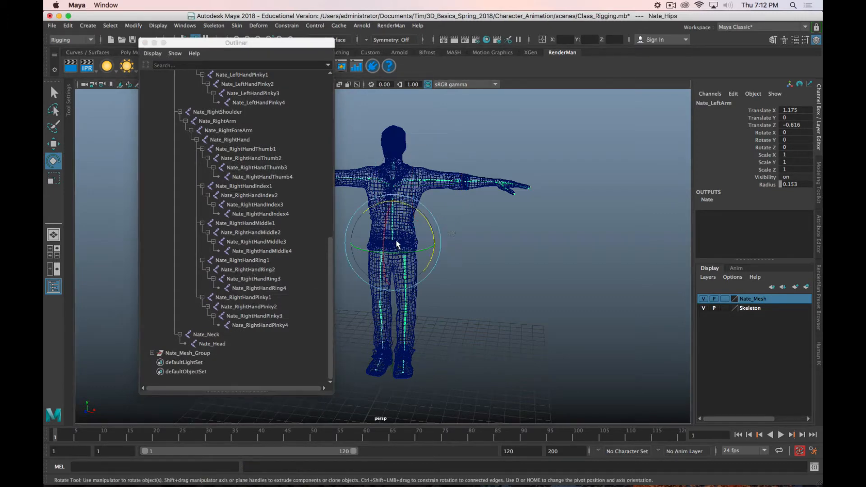
pyautogui.press('Up')
pyautogui.scroll(12, 324, 214)
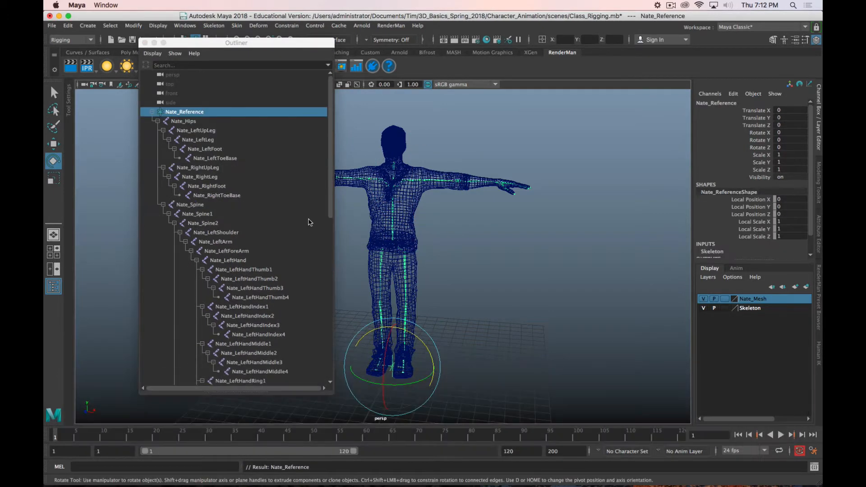
pyautogui.click(186, 112)
pyautogui.scroll(-15, 220, 158)
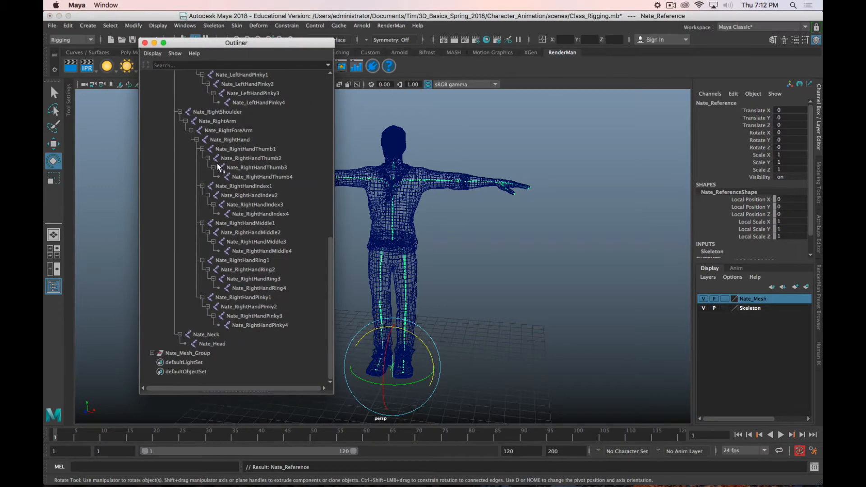
pyautogui.keyDown('shift'); pyautogui.click(194, 354); pyautogui.keyUp('shift')
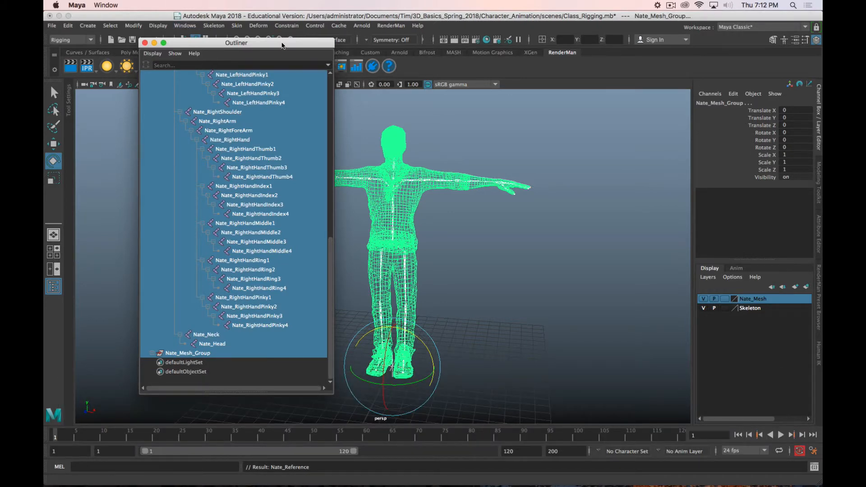
pyautogui.click(145, 43)
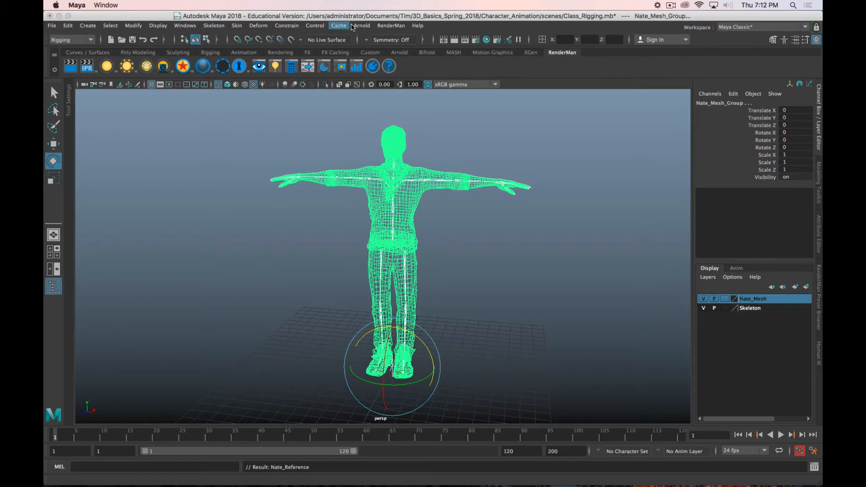
# Step: Open the Bind Skin options and place the window beside the character
pyautogui.click(236, 26)
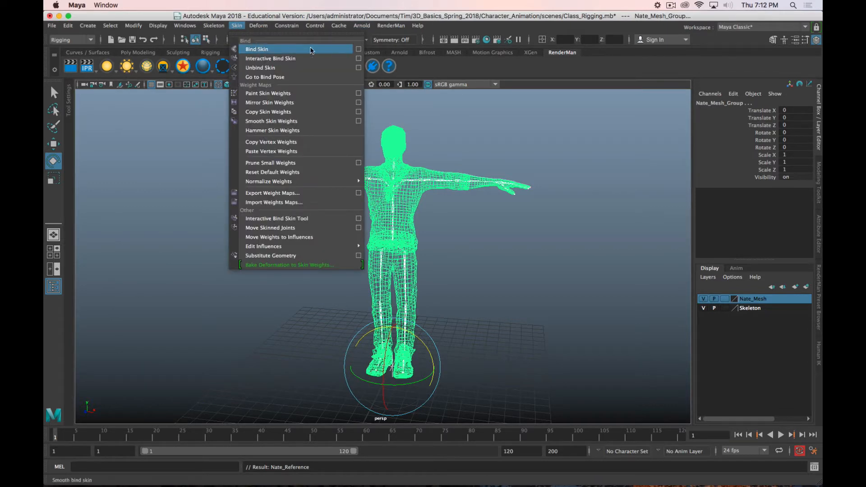
pyautogui.click(358, 49)
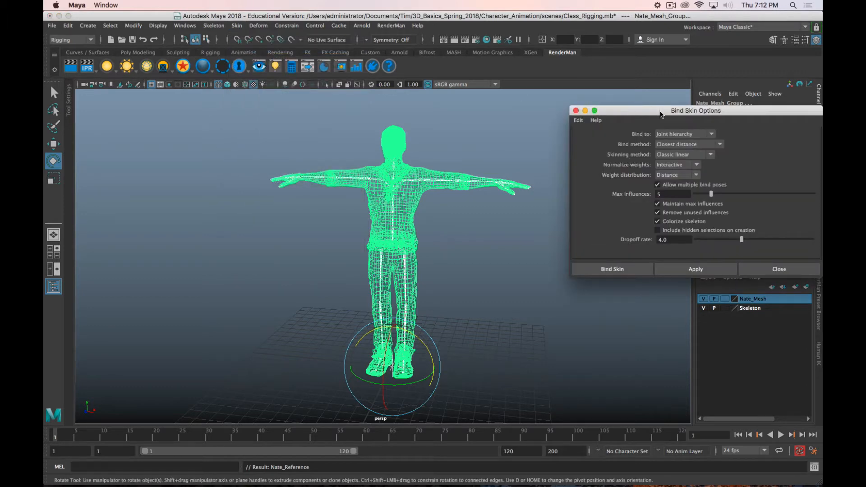
pyautogui.moveTo(659, 111); pyautogui.dragTo(479, 108)
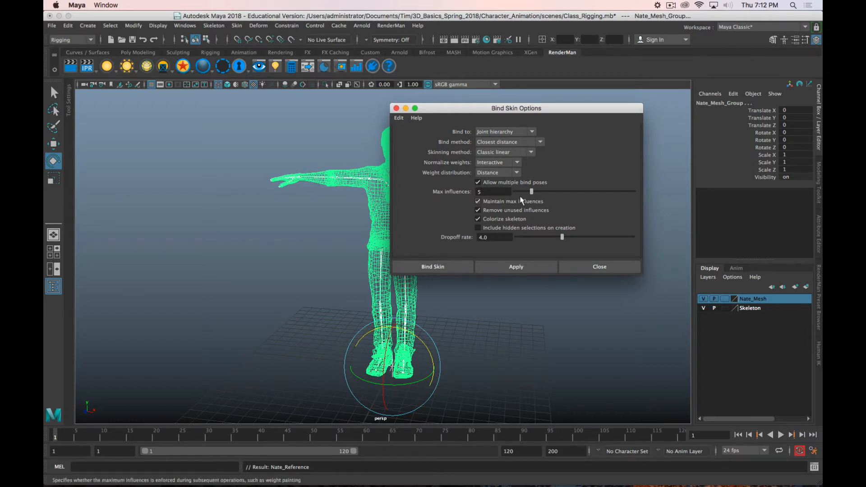
pyautogui.click(671, 5)
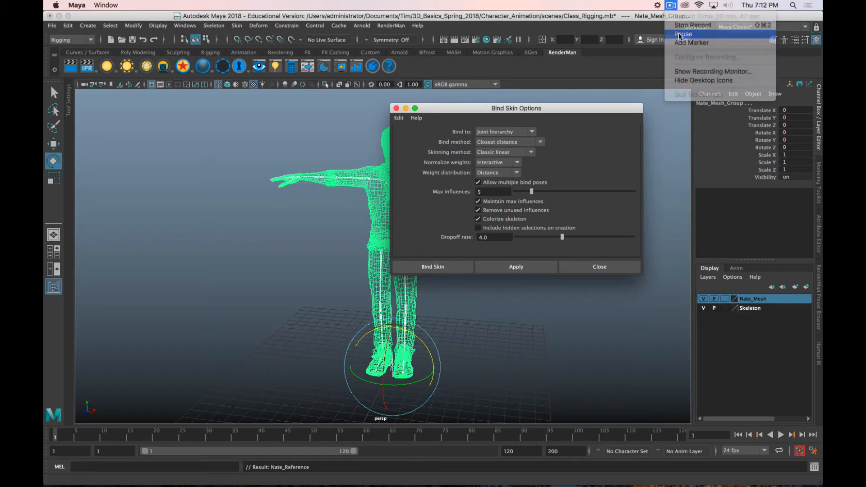
pyautogui.moveTo(508, 107); pyautogui.dragTo(572, 83)
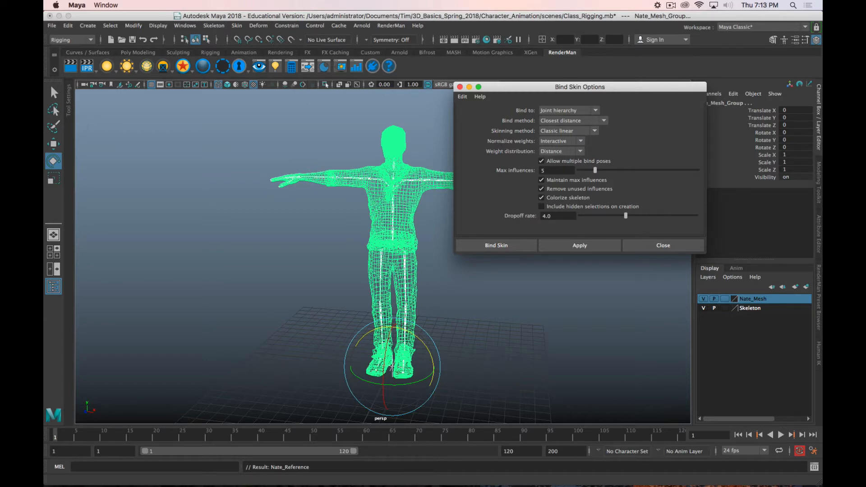
# Step: Switch to Firefox and look through the Maya Help page on Bind Skin Options, then return to Maya
pyautogui.press('super+Tab')
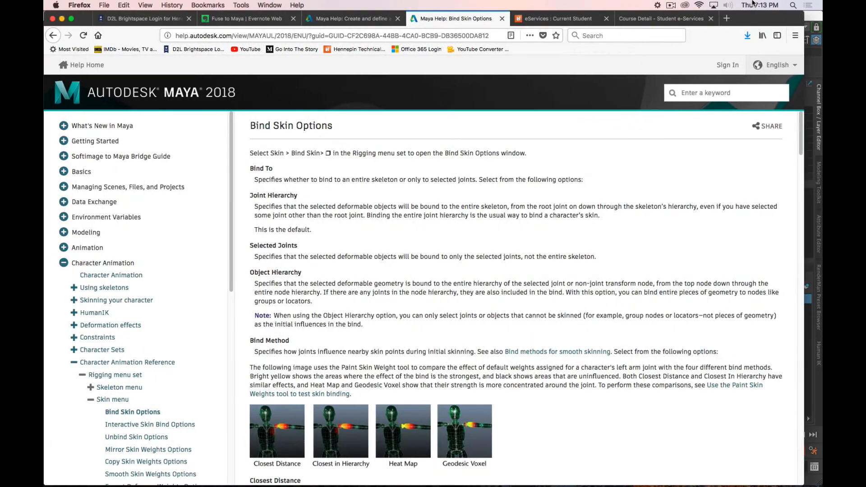
pyautogui.moveTo(752, 1); pyautogui.dragTo(757, 1)
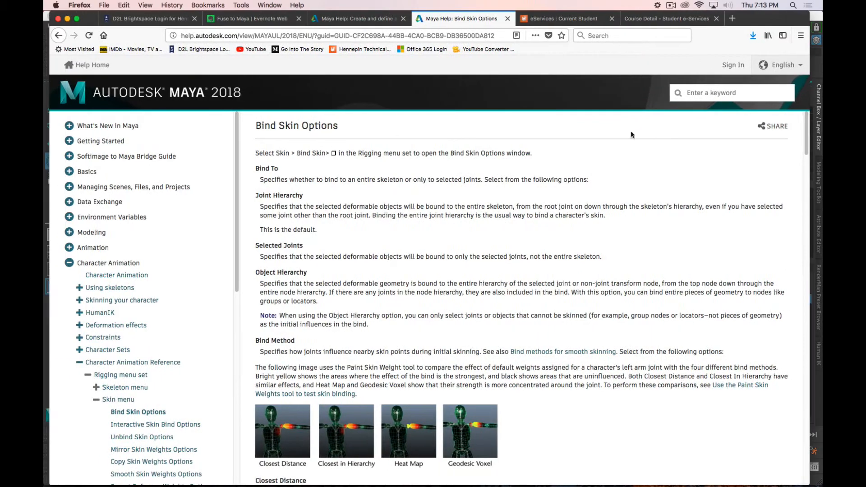
pyautogui.scroll(-1, 356, 231)
pyautogui.scroll(-10, 357, 232)
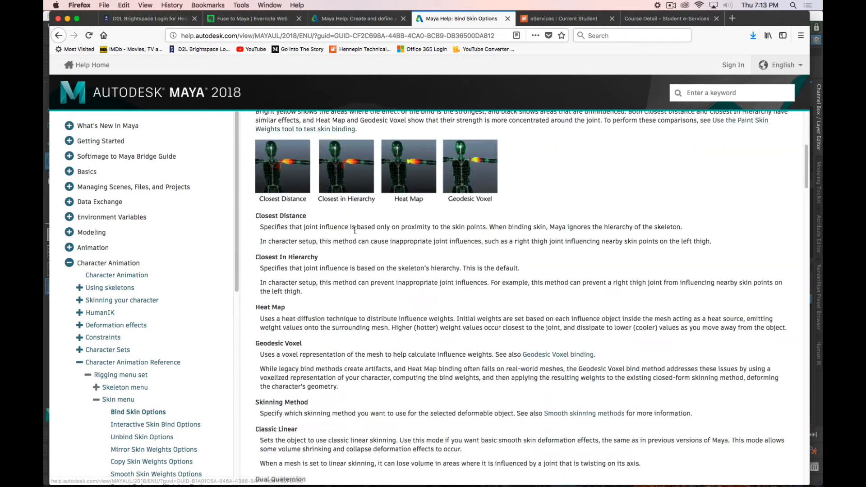
pyautogui.scroll(-15, 355, 229)
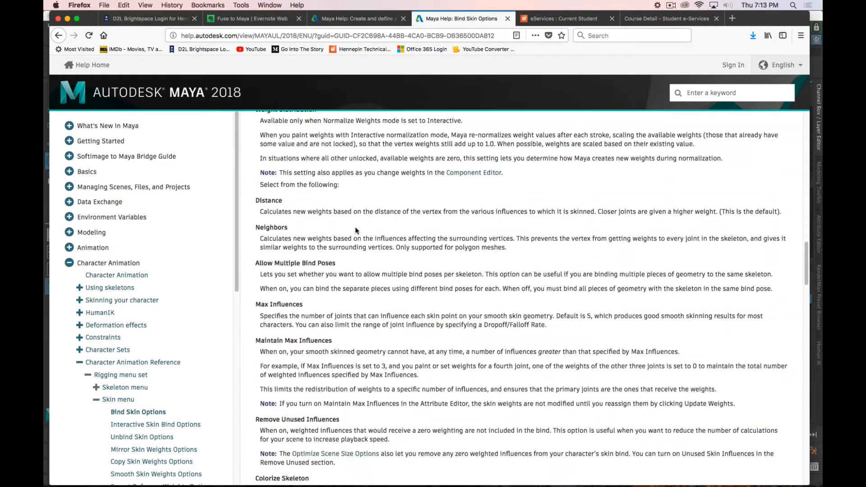
pyautogui.scroll(-15, 467, 261)
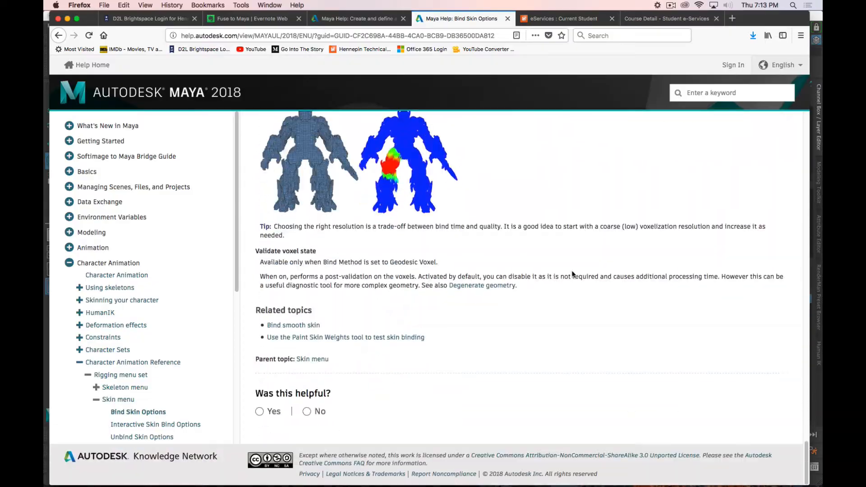
pyautogui.scroll(20, 571, 274)
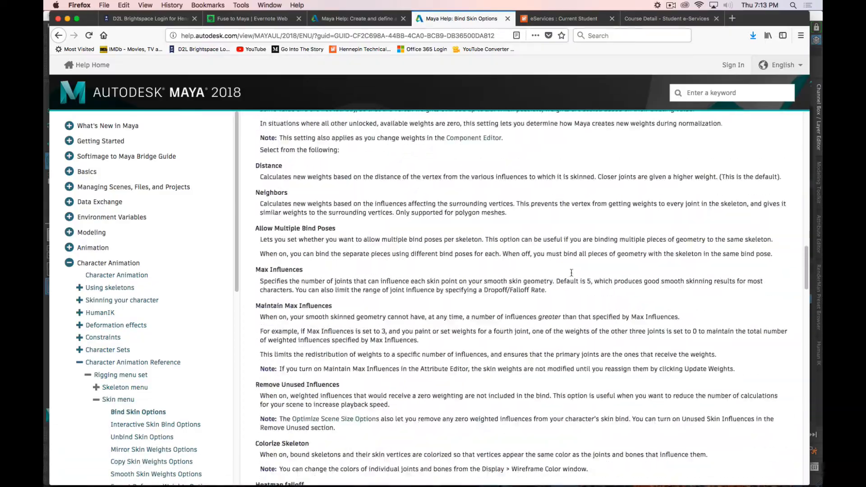
pyautogui.scroll(15, 571, 272)
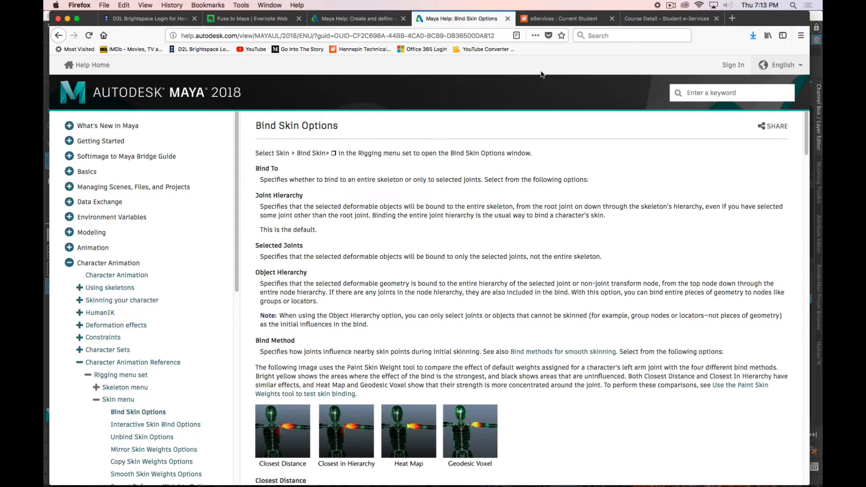
pyautogui.moveTo(784, 23); pyautogui.dragTo(45, 164)
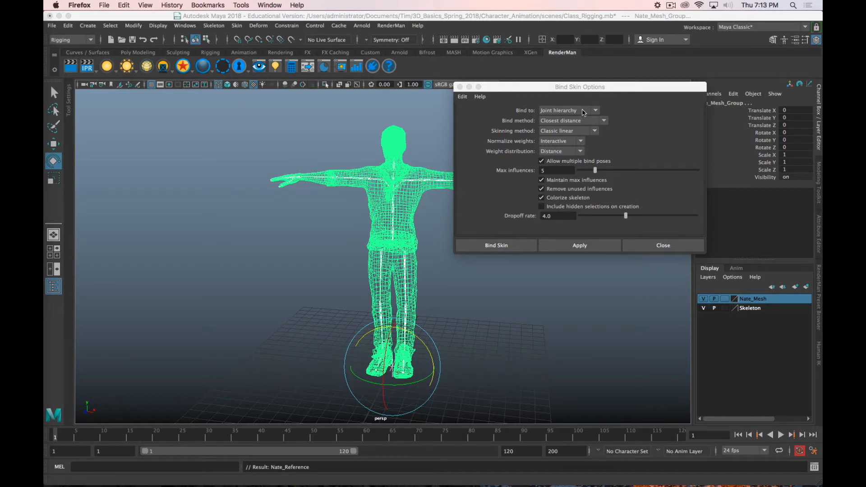
# Step: Keep the skin bound to the Joint hierarchy and set the bind method to Closest in hierarchy
pyautogui.click(560, 108)
pyautogui.click(561, 111)
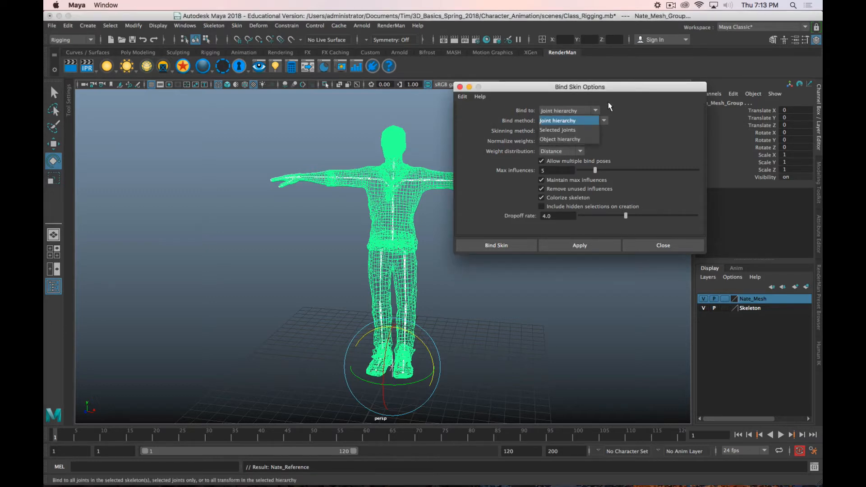
pyautogui.click(775, 360)
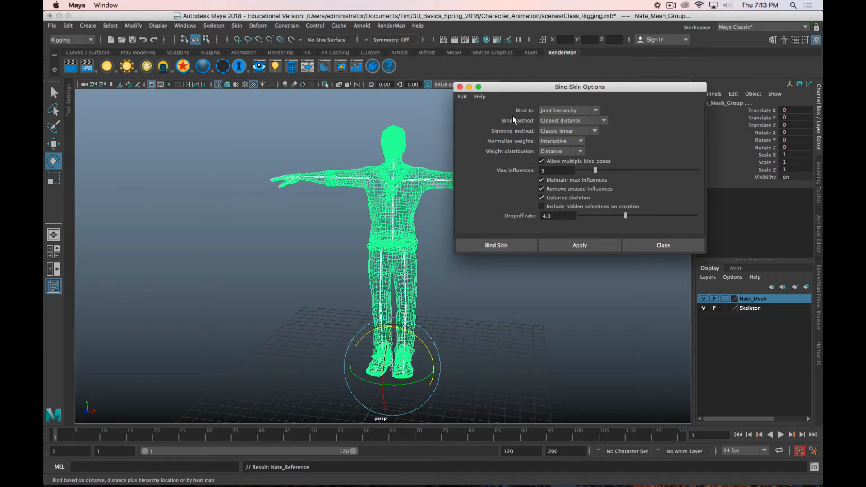
pyautogui.click(557, 120)
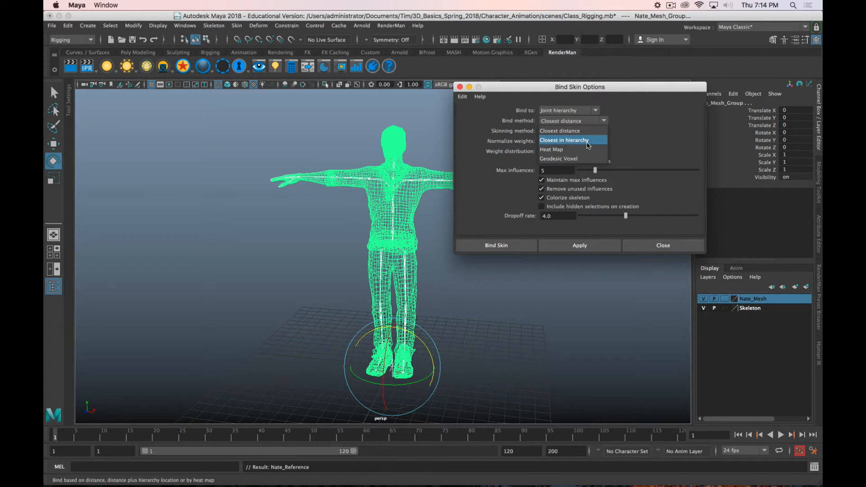
pyautogui.click(586, 141)
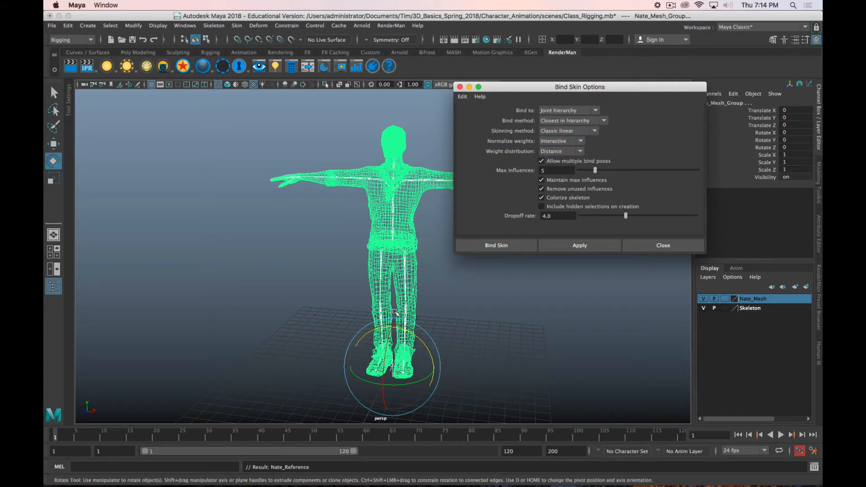
pyautogui.scroll(5, 403, 335)
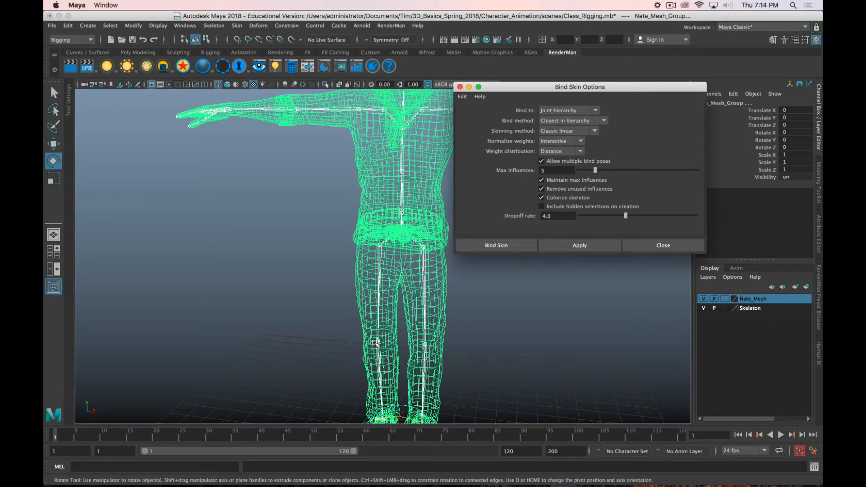
# Step: Keep the skinning method at Classic linear and set the weight distribution to Neighbors
pyautogui.click(592, 132)
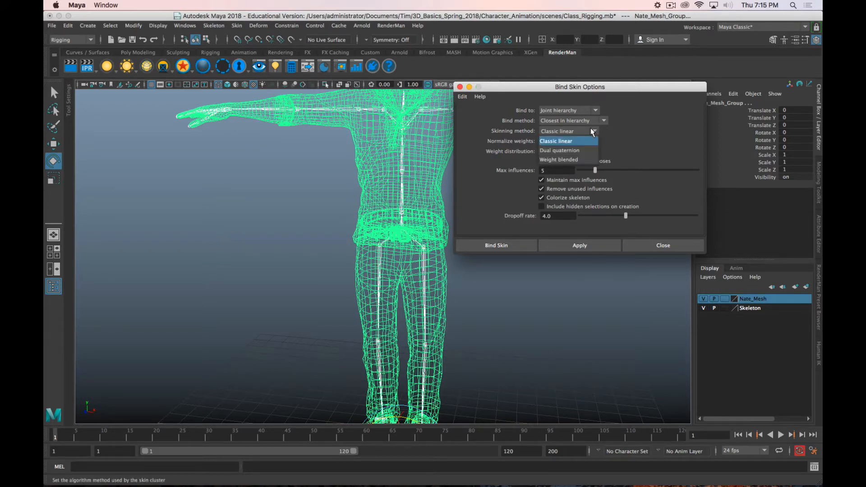
pyautogui.click(614, 131)
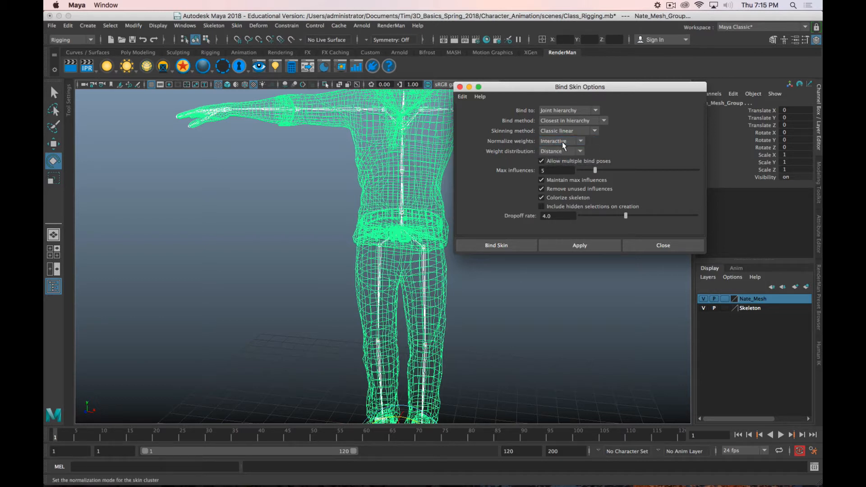
pyautogui.click(579, 151)
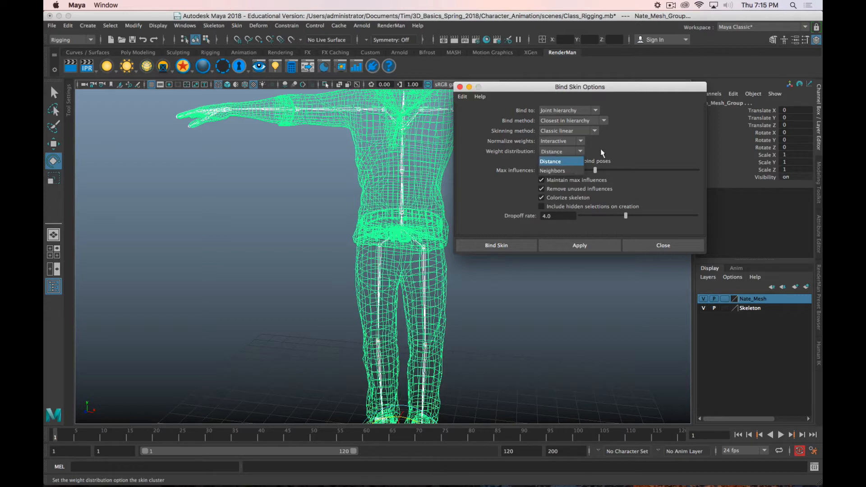
pyautogui.click(568, 173)
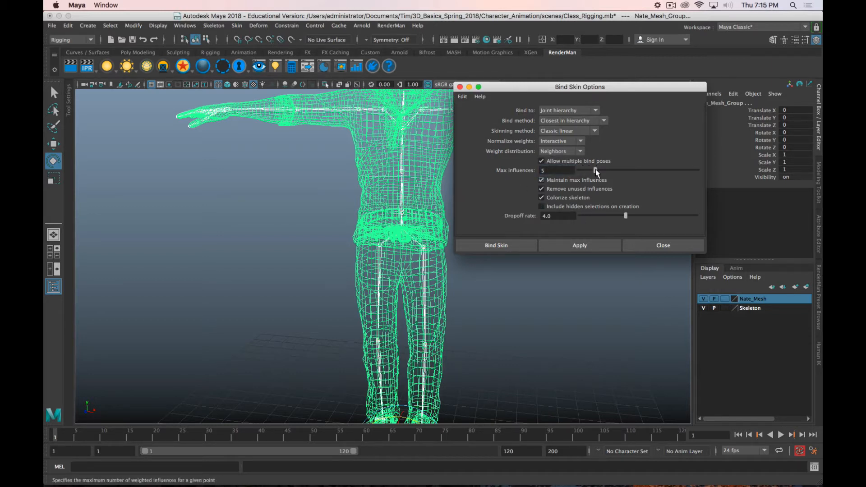
# Step: Set max influences to 3 and the dropoff rate to 8.0, and bind the skin
pyautogui.moveTo(595, 169); pyautogui.dragTo(588, 172)
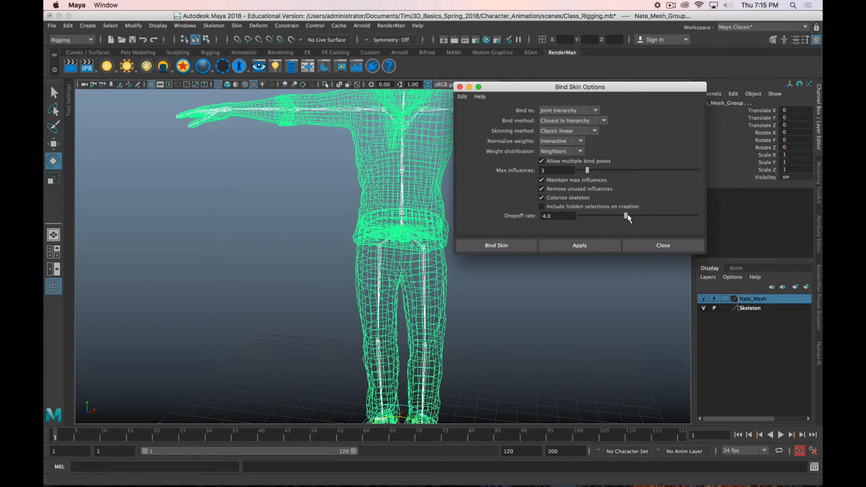
pyautogui.moveTo(635, 215); pyautogui.dragTo(672, 215)
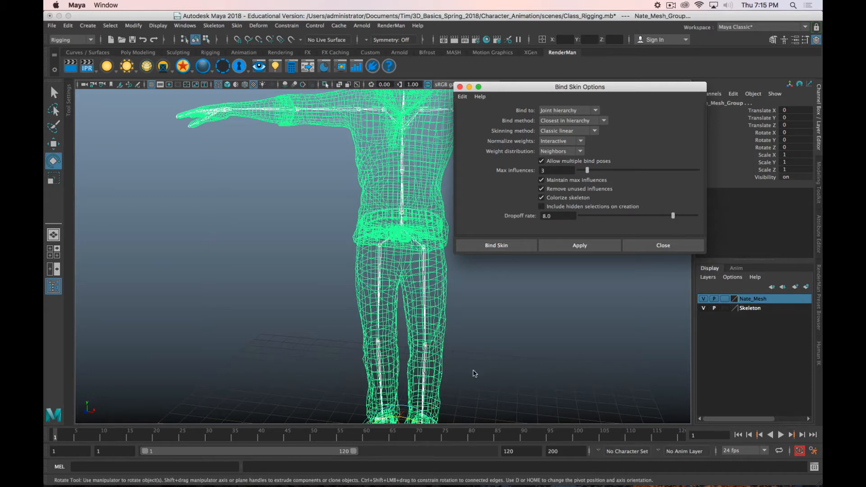
pyautogui.click(494, 247)
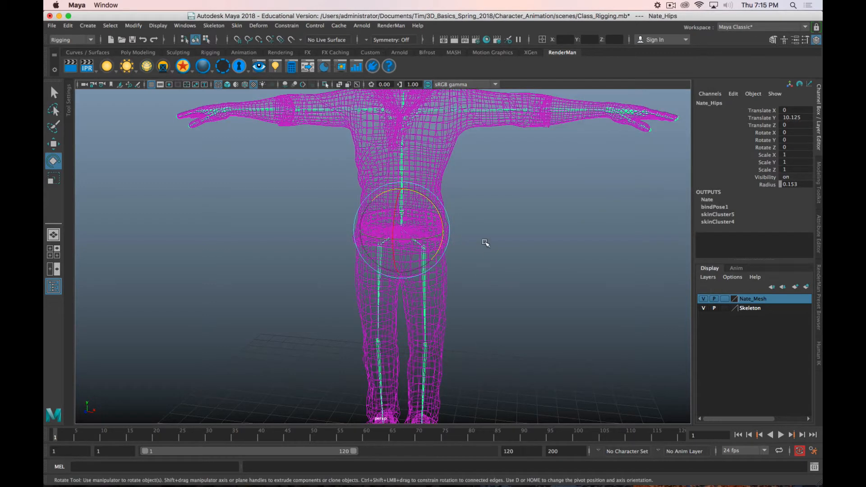
# Step: Clear the joint selection and set the Nate_Mesh display layer to Reference
pyautogui.click(453, 175)
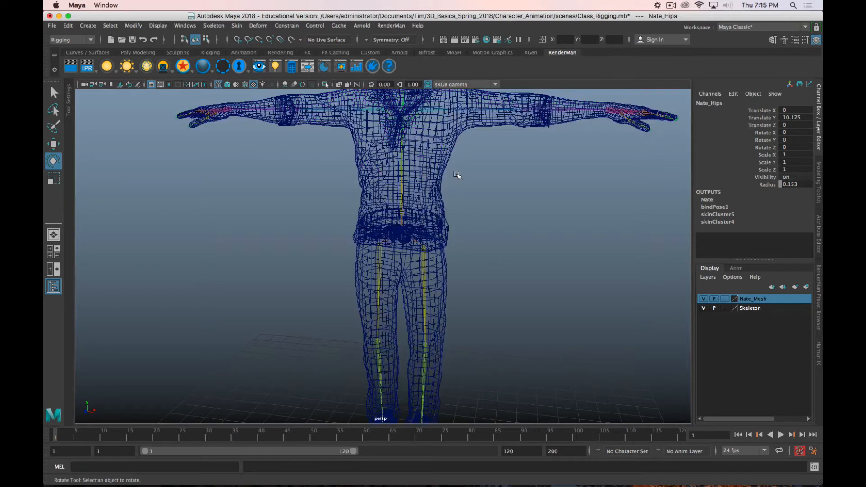
pyautogui.click(437, 115)
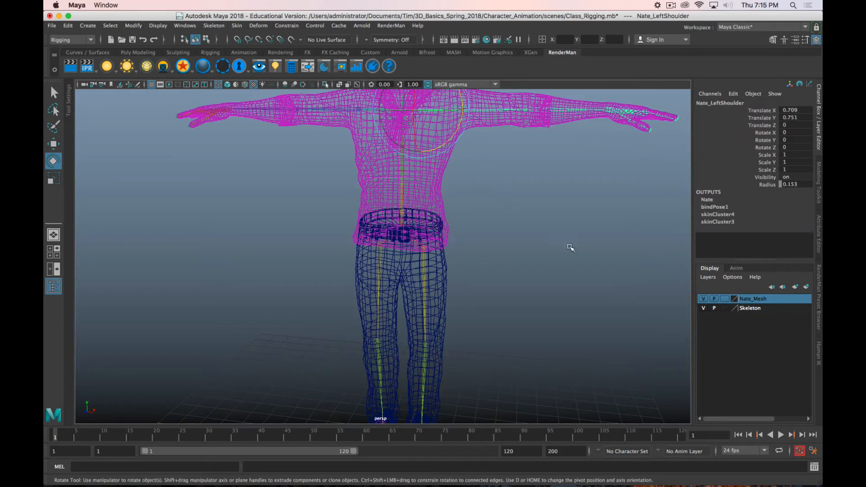
pyautogui.click(552, 270)
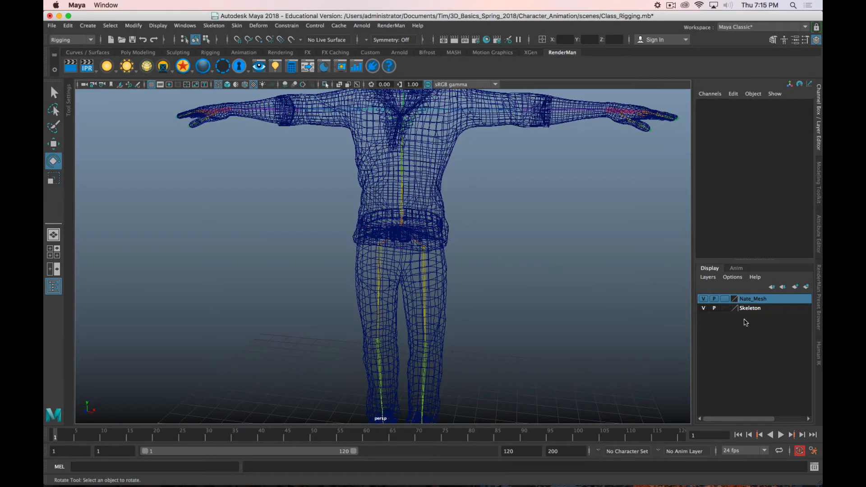
pyautogui.click(725, 300)
pyautogui.click(725, 300)
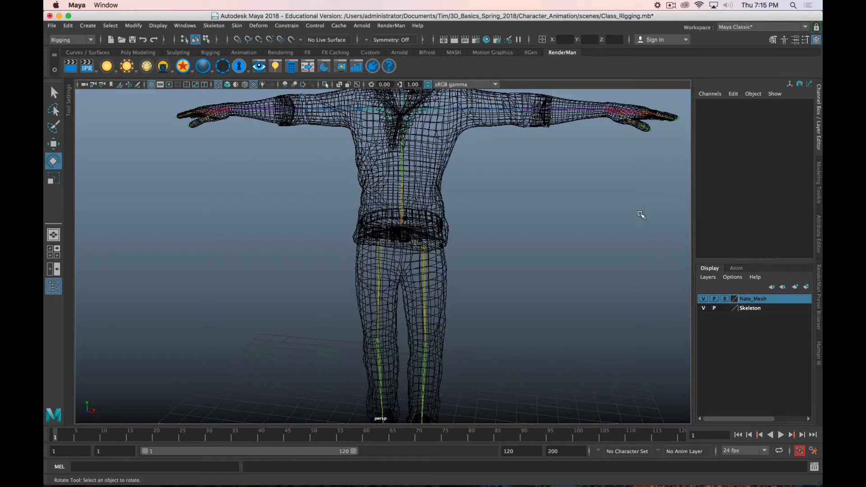
pyautogui.click(670, 5)
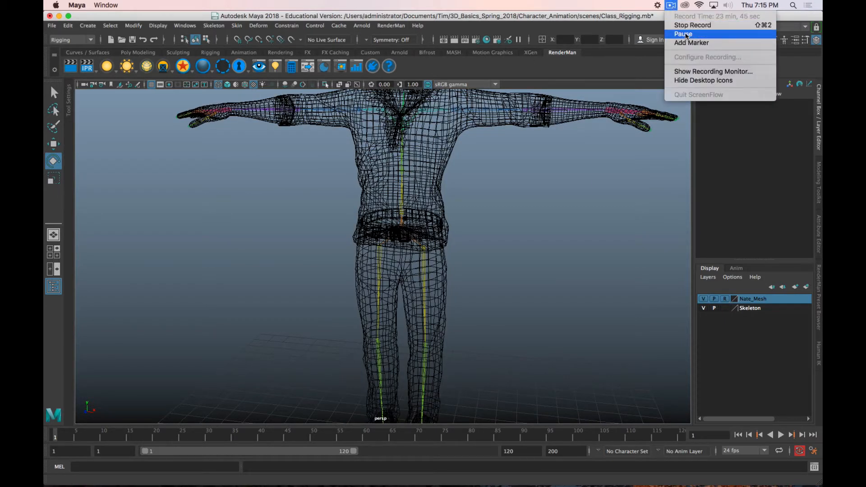
pyautogui.click(744, 33)
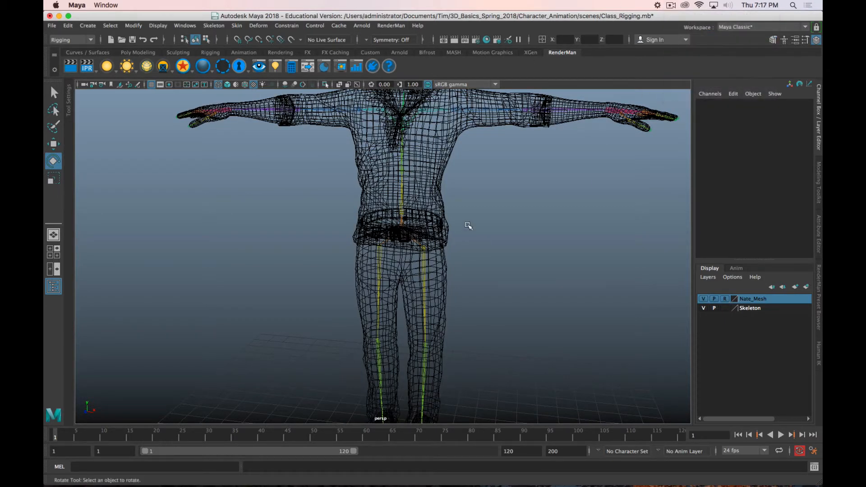
pyautogui.scroll(-2, 470, 225)
pyautogui.click(439, 147)
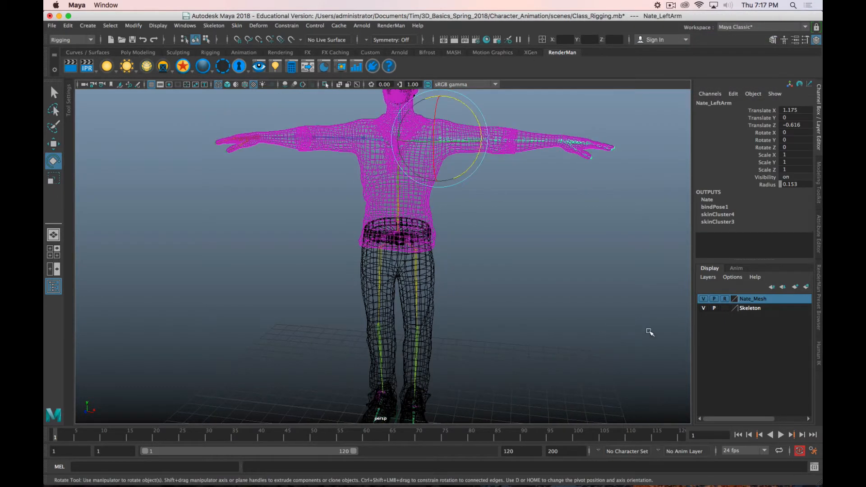
pyautogui.click(498, 226)
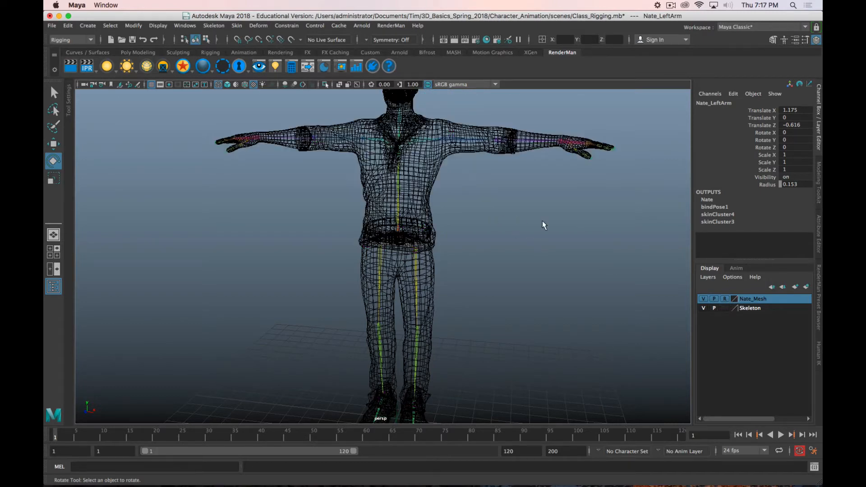
# Step: Test-rotate the left arm joint, show the character textured, and undo the arm rotation
pyautogui.click(446, 141)
pyautogui.keyDown('alt'); pyautogui.moveTo(490, 252); pyautogui.dragTo(487, 297, button='middle'); pyautogui.keyUp('alt')
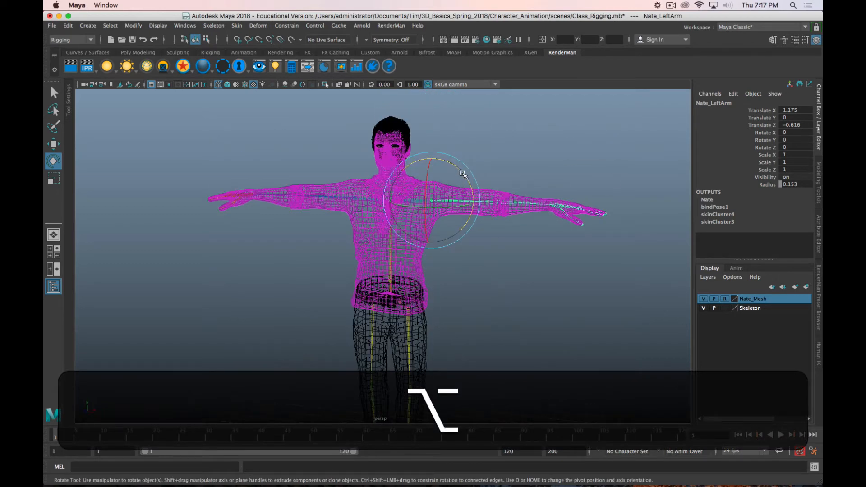
pyautogui.moveTo(460, 177)
pyautogui.mouseDown()
pyautogui.moveTo(460, 247)
pyautogui.moveTo(450, 143)
pyautogui.moveTo(471, 213)
pyautogui.moveTo(461, 139)
pyautogui.moveTo(438, 116)
pyautogui.moveTo(413, 126)
pyautogui.moveTo(469, 213)
pyautogui.moveTo(484, 197)
pyautogui.moveTo(460, 148)
pyautogui.moveTo(412, 135)
pyautogui.moveTo(474, 176)
pyautogui.moveTo(462, 196)
pyautogui.moveTo(469, 180)
pyautogui.moveTo(471, 194)
pyautogui.moveTo(434, 143)
pyautogui.moveTo(472, 207)
pyautogui.moveTo(436, 123)
pyautogui.moveTo(462, 194)
pyautogui.moveTo(450, 171)
pyautogui.moveTo(433, 135)
pyautogui.moveTo(469, 189)
pyautogui.moveTo(465, 225)
pyautogui.moveTo(437, 140)
pyautogui.moveTo(450, 195)
pyautogui.moveTo(445, 168)
pyautogui.mouseUp()
pyautogui.press('6')
pyautogui.press('z')
pyautogui.press('z')
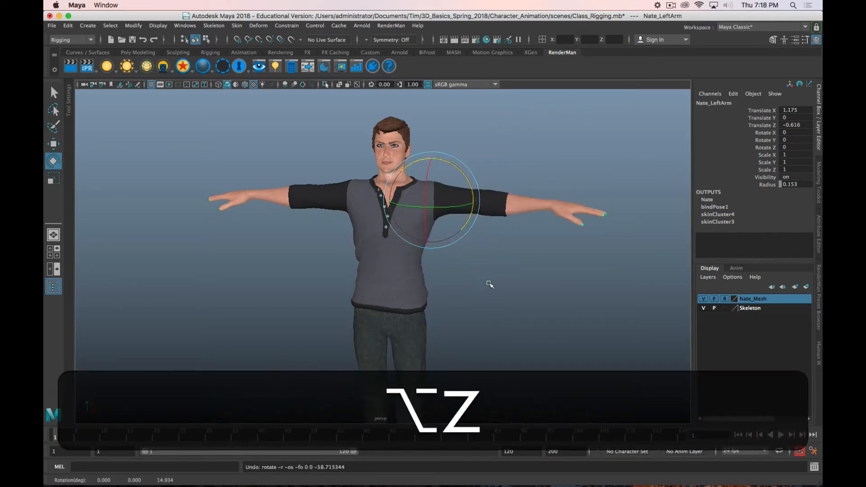
# Step: Select the hips joint and set the Nate_Mesh layer to Template
pyautogui.keyDown('alt'); pyautogui.moveTo(488, 284); pyautogui.dragTo(509, 229, button='middle'); pyautogui.keyUp('alt')
pyautogui.click(424, 248)
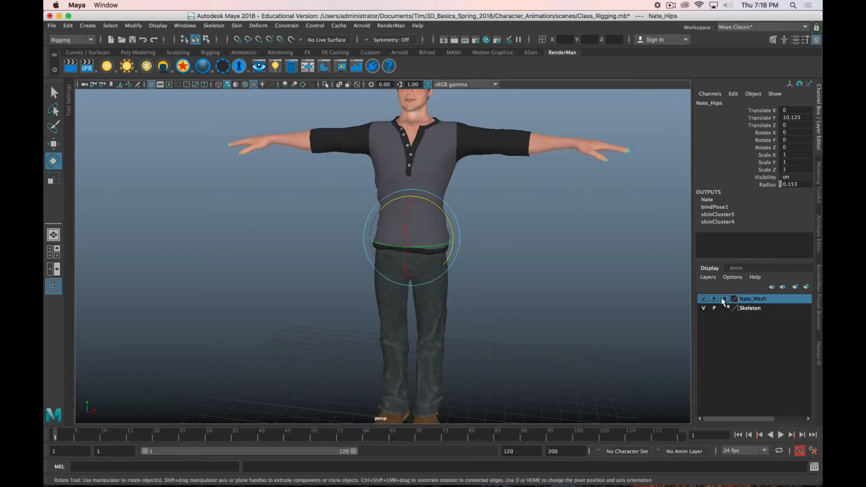
pyautogui.click(724, 299)
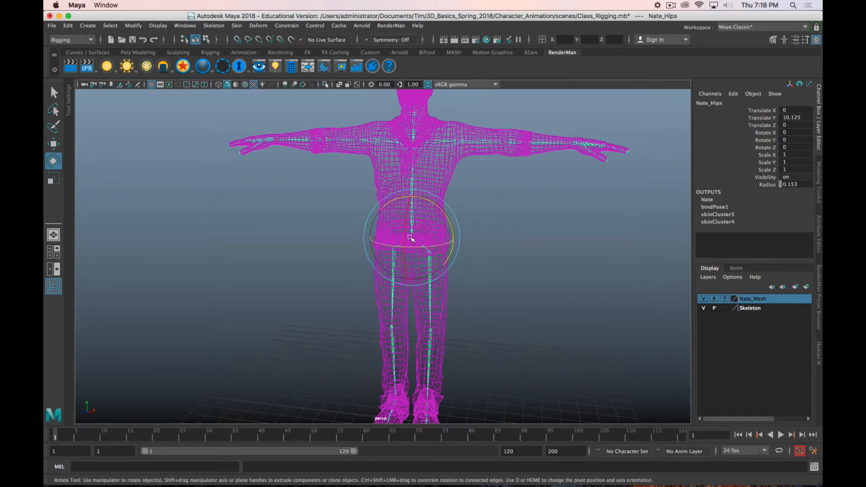
# Step: Test-rotate the left hand joint at the wrist and undo the rotations
pyautogui.click(577, 145)
pyautogui.keyDown('alt'); pyautogui.moveTo(578, 146); pyautogui.dragTo(435, 203, button='middle'); pyautogui.keyUp('alt')
pyautogui.keyDown('alt'); pyautogui.moveTo(436, 203); pyautogui.dragTo(480, 204, button='right'); pyautogui.keyUp('alt')
pyautogui.keyDown('alt'); pyautogui.moveTo(480, 204); pyautogui.dragTo(466, 217, button='middle'); pyautogui.keyUp('alt')
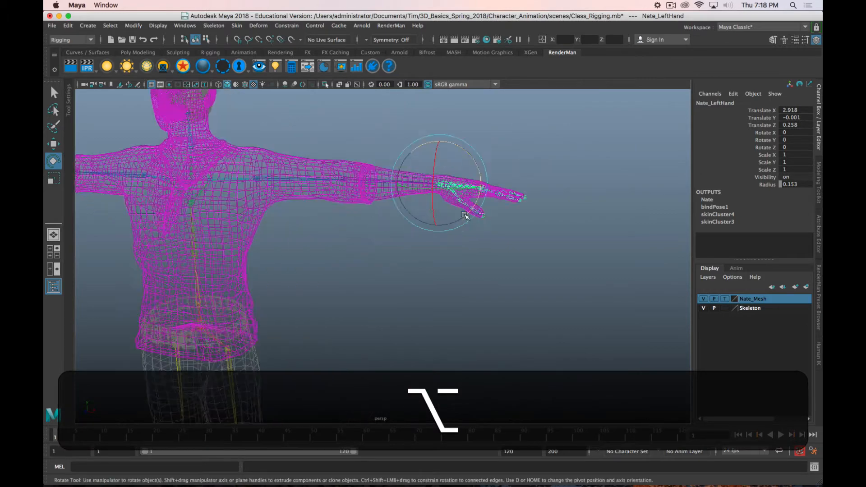
pyautogui.keyDown('alt'); pyautogui.moveTo(466, 217); pyautogui.dragTo(499, 188, button='right'); pyautogui.keyUp('alt')
pyautogui.moveTo(500, 188)
pyautogui.keyDown('alt'); pyautogui.mouseDown(button='middle')
pyautogui.moveTo(499, 208)
pyautogui.moveTo(491, 179)
pyautogui.mouseUp(button='middle'); pyautogui.keyUp('alt')
pyautogui.moveTo(490, 179); pyautogui.dragTo(488, 208)
pyautogui.press('z')
pyautogui.press('z')
pyautogui.press('z')
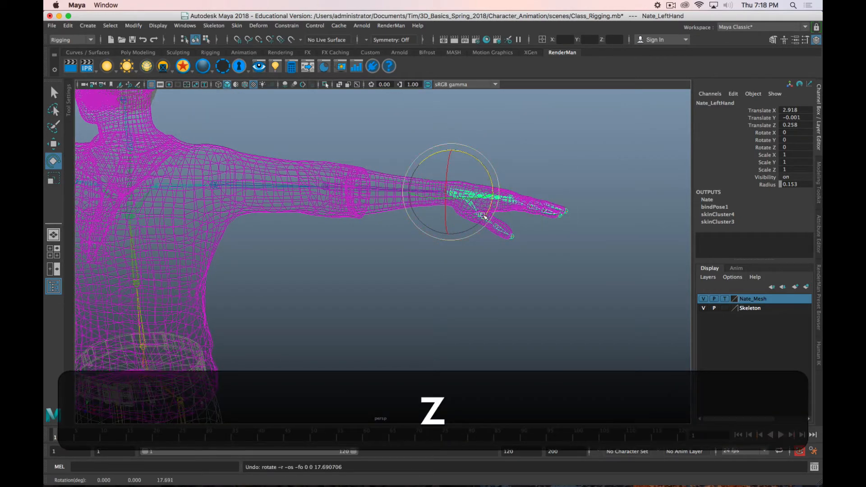
# Step: Test-rotate the second joint of the left thumb and undo the rotation
pyautogui.click(480, 225)
pyautogui.click(486, 227)
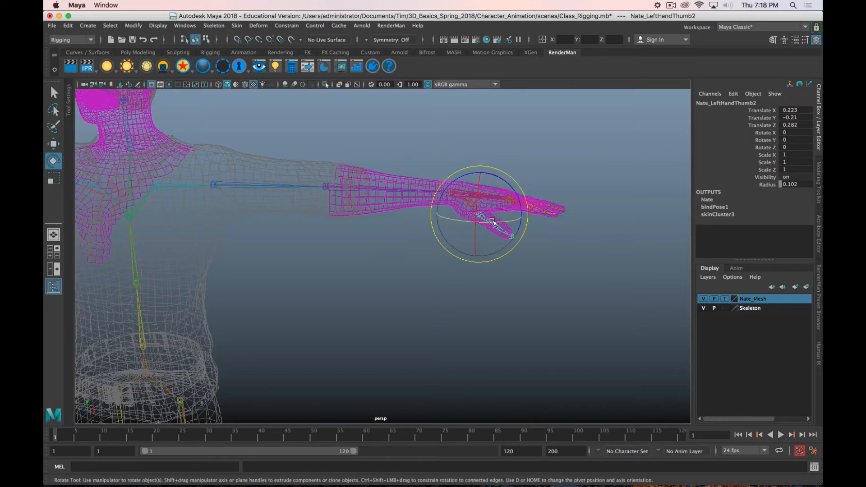
pyautogui.moveTo(495, 224); pyautogui.dragTo(437, 237)
pyautogui.press('z')
# Step: Select the Nate_Head joint above the neck and set the Nate_Mesh layer back to Reference
pyautogui.keyDown('alt'); pyautogui.moveTo(261, 227); pyautogui.dragTo(404, 291, button='middle'); pyautogui.keyUp('alt')
pyautogui.click(265, 205)
pyautogui.keyDown('alt'); pyautogui.moveTo(500, 176); pyautogui.dragTo(423, 196); pyautogui.keyUp('alt')
pyautogui.keyDown('alt'); pyautogui.moveTo(424, 196); pyautogui.dragTo(548, 205, button='middle'); pyautogui.keyUp('alt')
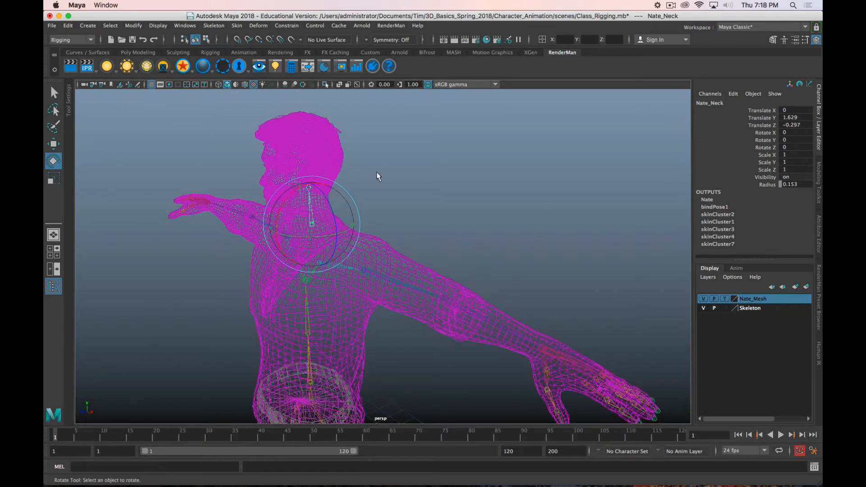
pyautogui.click(310, 188)
pyautogui.click(311, 187)
pyautogui.click(724, 300)
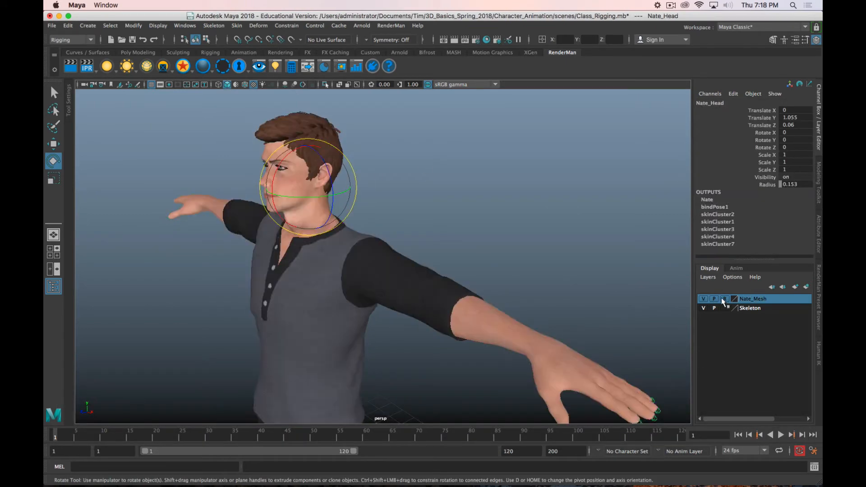
# Step: Rotate the head joint about 77.5 degrees around Y, inspect the neck deformation up close, and undo the rotation
pyautogui.keyDown('alt'); pyautogui.moveTo(461, 272); pyautogui.dragTo(507, 264); pyautogui.keyUp('alt')
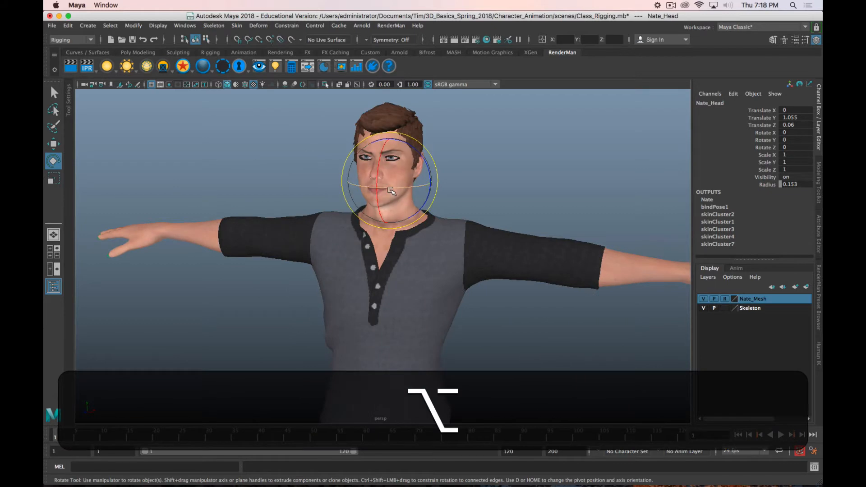
pyautogui.moveTo(392, 187); pyautogui.dragTo(491, 189)
pyautogui.scroll(4, 491, 189)
pyautogui.keyDown('alt'); pyautogui.moveTo(491, 189); pyautogui.dragTo(504, 269, button='middle'); pyautogui.keyUp('alt')
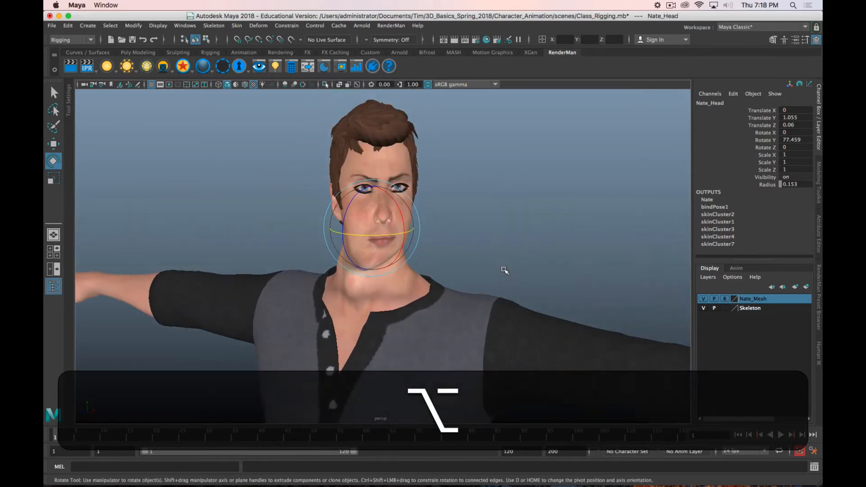
pyautogui.scroll(3, 504, 269)
pyautogui.keyDown('alt'); pyautogui.moveTo(505, 238); pyautogui.dragTo(511, 252, button='middle'); pyautogui.keyUp('alt')
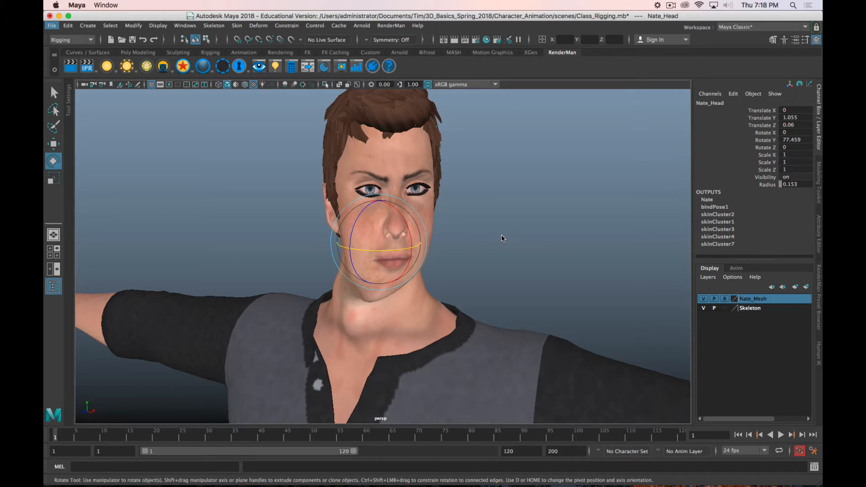
pyautogui.press('z')
pyautogui.scroll(-5, 489, 233)
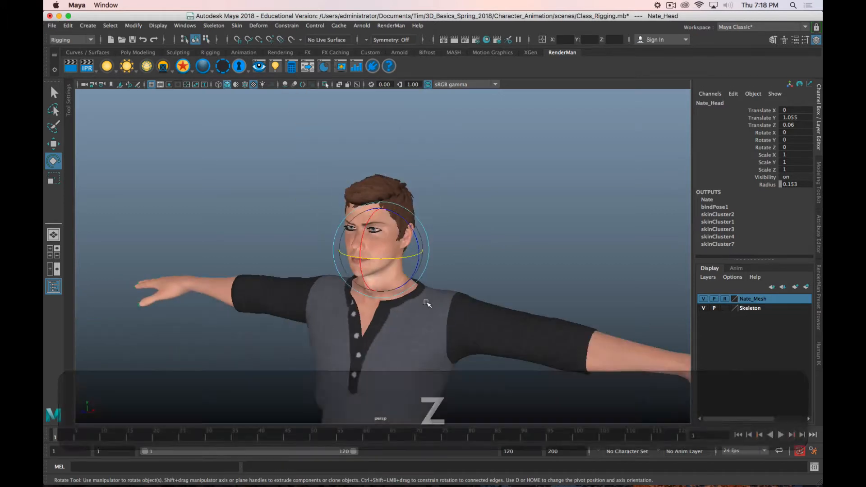
# Step: Rotate the head joint about 48.6 degrees around Y and inspect the neck, briefly switching the Nate_Mesh layer to Template and back to Reference
pyautogui.keyDown('alt'); pyautogui.moveTo(488, 233); pyautogui.dragTo(464, 231, button='right'); pyautogui.keyUp('alt')
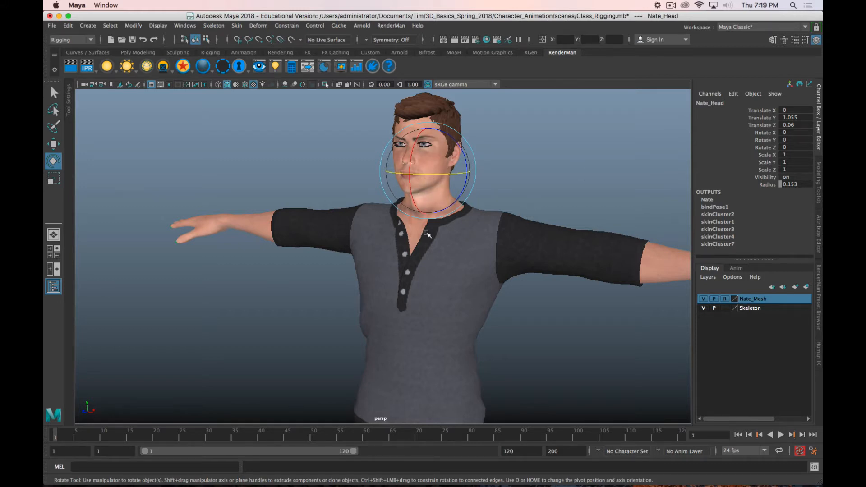
pyautogui.keyDown('alt'); pyautogui.moveTo(539, 277); pyautogui.dragTo(454, 275); pyautogui.keyUp('alt')
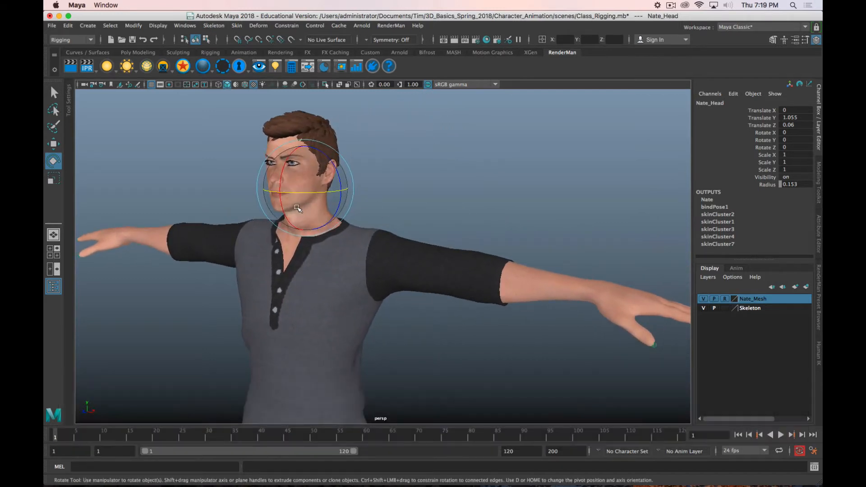
pyautogui.moveTo(295, 192); pyautogui.dragTo(340, 197)
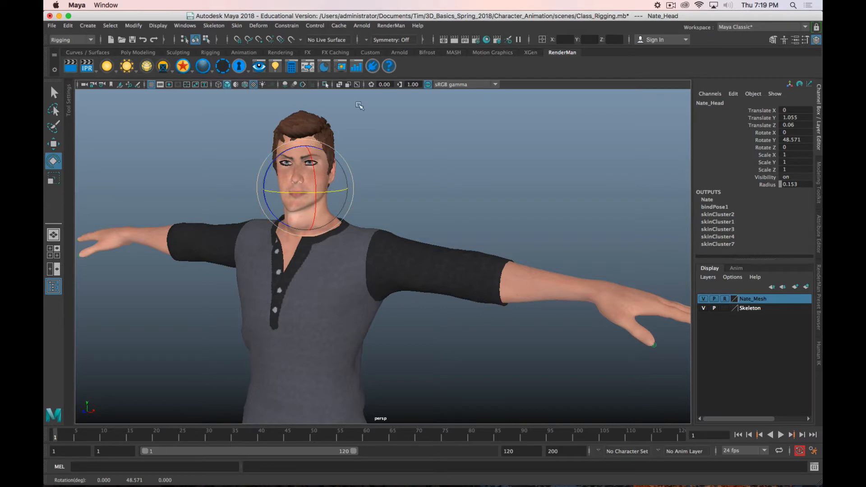
pyautogui.keyDown('alt'); pyautogui.moveTo(359, 102); pyautogui.dragTo(378, 199, button='right'); pyautogui.keyUp('alt')
pyautogui.keyDown('alt'); pyautogui.moveTo(379, 198); pyautogui.dragTo(382, 212, button='middle'); pyautogui.keyUp('alt')
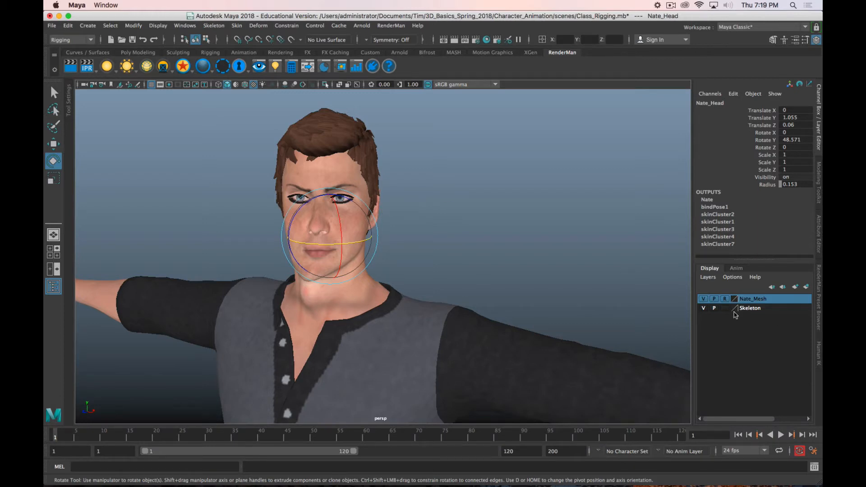
pyautogui.click(724, 299)
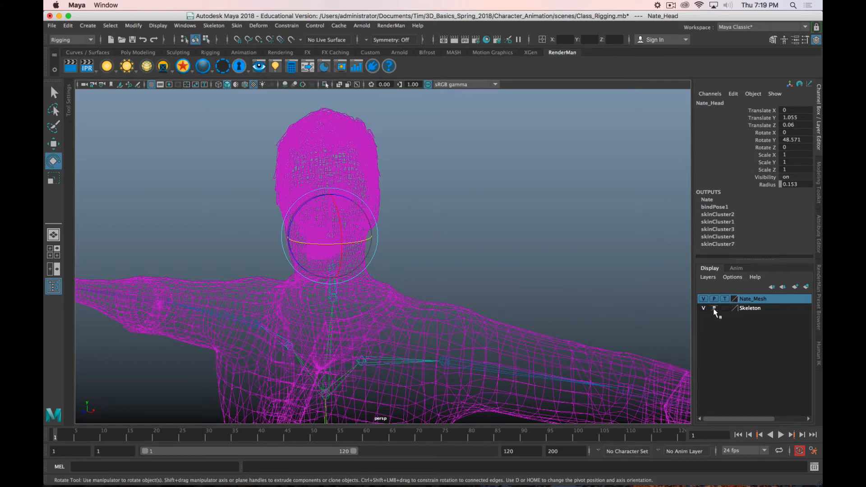
pyautogui.click(724, 299)
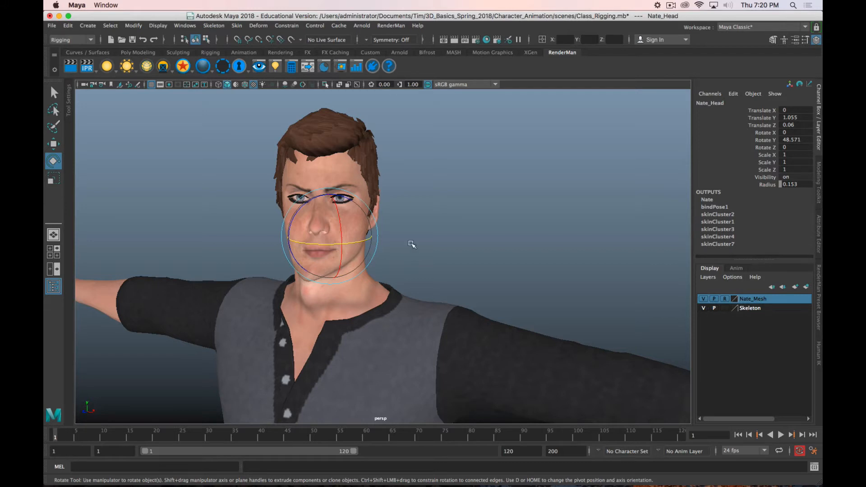
# Step: Activate the Paint Skin Weights tool and open its tool settings
pyautogui.click(236, 27)
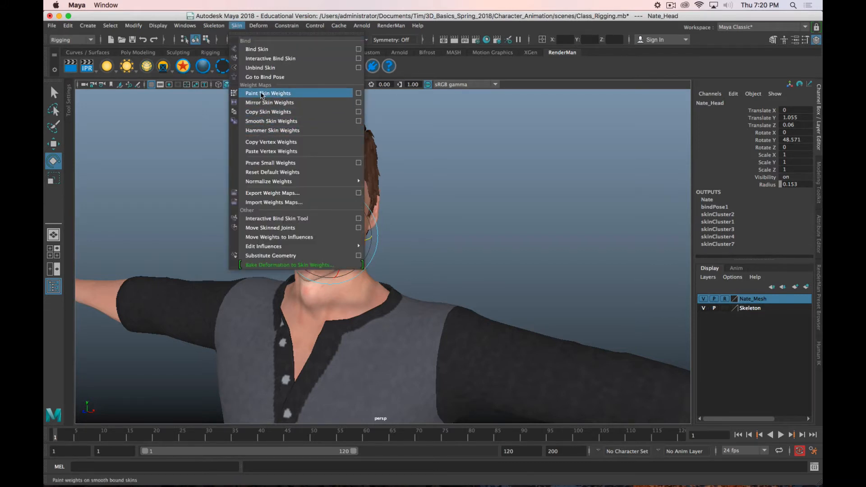
pyautogui.click(299, 93)
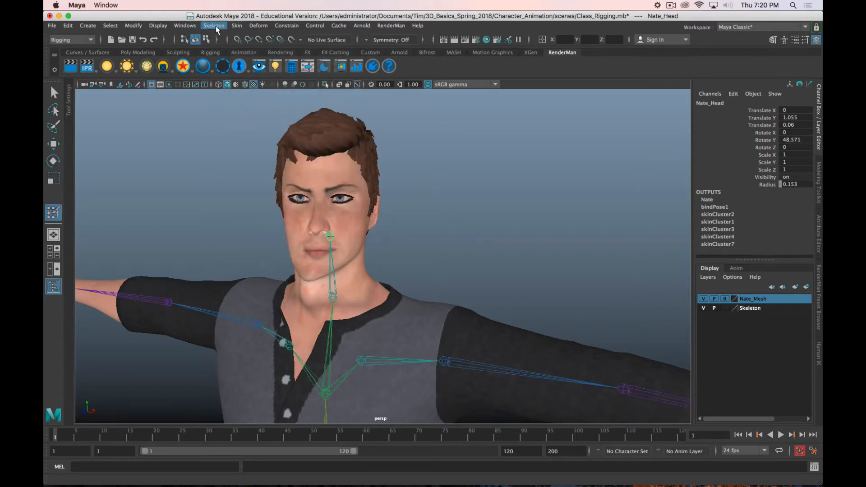
pyautogui.click(236, 26)
pyautogui.click(358, 94)
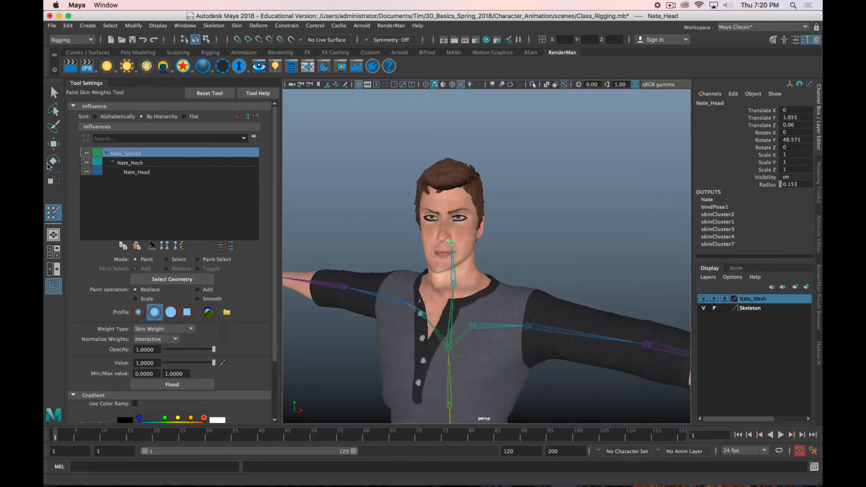
# Step: Make the Nate_Mesh layer selectable, select the Body mesh, and activate Paint Skin Weights on it
pyautogui.moveTo(44, 59)
pyautogui.mouseDown()
pyautogui.moveTo(526, 56)
pyautogui.moveTo(44, 59)
pyautogui.mouseUp()
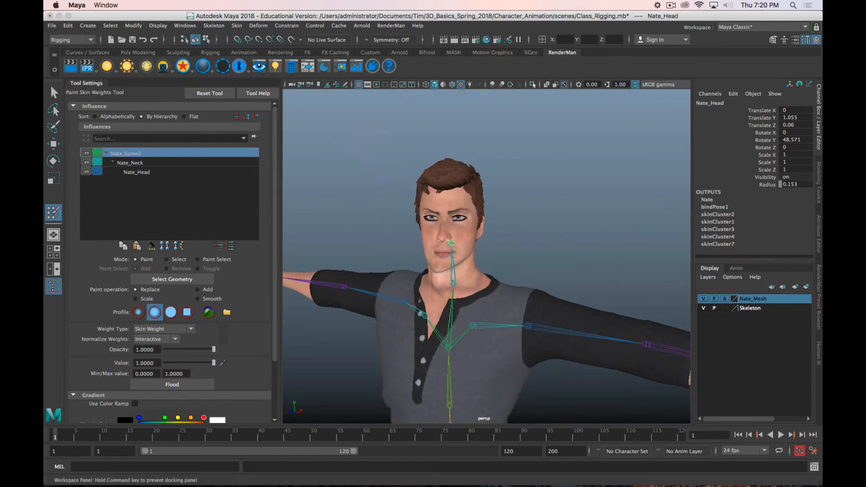
pyautogui.scroll(5, 431, 266)
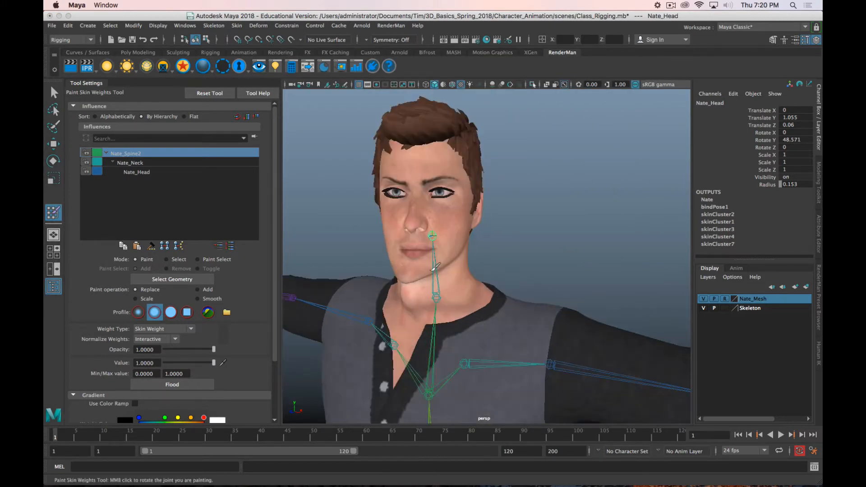
pyautogui.hotkey('alt', 'w')
pyautogui.moveTo(458, 307)
pyautogui.keyDown('alt'); pyautogui.mouseDown()
pyautogui.moveTo(479, 286)
pyautogui.moveTo(479, 269)
pyautogui.mouseUp(); pyautogui.keyUp('alt')
pyautogui.click(53, 212)
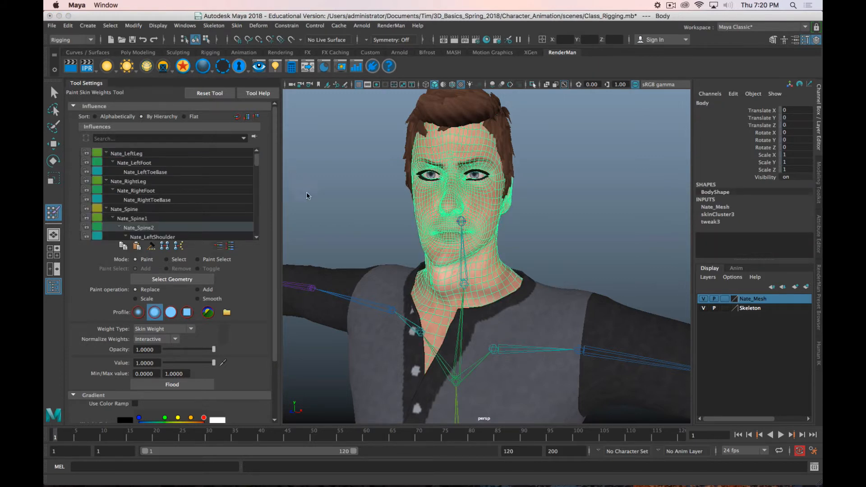
pyautogui.click(197, 281)
# Step: Choose Nate_Head as the influence to display its weights on the Body mesh
pyautogui.scroll(-1, 182, 216)
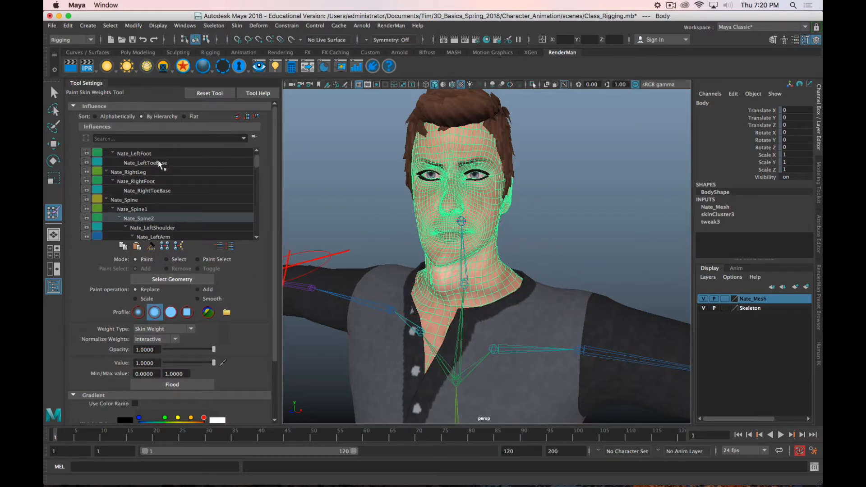
pyautogui.scroll(1, 161, 204)
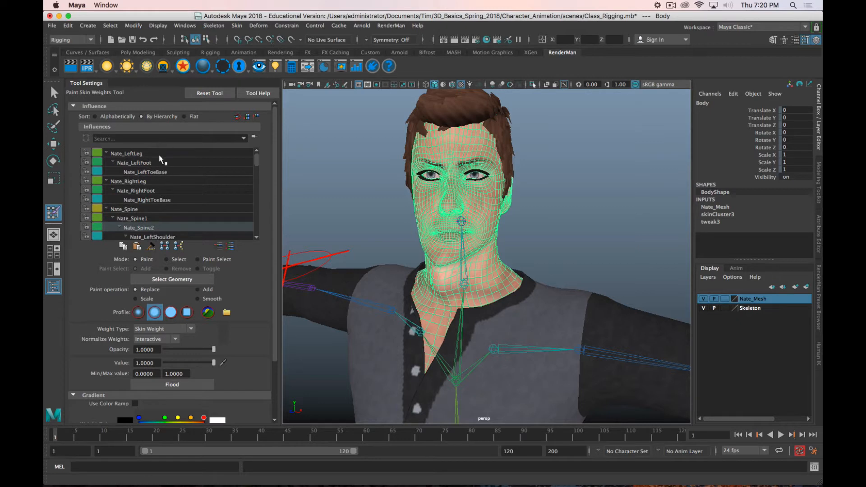
pyautogui.scroll(-7, 144, 196)
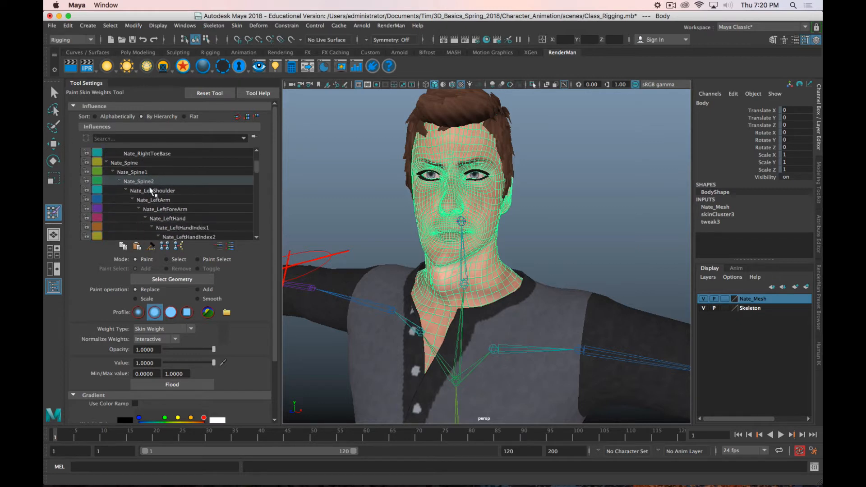
pyautogui.click(671, 5)
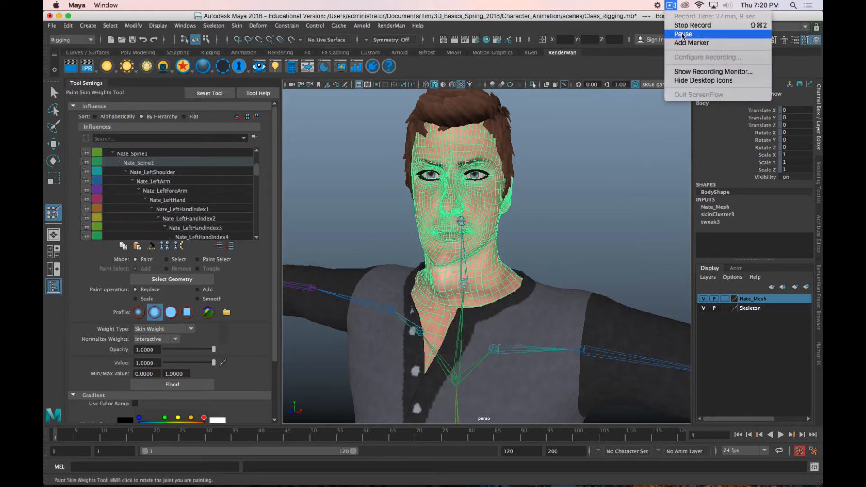
pyautogui.click(694, 33)
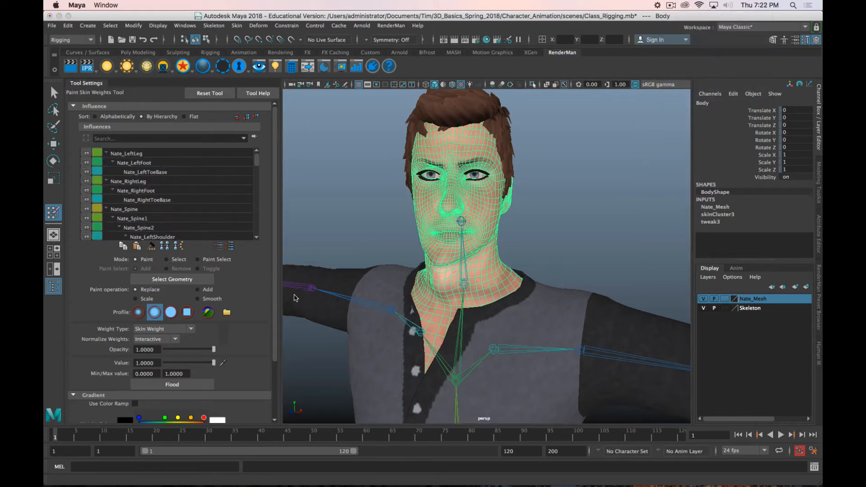
pyautogui.scroll(-14, 199, 194)
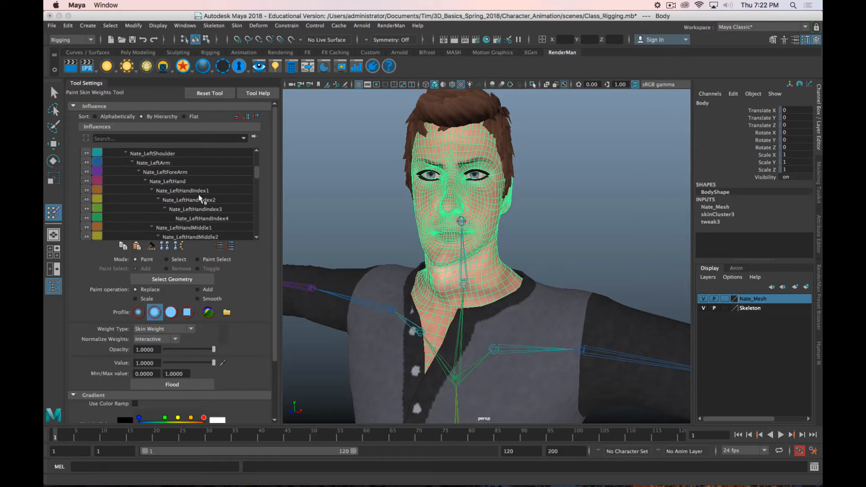
pyautogui.scroll(-16, 198, 197)
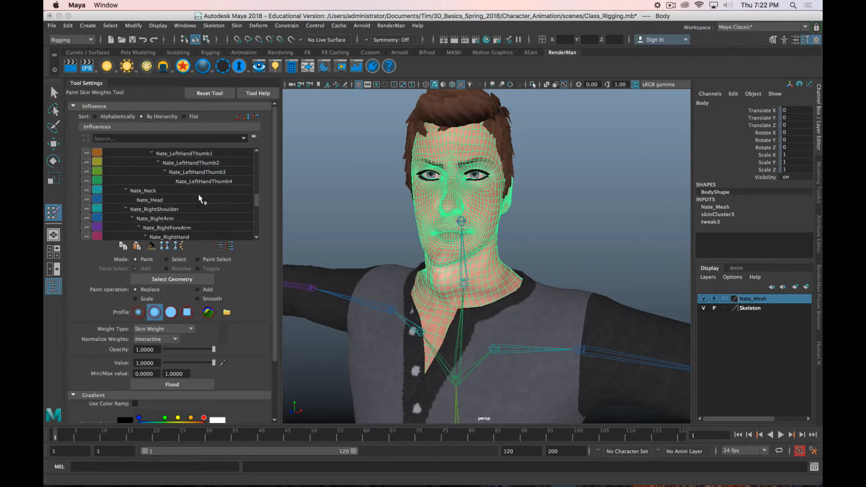
pyautogui.click(150, 200)
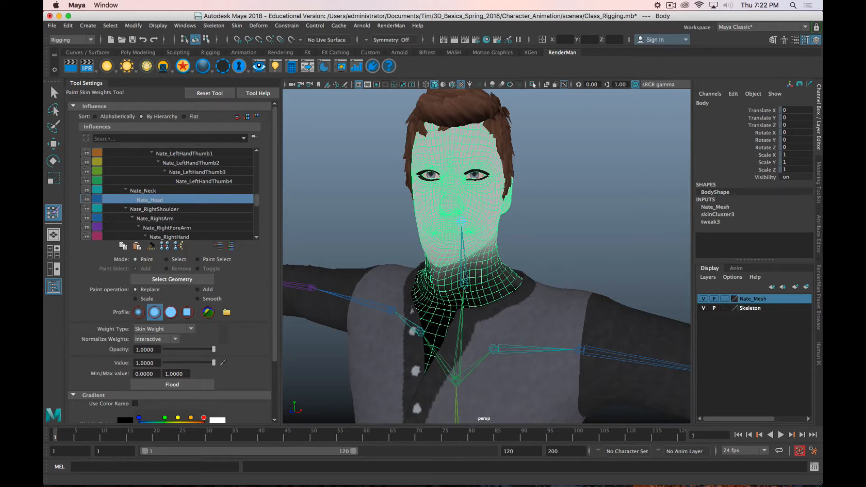
# Step: Select Body under Nate_Mesh_Group in the Outliner and choose the Nate_Head influence again
pyautogui.moveTo(289, 485); pyautogui.dragTo(350, 61)
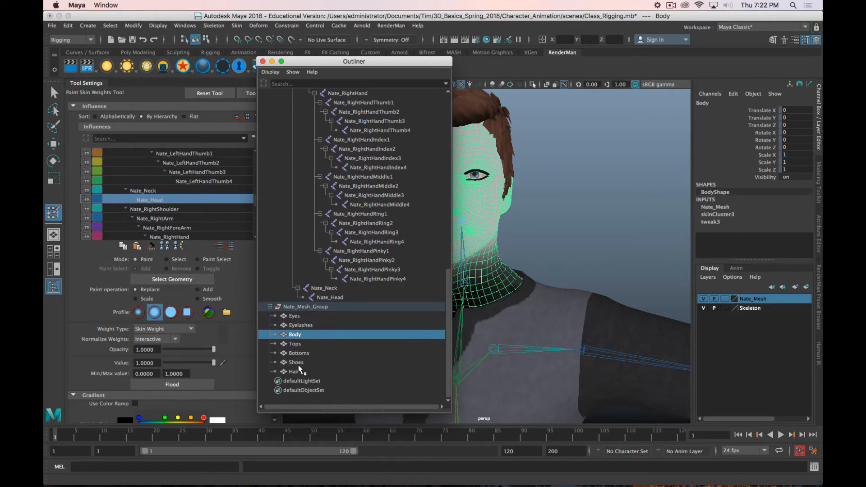
pyautogui.click(299, 335)
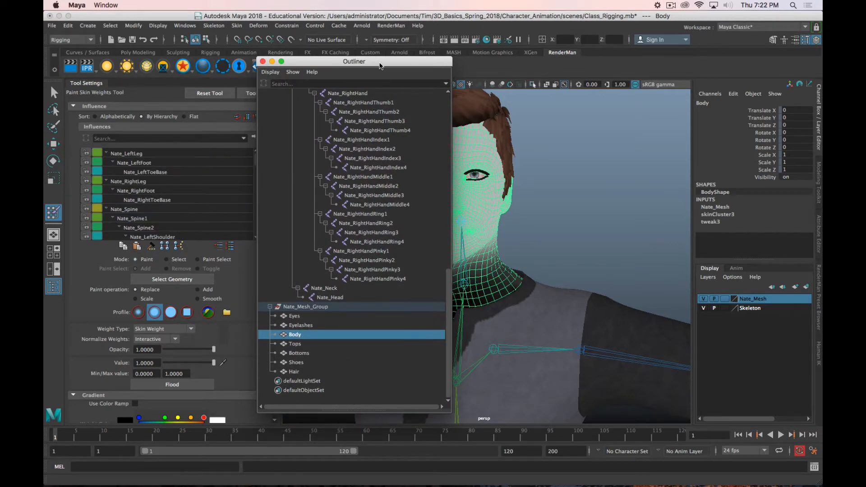
pyautogui.moveTo(379, 64); pyautogui.dragTo(288, 486)
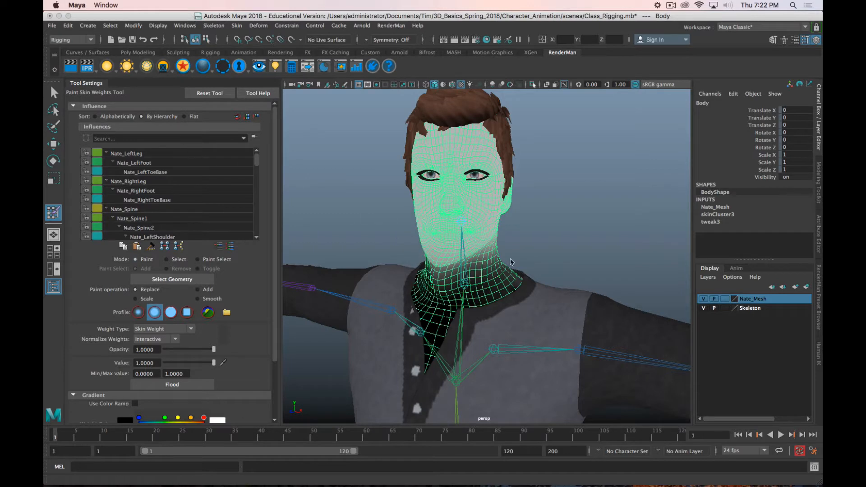
pyautogui.scroll(-3, 178, 183)
pyautogui.scroll(-6, 177, 189)
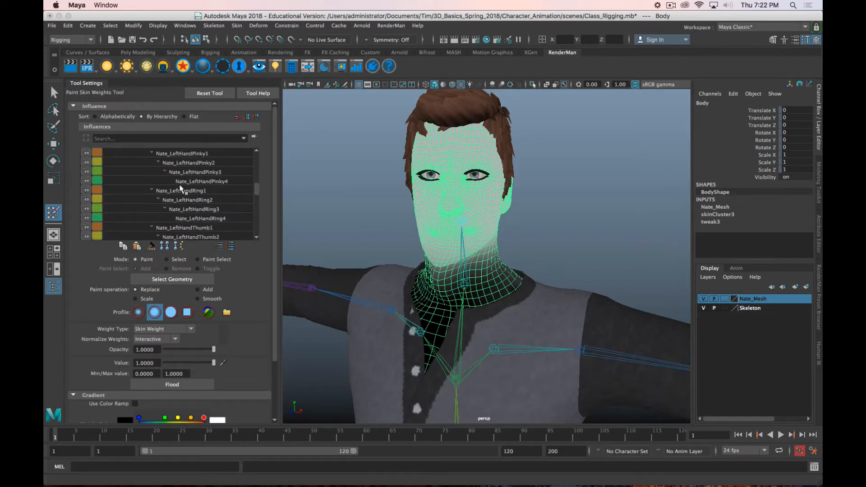
pyautogui.click(153, 220)
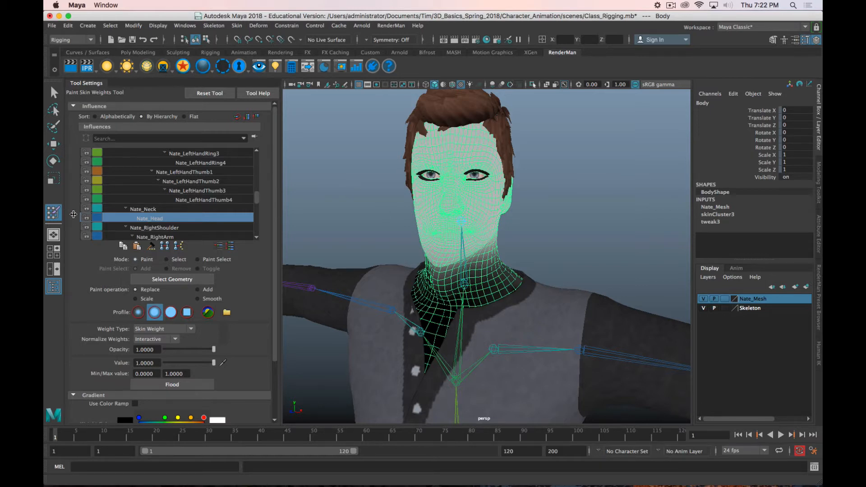
# Step: Preview the head weights with Use Color Ramp and its color presets, and switch the color ramp back off
pyautogui.scroll(-3, 232, 299)
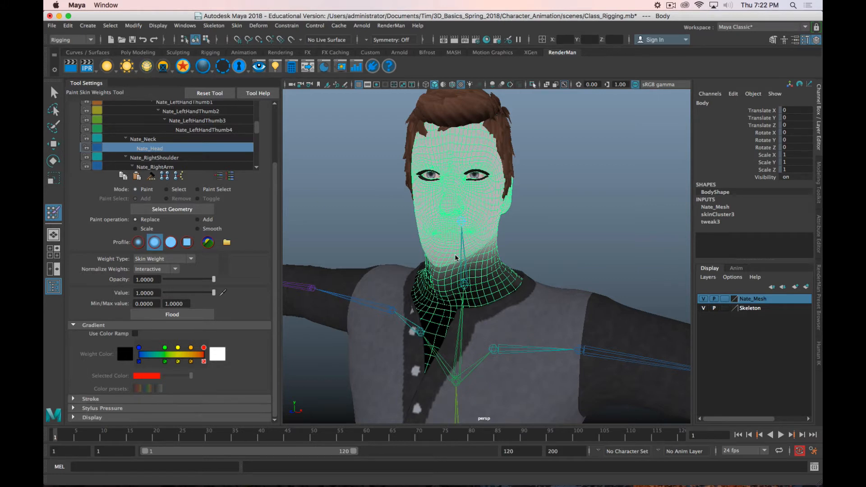
pyautogui.click(135, 334)
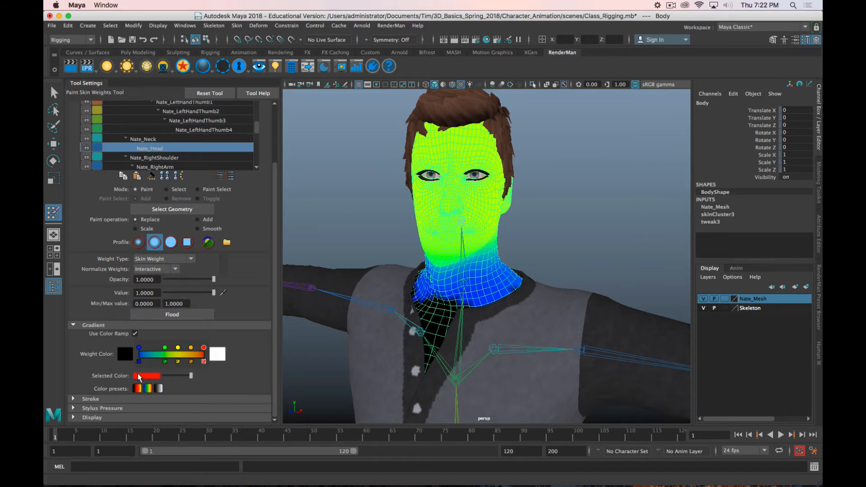
pyautogui.click(137, 389)
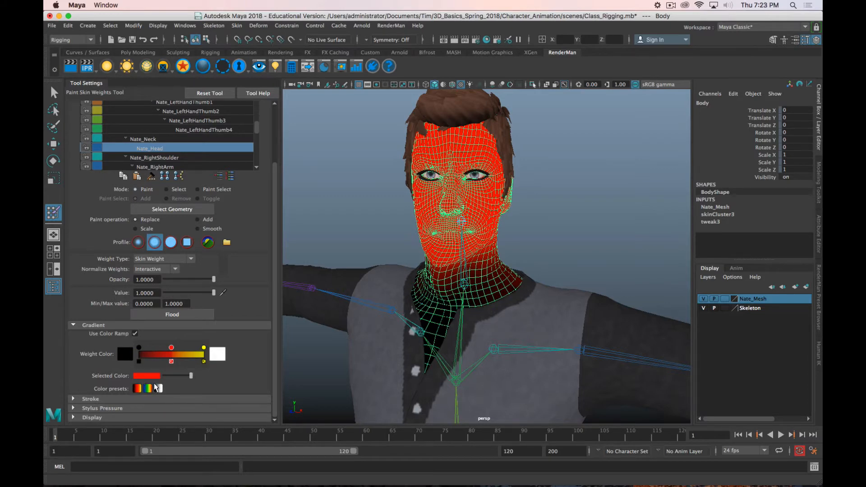
pyautogui.click(159, 388)
pyautogui.click(138, 389)
pyautogui.click(135, 334)
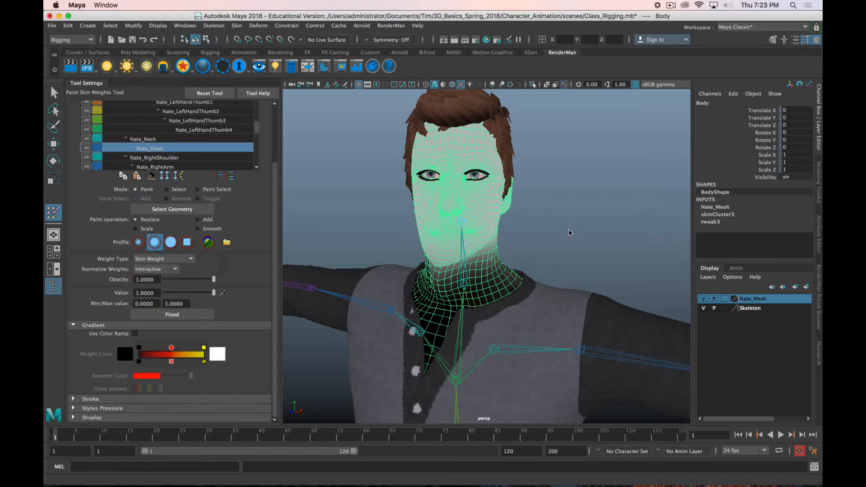
# Step: Collapse the finger joints under Nate_RightHand and Nate_LeftHand in the influence hierarchy
pyautogui.moveTo(273, 203); pyautogui.dragTo(274, 146)
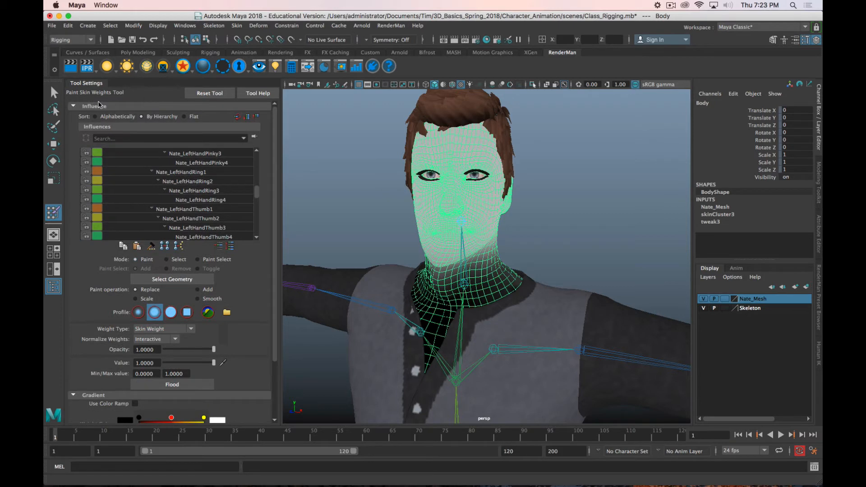
pyautogui.scroll(-5, 142, 172)
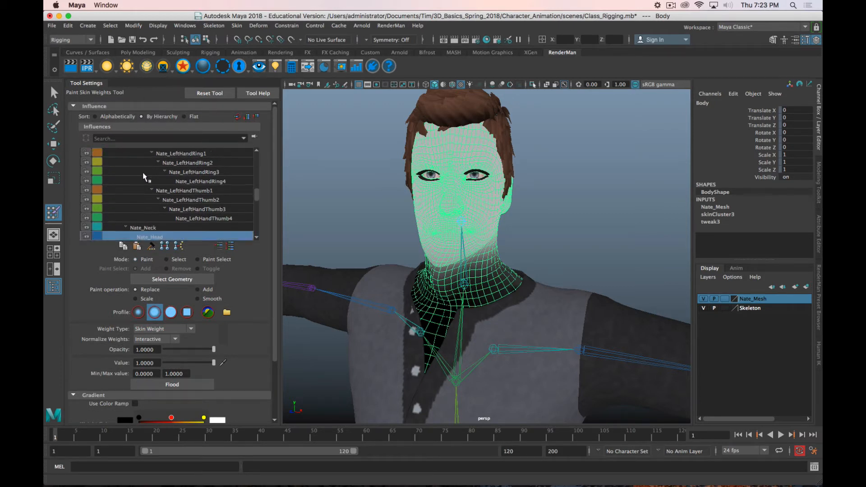
pyautogui.scroll(4, 142, 171)
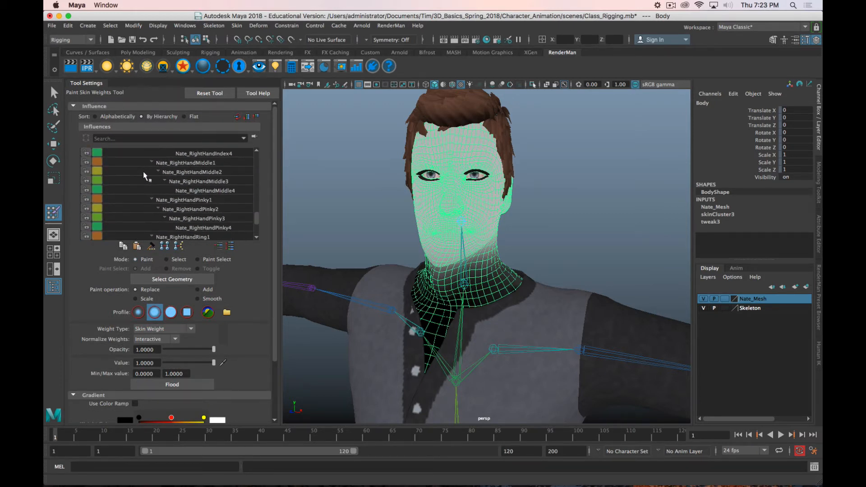
pyautogui.scroll(1, 155, 185)
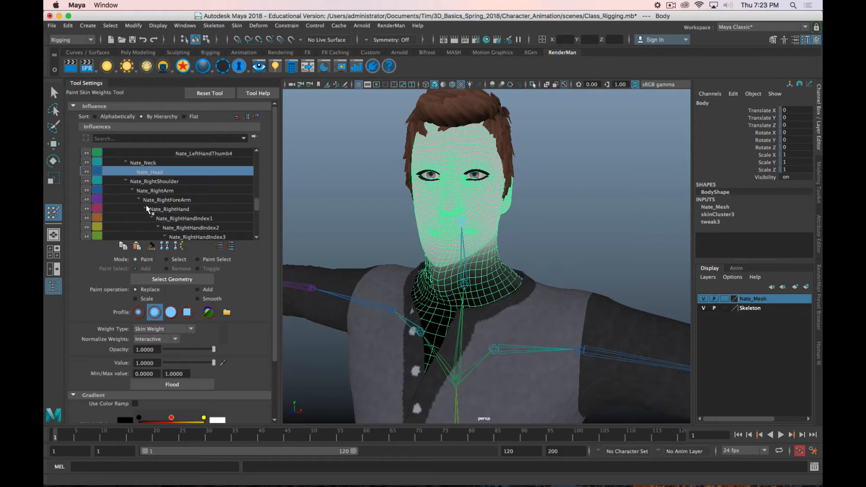
pyautogui.scroll(3, 151, 211)
pyautogui.scroll(6, 166, 192)
pyautogui.scroll(15, 165, 193)
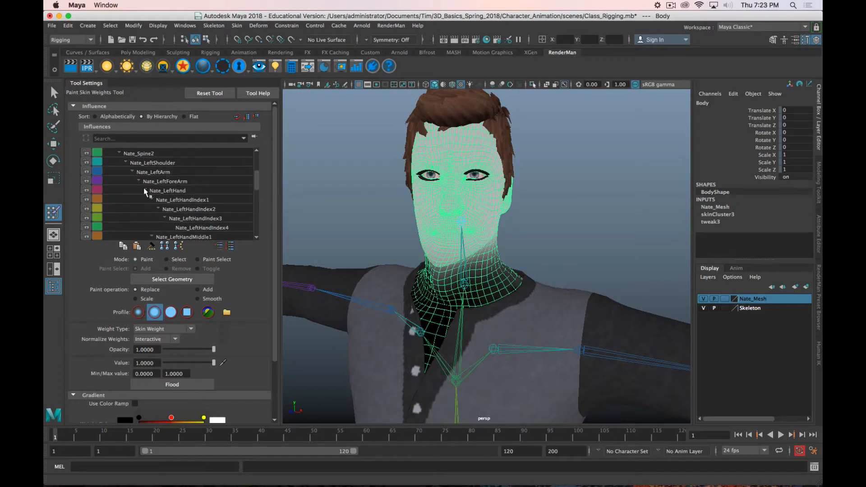
pyautogui.click(145, 190)
pyautogui.click(200, 209)
pyautogui.scroll(-1, 201, 193)
pyautogui.scroll(9, 201, 193)
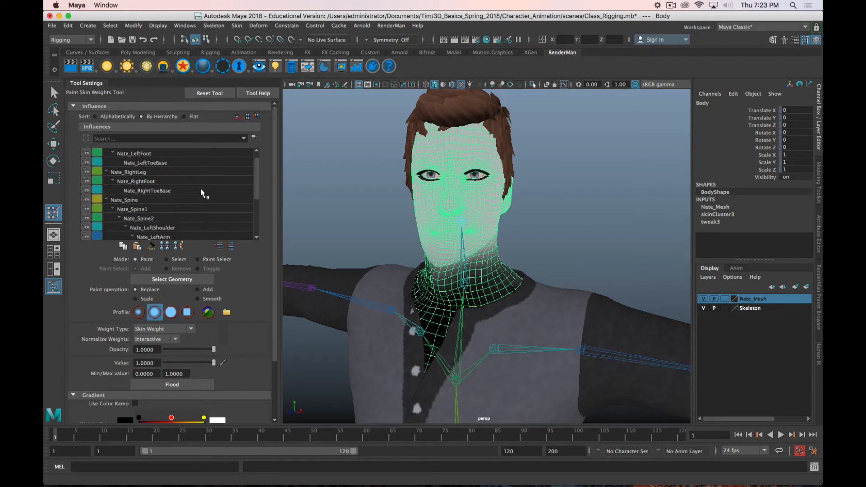
# Step: Examine the Body weights of the Nate_Spine, Nate_Spine1 and Nate_Spine2 influences with the upper body in view
pyautogui.scroll(-2, 201, 193)
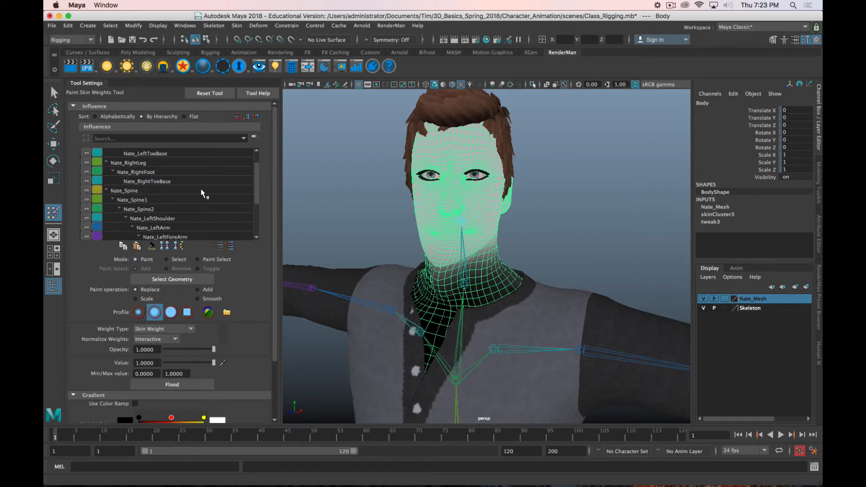
pyautogui.click(131, 191)
pyautogui.press('f')
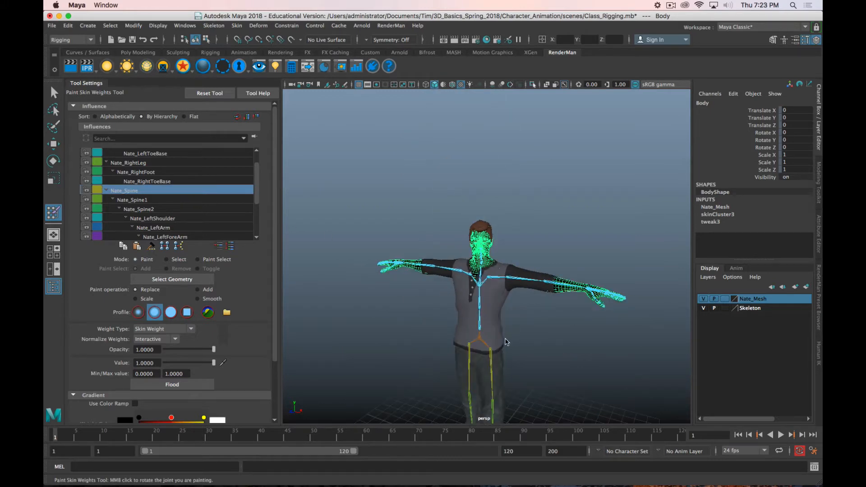
pyautogui.scroll(2, 481, 334)
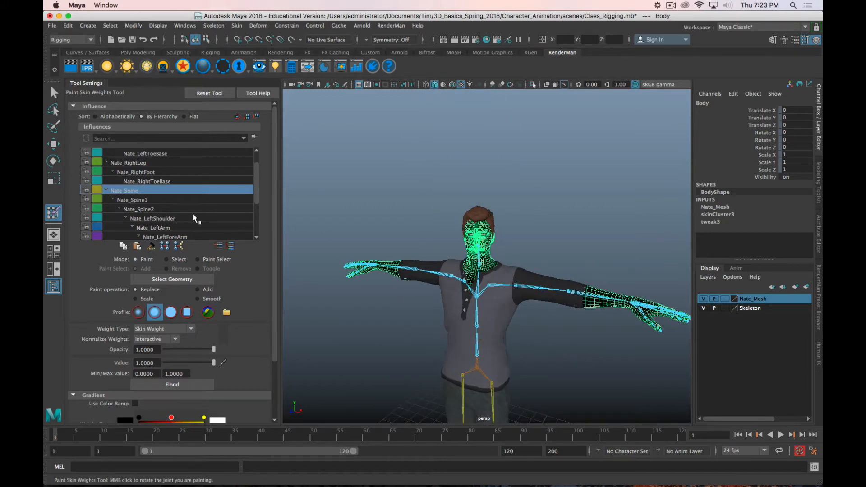
pyautogui.scroll(2, 194, 219)
pyautogui.scroll(-1, 195, 219)
pyautogui.click(148, 209)
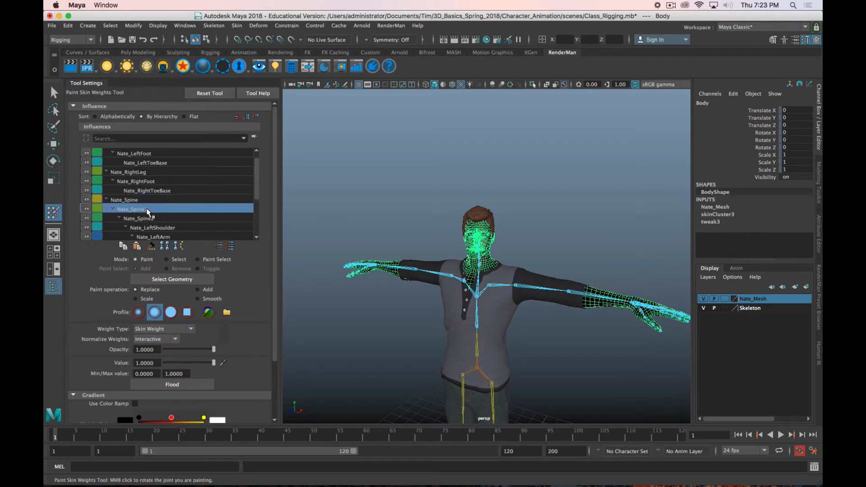
pyautogui.click(151, 218)
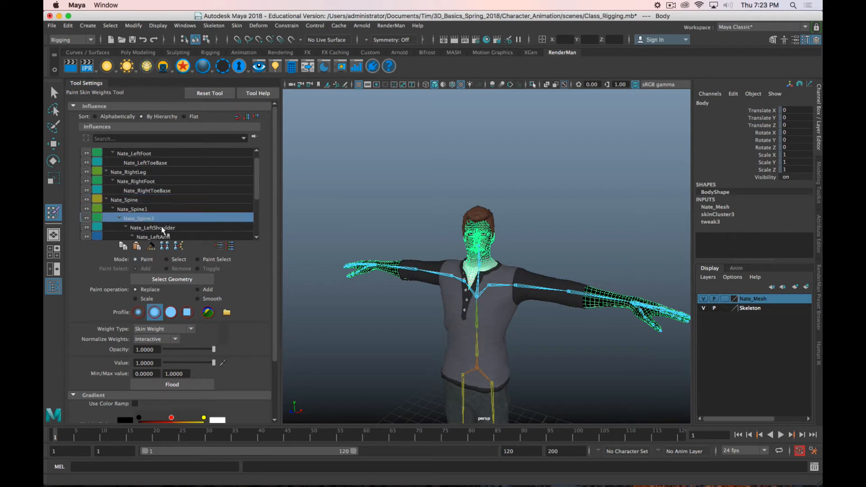
# Step: Examine the Body weights of Nate_LeftShoulder, Nate_LeftArm, Nate_LeftForeArm and Nate_LeftHand one after another
pyautogui.click(165, 229)
pyautogui.scroll(-2, 190, 215)
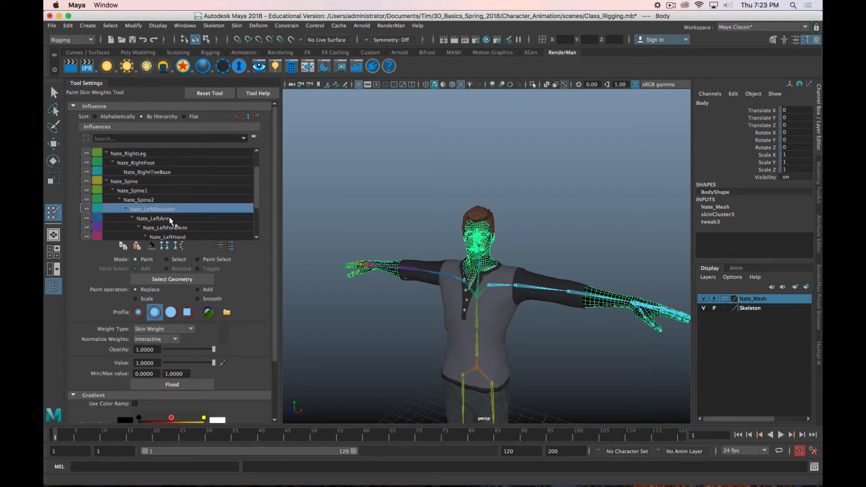
pyautogui.click(174, 219)
pyautogui.click(185, 228)
pyautogui.scroll(-5, 193, 216)
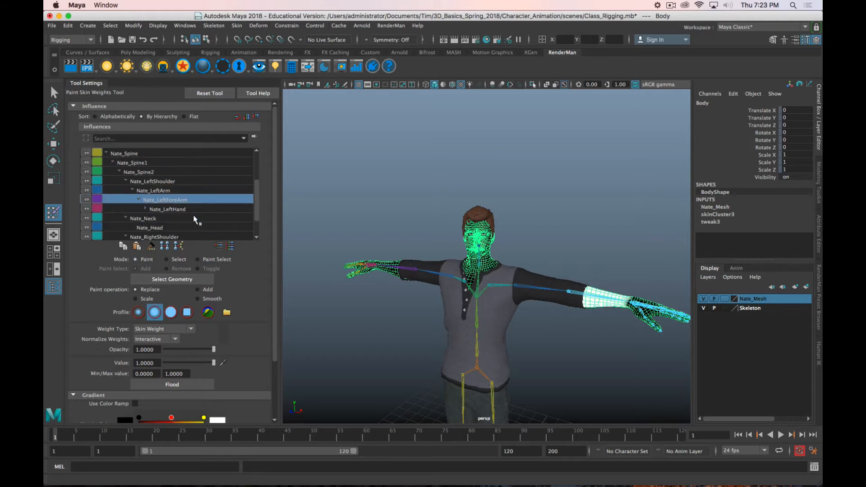
pyautogui.click(181, 190)
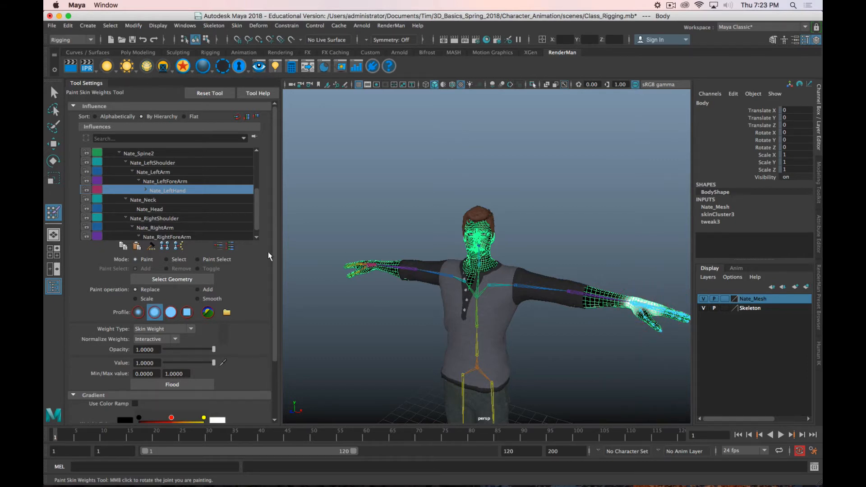
# Step: Inspect the Nate_Neck influence weights up close and choose Nate_Head as the active influence
pyautogui.click(152, 202)
pyautogui.scroll(10, 468, 234)
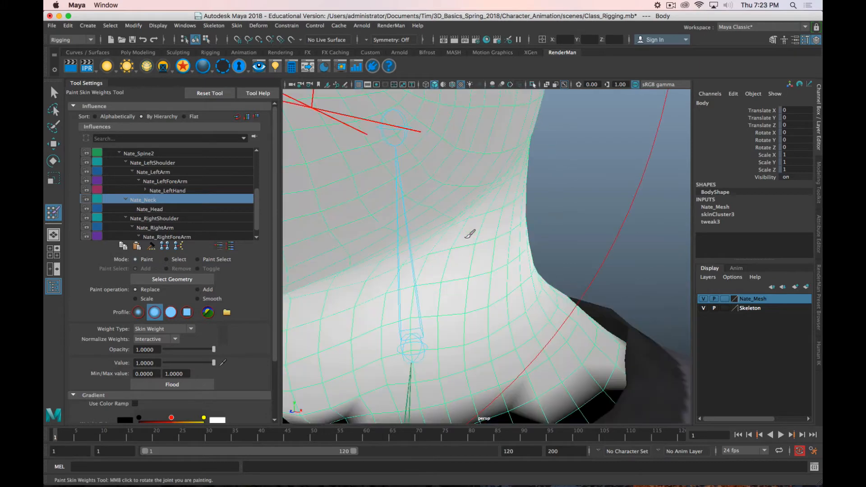
pyautogui.scroll(-5, 471, 236)
pyautogui.click(153, 209)
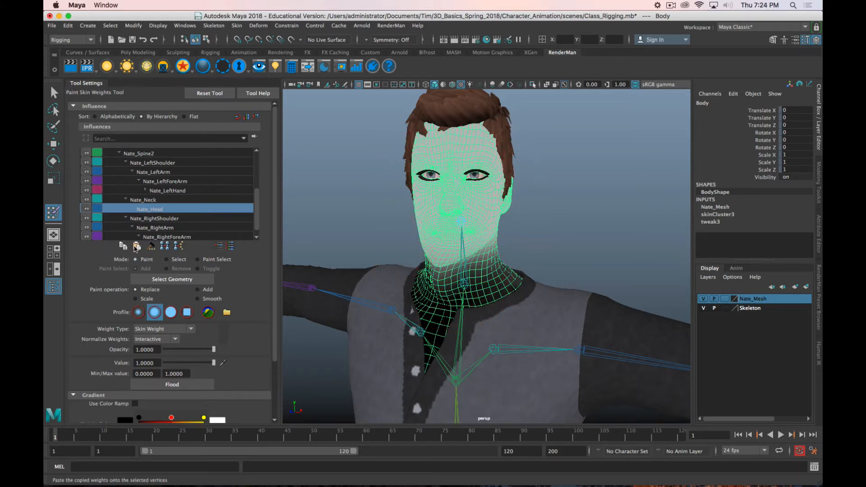
# Step: Paint Nate_Head influence weights of 1.0 over the face of the Body mesh
pyautogui.scroll(-5, 96, 271)
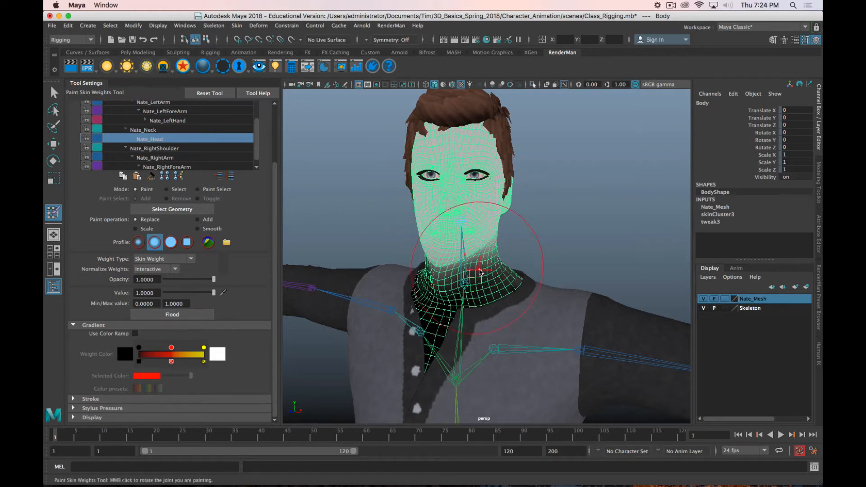
pyautogui.moveTo(479, 223)
pyautogui.mouseDown()
pyautogui.moveTo(473, 189)
pyautogui.moveTo(505, 172)
pyautogui.moveTo(492, 220)
pyautogui.moveTo(449, 228)
pyautogui.moveTo(464, 145)
pyautogui.moveTo(469, 212)
pyautogui.moveTo(471, 201)
pyautogui.mouseUp()
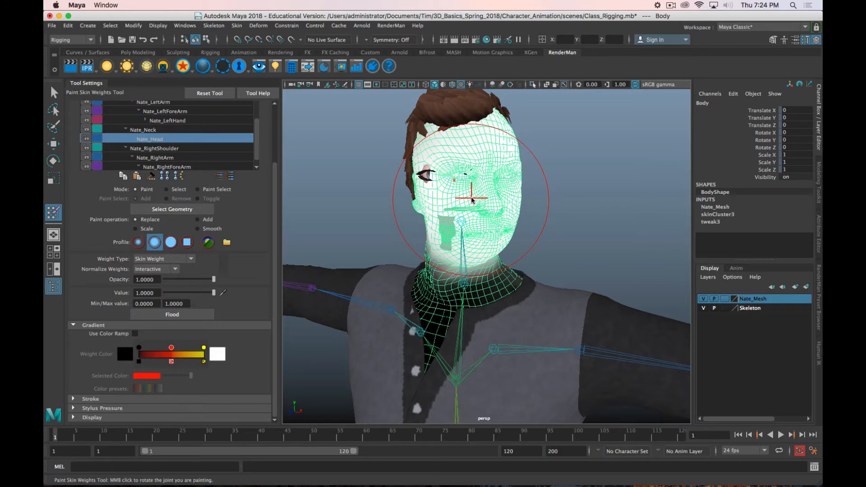
pyautogui.moveTo(471, 200)
pyautogui.keyDown('alt'); pyautogui.mouseDown()
pyautogui.moveTo(349, 193)
pyautogui.moveTo(515, 199)
pyautogui.moveTo(497, 191)
pyautogui.moveTo(518, 186)
pyautogui.mouseUp(); pyautogui.keyUp('alt')
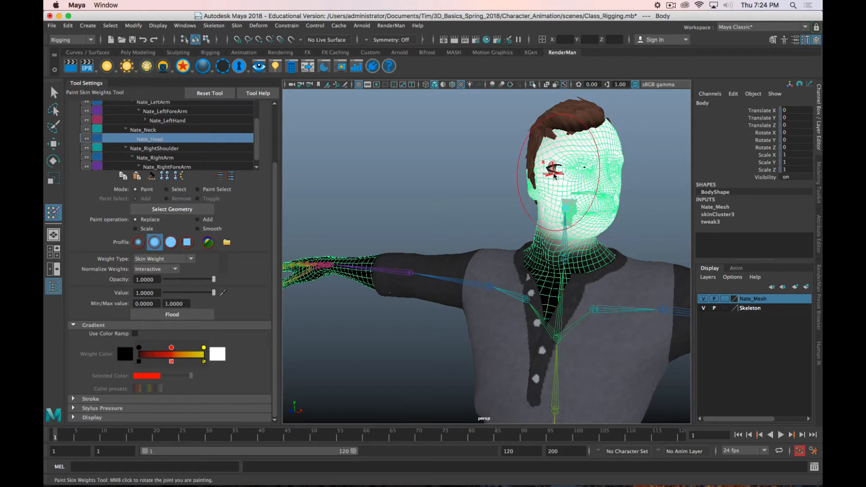
# Step: Set the paint value to 0 and paint Nate_Head weights across the face
pyautogui.moveTo(213, 293); pyautogui.dragTo(165, 293)
pyautogui.moveTo(599, 184); pyautogui.dragTo(624, 171, button='middle')
pyautogui.moveTo(586, 146)
pyautogui.mouseDown()
pyautogui.moveTo(547, 226)
pyautogui.moveTo(538, 221)
pyautogui.moveTo(550, 129)
pyautogui.mouseUp()
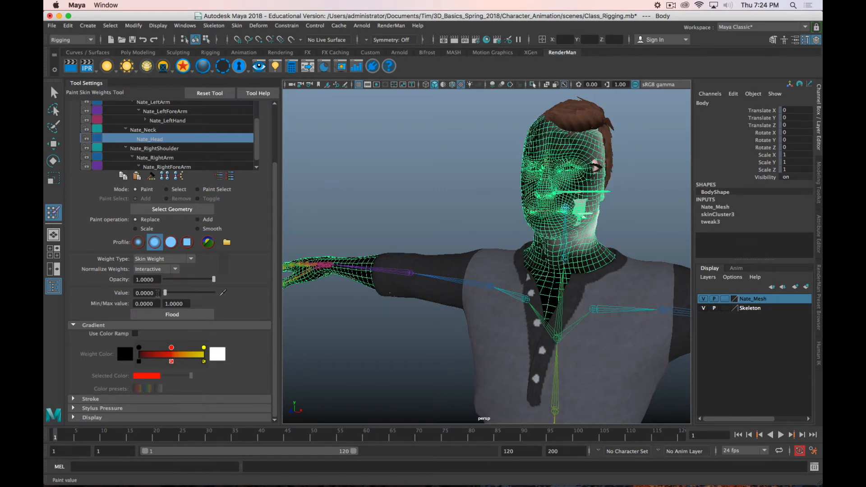
# Step: Set the paint value to 0.5728 and repaint the Nate_Head weights across the face
pyautogui.moveTo(165, 293); pyautogui.dragTo(193, 296)
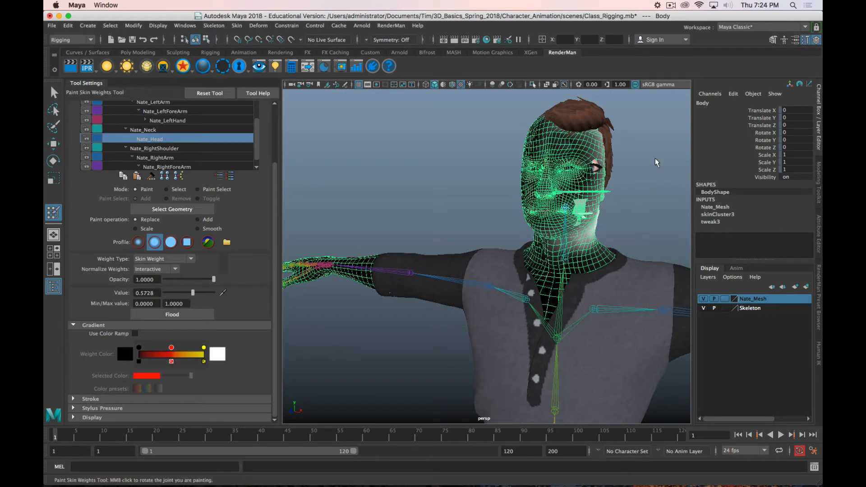
pyautogui.moveTo(573, 178)
pyautogui.mouseDown()
pyautogui.moveTo(514, 179)
pyautogui.moveTo(581, 163)
pyautogui.moveTo(568, 237)
pyautogui.moveTo(546, 137)
pyautogui.moveTo(592, 115)
pyautogui.mouseUp()
pyautogui.moveTo(592, 188); pyautogui.dragTo(538, 209)
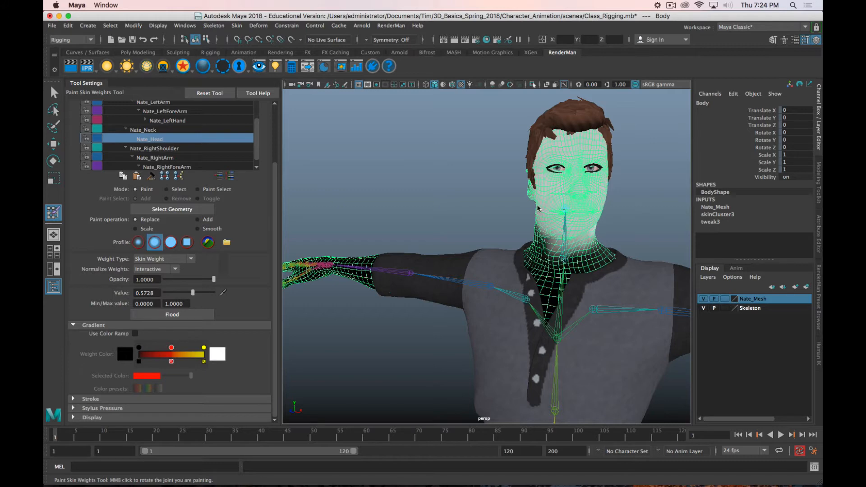
# Step: Hide the Eyes, Eyelashes and Hair meshes of Nate_Mesh_Group
pyautogui.keyDown('alt'); pyautogui.moveTo(470, 202); pyautogui.dragTo(518, 210); pyautogui.keyUp('alt')
pyautogui.press('super+grave')
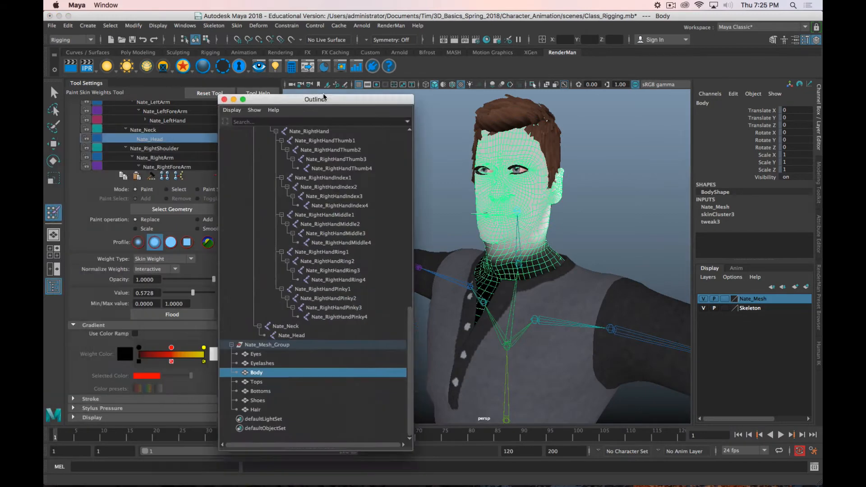
pyautogui.moveTo(378, 96); pyautogui.dragTo(458, 36)
pyautogui.click(342, 291)
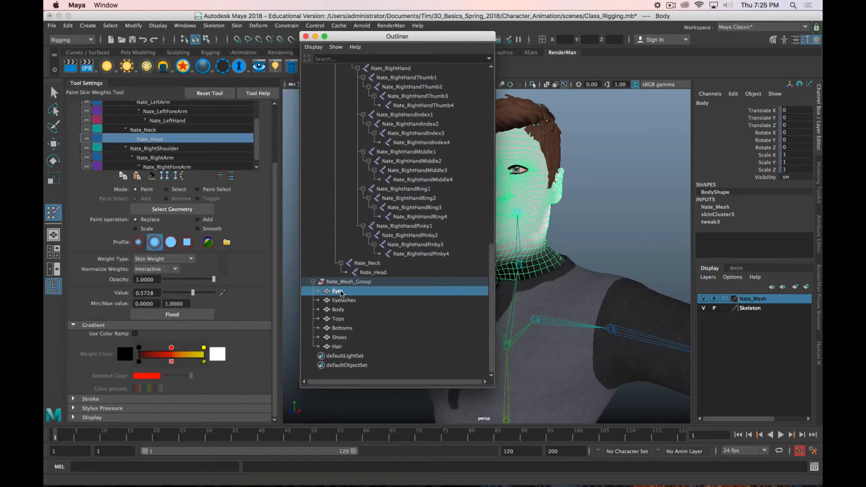
pyautogui.keyDown('shift'); pyautogui.click(349, 300); pyautogui.keyUp('shift')
pyautogui.rightClick(349, 301)
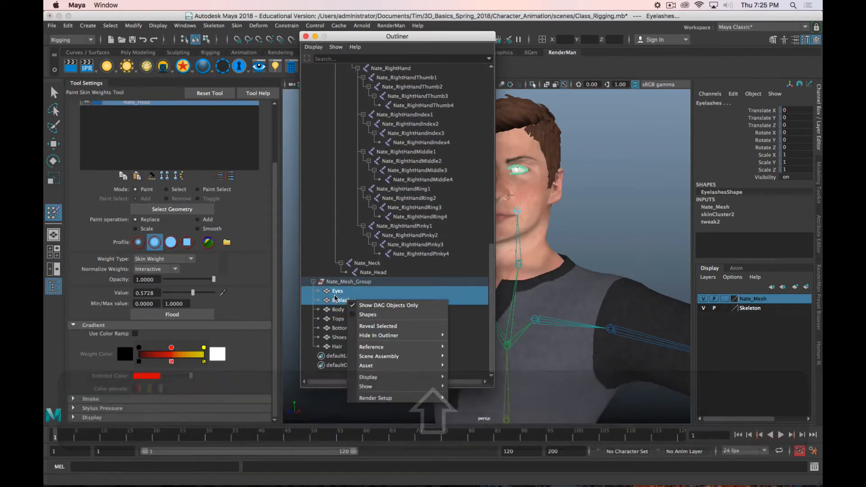
pyautogui.moveTo(414, 379)
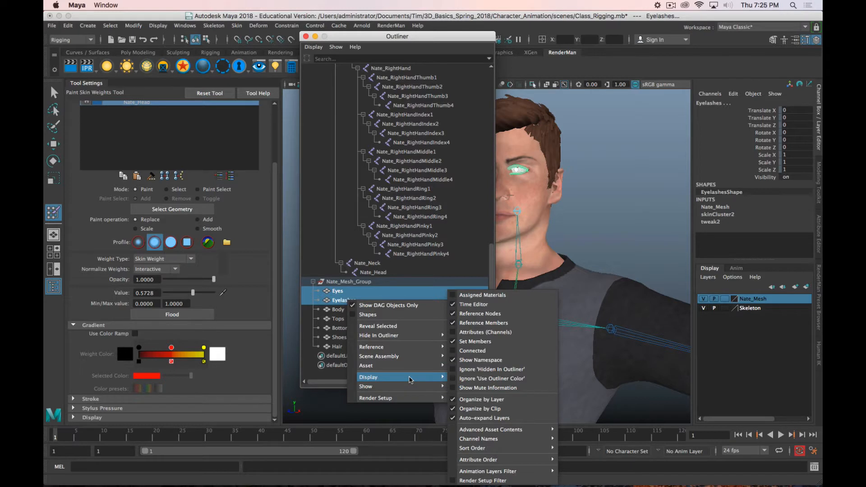
pyautogui.click(319, 287)
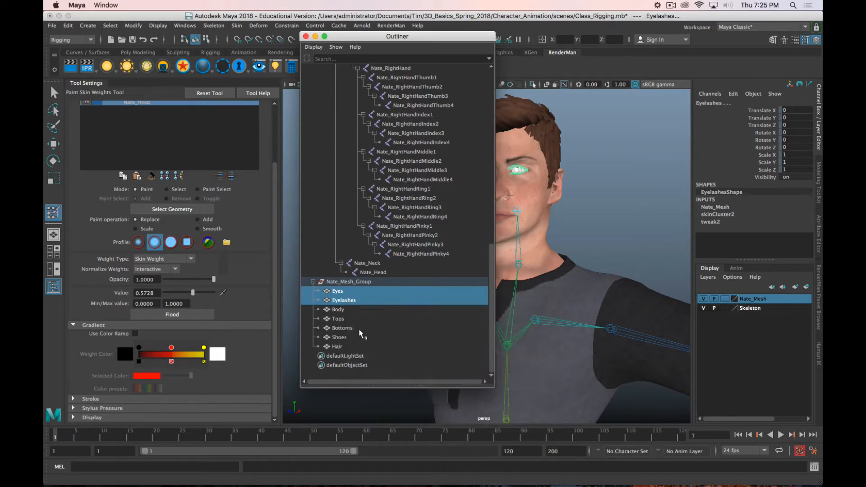
pyautogui.keyDown('super'); pyautogui.click(338, 346); pyautogui.keyUp('super')
pyautogui.click(158, 25)
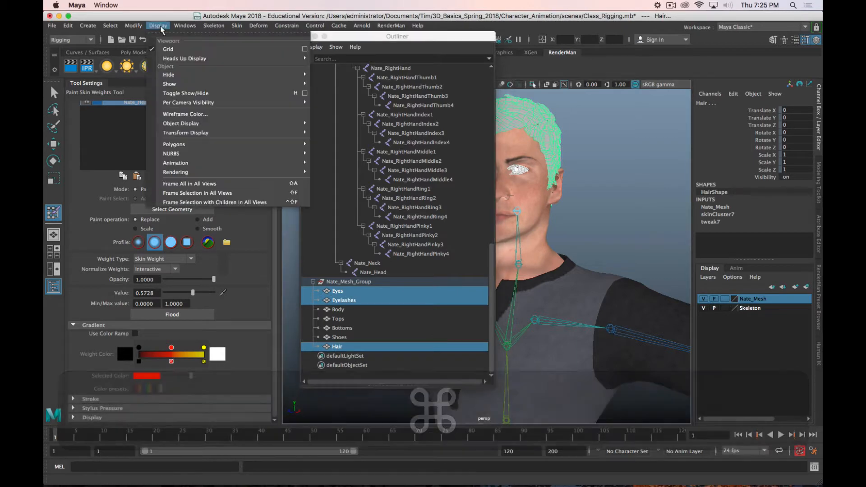
pyautogui.moveTo(256, 76)
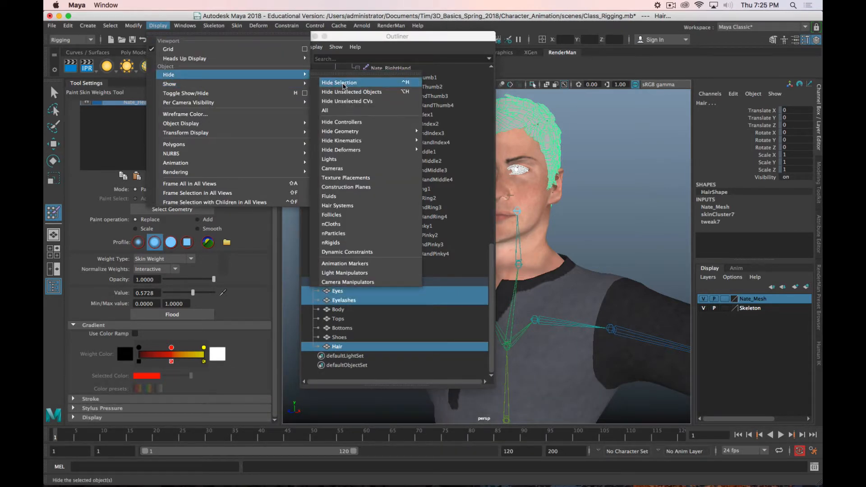
pyautogui.click(344, 85)
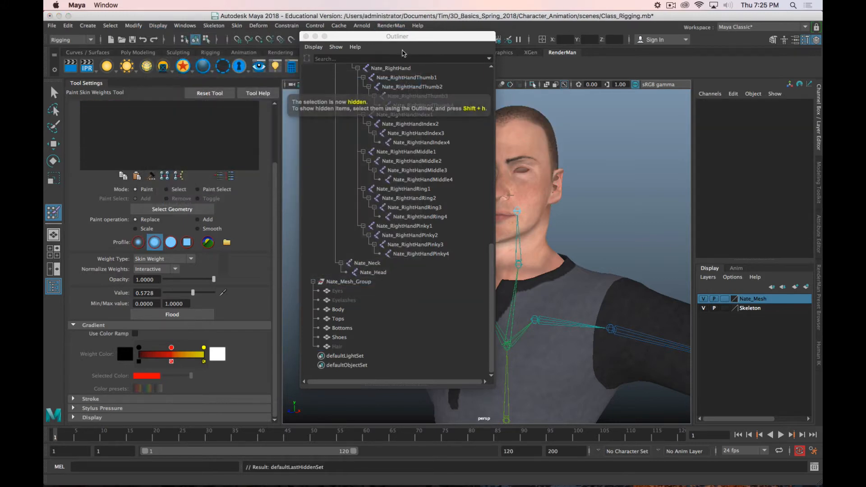
pyautogui.click(306, 36)
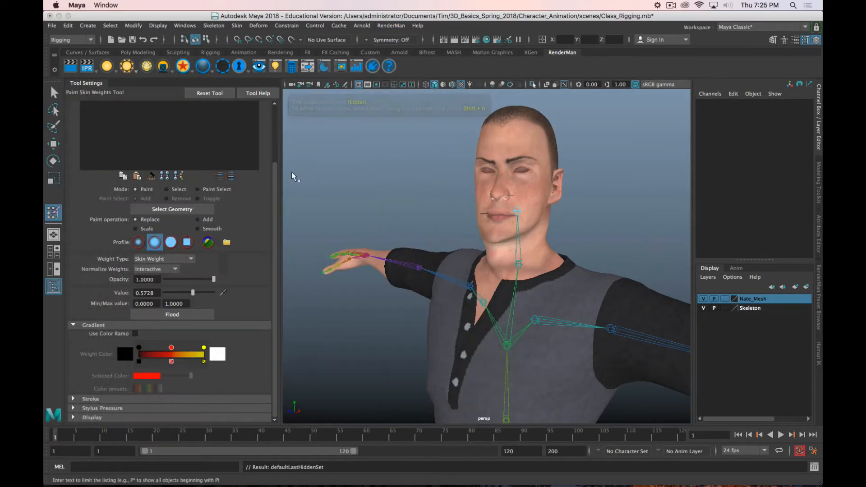
# Step: Select the Body mesh for weight painting again and collapse the Nate_LeftArm and Nate_RightArm branches in the influence hierarchy
pyautogui.scroll(5, 505, 231)
pyautogui.keyDown('alt'); pyautogui.moveTo(514, 198); pyautogui.dragTo(474, 250); pyautogui.keyUp('alt')
pyautogui.keyDown('alt'); pyautogui.moveTo(588, 235); pyautogui.dragTo(544, 228, button='middle'); pyautogui.keyUp('alt')
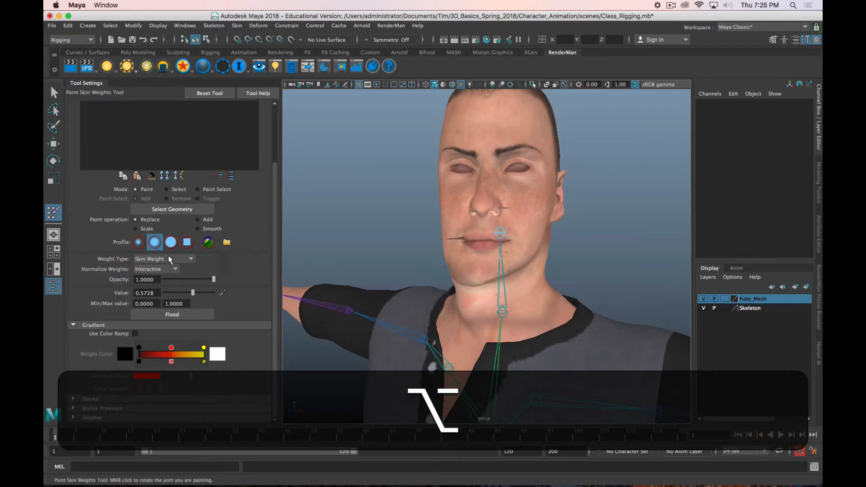
pyautogui.scroll(3, 214, 229)
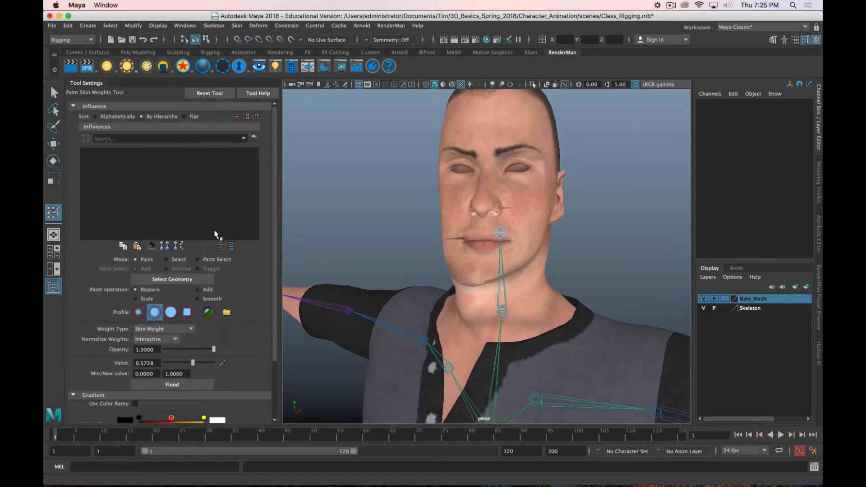
pyautogui.click(465, 302)
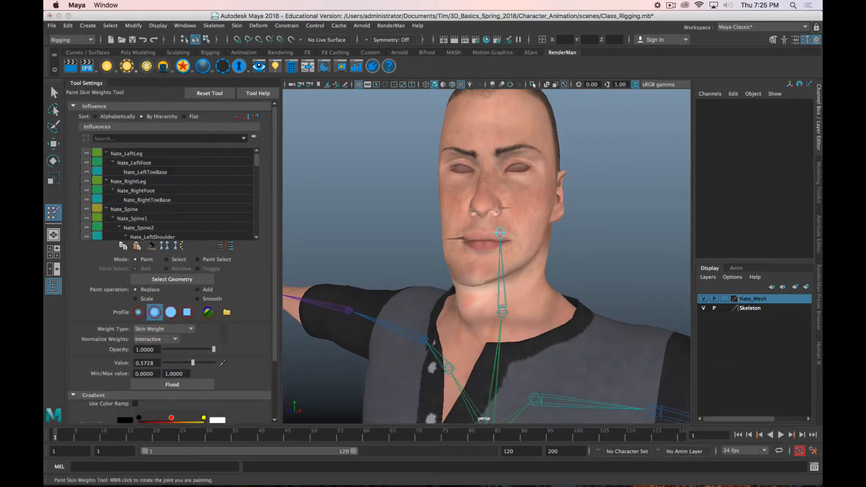
pyautogui.scroll(-5, 170, 195)
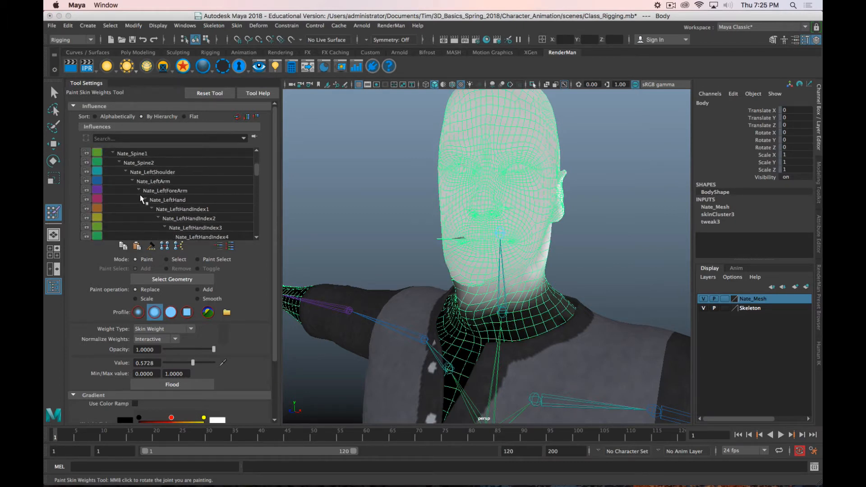
pyautogui.click(132, 181)
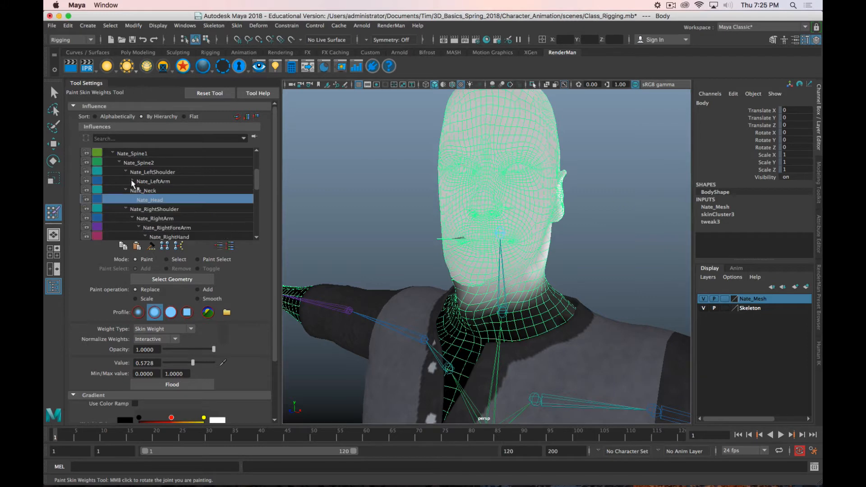
pyautogui.click(131, 217)
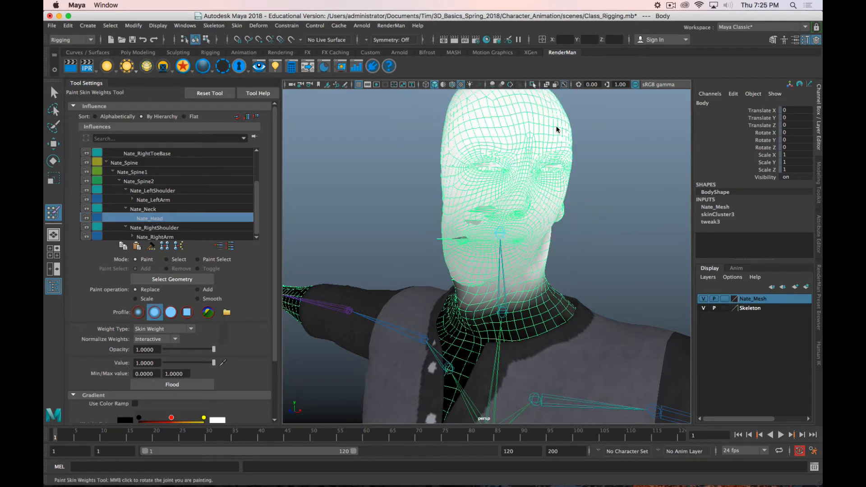
# Step: Paint Nate_Head weights with a value of 1.0 over the face and the top of the head
pyautogui.press('alt')
pyautogui.keyDown('alt'); pyautogui.moveTo(577, 133); pyautogui.dragTo(558, 149); pyautogui.keyUp('alt')
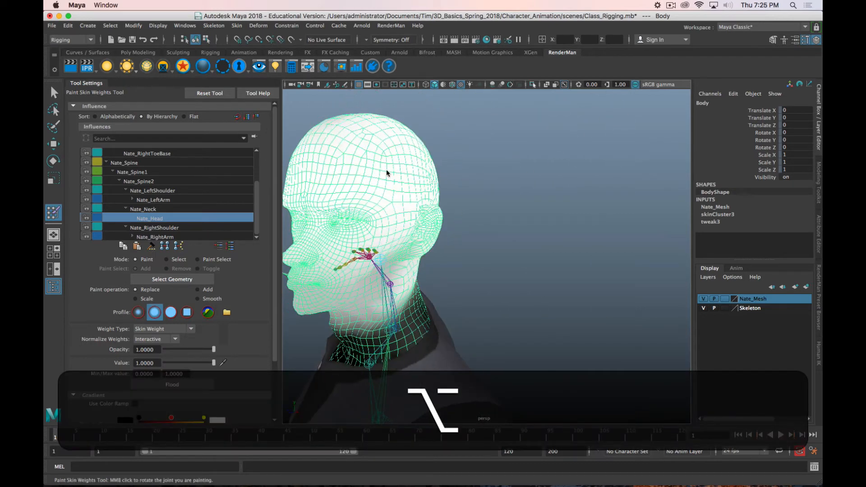
pyautogui.moveTo(386, 174)
pyautogui.keyDown('alt'); pyautogui.mouseDown()
pyautogui.moveTo(560, 169)
pyautogui.moveTo(547, 175)
pyautogui.mouseUp(); pyautogui.keyUp('alt')
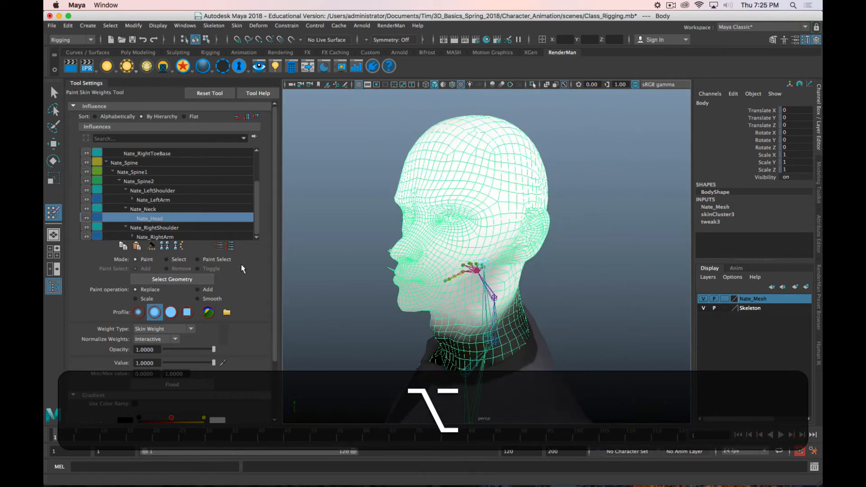
# Step: Expand the stroke settings and reduce the upper brush radius to 0.2794
pyautogui.scroll(-5, 240, 263)
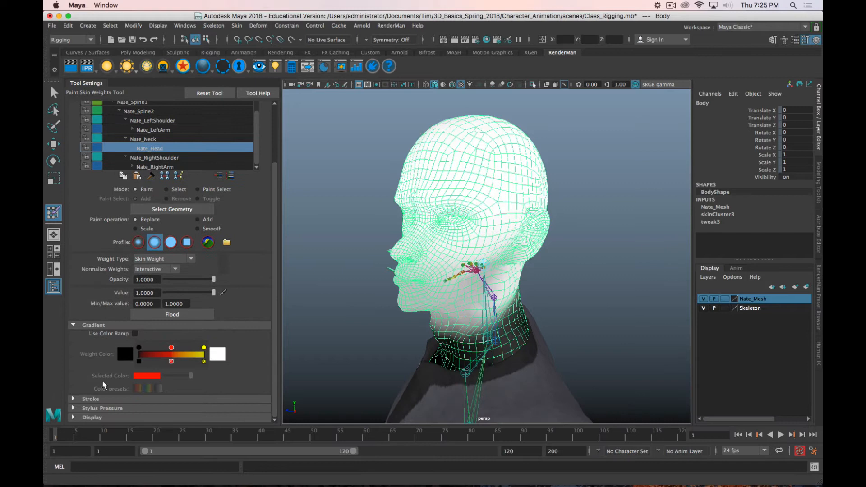
pyautogui.click(74, 399)
pyautogui.scroll(-3, 123, 374)
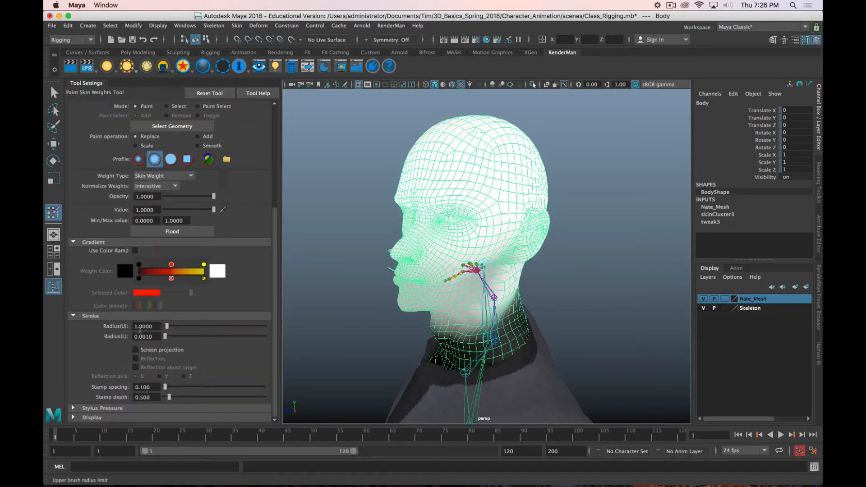
pyautogui.press('b')
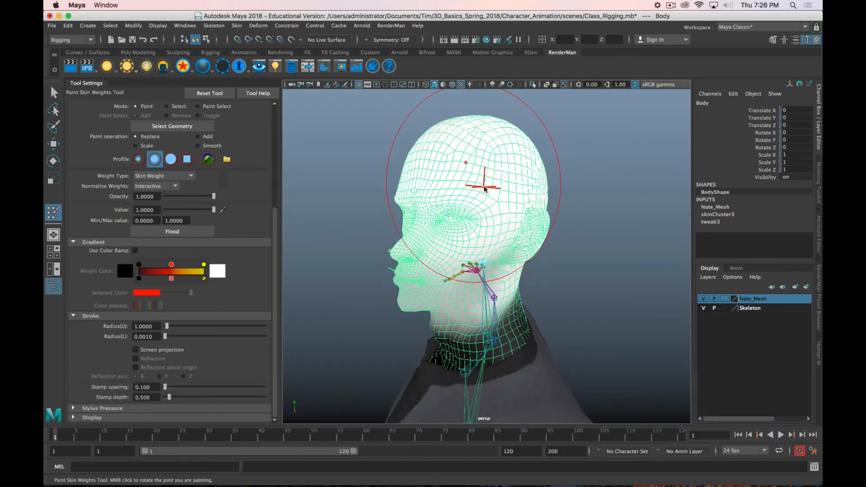
pyautogui.moveTo(490, 189); pyautogui.dragTo(438, 193)
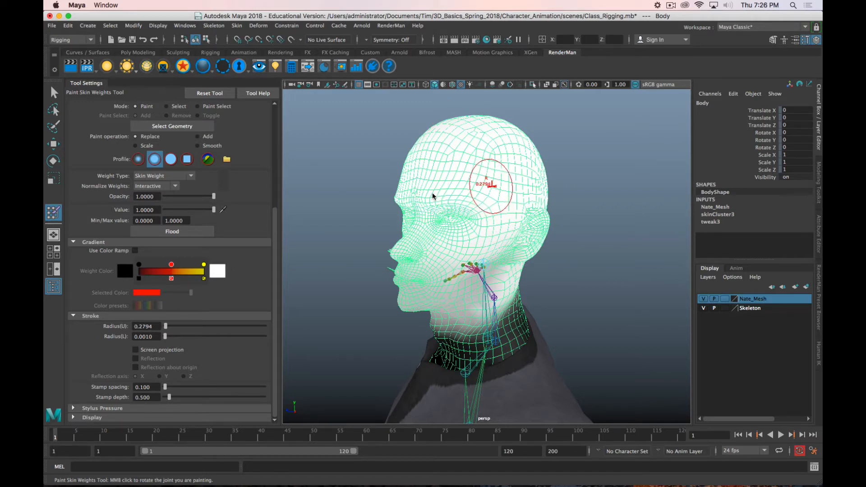
# Step: Paint Nate_Head weights of 1.0 over the back and both sides of the skull with the smaller brush
pyautogui.moveTo(393, 211)
pyautogui.keyDown('alt'); pyautogui.mouseDown()
pyautogui.moveTo(453, 243)
pyautogui.moveTo(550, 255)
pyautogui.moveTo(416, 228)
pyautogui.moveTo(444, 212)
pyautogui.moveTo(361, 209)
pyautogui.moveTo(532, 193)
pyautogui.moveTo(483, 191)
pyautogui.moveTo(392, 209)
pyautogui.mouseUp(); pyautogui.keyUp('alt')
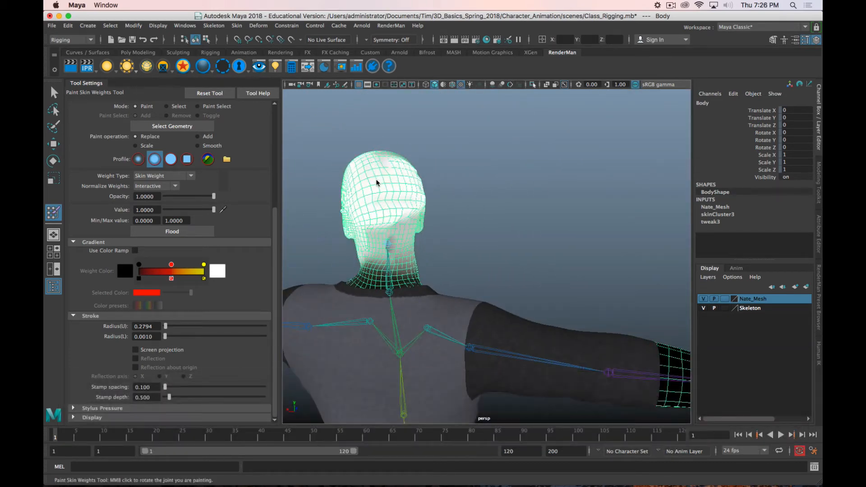
pyautogui.moveTo(387, 174)
pyautogui.keyDown('alt'); pyautogui.mouseDown()
pyautogui.moveTo(436, 176)
pyautogui.moveTo(451, 147)
pyautogui.moveTo(474, 156)
pyautogui.moveTo(444, 176)
pyautogui.moveTo(516, 221)
pyautogui.mouseUp(); pyautogui.keyUp('alt')
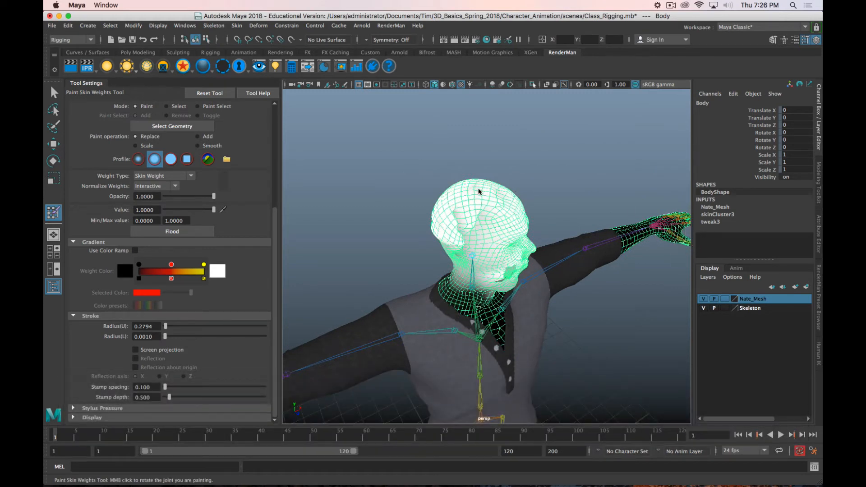
pyautogui.moveTo(478, 192)
pyautogui.mouseDown()
pyautogui.moveTo(494, 217)
pyautogui.moveTo(457, 215)
pyautogui.moveTo(476, 249)
pyautogui.moveTo(463, 222)
pyautogui.moveTo(472, 232)
pyautogui.mouseUp()
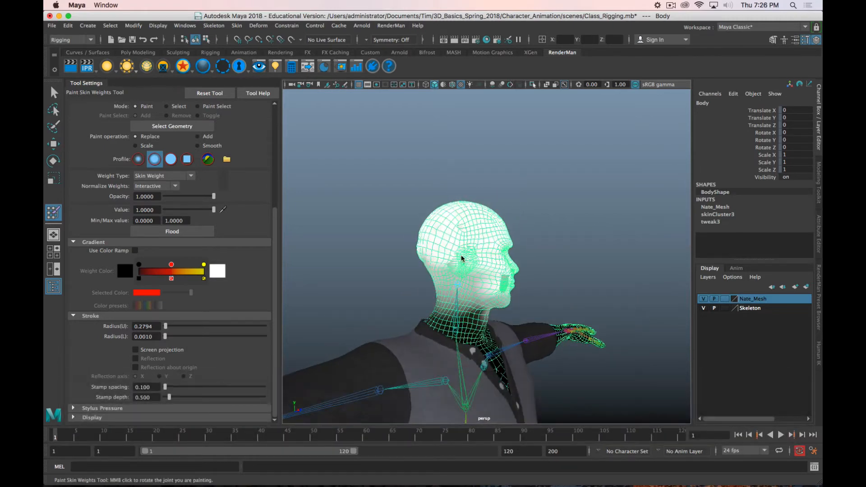
# Step: Clear the bone assigned to the Head node in Nate's HumanIK definition
pyautogui.click(818, 355)
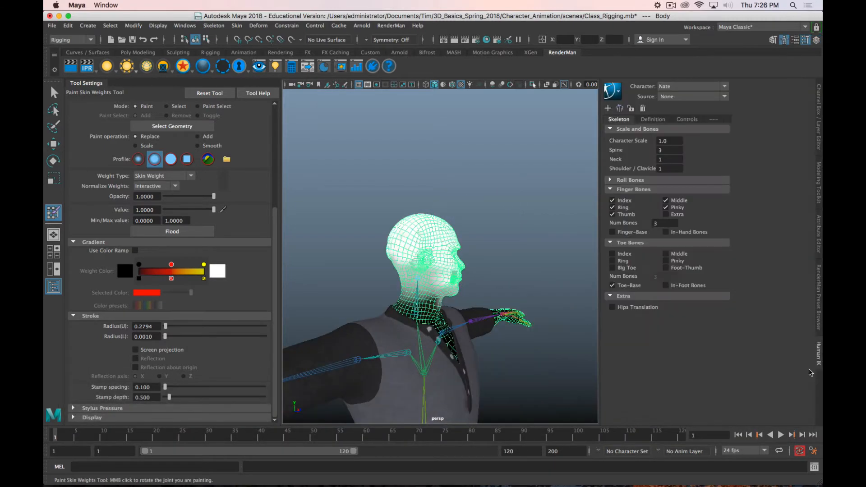
pyautogui.click(652, 120)
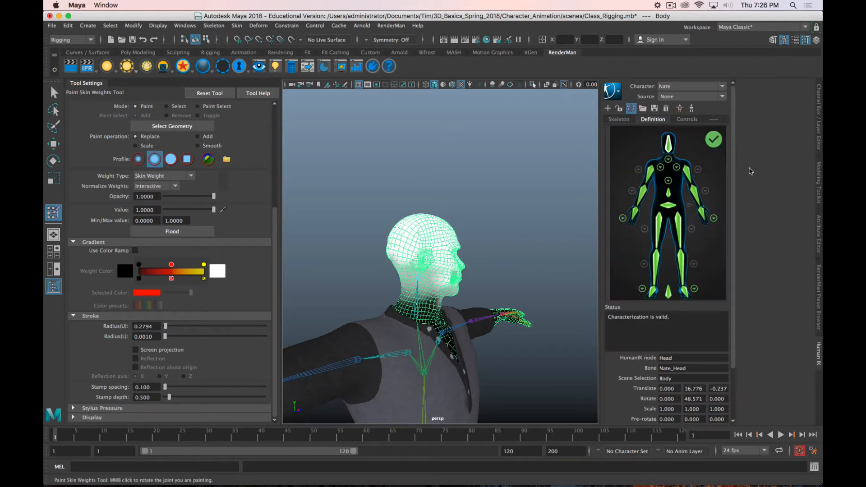
pyautogui.click(668, 145)
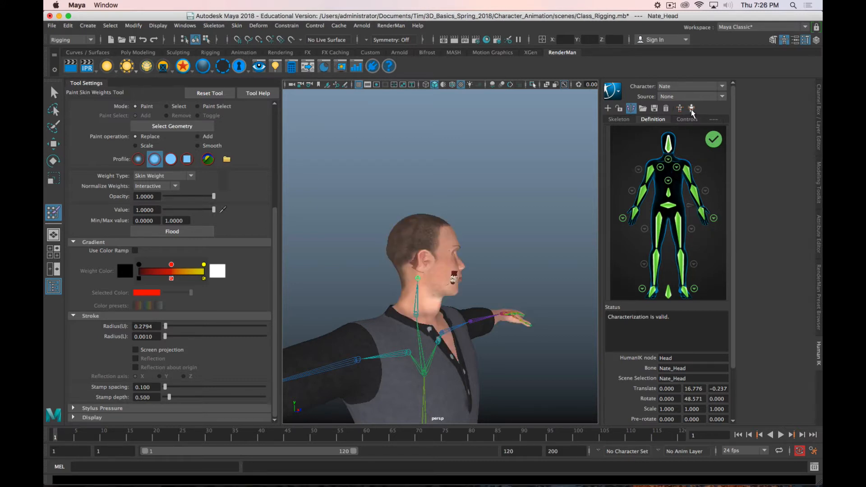
pyautogui.rightClick(668, 143)
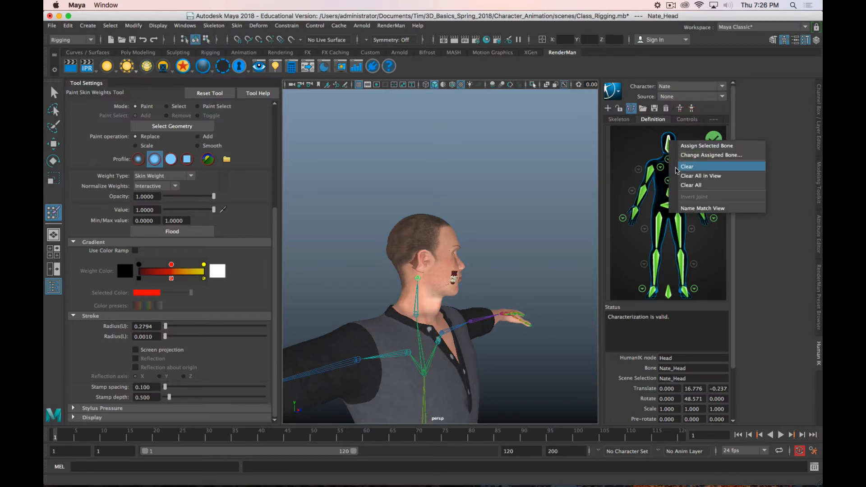
pyautogui.click(686, 167)
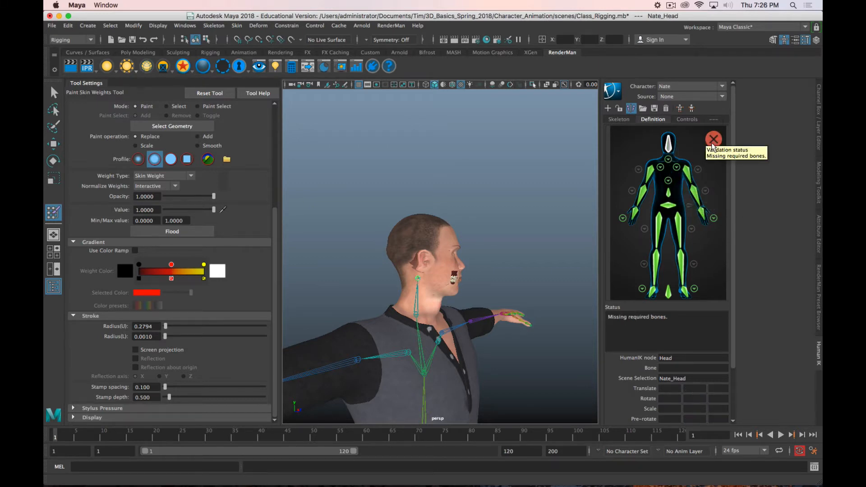
# Step: Undo the clearing of the Head node's bone assignment in Nate's HumanIK definition
pyautogui.press('z')
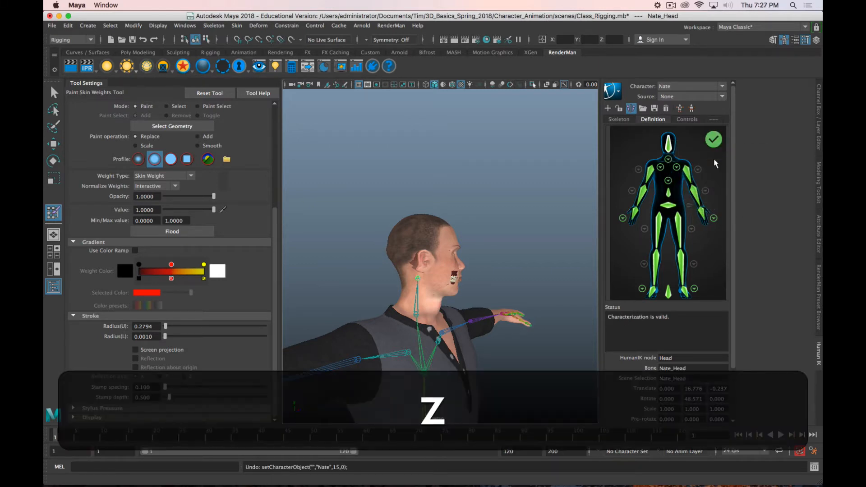
pyautogui.click(688, 120)
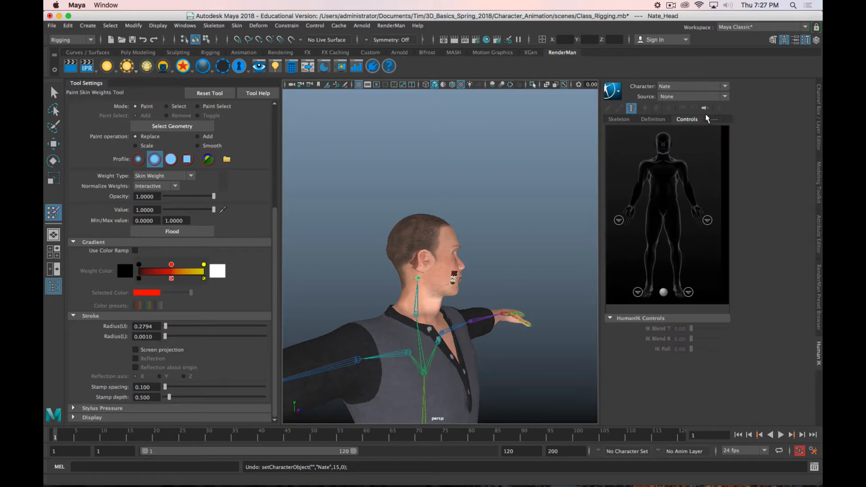
pyautogui.click(652, 119)
# Step: Select the Nate_Head joint and set its Rotate Y to 0
pyautogui.keyDown('alt'); pyautogui.moveTo(521, 276); pyautogui.dragTo(473, 272); pyautogui.keyUp('alt')
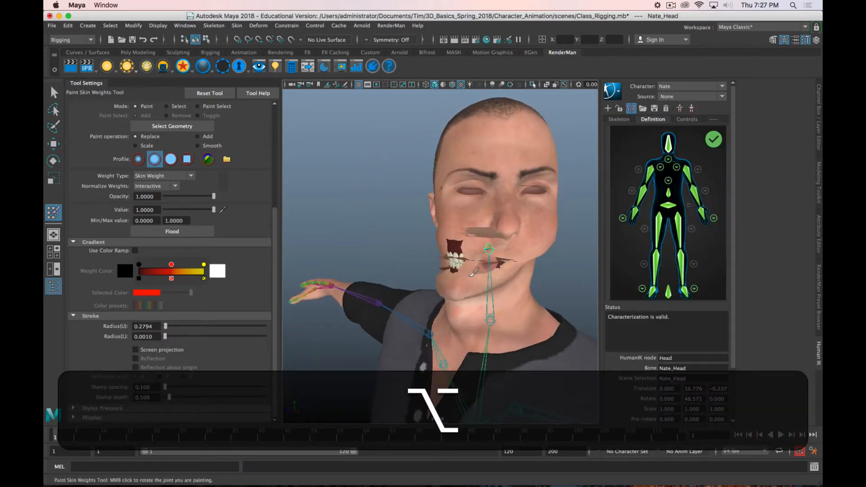
pyautogui.hotkey('alt', 'q')
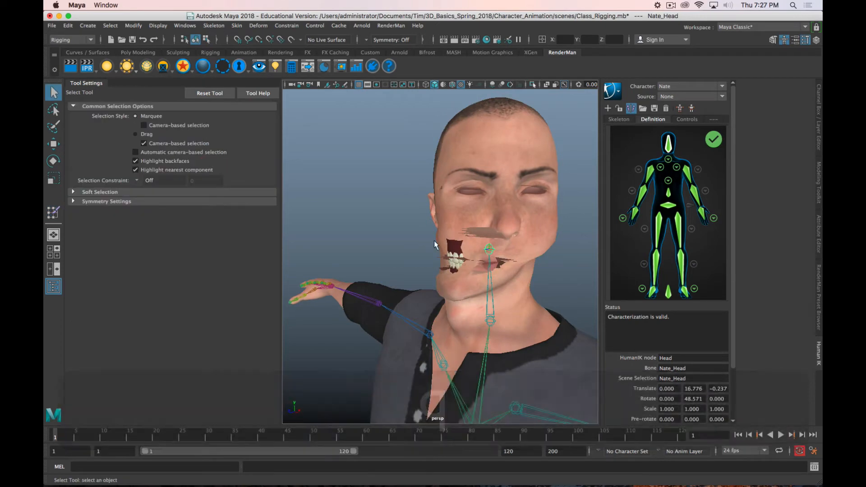
pyautogui.click(486, 249)
pyautogui.press('w')
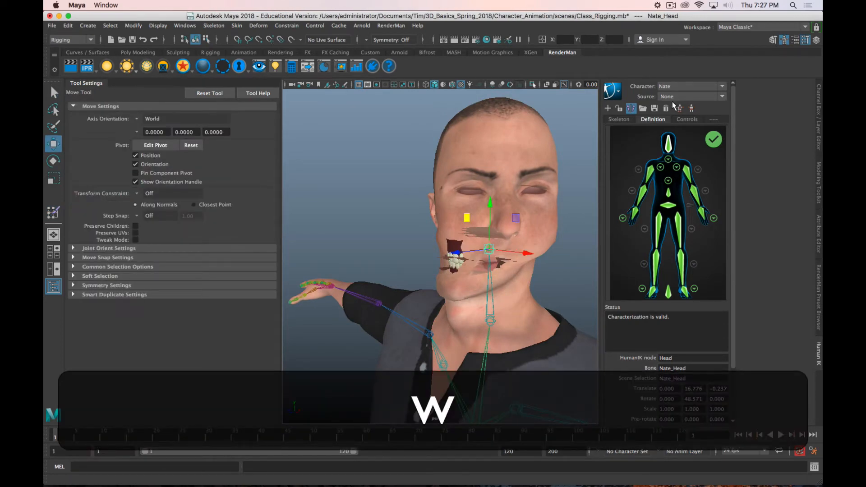
pyautogui.press('e')
pyautogui.moveTo(481, 254); pyautogui.dragTo(458, 254)
pyautogui.click(818, 128)
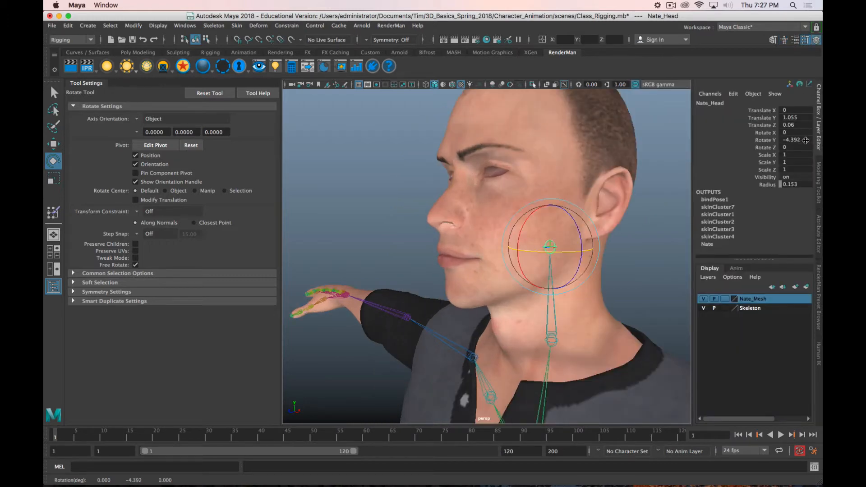
pyautogui.doubleClick(794, 140)
pyautogui.write('0')
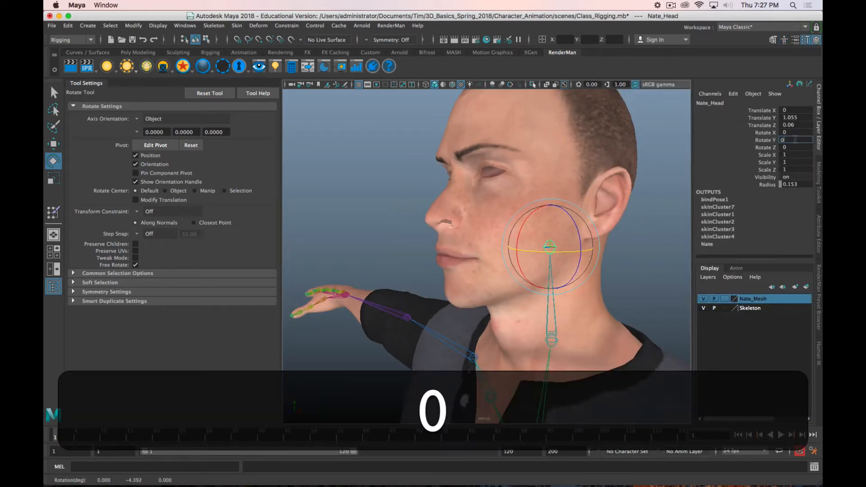
pyautogui.press('Return')
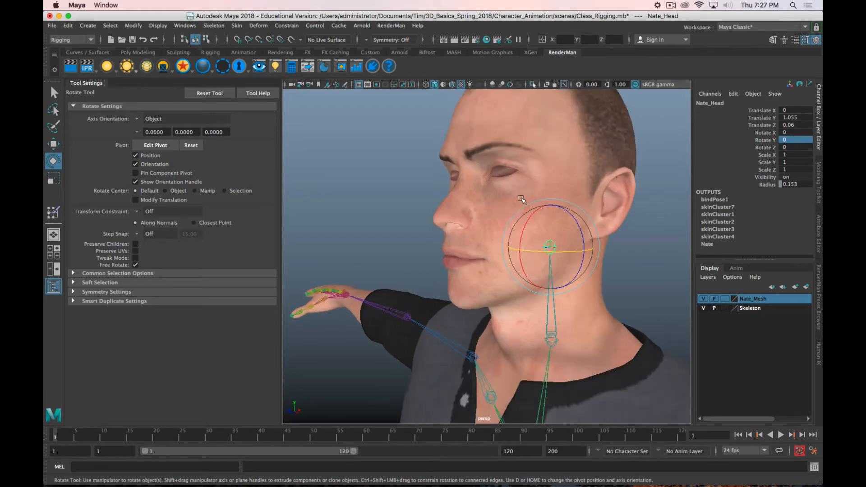
# Step: Set the source of the HumanIK character Nate to Control Rig
pyautogui.keyDown('alt'); pyautogui.moveTo(520, 244); pyautogui.dragTo(551, 220); pyautogui.keyUp('alt')
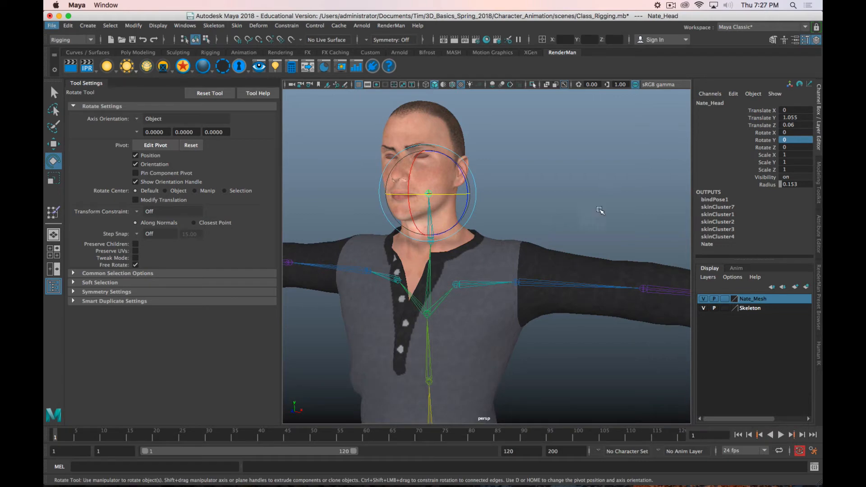
pyautogui.keyDown('alt'); pyautogui.moveTo(600, 210); pyautogui.dragTo(544, 211); pyautogui.keyUp('alt')
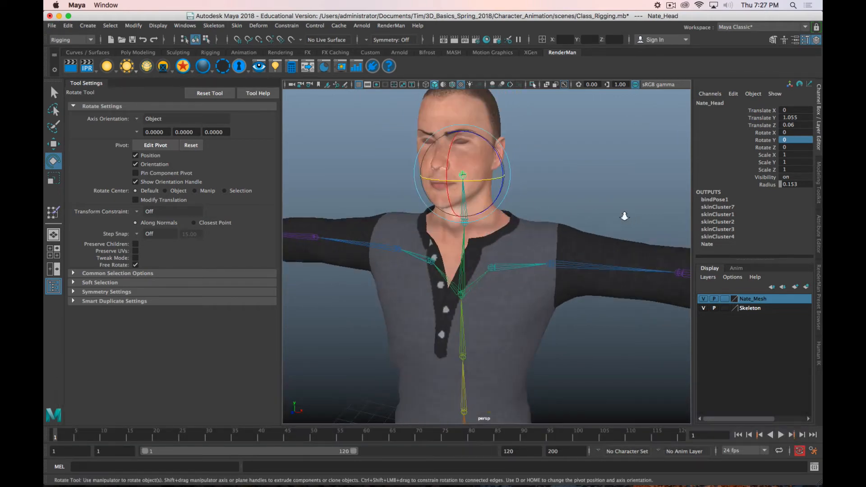
pyautogui.scroll(-5, 624, 216)
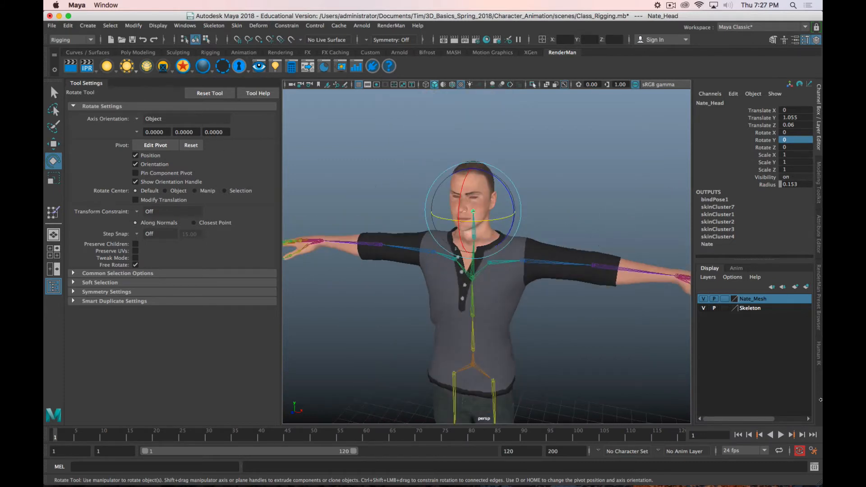
pyautogui.click(818, 354)
pyautogui.click(686, 120)
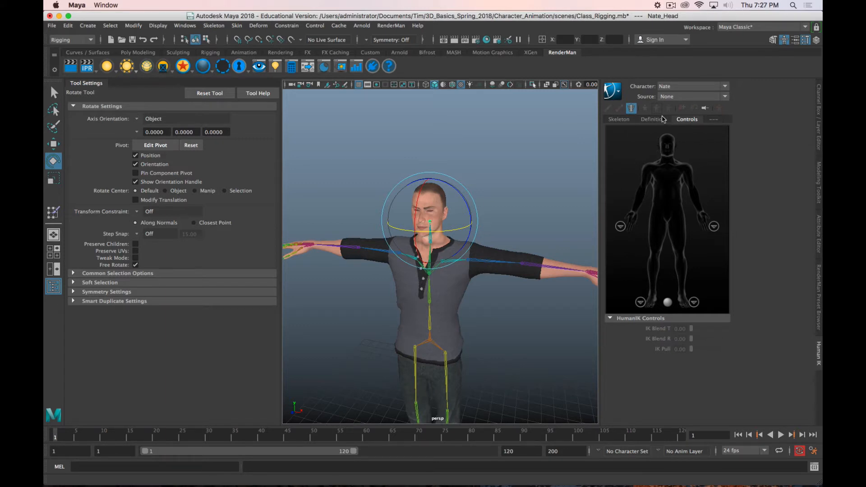
pyautogui.click(663, 96)
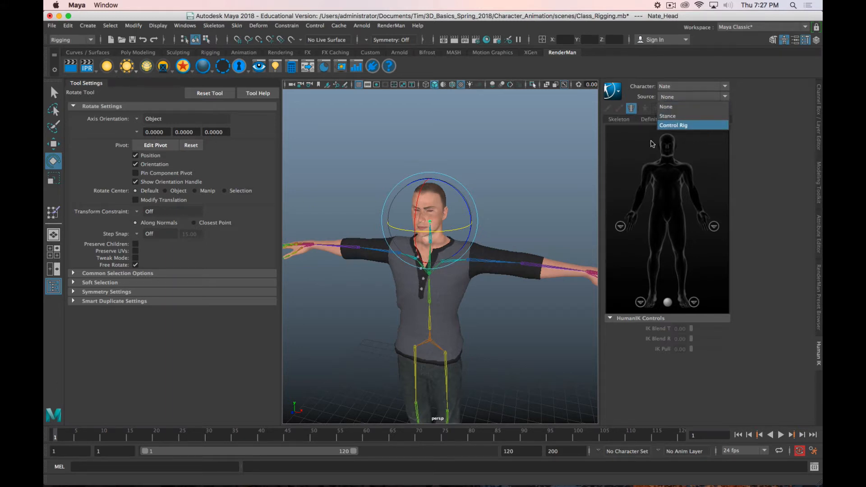
pyautogui.click(694, 125)
# Step: Move the left wrist effector to test how the arm bends, and return the control rig to its stance pose
pyautogui.scroll(-3, 486, 314)
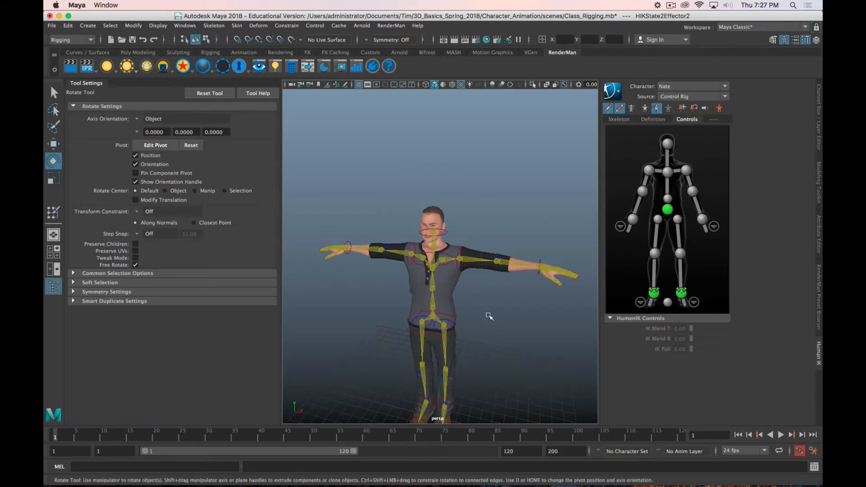
pyautogui.scroll(3, 494, 321)
pyautogui.keyDown('alt'); pyautogui.moveTo(503, 345); pyautogui.dragTo(447, 278, button='middle'); pyautogui.keyUp('alt')
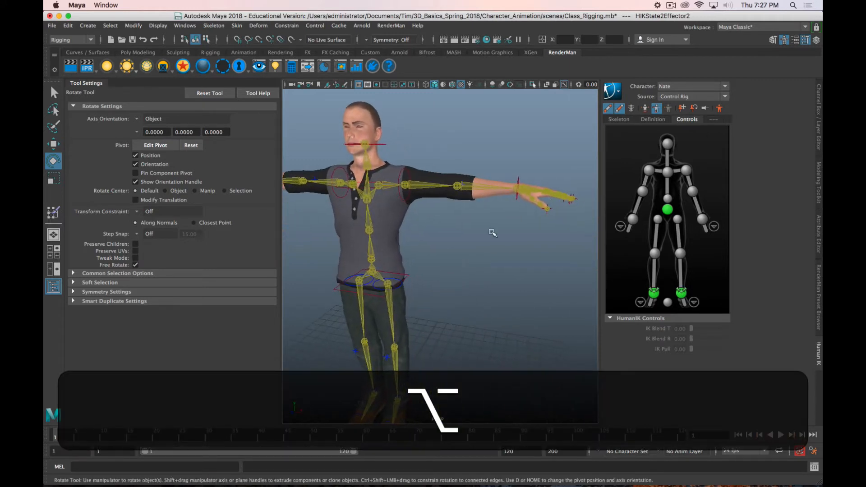
pyautogui.click(519, 192)
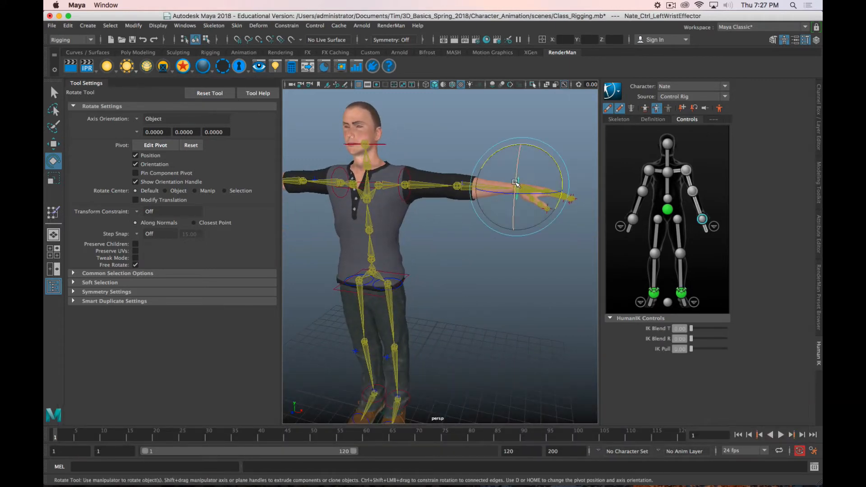
pyautogui.press('w')
pyautogui.moveTo(544, 144); pyautogui.dragTo(333, 201)
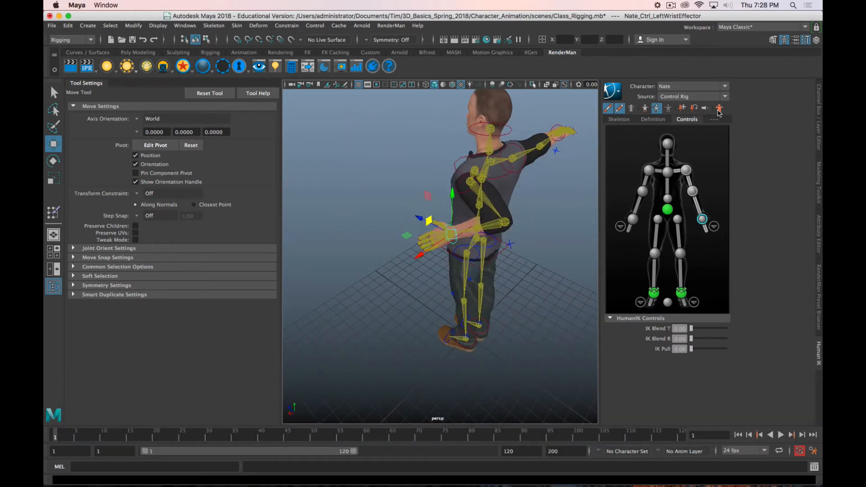
pyautogui.click(719, 109)
# Step: Rotate the head control sideways to test the face deformation, and put the rig back in its stance pose
pyautogui.keyDown('alt'); pyautogui.moveTo(448, 282); pyautogui.dragTo(496, 292); pyautogui.keyUp('alt')
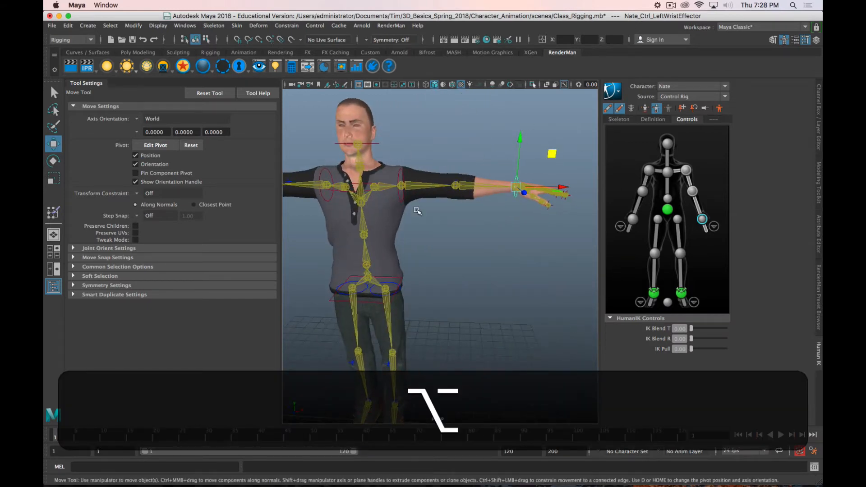
pyautogui.click(357, 145)
pyautogui.keyDown('alt'); pyautogui.moveTo(357, 144); pyautogui.dragTo(430, 160); pyautogui.keyUp('alt')
pyautogui.hotkey('alt', 'e')
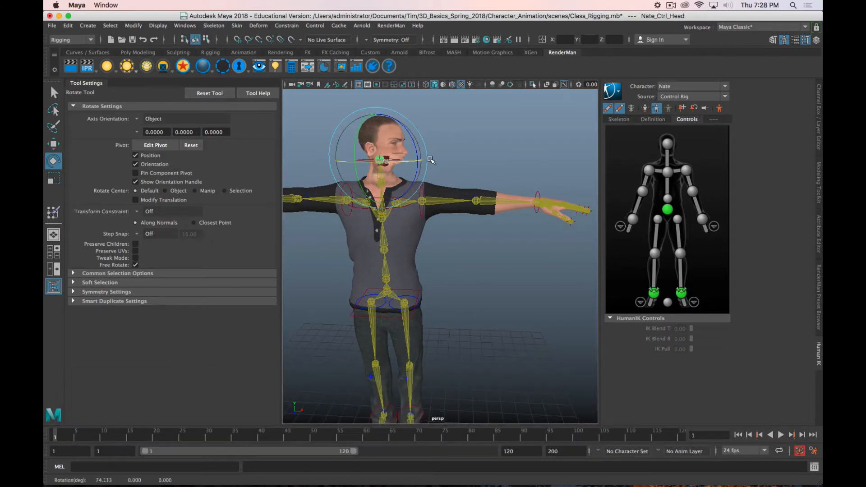
pyautogui.click(719, 109)
# Step: Activate the Paint Skin Weights Tool on the Body mesh and choose Nate_Head as the influence to paint
pyautogui.keyDown('alt'); pyautogui.moveTo(545, 255); pyautogui.dragTo(579, 284, button='middle'); pyautogui.keyUp('alt')
pyautogui.scroll(6, 460, 232)
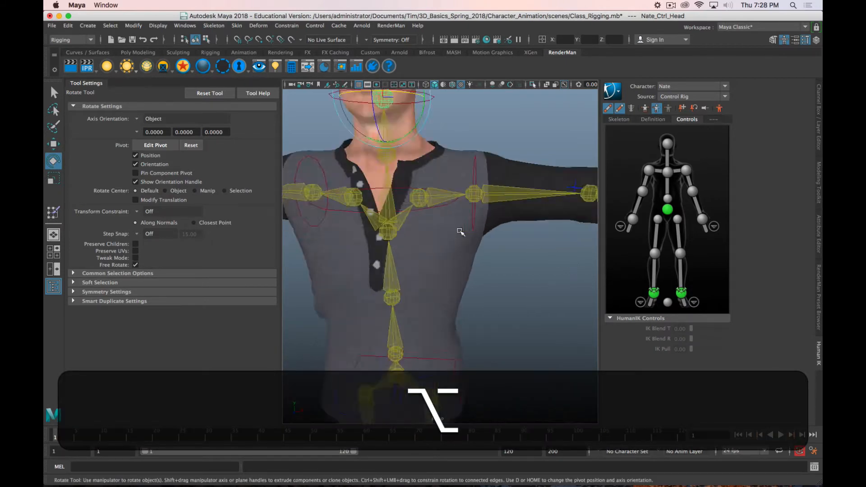
pyautogui.keyDown('alt'); pyautogui.moveTo(462, 225); pyautogui.dragTo(506, 307, button='middle'); pyautogui.keyUp('alt')
pyautogui.scroll(-5, 492, 303)
pyautogui.keyDown('alt'); pyautogui.moveTo(505, 278); pyautogui.dragTo(481, 271); pyautogui.keyUp('alt')
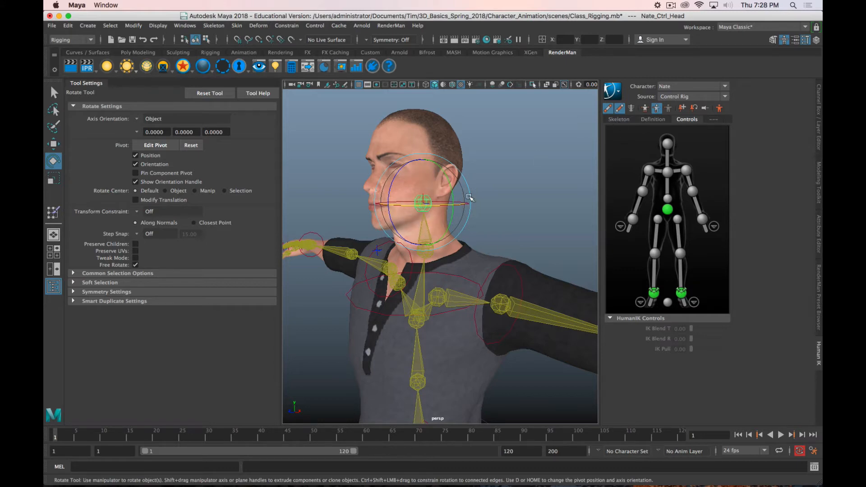
pyautogui.click(53, 211)
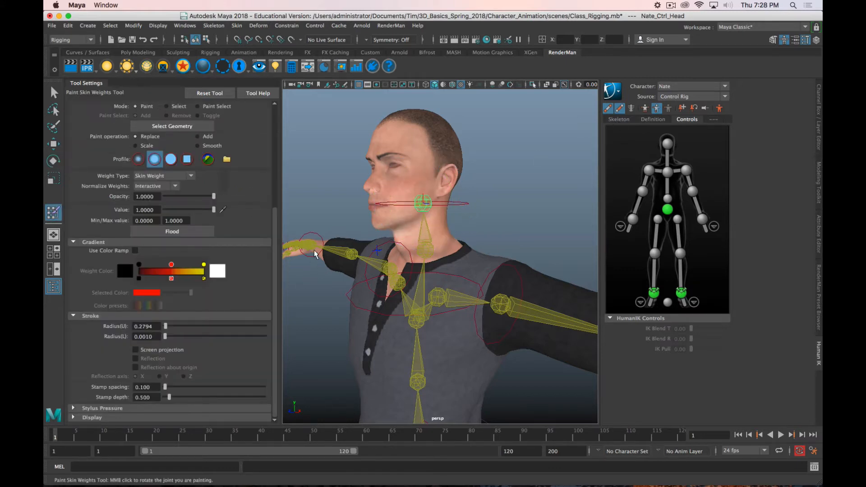
pyautogui.scroll(5, 349, 210)
pyautogui.keyDown('alt'); pyautogui.moveTo(376, 190); pyautogui.dragTo(382, 238, button='middle'); pyautogui.keyUp('alt')
pyautogui.keyDown('alt'); pyautogui.moveTo(372, 248); pyautogui.dragTo(442, 266); pyautogui.keyUp('alt')
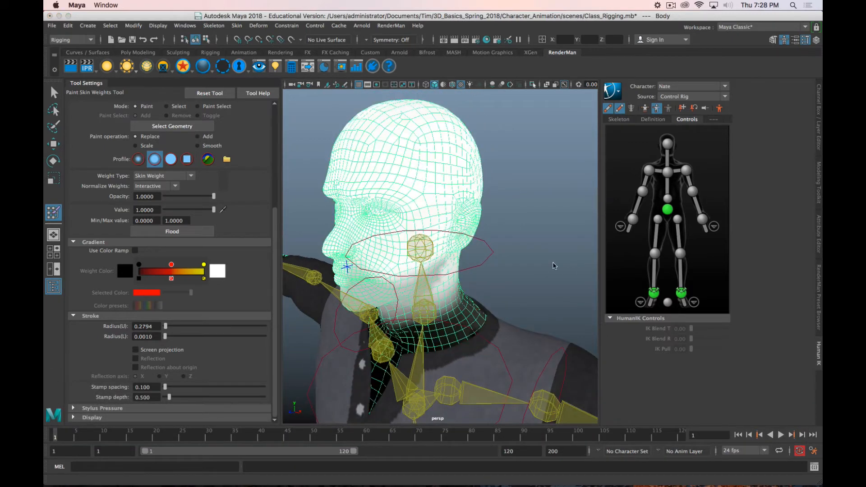
pyautogui.scroll(5, 123, 271)
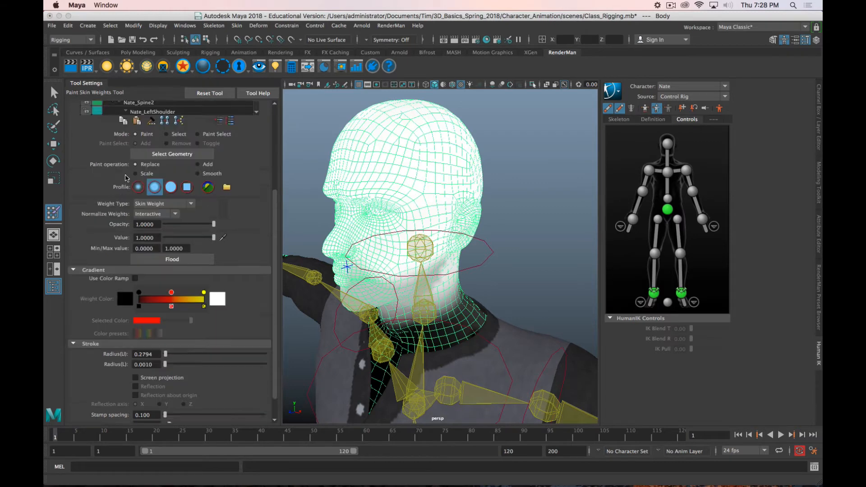
pyautogui.scroll(-10, 162, 183)
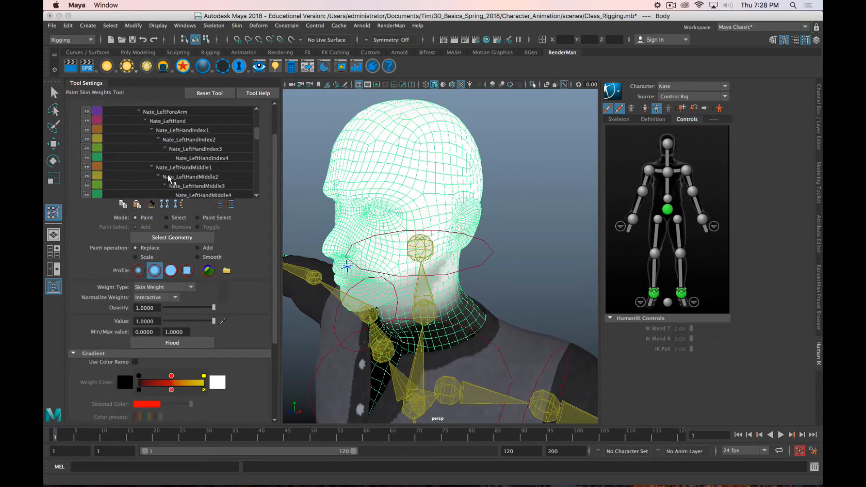
pyautogui.scroll(-5, 168, 178)
pyautogui.click(164, 167)
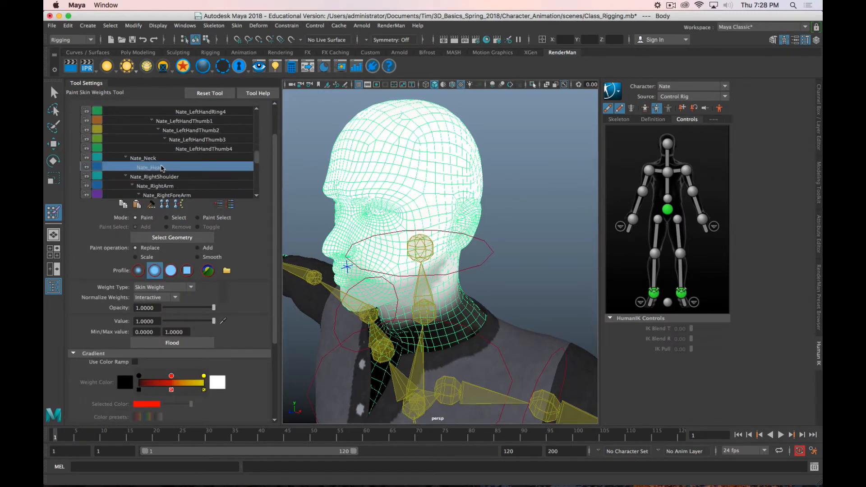
# Step: Inspect the Nate_Head weights around the face, ears and neck, and turn on the color ramp for the weight display
pyautogui.keyDown('alt'); pyautogui.moveTo(480, 228); pyautogui.dragTo(469, 187); pyautogui.keyUp('alt')
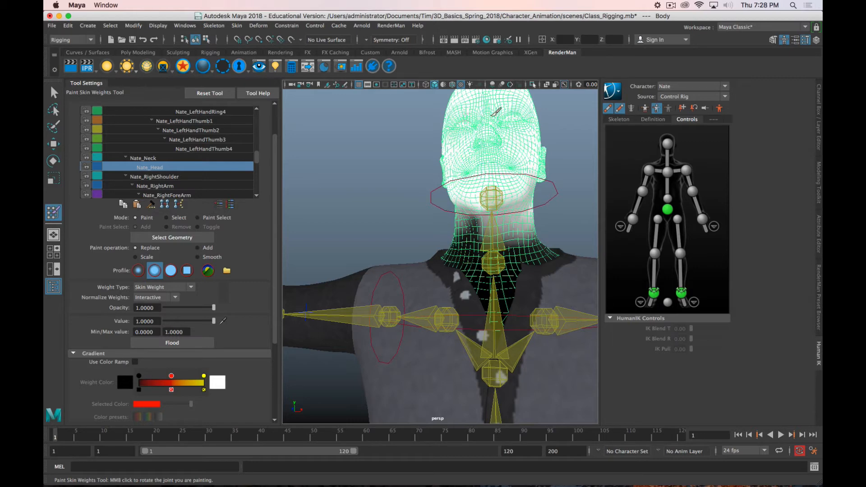
pyautogui.keyDown('alt'); pyautogui.moveTo(514, 181); pyautogui.dragTo(373, 210); pyautogui.keyUp('alt')
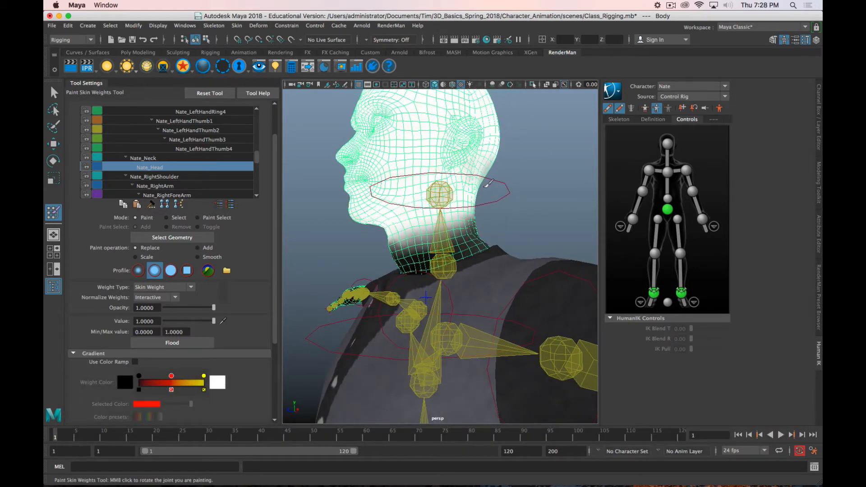
pyautogui.keyDown('alt'); pyautogui.moveTo(498, 164); pyautogui.dragTo(374, 173); pyautogui.keyUp('alt')
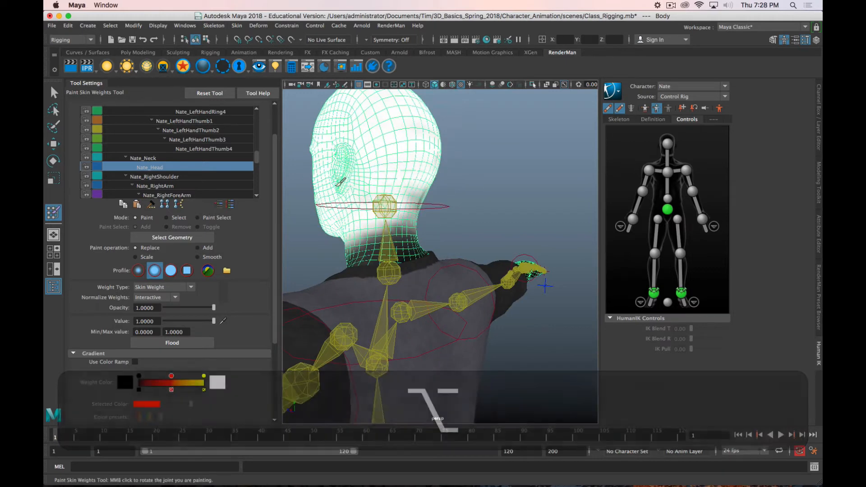
pyautogui.scroll(8, 355, 183)
pyautogui.moveTo(356, 182)
pyautogui.keyDown('alt'); pyautogui.mouseDown(button='middle')
pyautogui.moveTo(487, 309)
pyautogui.moveTo(512, 322)
pyautogui.mouseUp(button='middle'); pyautogui.keyUp('alt')
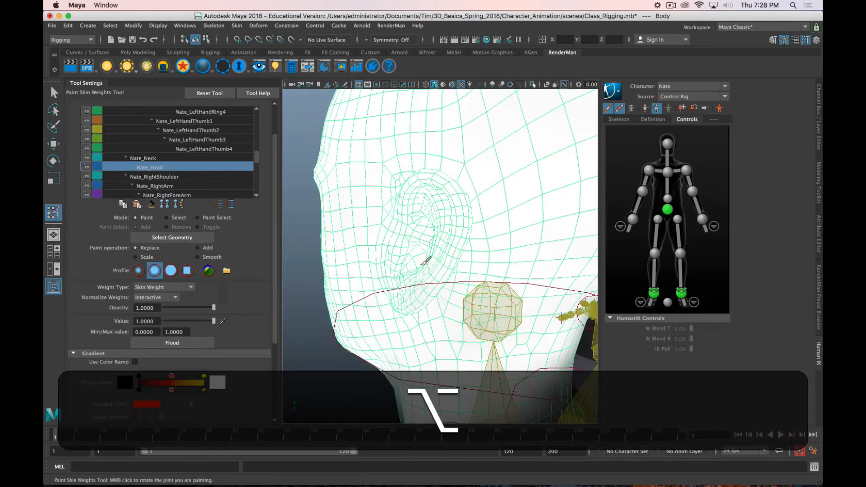
pyautogui.moveTo(456, 237)
pyautogui.keyDown('alt'); pyautogui.mouseDown()
pyautogui.moveTo(411, 229)
pyautogui.moveTo(518, 241)
pyautogui.moveTo(309, 210)
pyautogui.mouseUp(); pyautogui.keyUp('alt')
pyautogui.moveTo(439, 197)
pyautogui.keyDown('alt'); pyautogui.mouseDown()
pyautogui.moveTo(393, 222)
pyautogui.moveTo(441, 277)
pyautogui.moveTo(483, 232)
pyautogui.moveTo(482, 243)
pyautogui.moveTo(514, 230)
pyautogui.moveTo(519, 216)
pyautogui.mouseUp(); pyautogui.keyUp('alt')
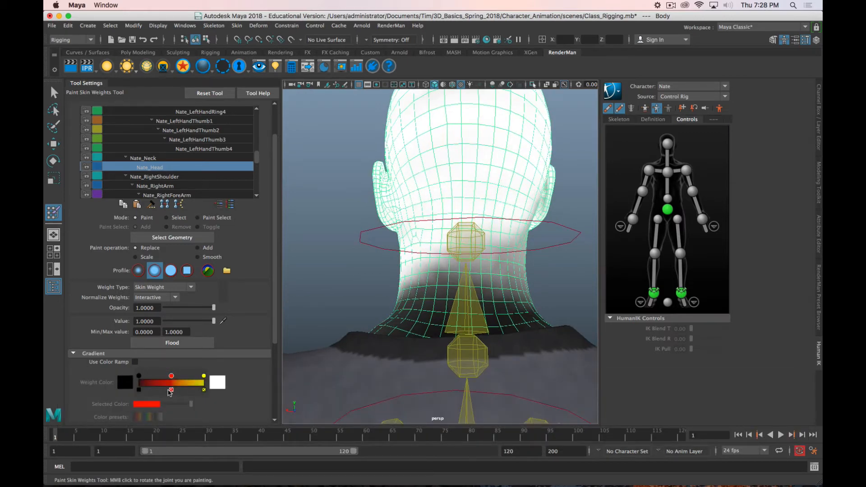
pyautogui.click(135, 362)
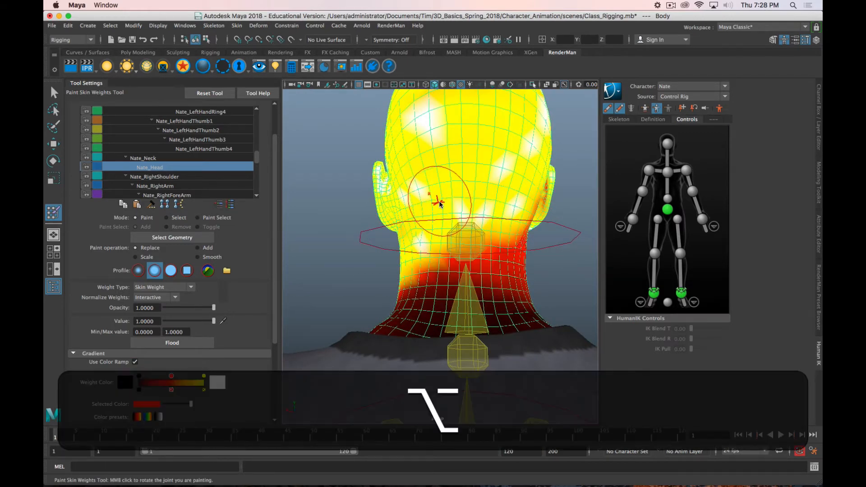
# Step: Switch the paint operation to Add and paint full Nate_Head weight at value 1 over the forehead, face and side of the head
pyautogui.keyDown('alt'); pyautogui.moveTo(444, 203); pyautogui.dragTo(458, 199); pyautogui.keyUp('alt')
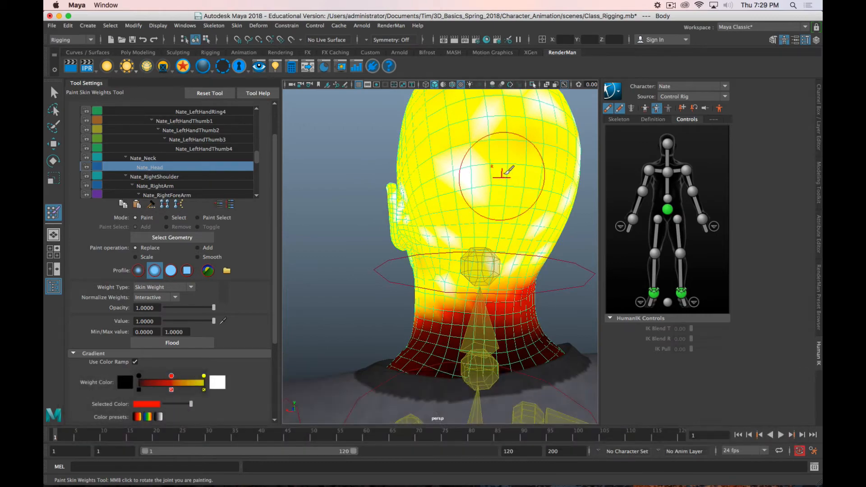
pyautogui.moveTo(502, 170)
pyautogui.keyDown('alt'); pyautogui.mouseDown()
pyautogui.moveTo(550, 232)
pyautogui.moveTo(548, 195)
pyautogui.moveTo(495, 159)
pyautogui.moveTo(446, 171)
pyautogui.mouseUp(); pyautogui.keyUp('alt')
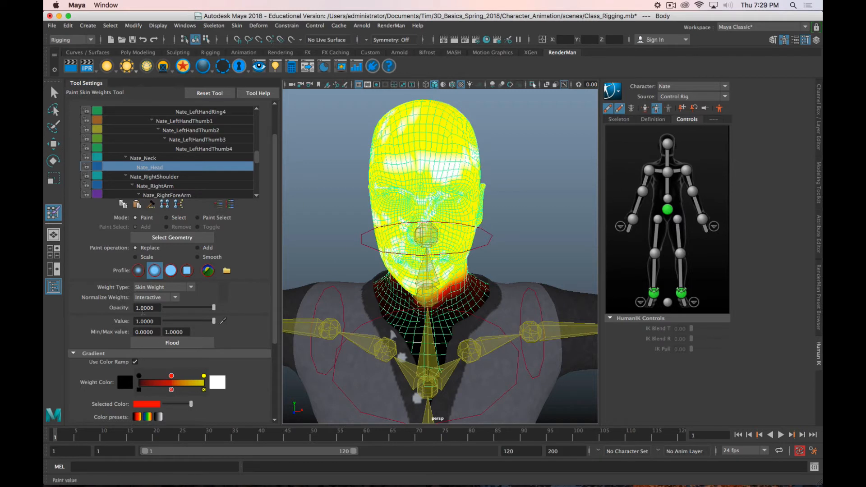
pyautogui.click(200, 248)
pyautogui.moveTo(396, 190)
pyautogui.mouseDown()
pyautogui.moveTo(427, 167)
pyautogui.moveTo(421, 159)
pyautogui.mouseUp()
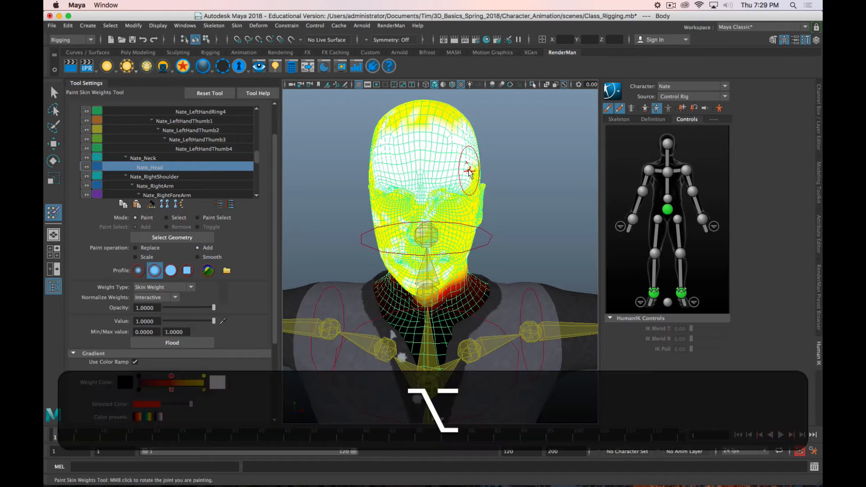
pyautogui.moveTo(469, 164)
pyautogui.keyDown('alt'); pyautogui.mouseDown()
pyautogui.moveTo(415, 162)
pyautogui.moveTo(456, 178)
pyautogui.mouseUp(); pyautogui.keyUp('alt')
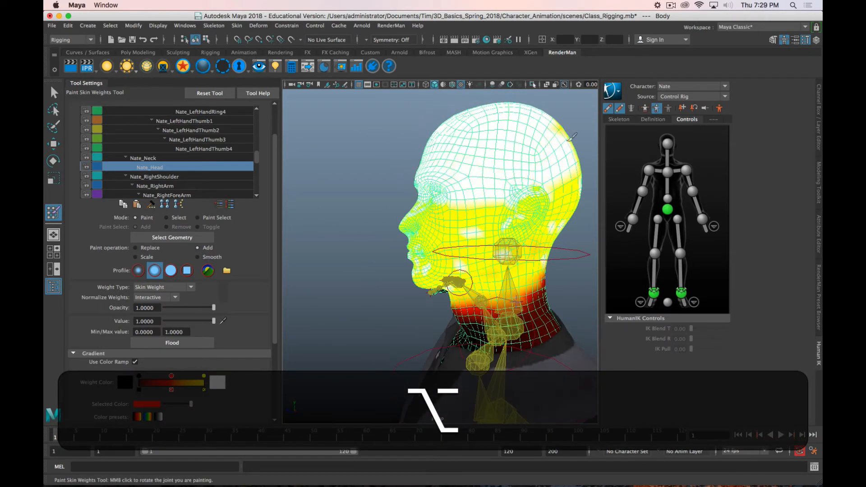
pyautogui.moveTo(537, 212); pyautogui.dragTo(432, 194)
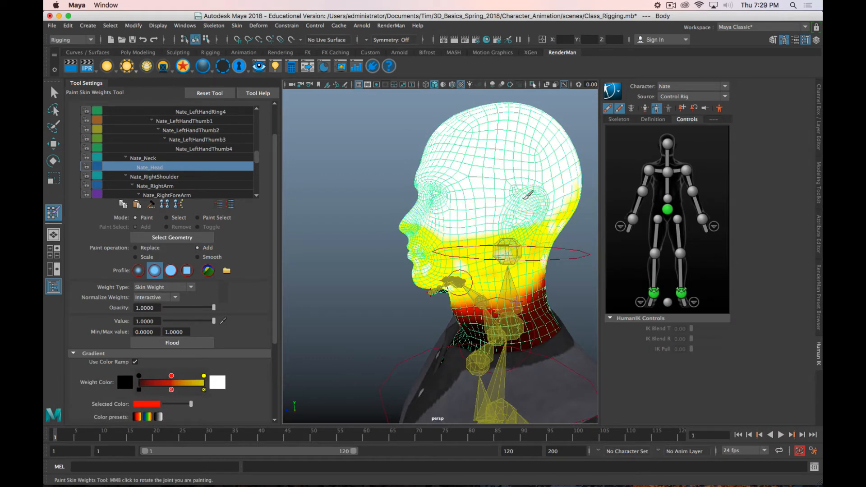
pyautogui.moveTo(561, 233)
pyautogui.mouseDown()
pyautogui.moveTo(413, 229)
pyautogui.moveTo(440, 224)
pyautogui.moveTo(454, 242)
pyautogui.moveTo(378, 217)
pyautogui.moveTo(444, 202)
pyautogui.mouseUp()
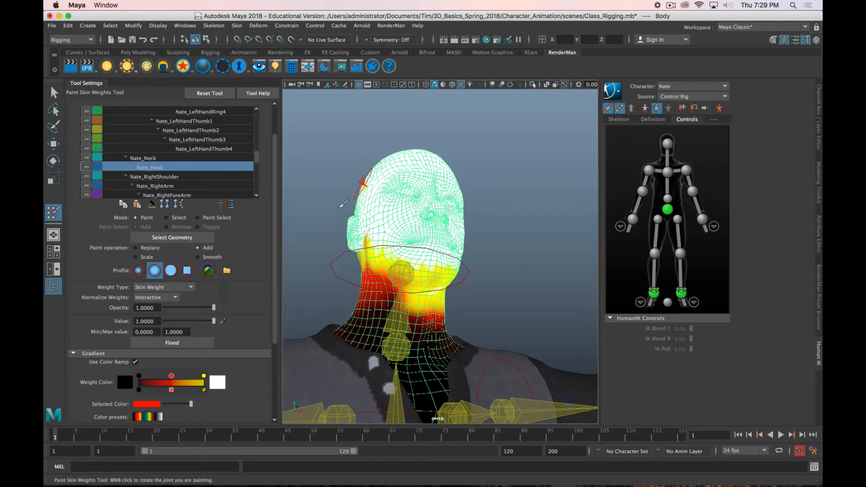
pyautogui.keyDown('alt'); pyautogui.moveTo(343, 204); pyautogui.dragTo(464, 232); pyautogui.keyUp('alt')
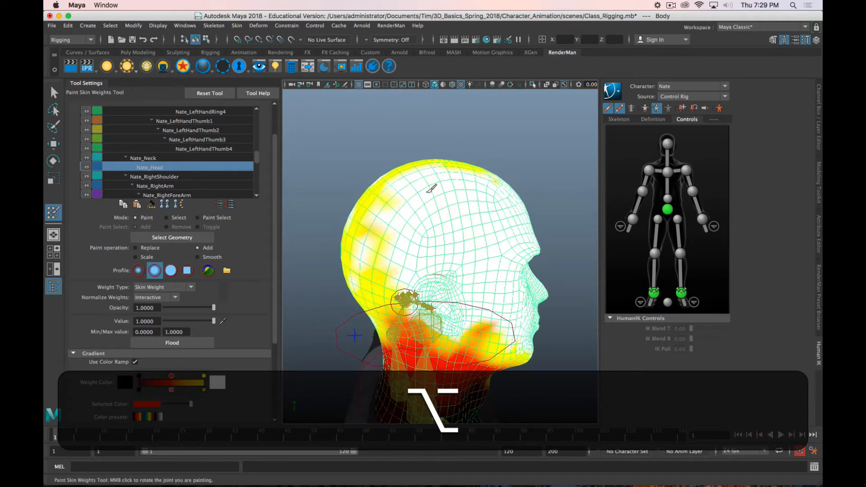
# Step: Paint full Nate_Head weight over the crown, the other side and the back of the head
pyautogui.moveTo(383, 200)
pyautogui.mouseDown()
pyautogui.moveTo(361, 245)
pyautogui.moveTo(398, 170)
pyautogui.mouseUp()
pyautogui.moveTo(439, 187)
pyautogui.keyDown('alt'); pyautogui.mouseDown()
pyautogui.moveTo(439, 222)
pyautogui.moveTo(422, 244)
pyautogui.mouseUp(); pyautogui.keyUp('alt')
pyautogui.keyDown('alt'); pyautogui.moveTo(482, 275); pyautogui.dragTo(415, 254); pyautogui.keyUp('alt')
pyautogui.moveTo(403, 203)
pyautogui.mouseDown()
pyautogui.moveTo(380, 238)
pyautogui.moveTo(445, 182)
pyautogui.mouseUp()
pyautogui.keyDown('alt'); pyautogui.moveTo(362, 212); pyautogui.dragTo(468, 170); pyautogui.keyUp('alt')
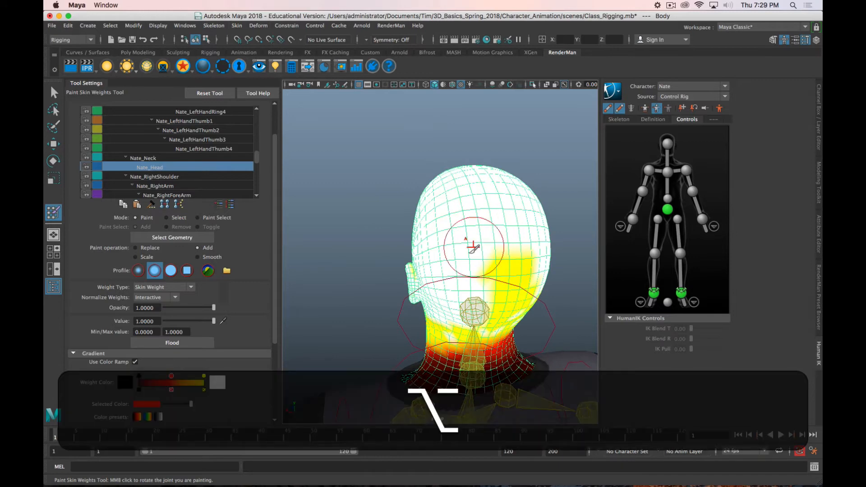
pyautogui.moveTo(472, 247)
pyautogui.keyDown('alt'); pyautogui.mouseDown()
pyautogui.moveTo(411, 263)
pyautogui.moveTo(460, 253)
pyautogui.moveTo(448, 199)
pyautogui.moveTo(379, 250)
pyautogui.moveTo(421, 242)
pyautogui.moveTo(421, 199)
pyautogui.mouseUp(); pyautogui.keyUp('alt')
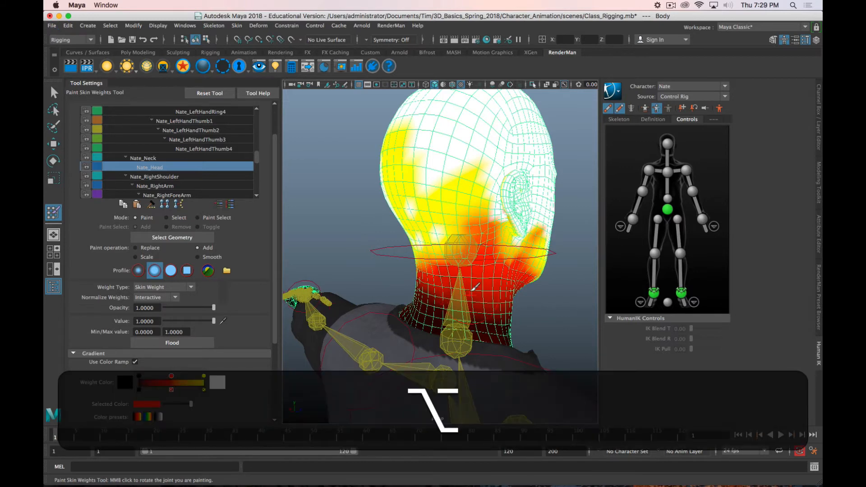
# Step: Fill the remaining low-weight patches behind the ears, along the jawline and at the back of the skull with full Nate_Head weight
pyautogui.moveTo(411, 256)
pyautogui.keyDown('alt'); pyautogui.mouseDown()
pyautogui.moveTo(397, 243)
pyautogui.moveTo(423, 219)
pyautogui.moveTo(526, 212)
pyautogui.mouseUp(); pyautogui.keyUp('alt')
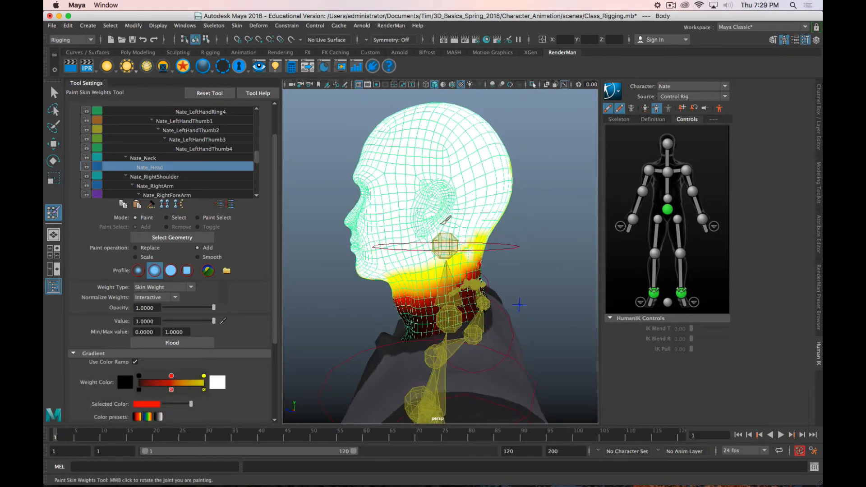
pyautogui.moveTo(398, 241)
pyautogui.keyDown('alt'); pyautogui.mouseDown()
pyautogui.moveTo(413, 219)
pyautogui.moveTo(473, 261)
pyautogui.moveTo(469, 243)
pyautogui.mouseUp(); pyautogui.keyUp('alt')
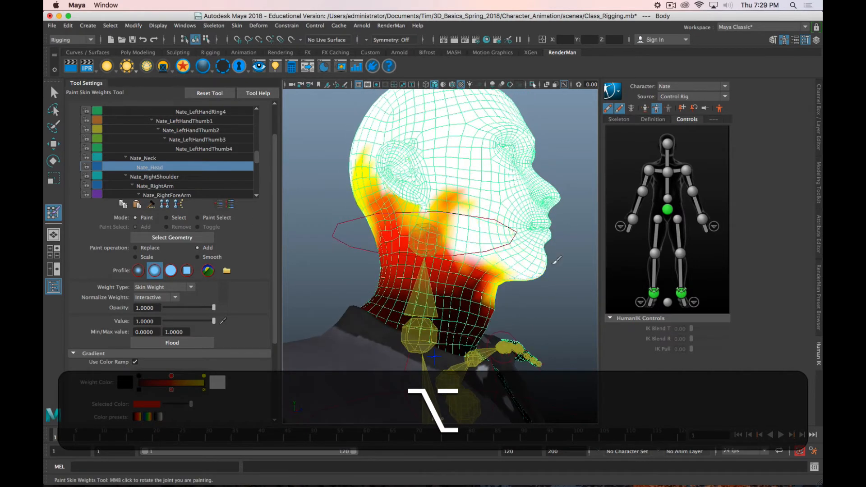
pyautogui.moveTo(382, 217)
pyautogui.mouseDown()
pyautogui.moveTo(419, 199)
pyautogui.moveTo(376, 181)
pyautogui.mouseUp()
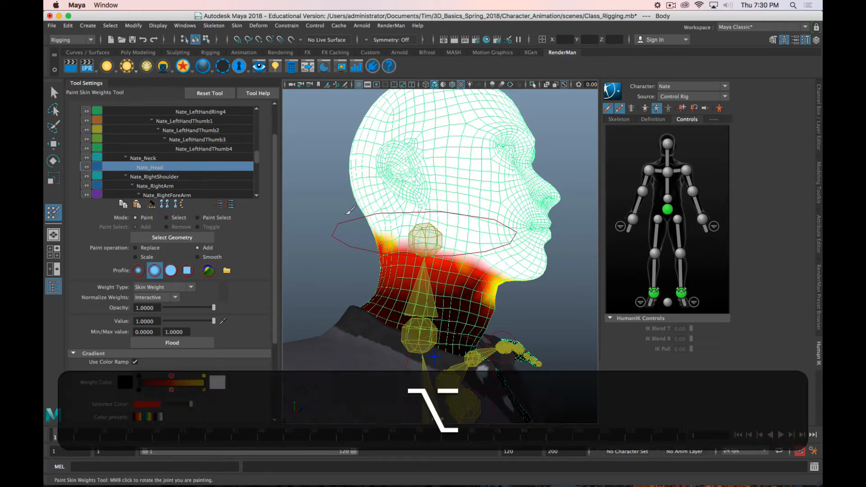
pyautogui.keyDown('alt'); pyautogui.moveTo(369, 208); pyautogui.dragTo(520, 207); pyautogui.keyUp('alt')
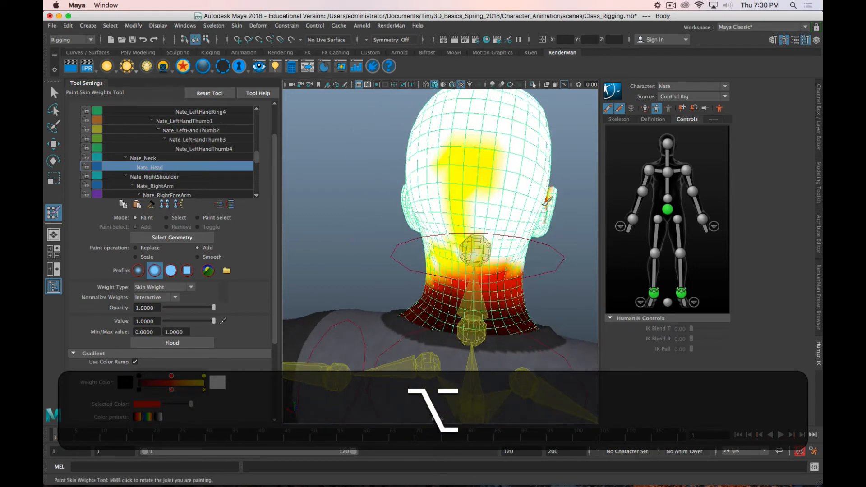
pyautogui.moveTo(449, 175)
pyautogui.mouseDown()
pyautogui.moveTo(490, 149)
pyautogui.moveTo(426, 222)
pyautogui.moveTo(516, 213)
pyautogui.moveTo(432, 230)
pyautogui.mouseUp()
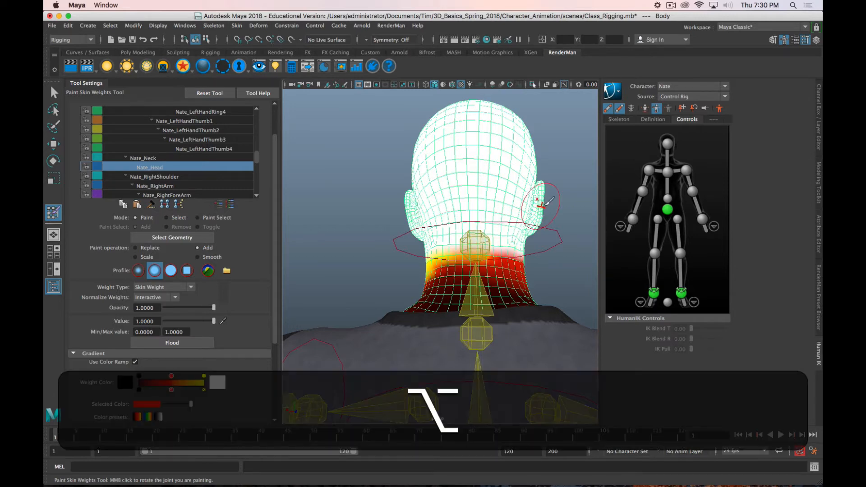
pyautogui.keyDown('alt'); pyautogui.moveTo(539, 220); pyautogui.dragTo(441, 198); pyautogui.keyUp('alt')
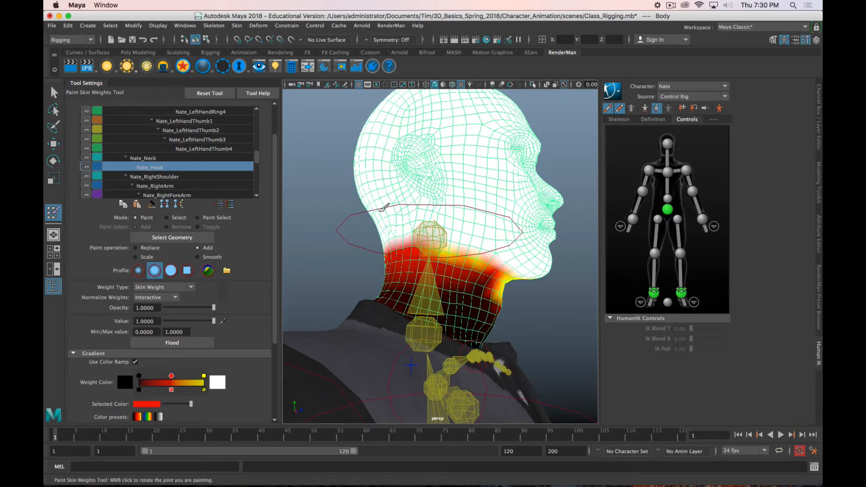
pyautogui.keyDown('alt'); pyautogui.moveTo(503, 242); pyautogui.dragTo(471, 217); pyautogui.keyUp('alt')
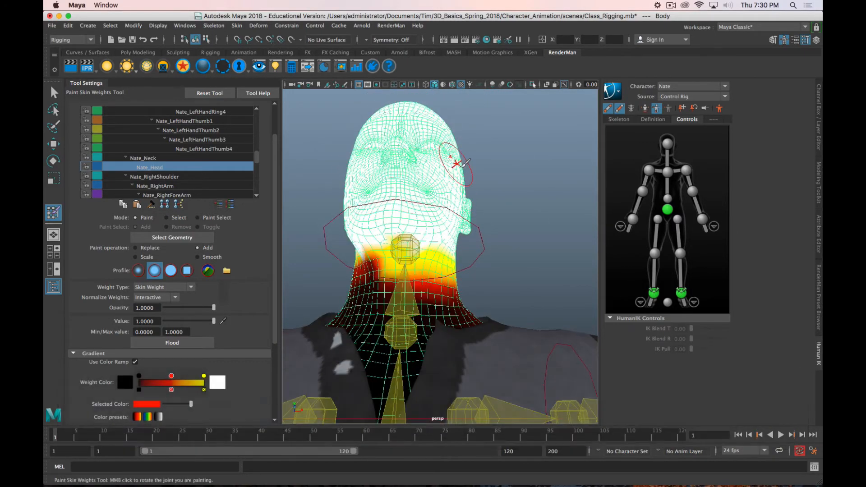
pyautogui.moveTo(458, 158)
pyautogui.keyDown('alt'); pyautogui.mouseDown()
pyautogui.moveTo(392, 198)
pyautogui.moveTo(427, 223)
pyautogui.moveTo(409, 242)
pyautogui.moveTo(438, 282)
pyautogui.moveTo(433, 252)
pyautogui.moveTo(451, 253)
pyautogui.moveTo(398, 254)
pyautogui.moveTo(474, 260)
pyautogui.moveTo(374, 256)
pyautogui.mouseUp(); pyautogui.keyUp('alt')
# Step: Rotate the head effector sideways to test the painted weights, and undo the rotation
pyautogui.hotkey('alt', 'w')
pyautogui.click(424, 261)
pyautogui.hotkey('alt', 'e')
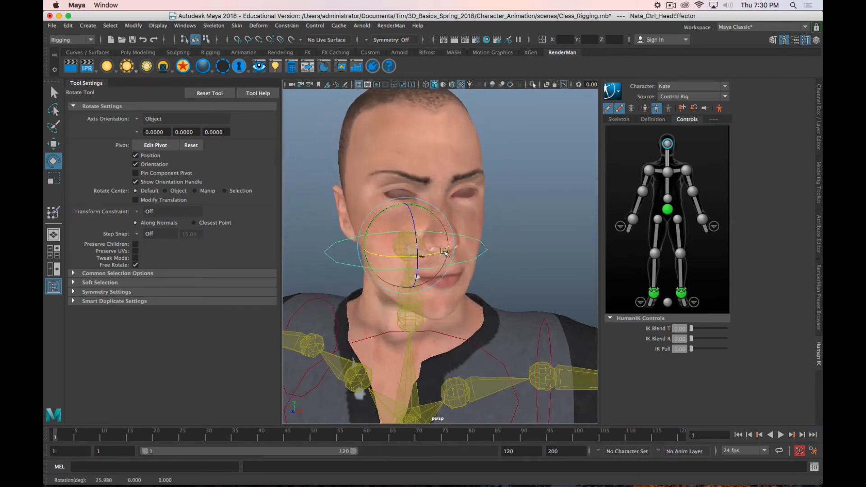
pyautogui.moveTo(445, 253); pyautogui.dragTo(399, 284)
pyautogui.press('z')
# Step: Select all connected vertices of the head skin on the Body mesh and hide them to examine the teeth and gums inside
pyautogui.rightClick(429, 166)
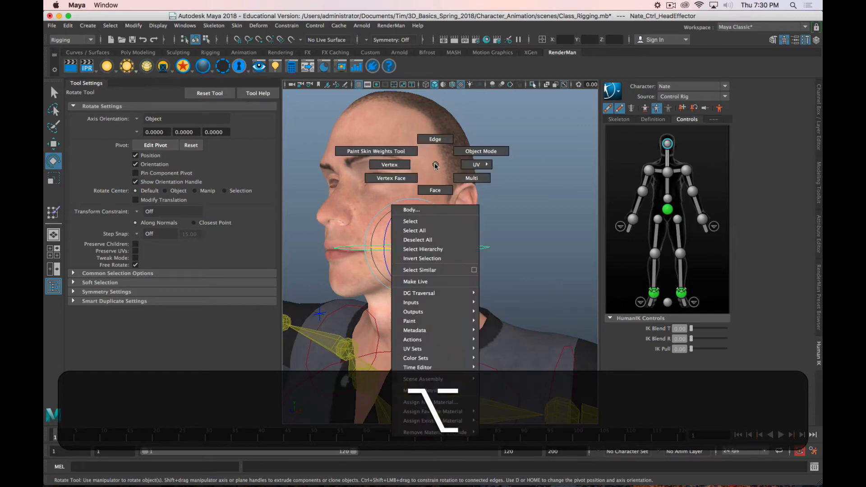
pyautogui.click(401, 165)
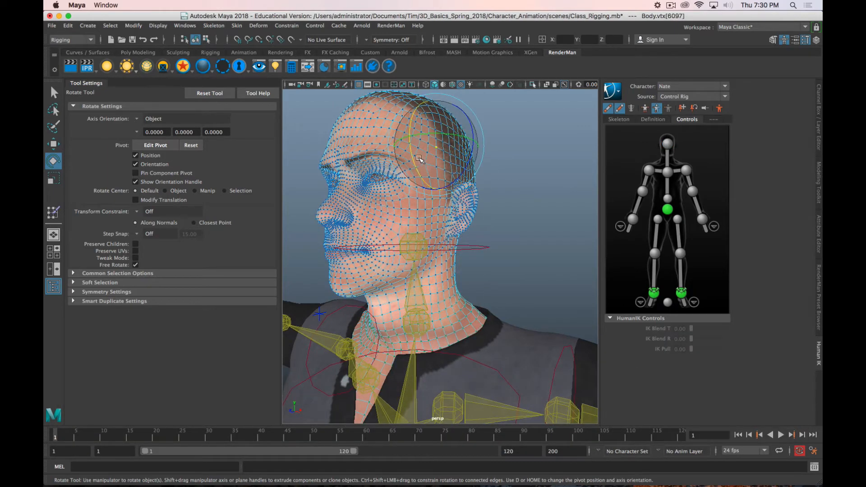
pyautogui.doubleClick(369, 131)
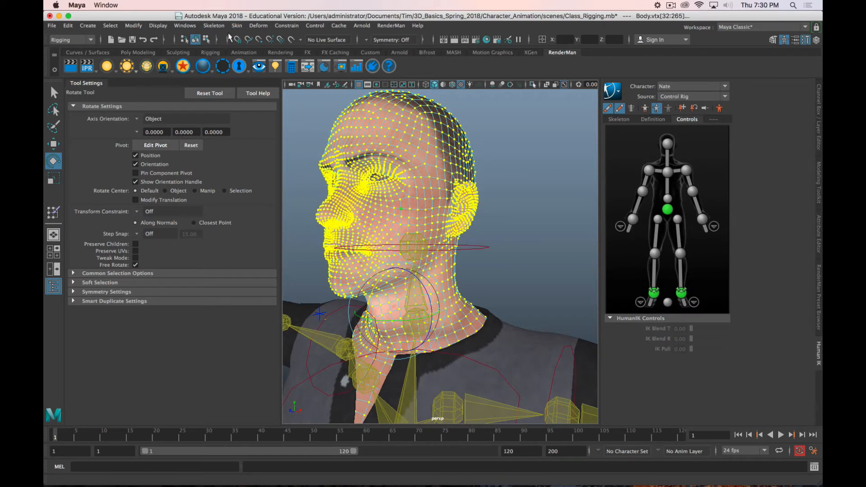
pyautogui.hotkey('ctrl', 'h')
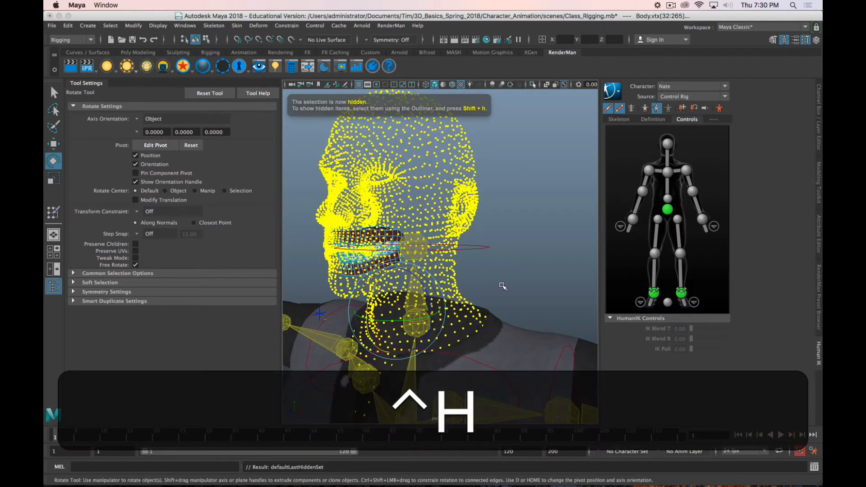
pyautogui.keyDown('alt'); pyautogui.moveTo(502, 286); pyautogui.dragTo(445, 193); pyautogui.keyUp('alt')
pyautogui.click(504, 198)
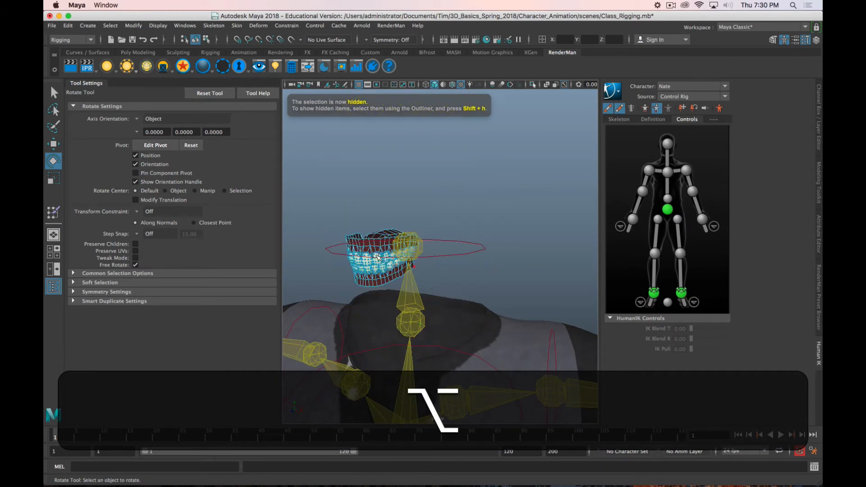
pyautogui.click(351, 254)
pyautogui.keyDown('alt'); pyautogui.moveTo(444, 232); pyautogui.dragTo(452, 226); pyautogui.keyUp('alt')
pyautogui.keyDown('alt'); pyautogui.moveTo(440, 231); pyautogui.dragTo(453, 232, button='right'); pyautogui.keyUp('alt')
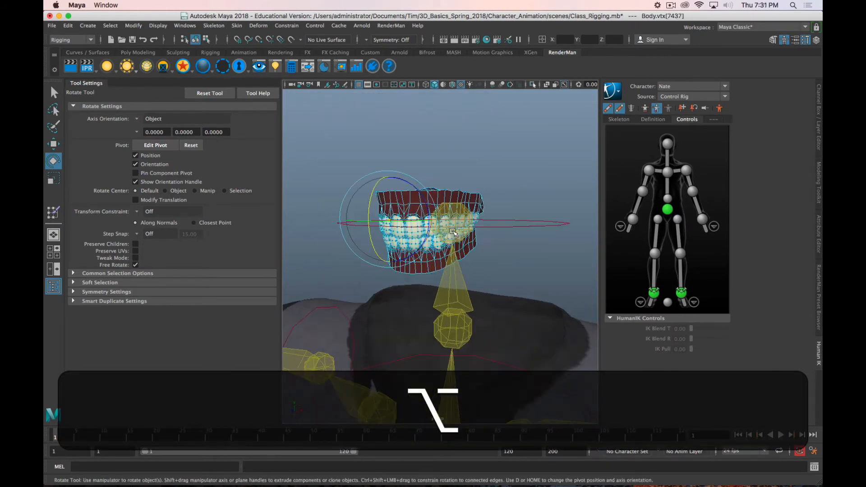
pyautogui.keyDown('alt'); pyautogui.moveTo(444, 262); pyautogui.dragTo(417, 257); pyautogui.keyUp('alt')
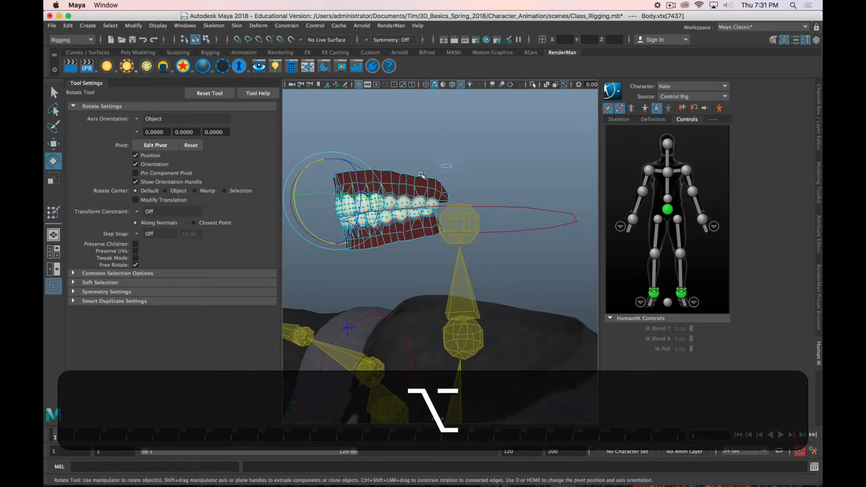
# Step: Select the Body mesh as a whole object, show its Channel Box attributes, and switch the teeth to component selection
pyautogui.click(345, 220)
pyautogui.click(351, 244)
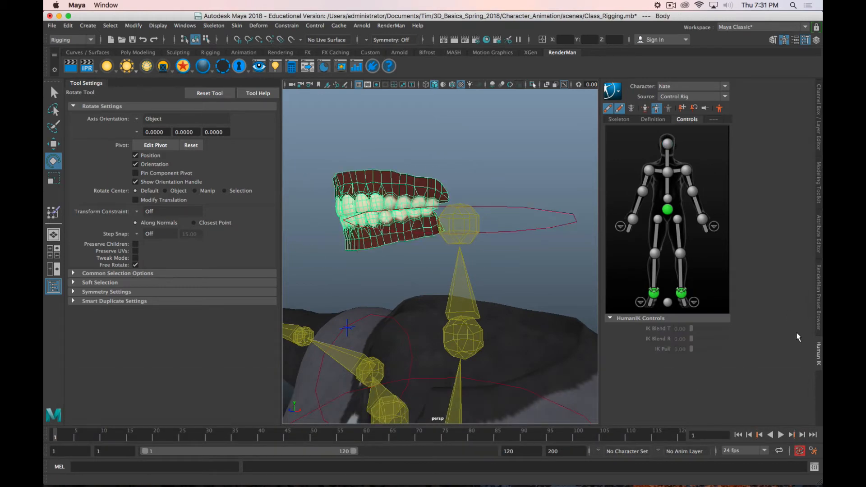
pyautogui.click(820, 135)
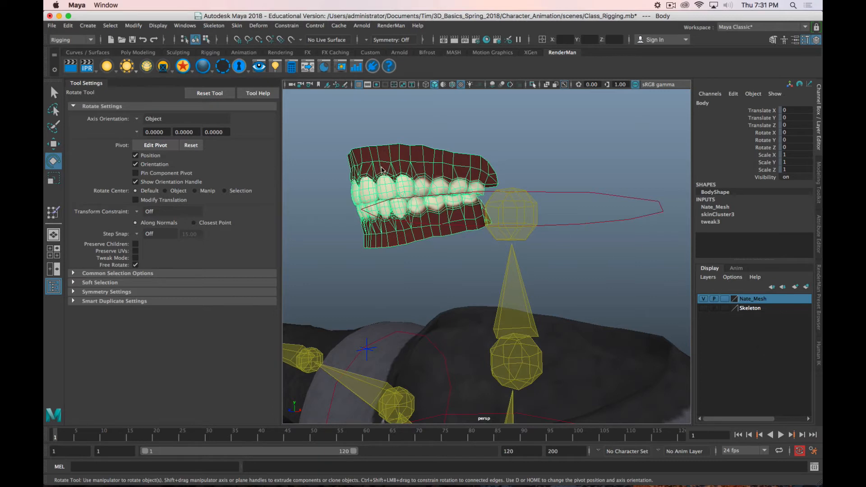
pyautogui.moveTo(381, 170); pyautogui.dragTo(347, 177, button='right')
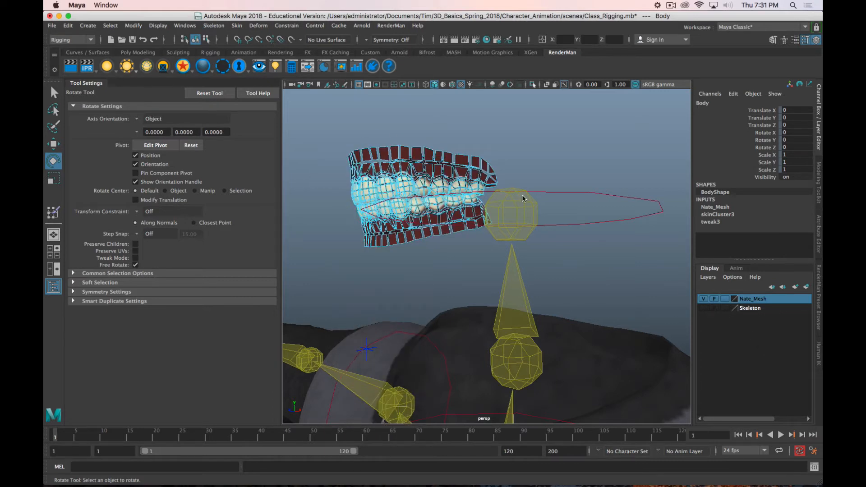
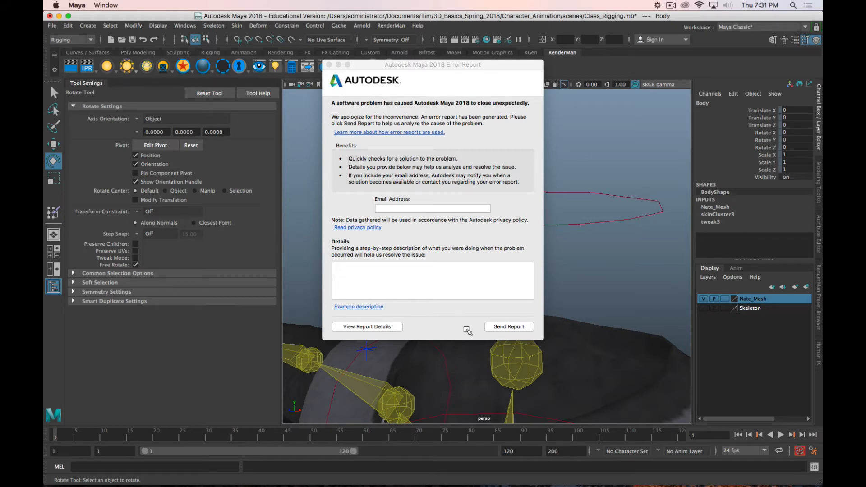
# Step: Send the crash report to Autodesk to close the error dialog
pyautogui.click(413, 83)
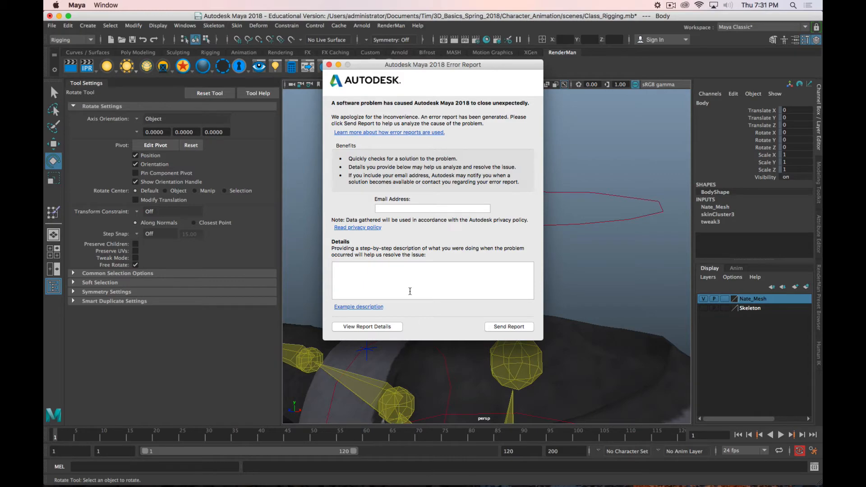
pyautogui.click(491, 327)
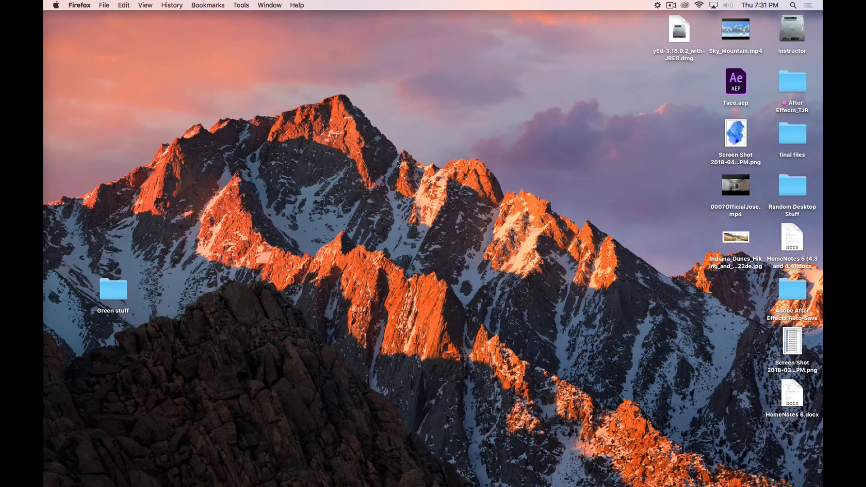
pyautogui.click(670, 5)
pyautogui.click(675, 33)
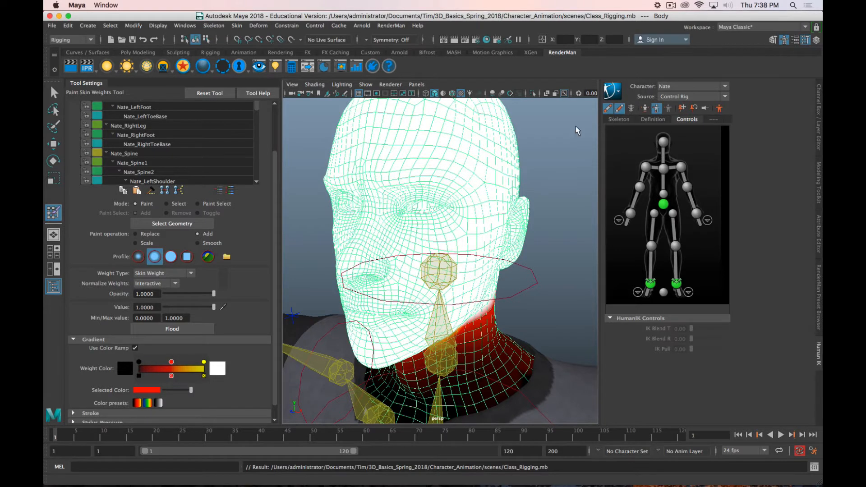
# Step: Leave weight painting and switch the Body mesh to vertex selection
pyautogui.scroll(-4, 504, 158)
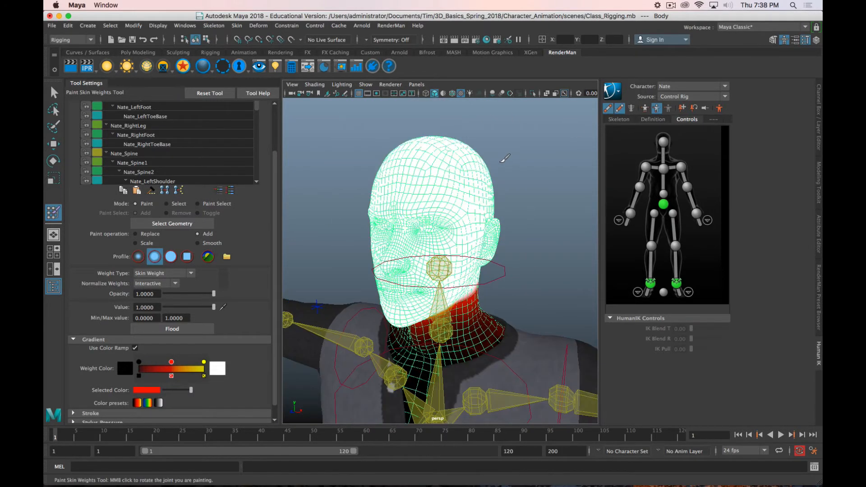
pyautogui.moveTo(443, 206)
pyautogui.keyDown('alt'); pyautogui.mouseDown()
pyautogui.moveTo(473, 185)
pyautogui.moveTo(444, 192)
pyautogui.mouseUp(); pyautogui.keyUp('alt')
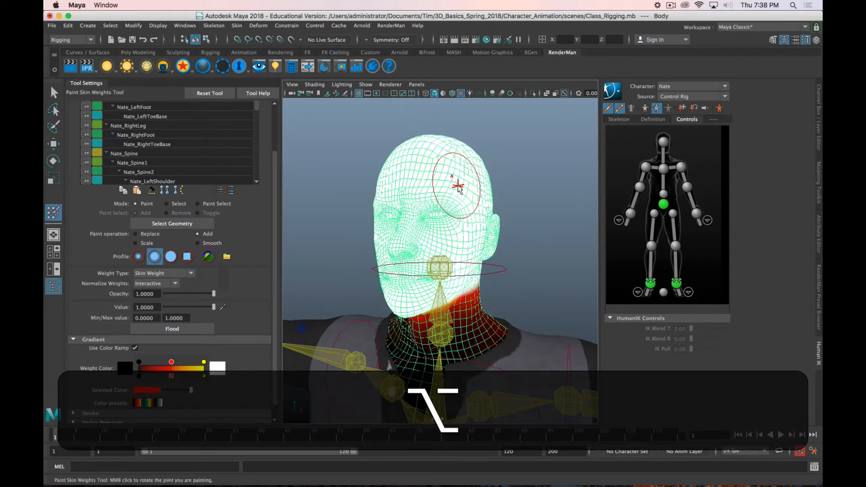
pyautogui.press('q')
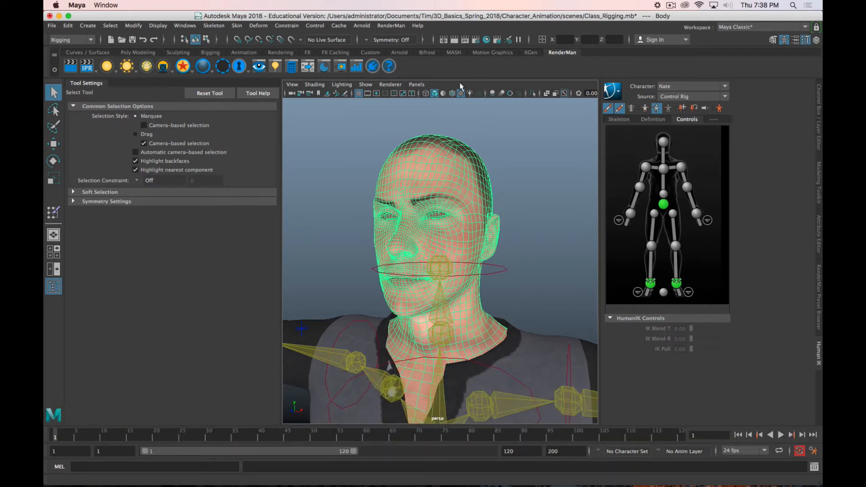
pyautogui.moveTo(448, 153); pyautogui.dragTo(423, 161, button='right')
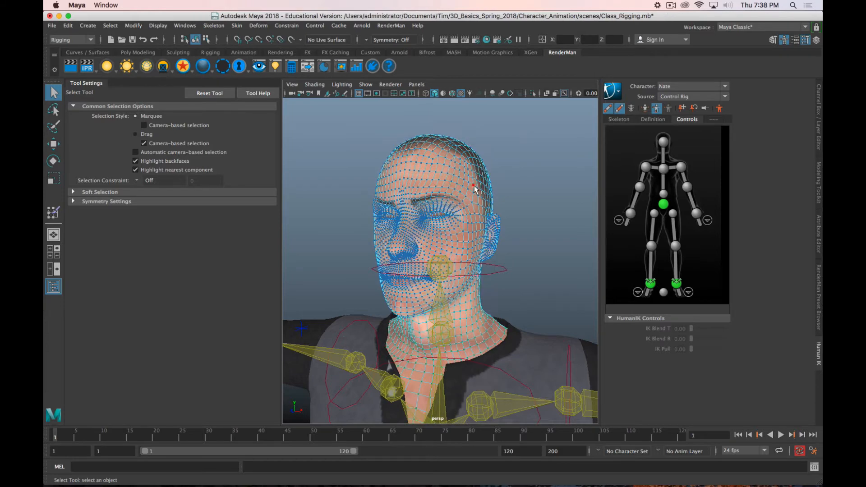
# Step: Select all connected vertices of the head skin and hide them to expose the teeth and gums
pyautogui.scroll(-10, 474, 190)
pyautogui.scroll(5, 475, 187)
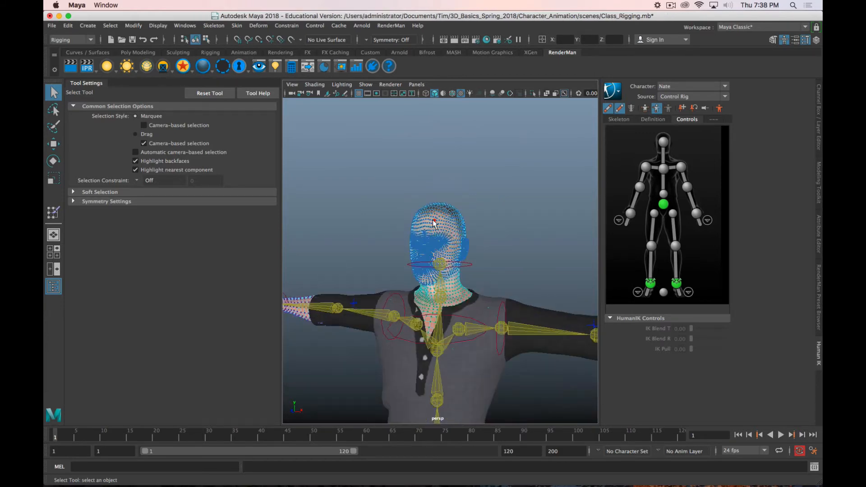
pyautogui.doubleClick(433, 220)
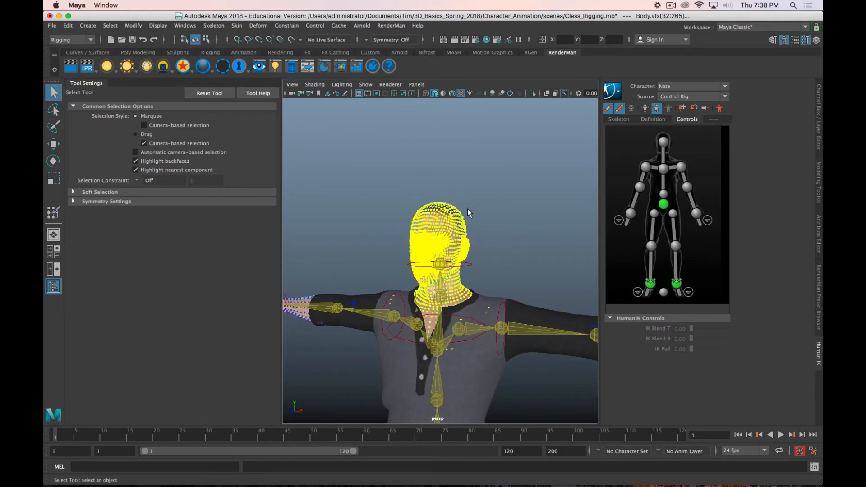
pyautogui.scroll(4, 468, 212)
pyautogui.scroll(-7, 468, 212)
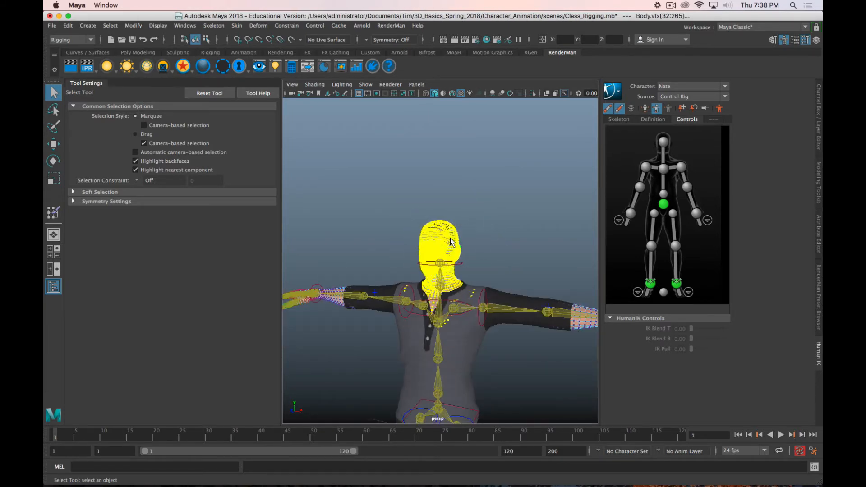
pyautogui.scroll(8, 449, 242)
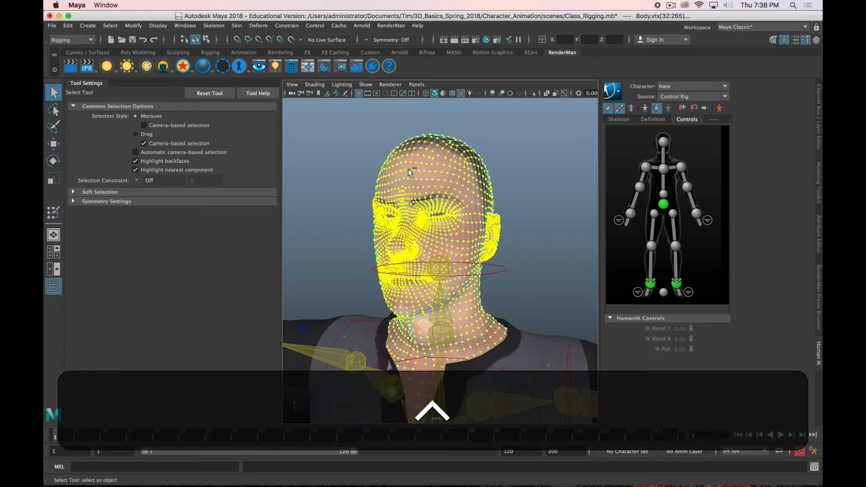
pyautogui.hotkey('ctrl', 'h')
pyautogui.click(530, 155)
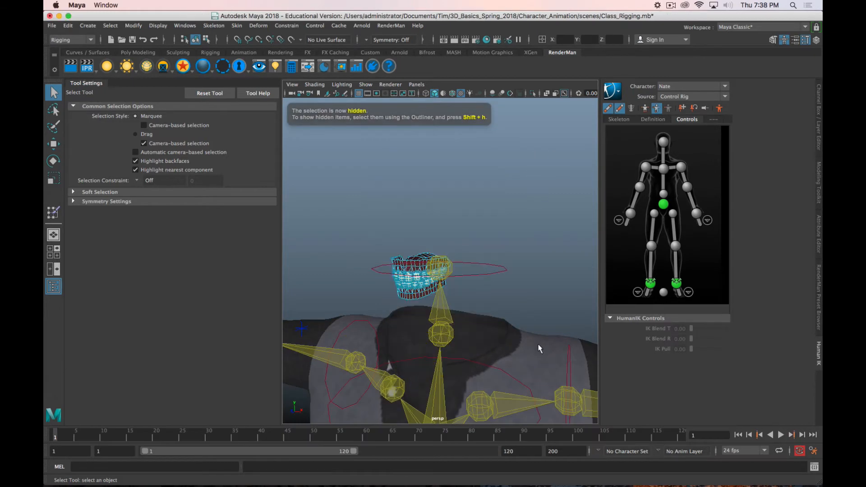
# Step: Examine the exposed teeth, gums and tongue from several sides, check the Body mesh's inputs, and clear the selected gum vertex
pyautogui.scroll(4, 413, 296)
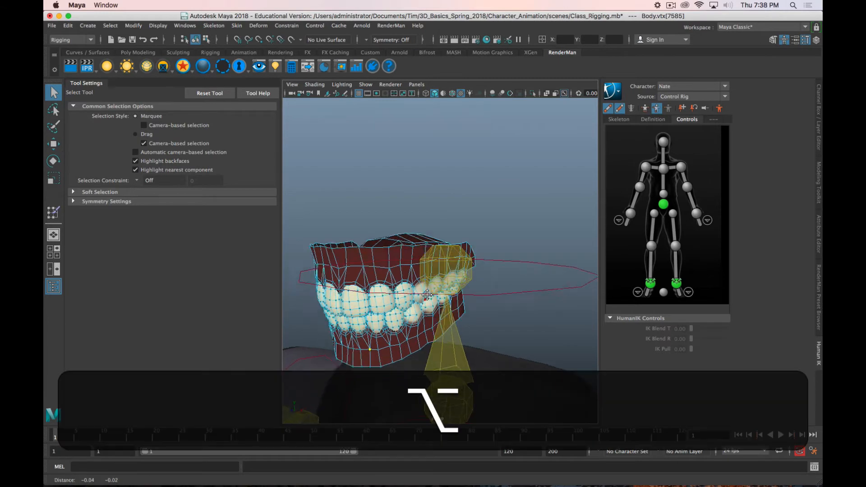
pyautogui.keyDown('alt'); pyautogui.moveTo(412, 295); pyautogui.dragTo(510, 237); pyautogui.keyUp('alt')
pyautogui.keyDown('alt'); pyautogui.moveTo(509, 237); pyautogui.dragTo(500, 242, button='middle'); pyautogui.keyUp('alt')
pyautogui.keyDown('alt'); pyautogui.moveTo(500, 241); pyautogui.dragTo(446, 249); pyautogui.keyUp('alt')
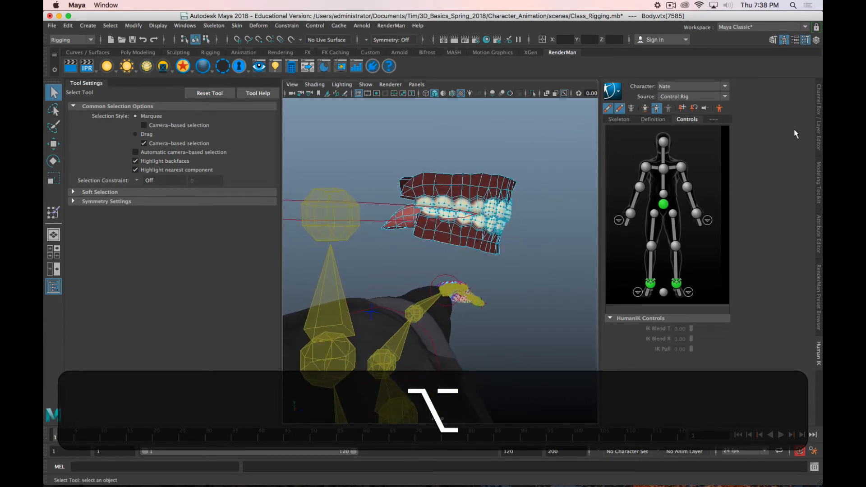
pyautogui.click(819, 119)
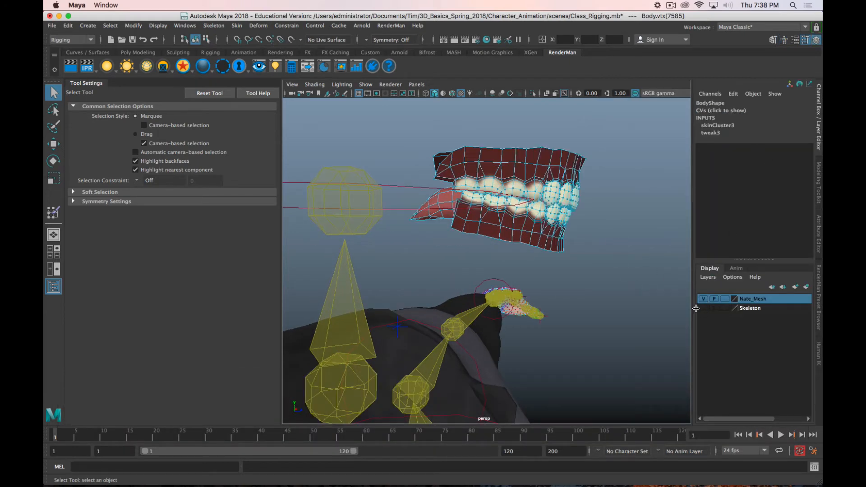
pyautogui.scroll(-2, 626, 225)
pyautogui.click(616, 228)
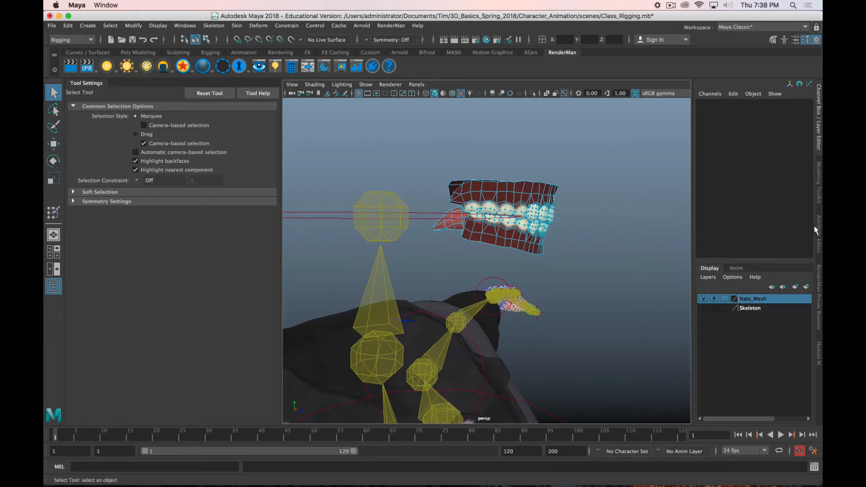
pyautogui.click(818, 351)
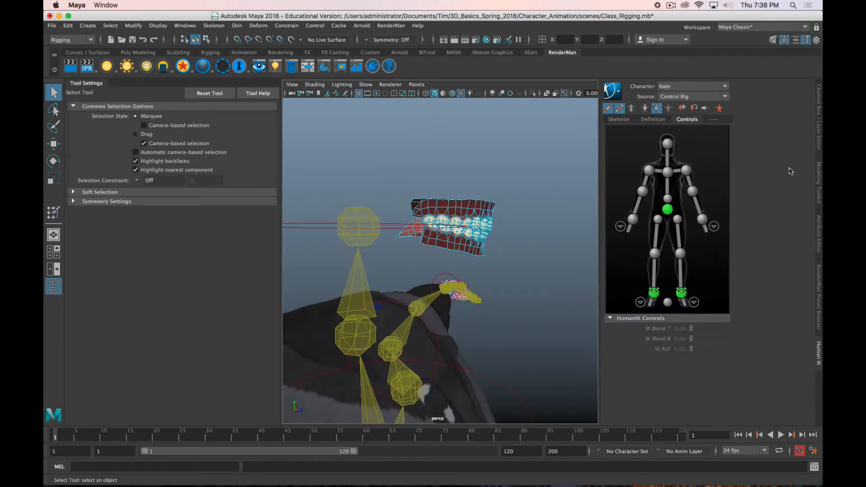
pyautogui.click(671, 5)
pyautogui.click(674, 34)
pyautogui.keyDown('alt'); pyautogui.moveTo(519, 252); pyautogui.dragTo(649, 170); pyautogui.keyUp('alt')
pyautogui.doubleClick(485, 199)
pyautogui.keyDown('shift'); pyautogui.click(475, 145); pyautogui.keyUp('shift')
pyautogui.keyDown('shift'); pyautogui.doubleClick(475, 145); pyautogui.keyUp('shift')
pyautogui.keyDown('alt'); pyautogui.moveTo(571, 159); pyautogui.dragTo(566, 161); pyautogui.keyUp('alt')
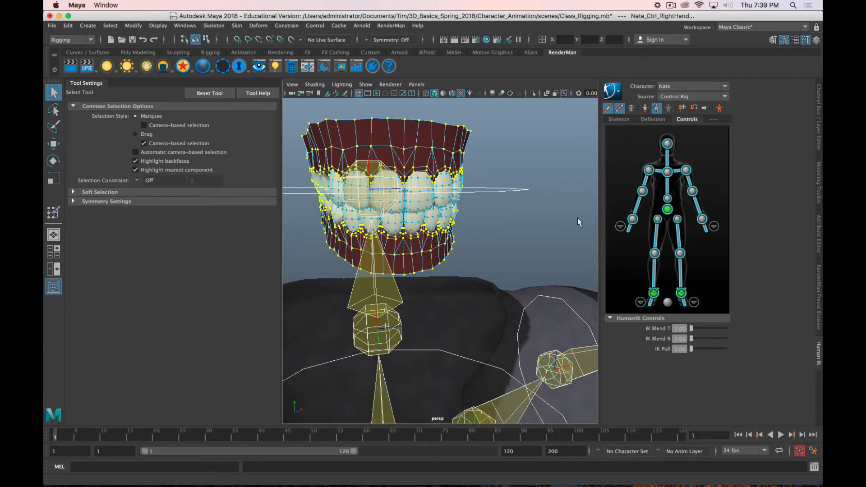
pyautogui.click(577, 218)
# Step: Select all connected vertices of the lower gum and add those of the upper gum
pyautogui.keyDown('alt'); pyautogui.moveTo(577, 218); pyautogui.dragTo(344, 239); pyautogui.keyUp('alt')
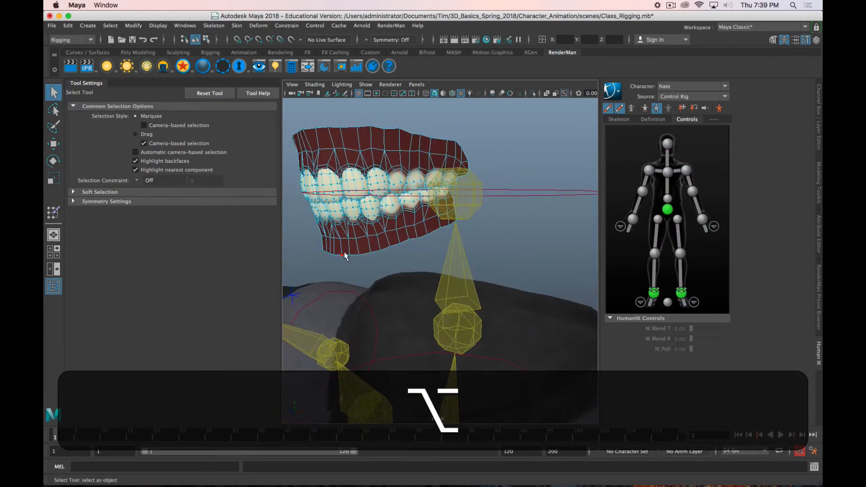
pyautogui.doubleClick(344, 252)
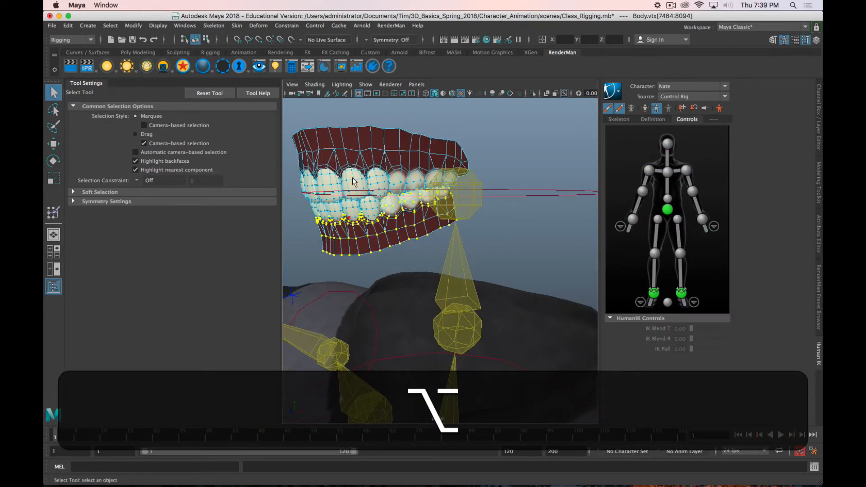
pyautogui.keyDown('shift'); pyautogui.doubleClick(360, 135); pyautogui.keyUp('shift')
# Step: Add the connected vertices of the upper and lower front teeth to the gum selection
pyautogui.keyDown('alt'); pyautogui.keyDown('shift'); pyautogui.moveTo(359, 135); pyautogui.dragTo(507, 108); pyautogui.keyUp('shift'); pyautogui.keyUp('alt')
pyautogui.scroll(3, 449, 155)
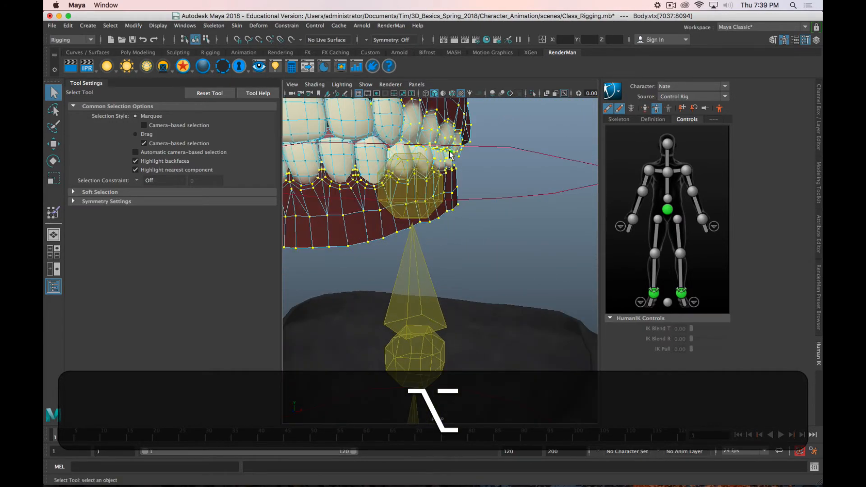
pyautogui.keyDown('alt'); pyautogui.moveTo(416, 161); pyautogui.dragTo(480, 182); pyautogui.keyUp('alt')
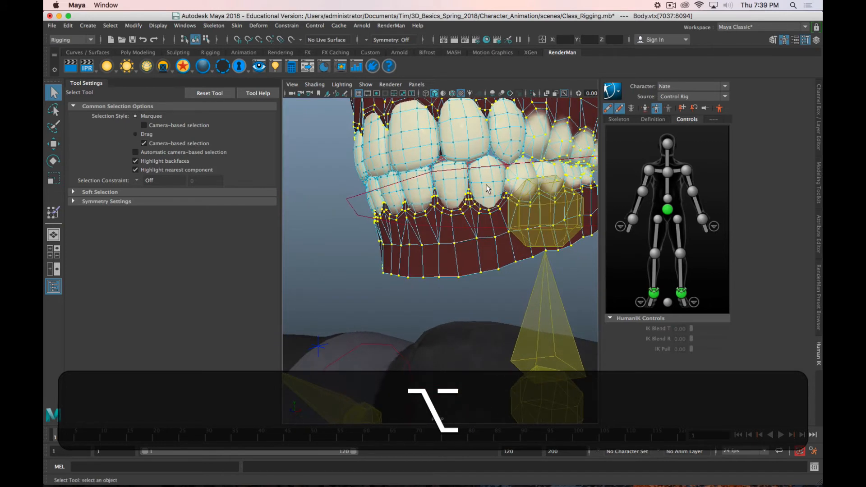
pyautogui.keyDown('shift'); pyautogui.doubleClick(511, 125); pyautogui.keyUp('shift')
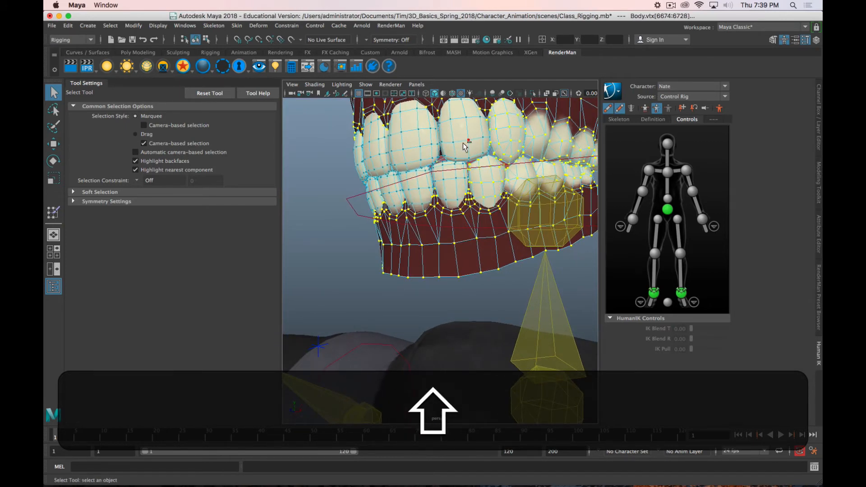
pyautogui.keyDown('shift'); pyautogui.doubleClick(456, 183); pyautogui.keyUp('shift')
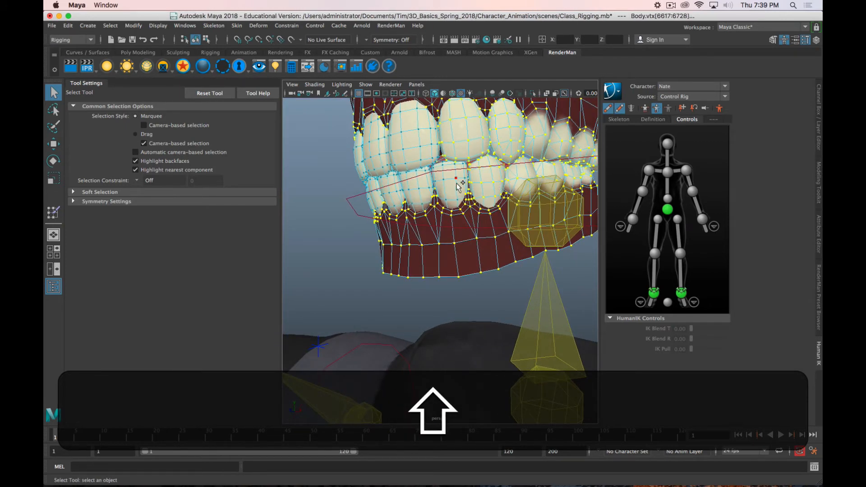
pyautogui.keyDown('shift'); pyautogui.doubleClick(417, 146); pyautogui.keyUp('shift')
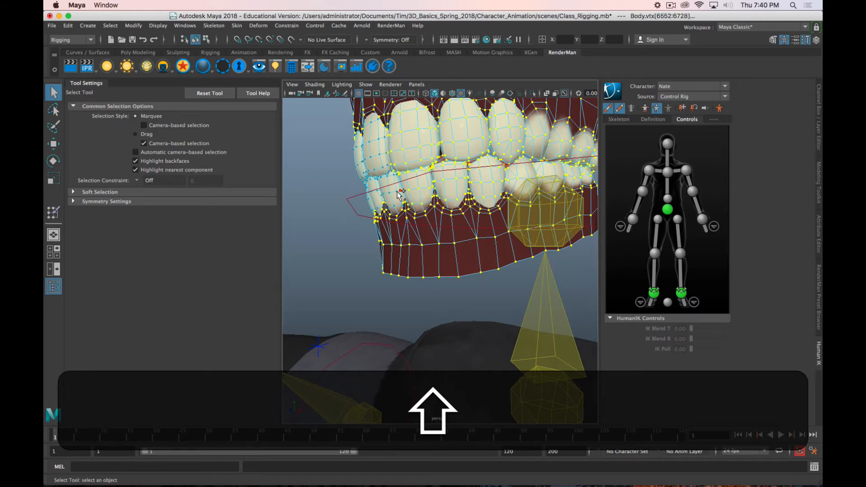
pyautogui.keyDown('shift'); pyautogui.doubleClick(381, 155); pyautogui.keyUp('shift')
# Step: Extend the selection to the remaining upper and lower teeth on the character's right side
pyautogui.keyDown('alt'); pyautogui.keyDown('shift'); pyautogui.moveTo(382, 156); pyautogui.dragTo(423, 172); pyautogui.keyUp('shift'); pyautogui.keyUp('alt')
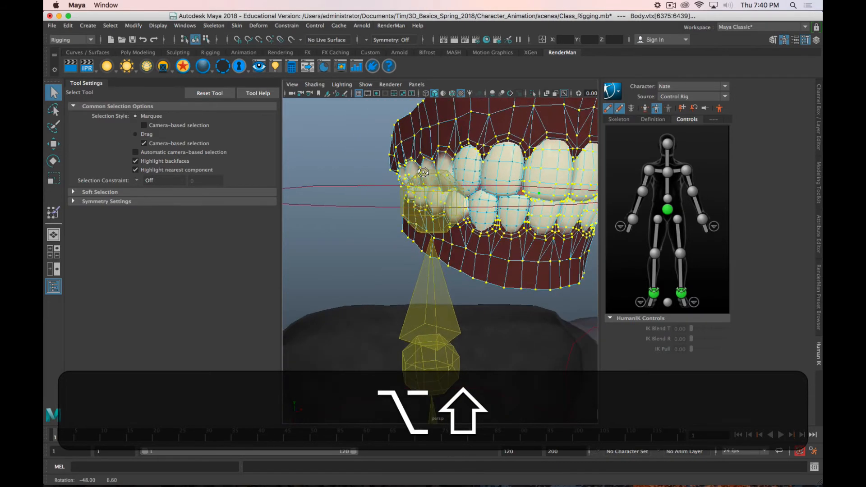
pyautogui.keyDown('shift'); pyautogui.doubleClick(506, 210); pyautogui.keyUp('shift')
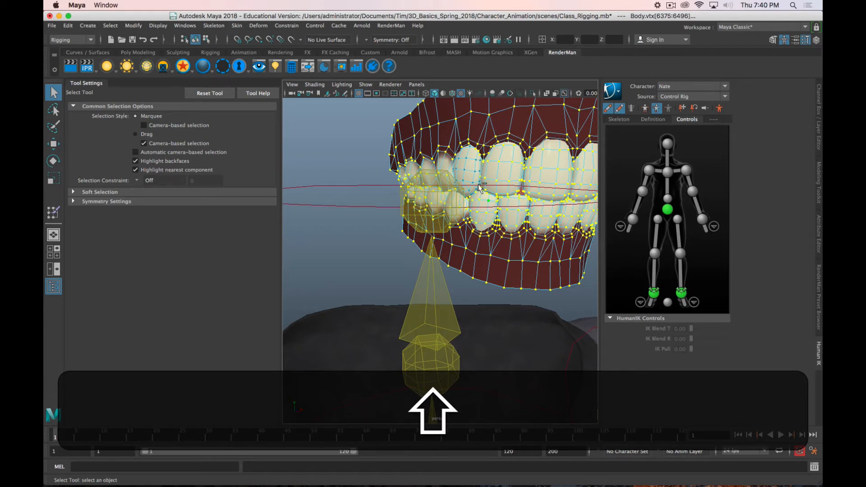
pyautogui.keyDown('shift'); pyautogui.doubleClick(464, 169); pyautogui.keyUp('shift')
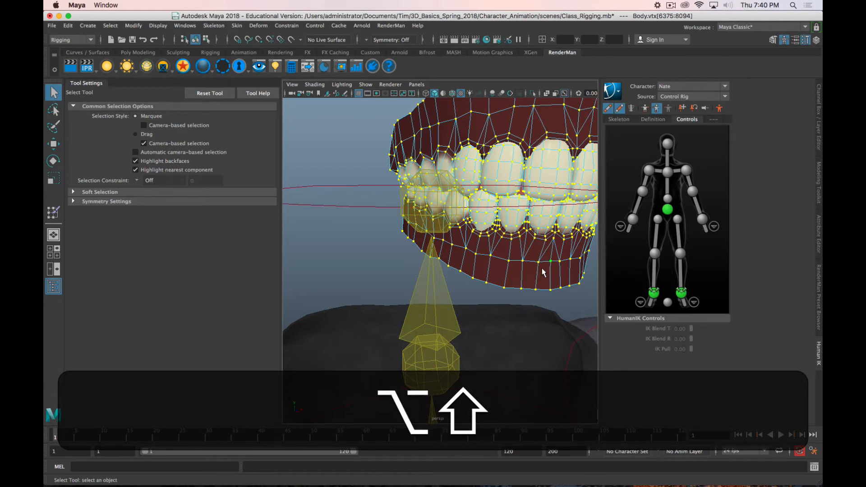
pyautogui.keyDown('alt'); pyautogui.keyDown('shift'); pyautogui.moveTo(483, 189); pyautogui.dragTo(559, 276); pyautogui.keyUp('shift'); pyautogui.keyUp('alt')
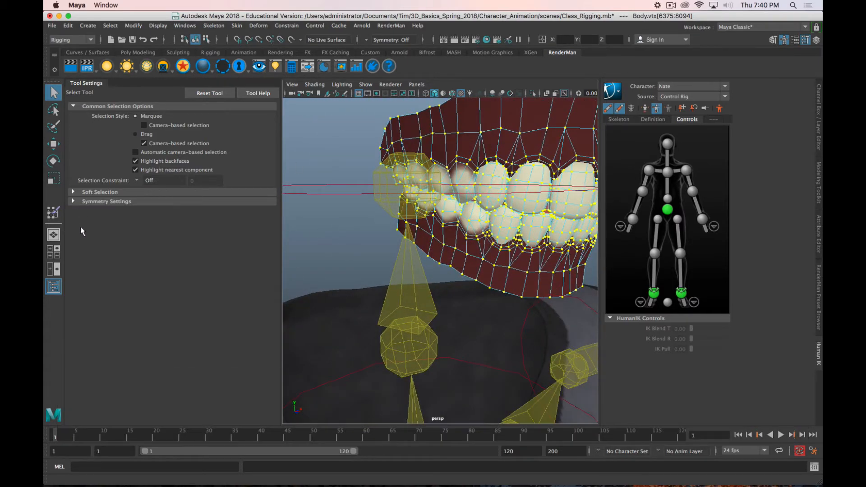
# Step: Flood the selected teeth and gum vertices with Nate_Head skin weight, using the Add operation at value 1.0
pyautogui.click(53, 212)
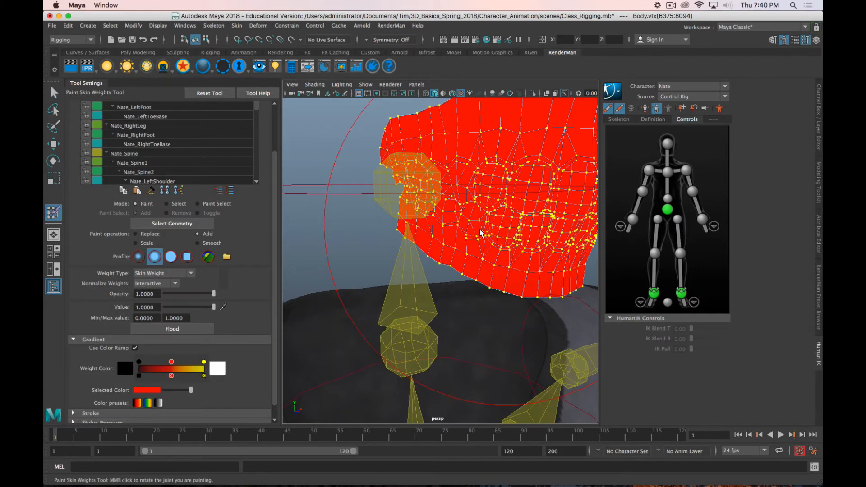
pyautogui.scroll(-10, 481, 233)
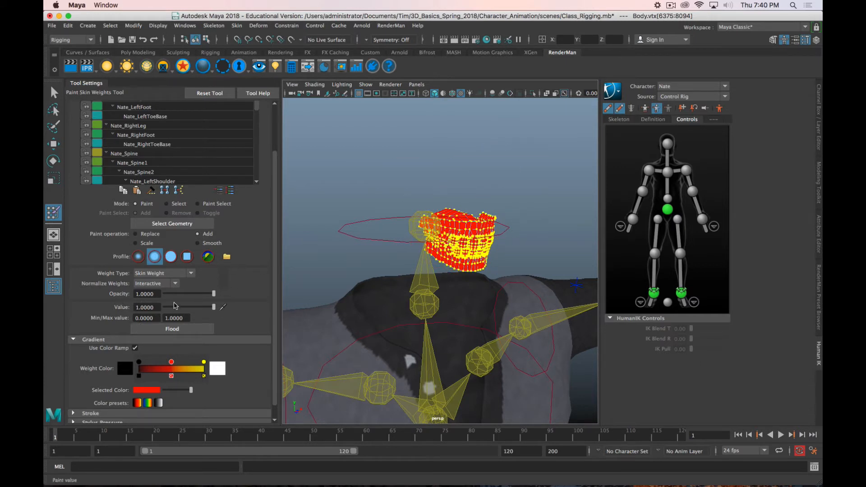
pyautogui.scroll(-1, 234, 265)
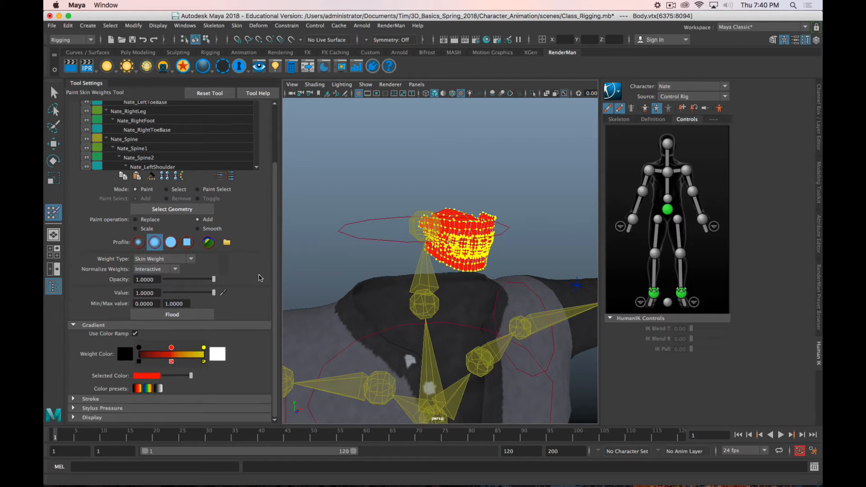
pyautogui.click(188, 316)
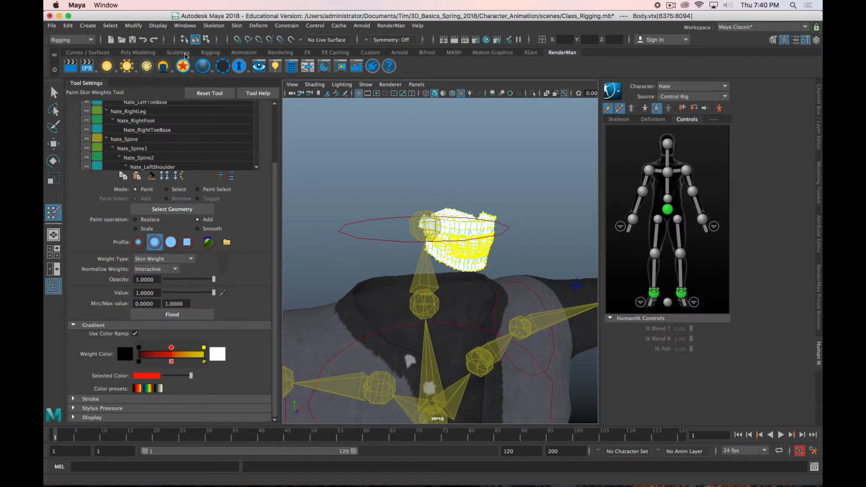
# Step: Check the flooded teeth from the front and side, leave weight painting and clear the vertex selection
pyautogui.keyDown('alt'); pyautogui.moveTo(517, 253); pyautogui.dragTo(477, 231); pyautogui.keyUp('alt')
pyautogui.scroll(-5, 478, 232)
pyautogui.scroll(10, 479, 233)
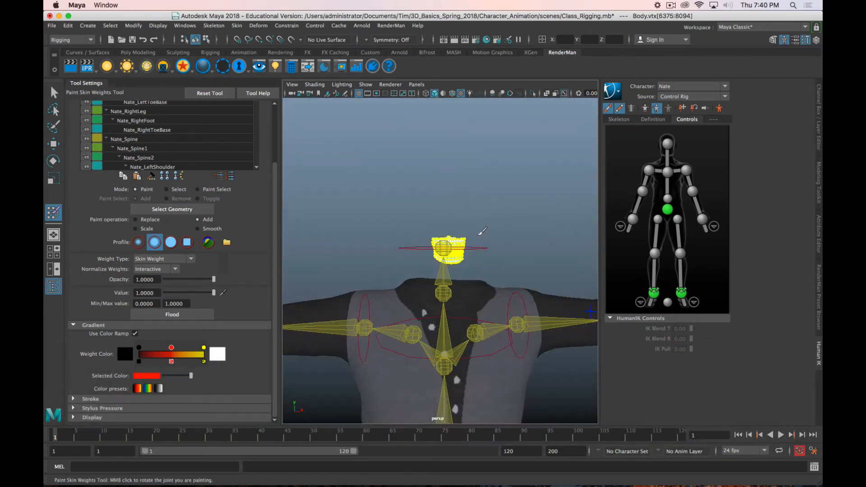
pyautogui.keyDown('alt'); pyautogui.moveTo(542, 222); pyautogui.dragTo(493, 226); pyautogui.keyUp('alt')
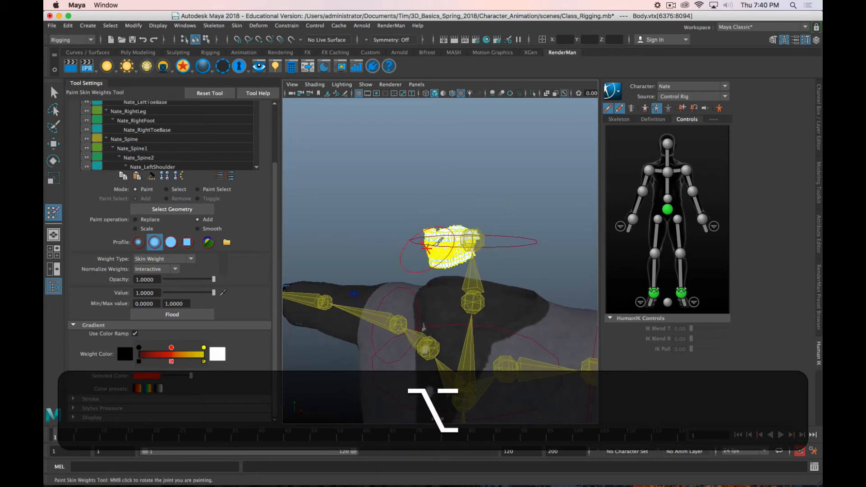
pyautogui.press('q')
pyautogui.moveTo(425, 253); pyautogui.dragTo(462, 203, button='right')
pyautogui.click(412, 173)
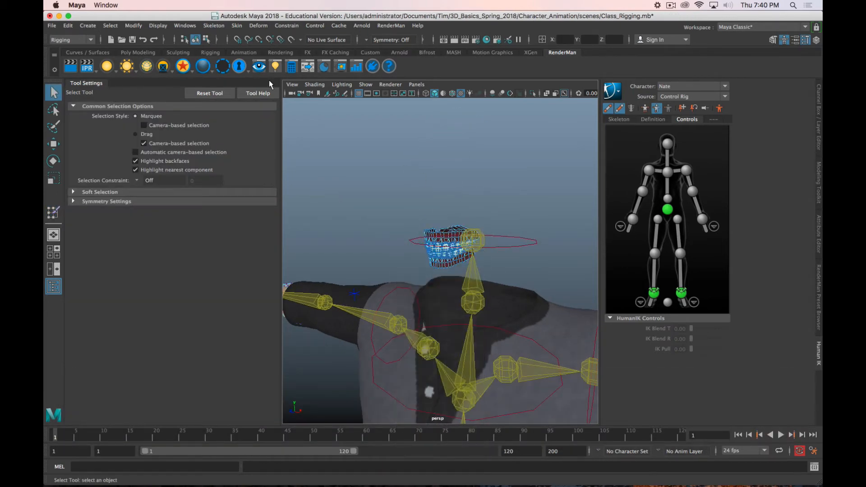
# Step: Show the last hidden head geometry again and return the Body mesh from vertex to object selection
pyautogui.click(158, 25)
pyautogui.moveTo(195, 87)
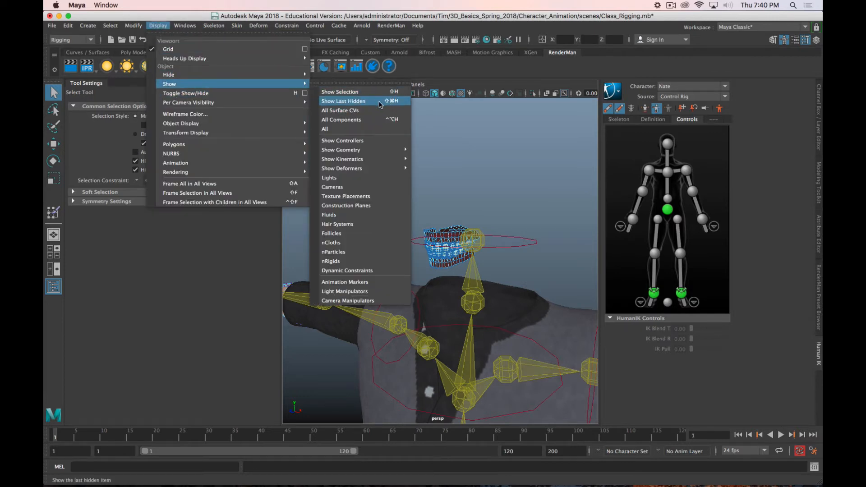
pyautogui.click(380, 103)
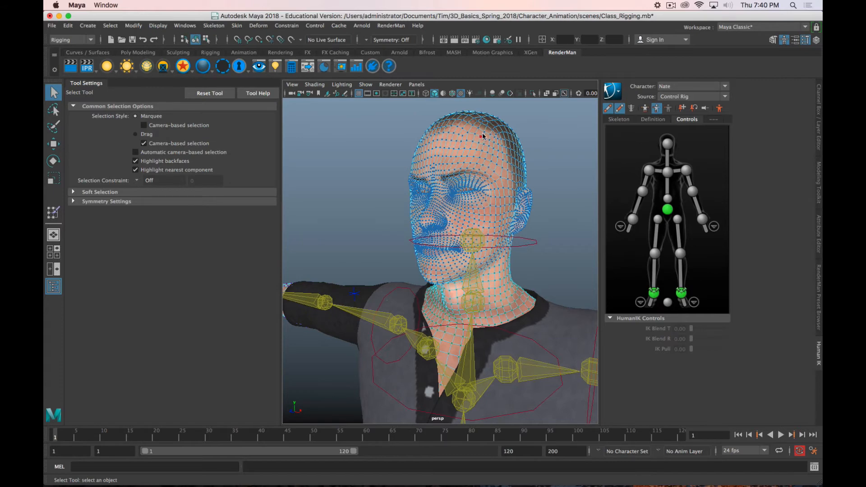
pyautogui.moveTo(482, 137); pyautogui.dragTo(510, 116, button='right')
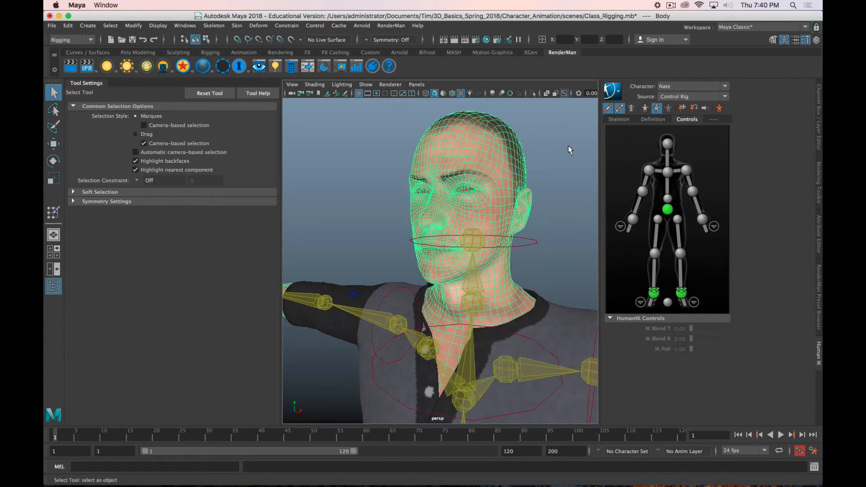
# Step: Leave weight painting, select the head effector control and rotate it to turn the head sideways
pyautogui.click(53, 211)
pyautogui.moveTo(344, 228)
pyautogui.keyDown('alt'); pyautogui.mouseDown()
pyautogui.moveTo(367, 263)
pyautogui.moveTo(533, 247)
pyautogui.mouseUp(); pyautogui.keyUp('alt')
pyautogui.hotkey('alt', 'q')
pyautogui.click(512, 246)
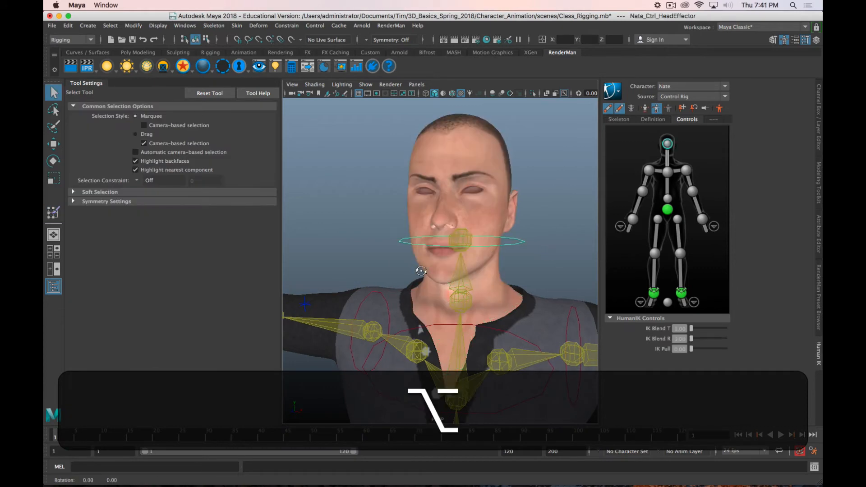
pyautogui.press('e')
pyautogui.moveTo(430, 243); pyautogui.dragTo(530, 248)
# Step: Select the Body mesh and examine the cheek and jaw up close, toggling smooth mesh preview on and off
pyautogui.click(514, 251)
pyautogui.keyDown('alt'); pyautogui.moveTo(519, 250); pyautogui.dragTo(448, 252, button='middle'); pyautogui.keyUp('alt')
pyautogui.scroll(5, 447, 253)
pyautogui.keyDown('alt'); pyautogui.moveTo(447, 252); pyautogui.dragTo(433, 250); pyautogui.keyUp('alt')
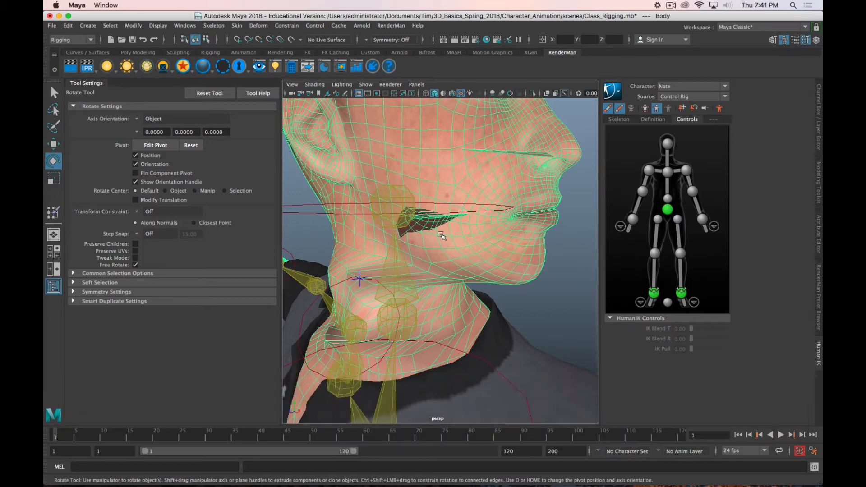
pyautogui.moveTo(476, 258)
pyautogui.keyDown('alt'); pyautogui.mouseDown()
pyautogui.moveTo(392, 261)
pyautogui.moveTo(381, 242)
pyautogui.moveTo(310, 248)
pyautogui.moveTo(329, 253)
pyautogui.moveTo(330, 272)
pyautogui.moveTo(464, 263)
pyautogui.mouseUp(); pyautogui.keyUp('alt')
pyautogui.press('3')
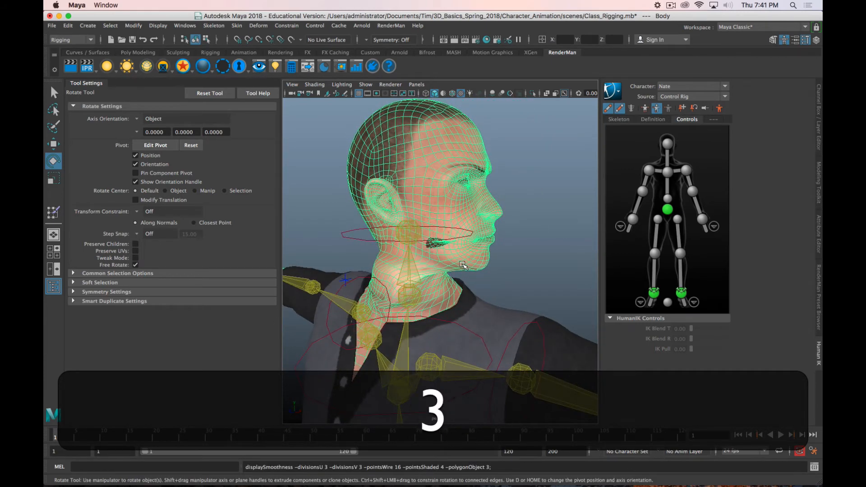
pyautogui.press('1')
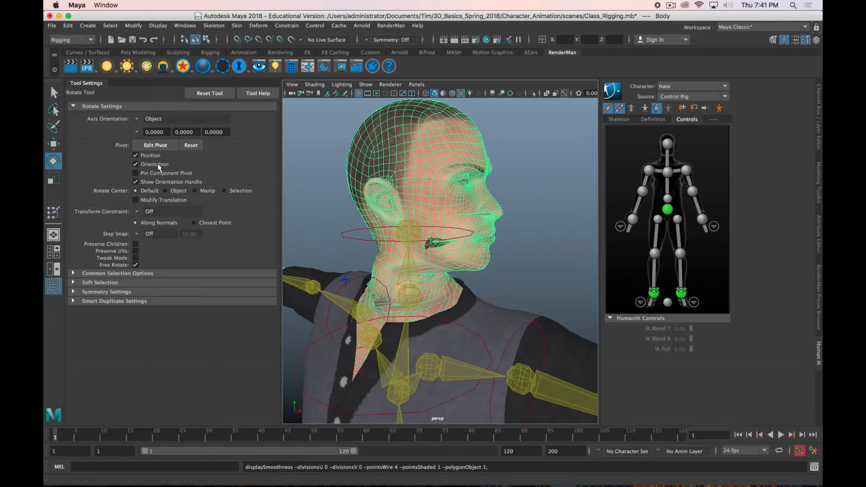
# Step: Paint the stray low-weight patch on the Body mesh's cheek with Nate_Head skin weight, using Add at value 1.0
pyautogui.click(54, 219)
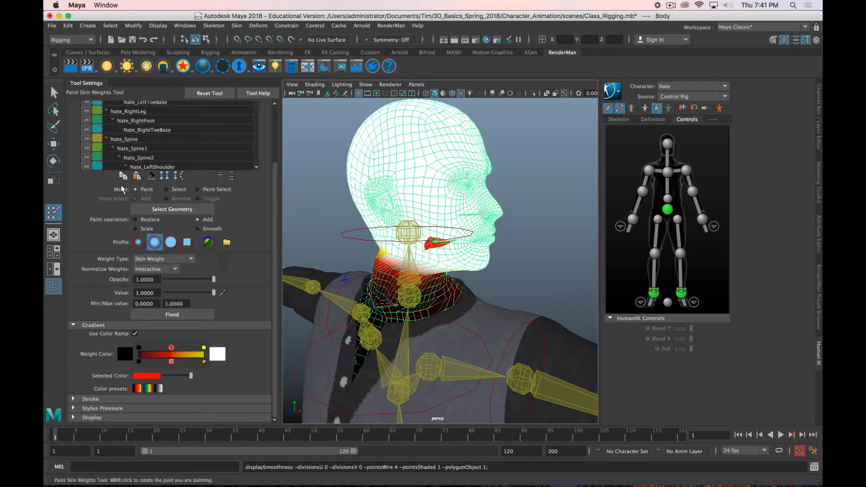
pyautogui.scroll(-3, 154, 132)
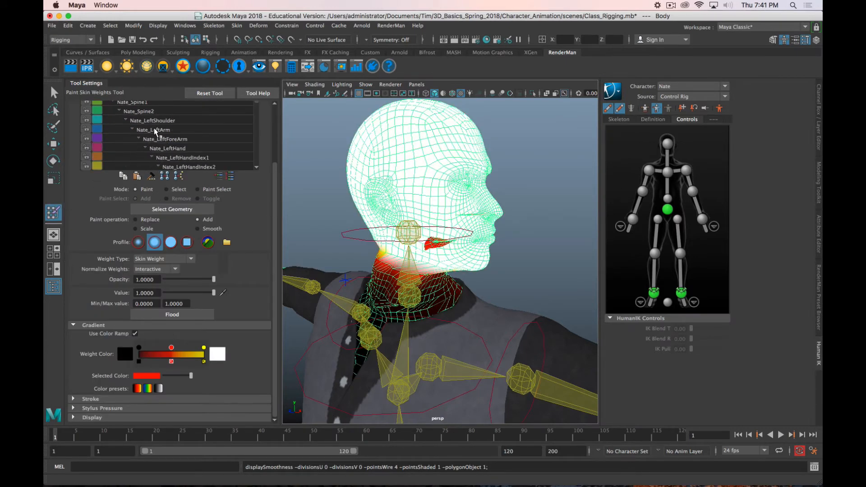
pyautogui.scroll(-14, 210, 160)
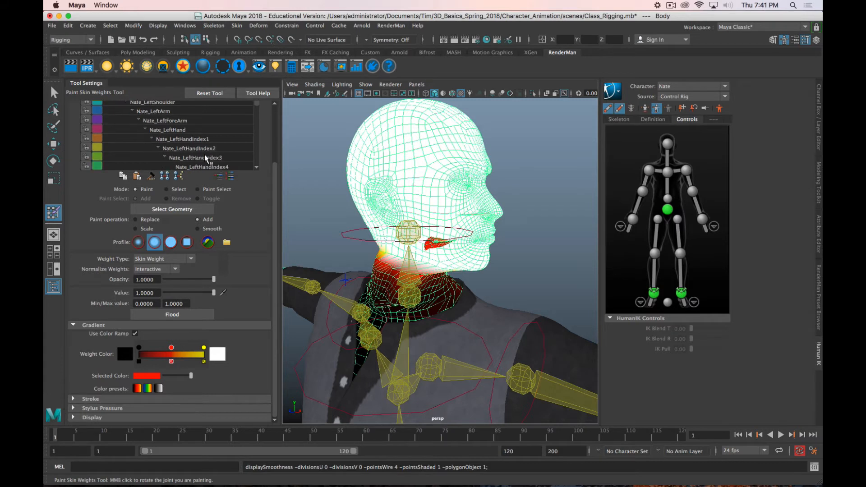
pyautogui.scroll(-7, 205, 158)
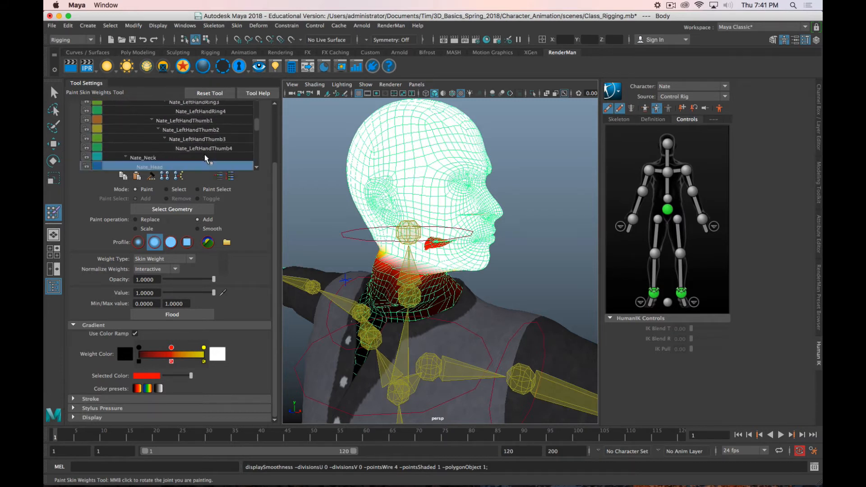
pyautogui.click(205, 158)
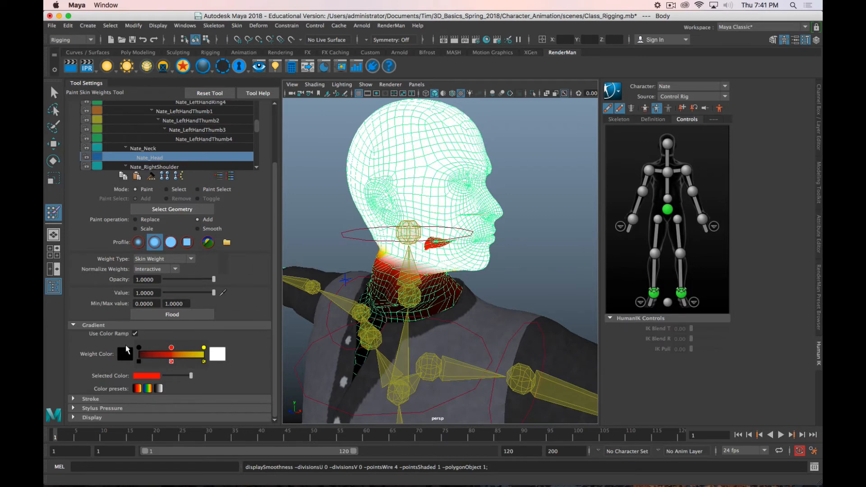
pyautogui.moveTo(430, 242)
pyautogui.mouseDown()
pyautogui.moveTo(451, 242)
pyautogui.moveTo(332, 209)
pyautogui.moveTo(460, 241)
pyautogui.moveTo(526, 242)
pyautogui.moveTo(444, 248)
pyautogui.mouseUp()
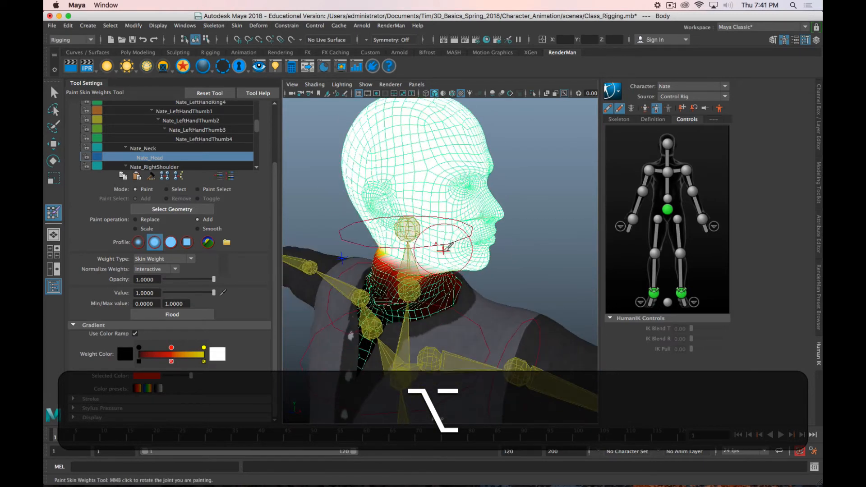
# Step: Select the head effector control and reset the head to its stance pose
pyautogui.click(718, 109)
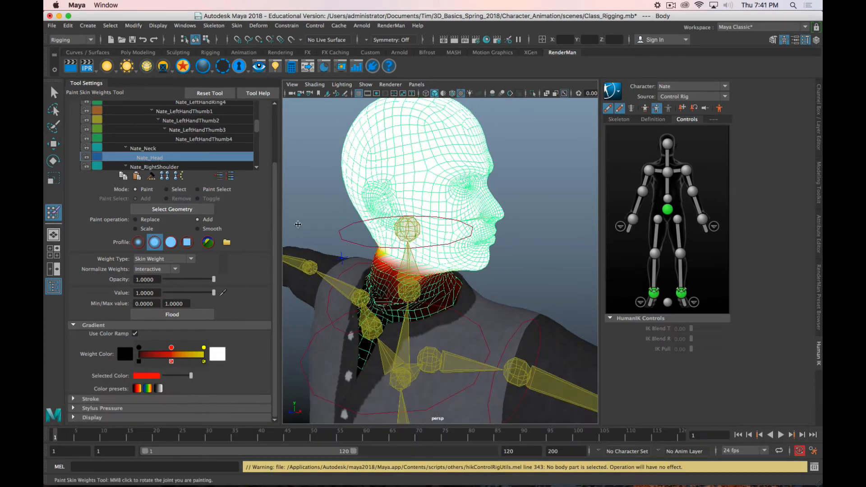
pyautogui.press('q')
pyautogui.click(448, 240)
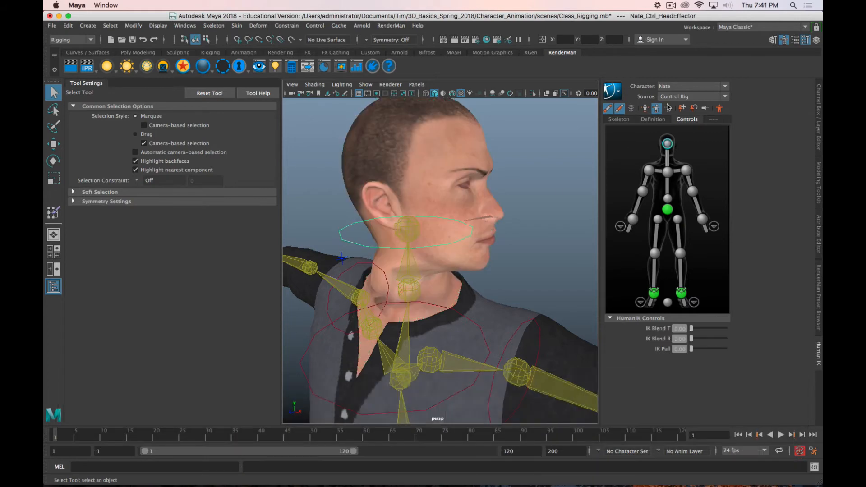
pyautogui.keyDown('alt'); pyautogui.moveTo(419, 270); pyautogui.dragTo(430, 293); pyautogui.keyUp('alt')
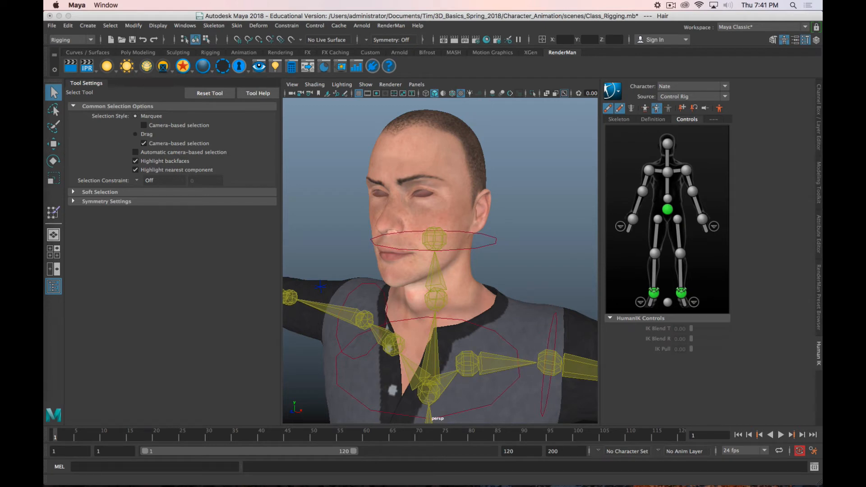
# Step: Show all hidden objects so the hair, eyes and eyelashes are back on the character
pyautogui.click(159, 25)
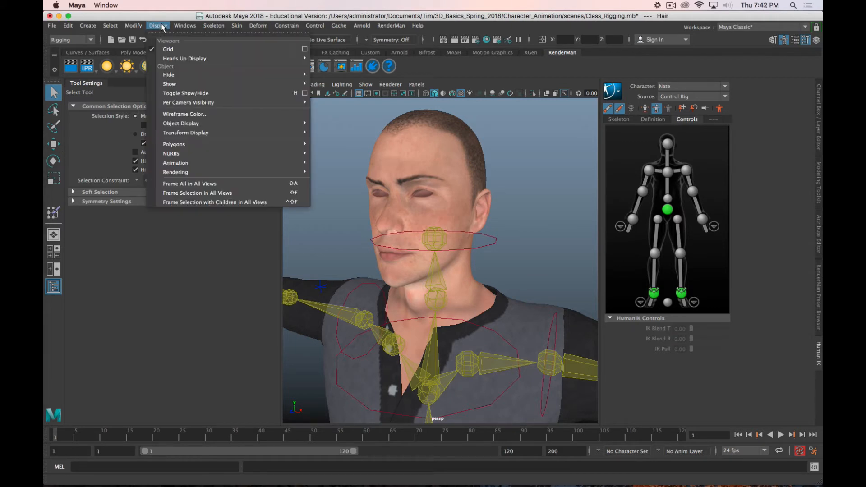
pyautogui.moveTo(180, 84)
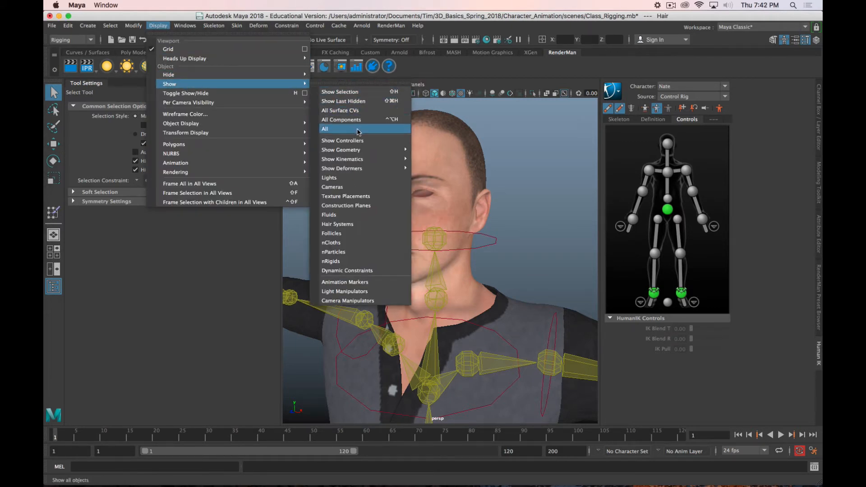
pyautogui.click(358, 131)
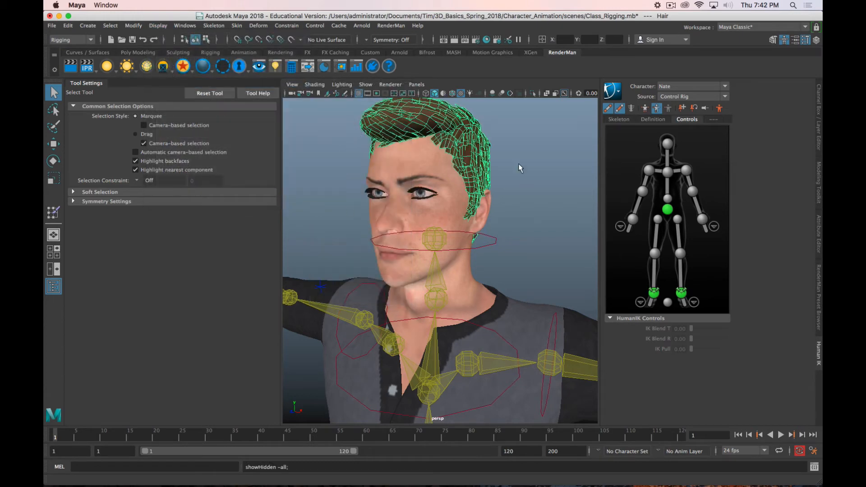
# Step: Flood the hair, eyes and eyelashes with Nate_Head skin weight, using the Add operation at value 1.0
pyautogui.click(518, 163)
pyautogui.click(479, 179)
pyautogui.keyDown('alt'); pyautogui.moveTo(441, 178); pyautogui.dragTo(406, 206); pyautogui.keyUp('alt')
pyautogui.click(53, 212)
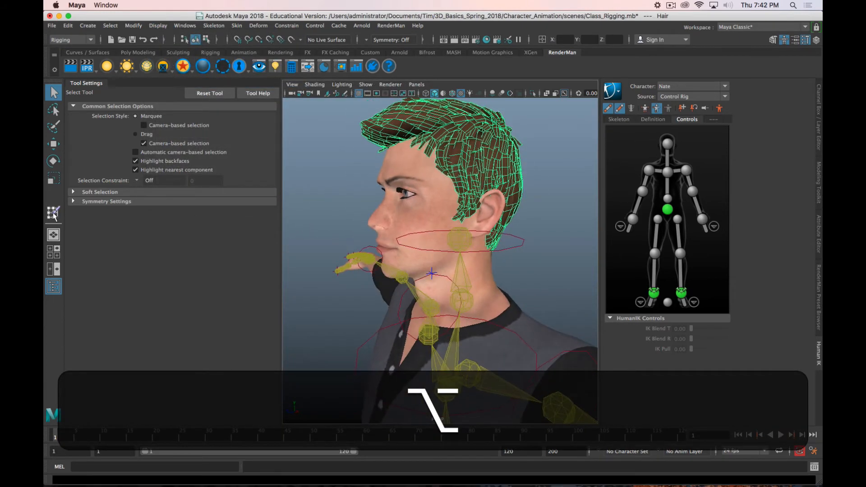
pyautogui.keyDown('alt'); pyautogui.moveTo(463, 283); pyautogui.dragTo(453, 277); pyautogui.keyUp('alt')
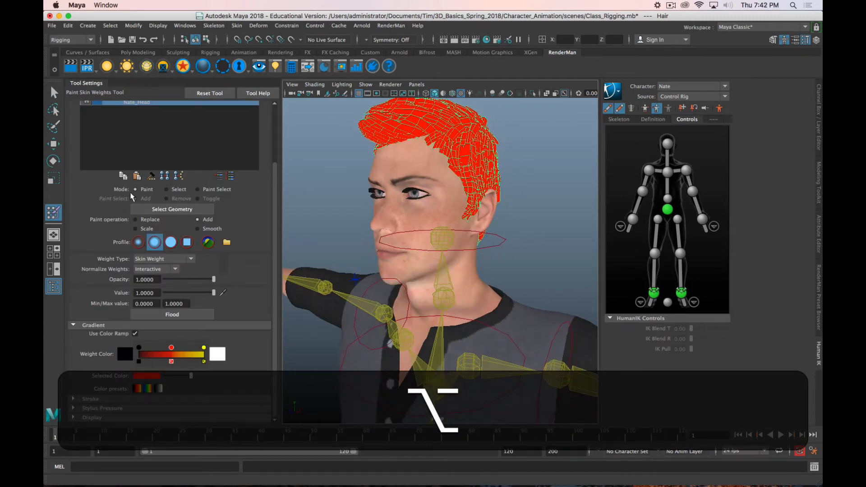
pyautogui.scroll(2, 132, 189)
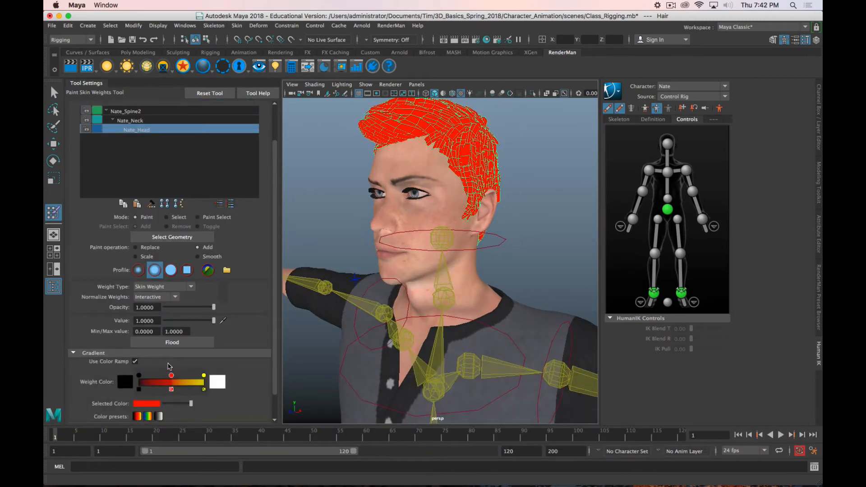
pyautogui.click(172, 342)
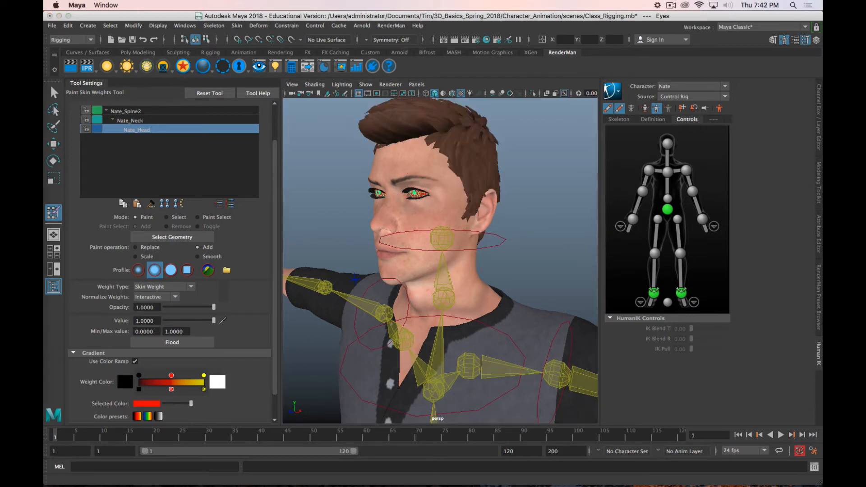
pyautogui.click(209, 342)
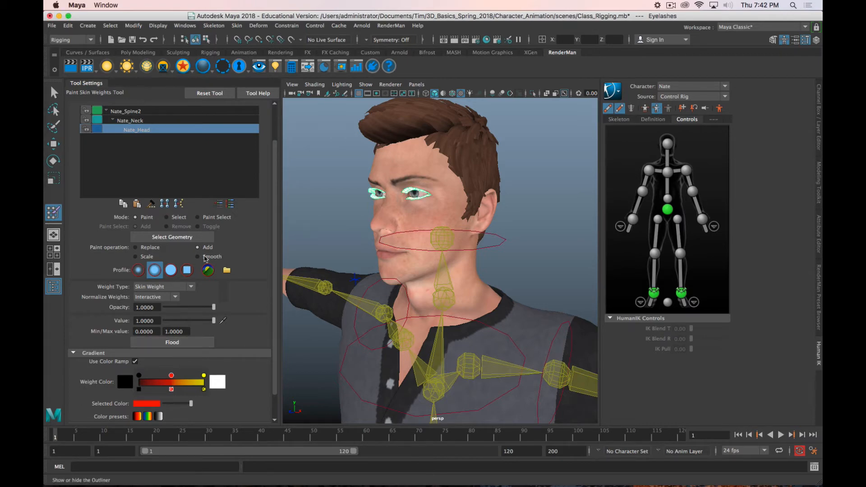
# Step: Rotate the head effector control to test how the hair and eyes follow, and undo the test rotation
pyautogui.keyDown('alt'); pyautogui.moveTo(457, 273); pyautogui.dragTo(478, 257); pyautogui.keyUp('alt')
pyautogui.press('w')
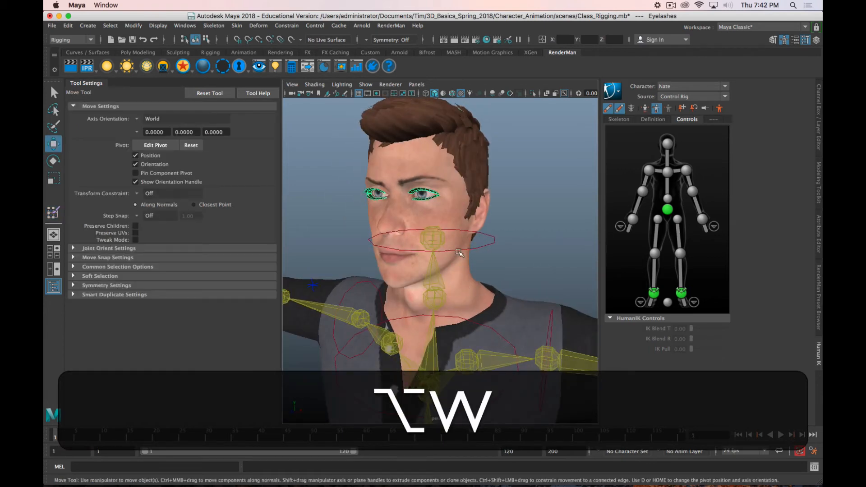
pyautogui.click(477, 253)
pyautogui.click(478, 249)
pyautogui.press('e')
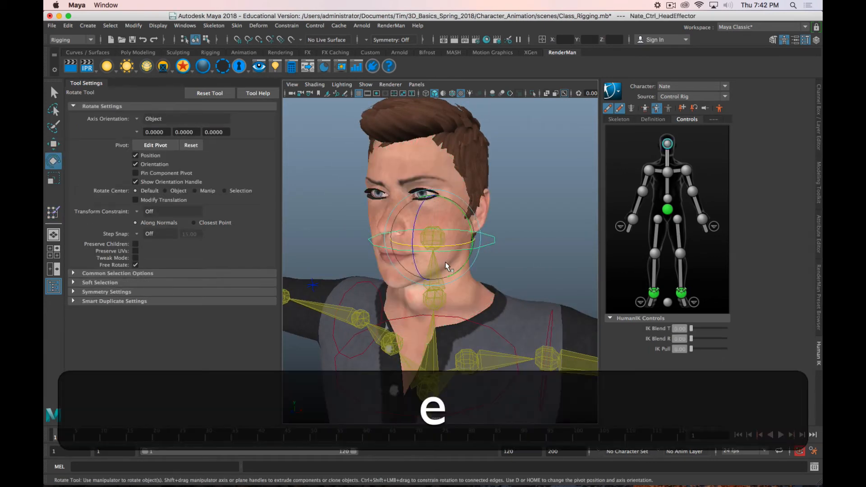
pyautogui.moveTo(429, 253); pyautogui.dragTo(411, 270)
pyautogui.press('z')
pyautogui.press('z')
pyautogui.hotkey('shift', 'z')
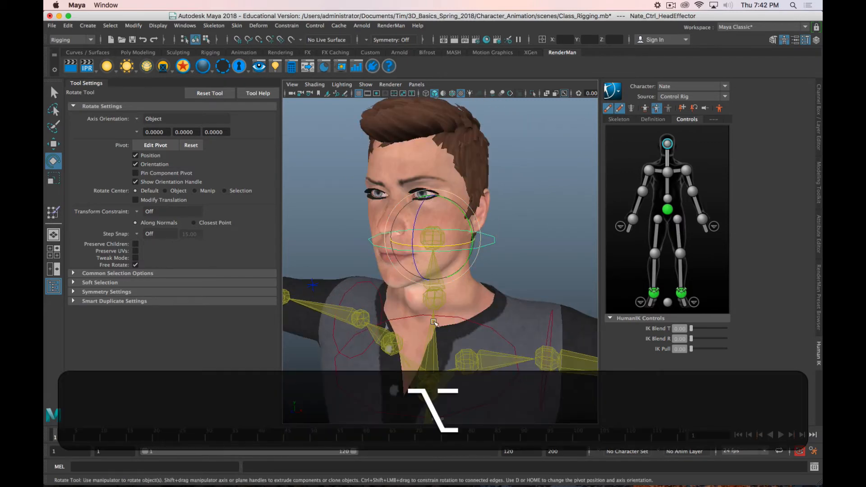
# Step: Rotate the head effector control about -86° to turn the head sideways and check the jaw and neck deformation
pyautogui.keyDown('alt'); pyautogui.moveTo(434, 319); pyautogui.dragTo(444, 288, button='middle'); pyautogui.keyUp('alt')
pyautogui.keyDown('alt'); pyautogui.moveTo(444, 288); pyautogui.dragTo(404, 312); pyautogui.keyUp('alt')
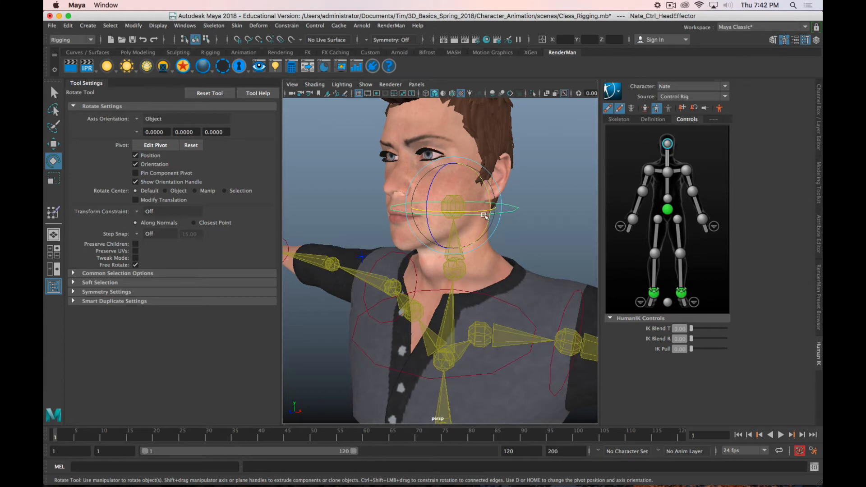
pyautogui.moveTo(468, 212); pyautogui.dragTo(545, 211)
pyautogui.moveTo(499, 239); pyautogui.dragTo(363, 243)
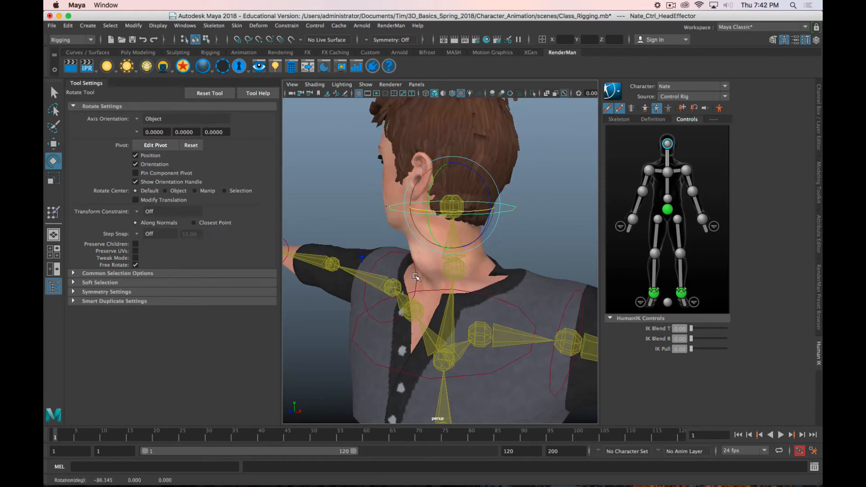
pyautogui.keyDown('alt'); pyautogui.moveTo(417, 283); pyautogui.dragTo(442, 259); pyautogui.keyUp('alt')
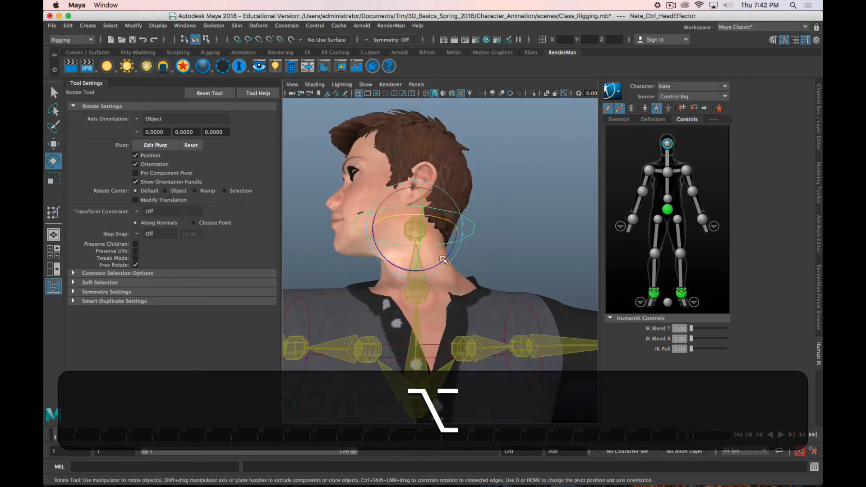
pyautogui.keyDown('alt'); pyautogui.moveTo(420, 298); pyautogui.dragTo(359, 253); pyautogui.keyUp('alt')
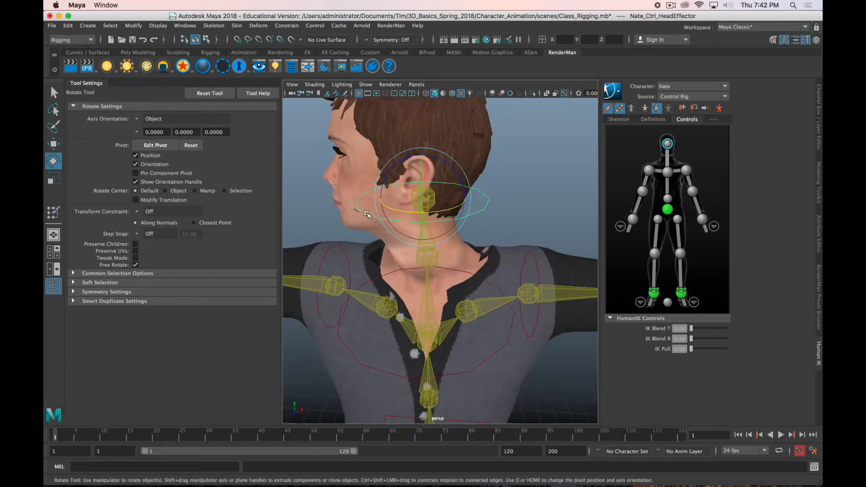
pyautogui.moveTo(393, 211); pyautogui.dragTo(373, 212)
# Step: Select the Body mesh, activate Paint Skin Weights on it and pick the Nate_Head influence
pyautogui.click(354, 215)
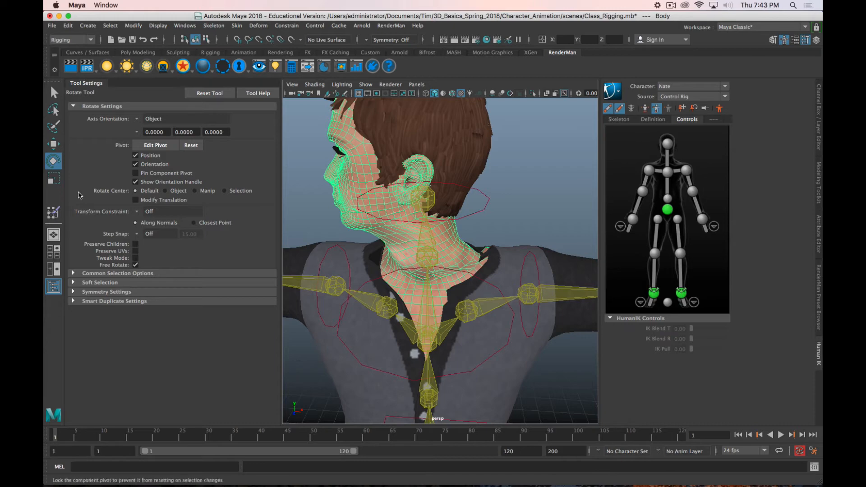
pyautogui.click(53, 212)
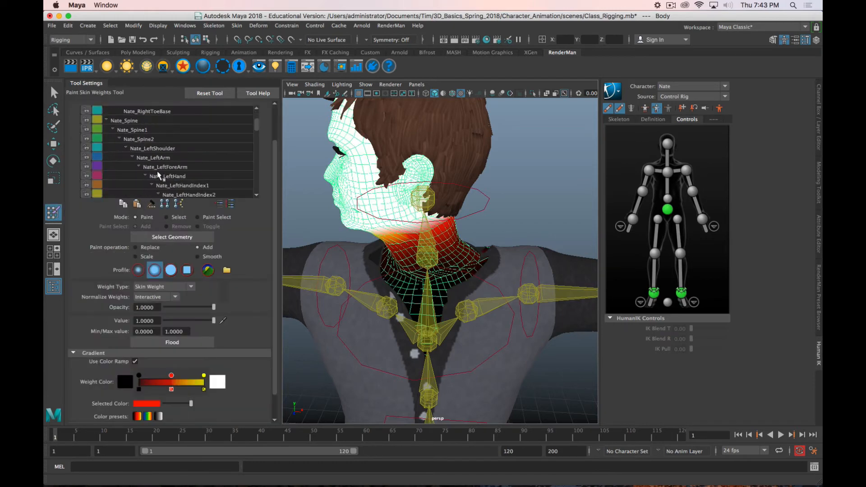
pyautogui.scroll(-10, 158, 174)
pyautogui.click(158, 176)
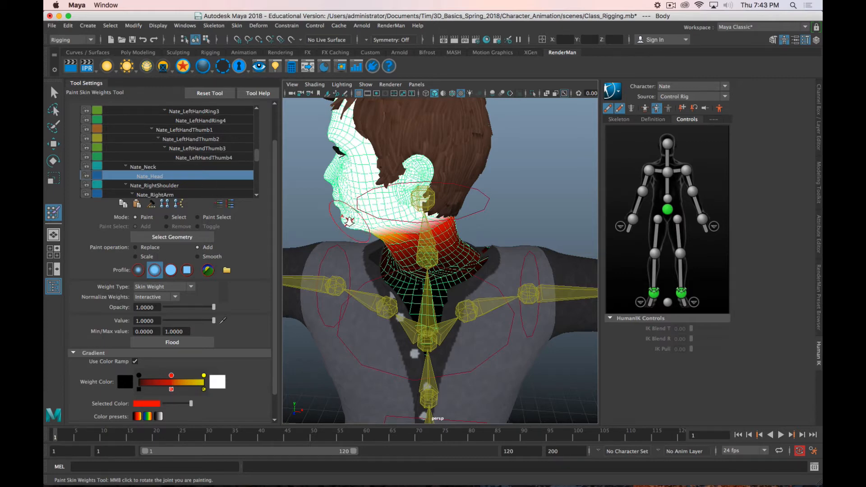
# Step: Examine the Nate_Head weights around the mouth, jaw and neck from several angles, and try to restore the stance pose
pyautogui.keyDown('alt'); pyautogui.moveTo(349, 221); pyautogui.dragTo(390, 242, button='right'); pyautogui.keyUp('alt')
pyautogui.keyDown('alt'); pyautogui.moveTo(390, 242); pyautogui.dragTo(476, 299, button='middle'); pyautogui.keyUp('alt')
pyautogui.keyDown('alt'); pyautogui.moveTo(406, 239); pyautogui.dragTo(391, 258); pyautogui.keyUp('alt')
pyautogui.keyDown('alt'); pyautogui.moveTo(391, 258); pyautogui.dragTo(388, 237, button='middle'); pyautogui.keyUp('alt')
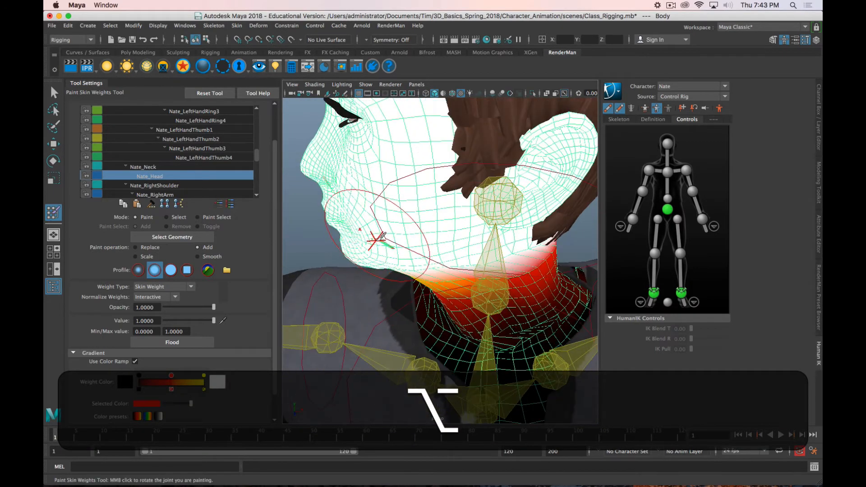
pyautogui.keyDown('alt'); pyautogui.moveTo(396, 246); pyautogui.dragTo(394, 227); pyautogui.keyUp('alt')
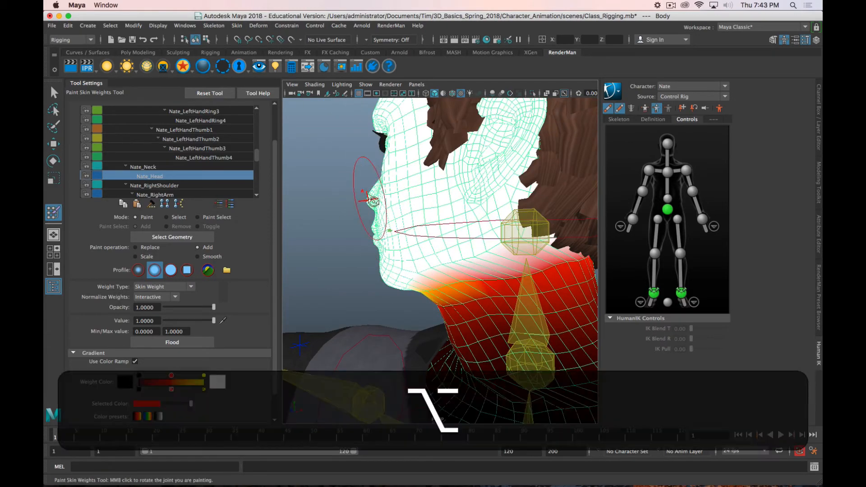
pyautogui.moveTo(361, 192)
pyautogui.keyDown('alt'); pyautogui.mouseDown()
pyautogui.moveTo(343, 182)
pyautogui.moveTo(422, 200)
pyautogui.moveTo(431, 160)
pyautogui.mouseUp(); pyautogui.keyUp('alt')
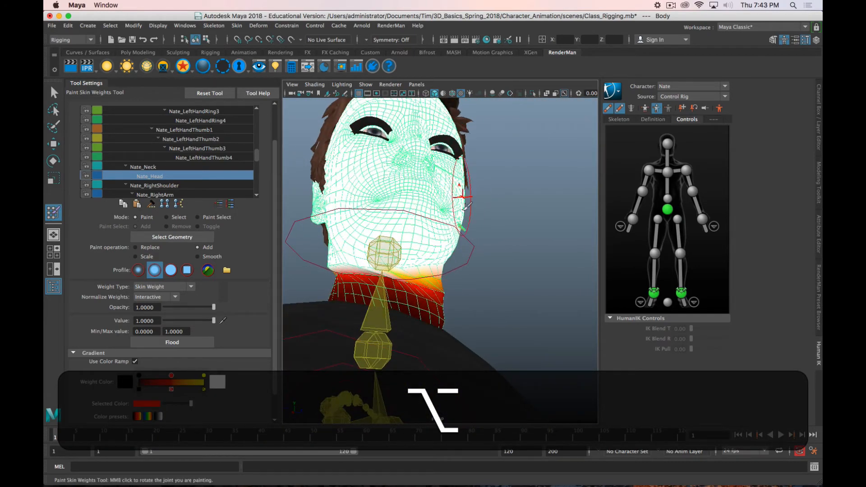
pyautogui.keyDown('alt'); pyautogui.moveTo(467, 206); pyautogui.dragTo(503, 228); pyautogui.keyUp('alt')
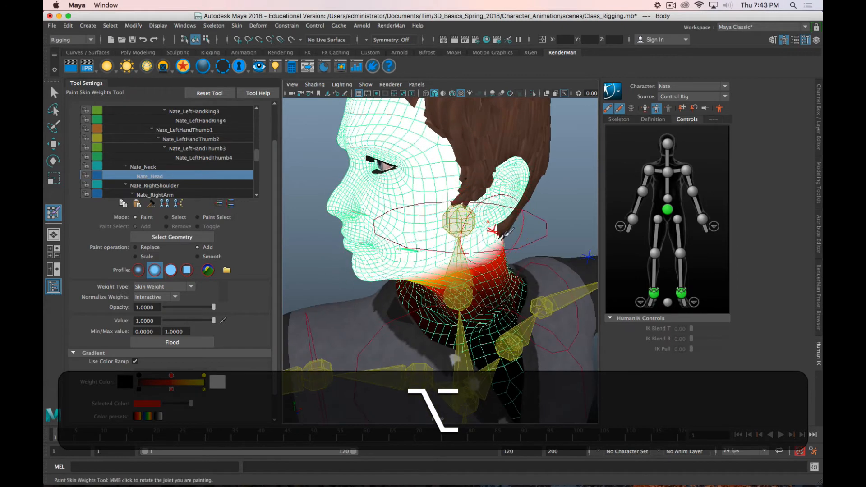
pyautogui.click(718, 108)
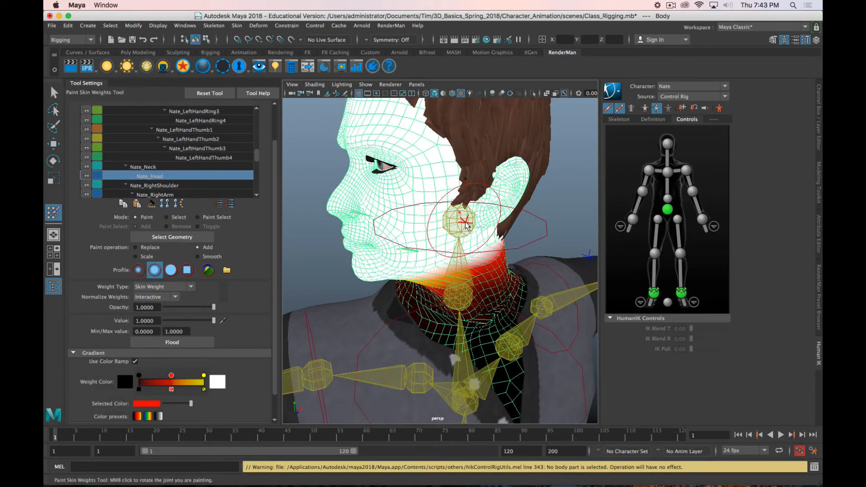
# Step: Switch the weight tool to Select mode and select the Body vertices around the stretched geometry at the mouth and chin
pyautogui.click(176, 218)
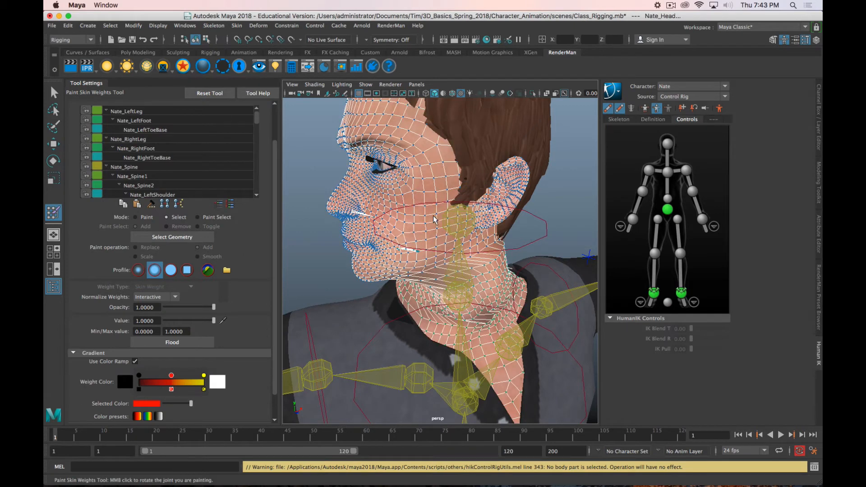
pyautogui.click(478, 220)
pyautogui.click(373, 218)
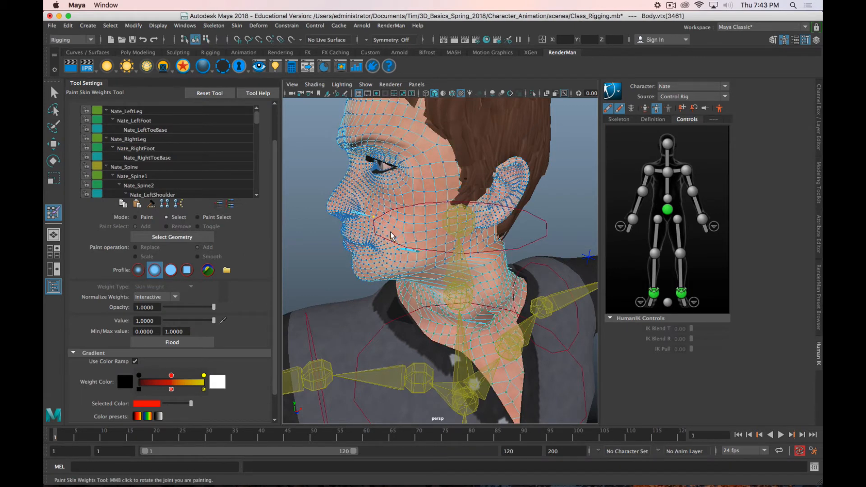
pyautogui.scroll(2, 420, 264)
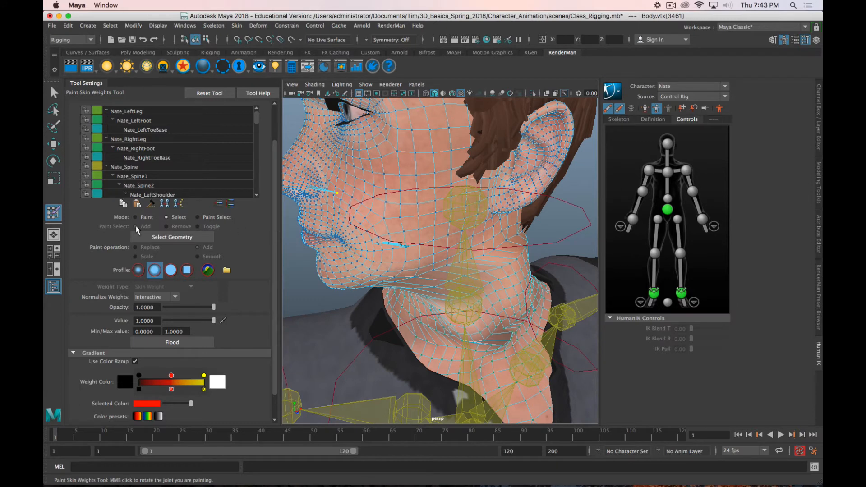
pyautogui.keyDown('alt'); pyautogui.moveTo(367, 201); pyautogui.dragTo(367, 223); pyautogui.keyUp('alt')
pyautogui.scroll(5, 411, 195)
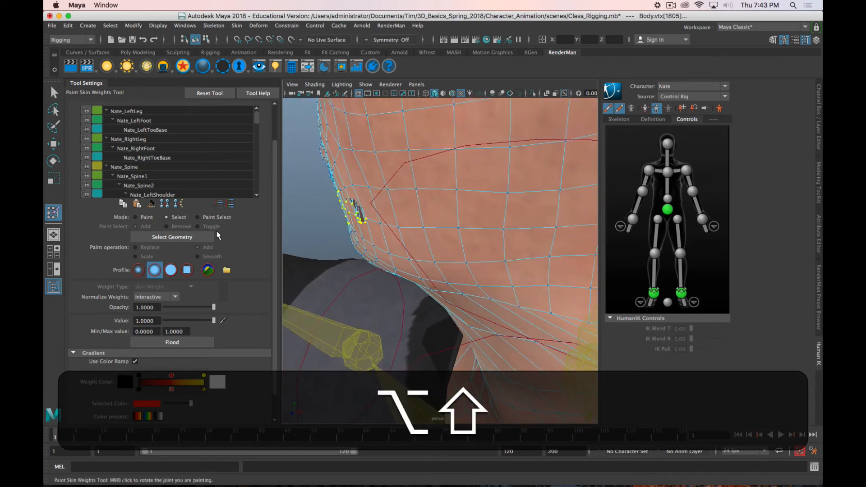
pyautogui.click(171, 342)
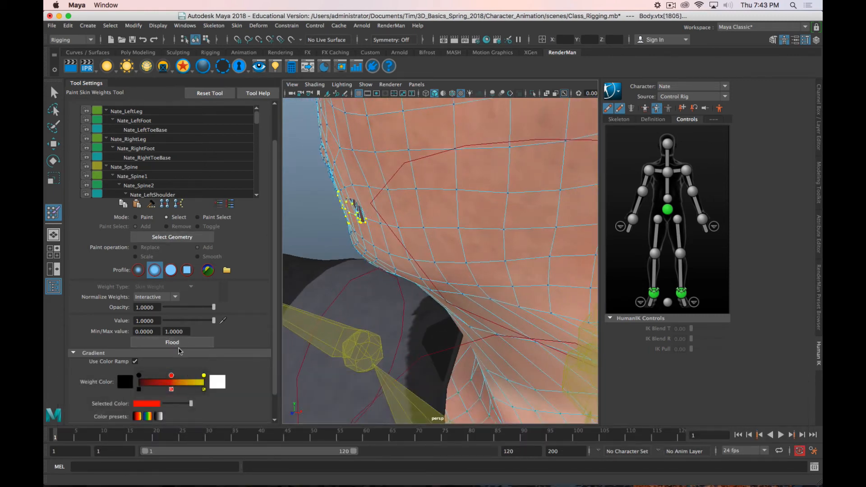
pyautogui.keyDown('alt'); pyautogui.moveTo(361, 211); pyautogui.dragTo(347, 213); pyautogui.keyUp('alt')
pyautogui.click(348, 215)
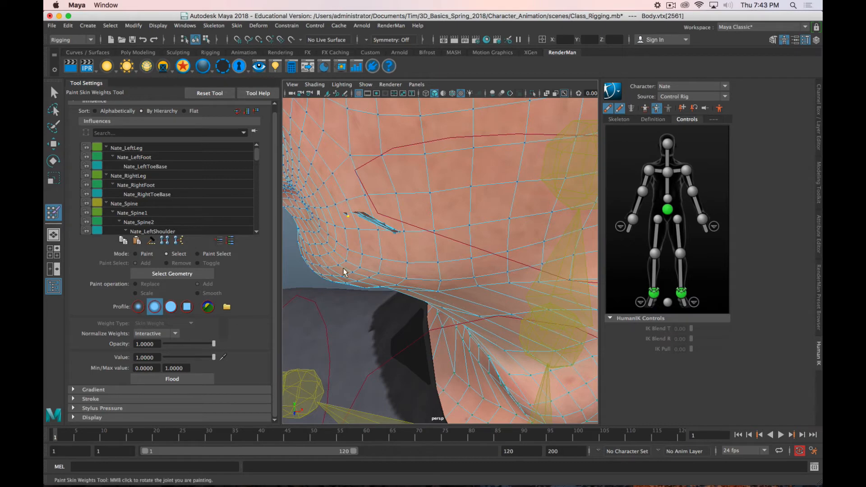
pyautogui.press('z')
pyautogui.hotkey('alt', 'z')
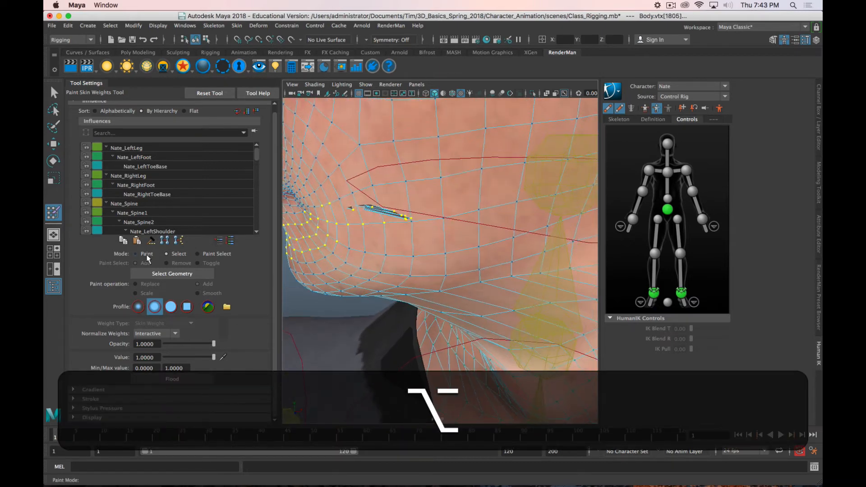
# Step: Return to Paint mode and flood the selected mouth vertices with Nate_Head weight, using the Add operation at value 1.0
pyautogui.click(137, 252)
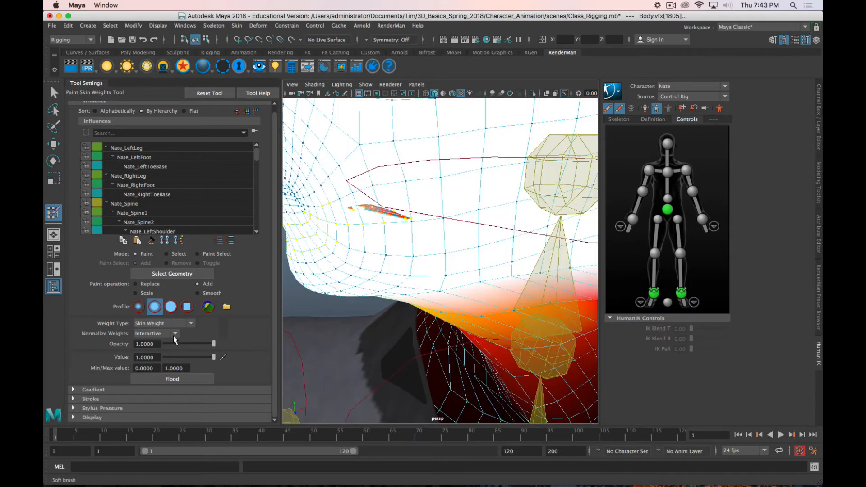
pyautogui.click(165, 379)
pyautogui.scroll(-5, 348, 295)
pyautogui.keyDown('alt'); pyautogui.moveTo(348, 283); pyautogui.dragTo(398, 270); pyautogui.keyUp('alt')
pyautogui.scroll(-6, 399, 270)
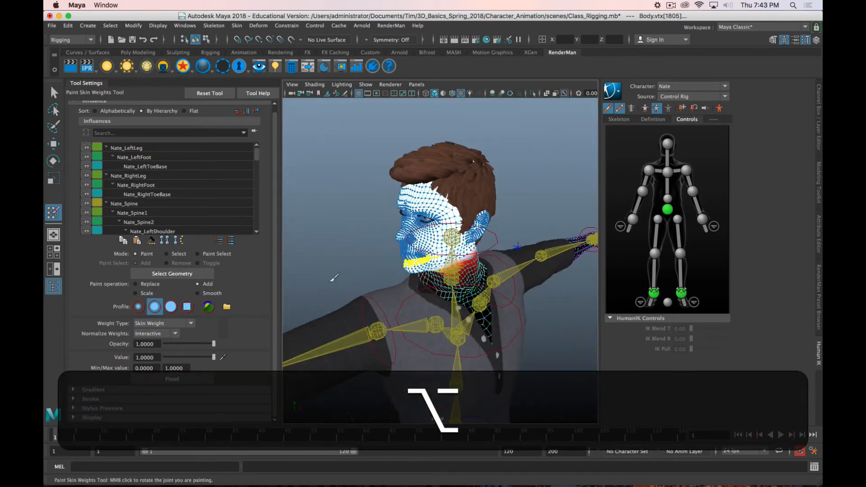
# Step: Select the head effector control and return the head to its stance pose
pyautogui.moveTo(334, 276)
pyautogui.keyDown('alt'); pyautogui.mouseDown()
pyautogui.moveTo(340, 247)
pyautogui.moveTo(356, 307)
pyautogui.moveTo(406, 282)
pyautogui.mouseUp(); pyautogui.keyUp('alt')
pyautogui.press('w')
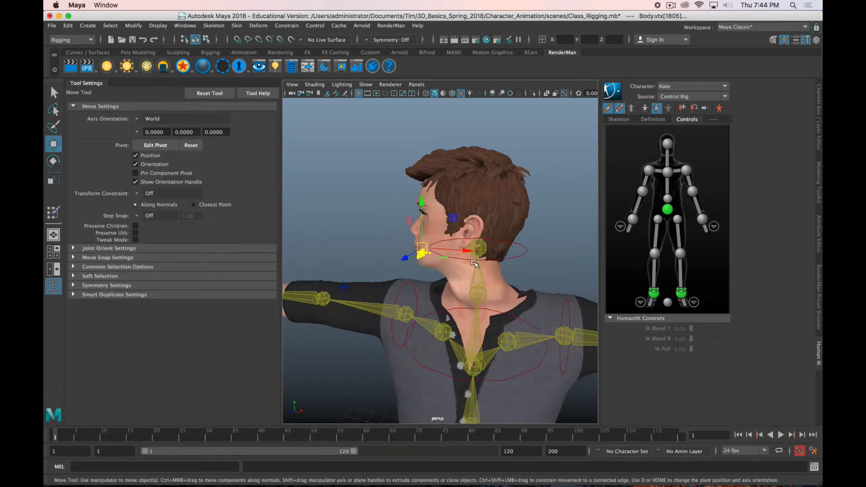
pyautogui.click(474, 262)
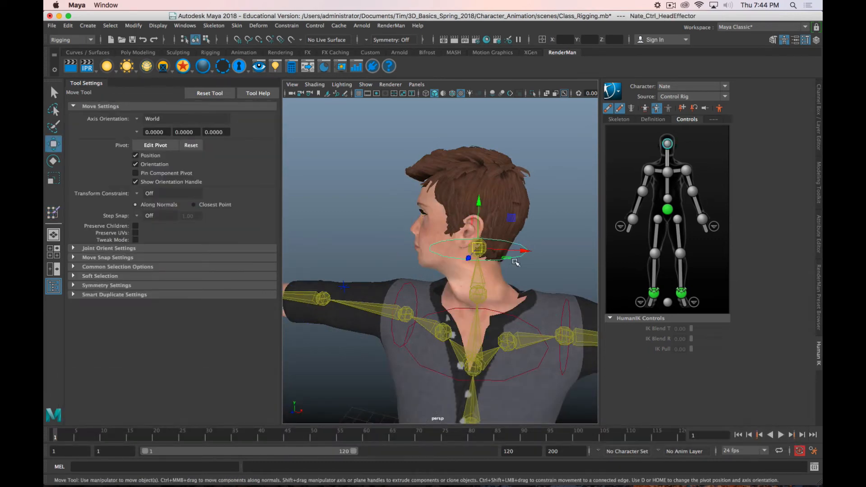
pyautogui.click(721, 108)
pyautogui.keyDown('alt'); pyautogui.moveTo(556, 285); pyautogui.dragTo(522, 274); pyautogui.keyUp('alt')
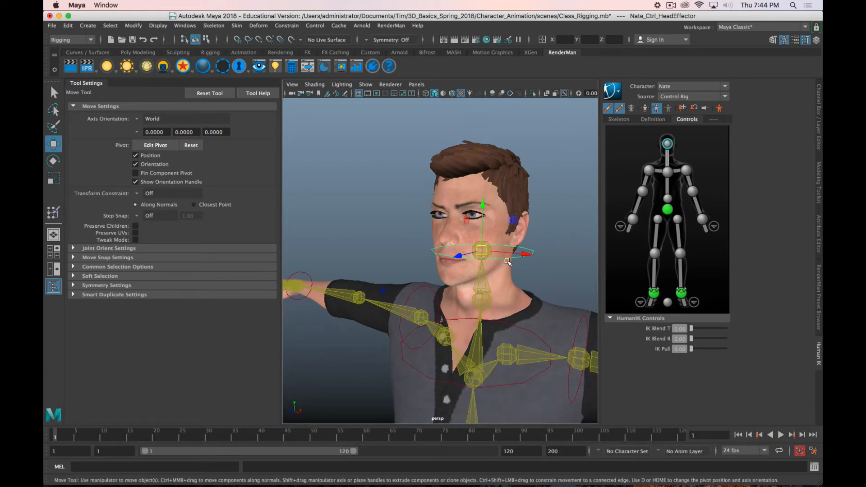
# Step: Rotate the head effector control to turn the head sideways again and check the mouth and neck deformation
pyautogui.press('e')
pyautogui.moveTo(506, 256); pyautogui.dragTo(471, 261)
pyautogui.keyDown('alt'); pyautogui.moveTo(517, 332); pyautogui.dragTo(483, 325); pyautogui.keyUp('alt')
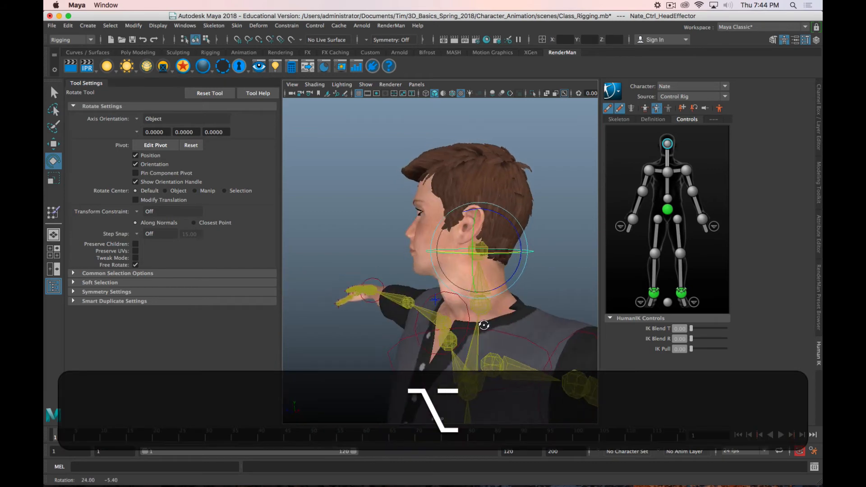
# Step: Reopen Paint Skin Weights on the Body mesh and bring up the Nate_Head weights at the jaw and neck
pyautogui.click(53, 212)
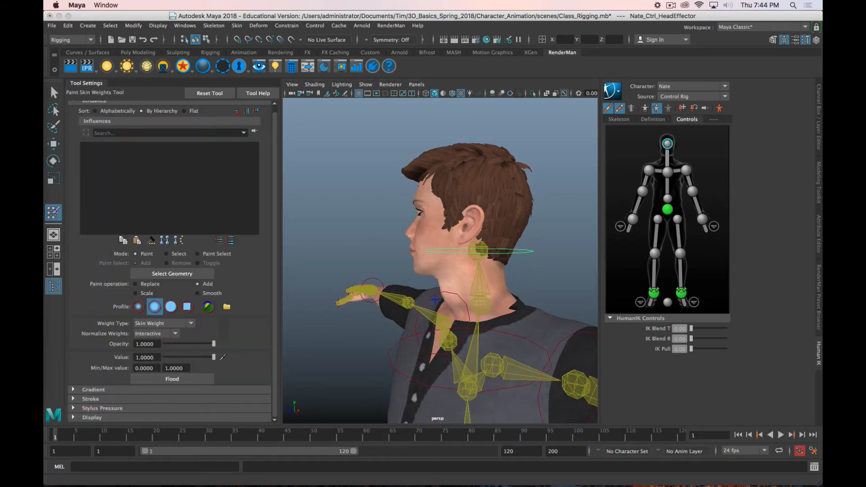
pyautogui.click(451, 230)
pyautogui.scroll(5, 483, 276)
pyautogui.keyDown('alt'); pyautogui.moveTo(474, 287); pyautogui.dragTo(473, 219, button='middle'); pyautogui.keyUp('alt')
pyautogui.keyDown('alt'); pyautogui.moveTo(474, 219); pyautogui.dragTo(472, 237); pyautogui.keyUp('alt')
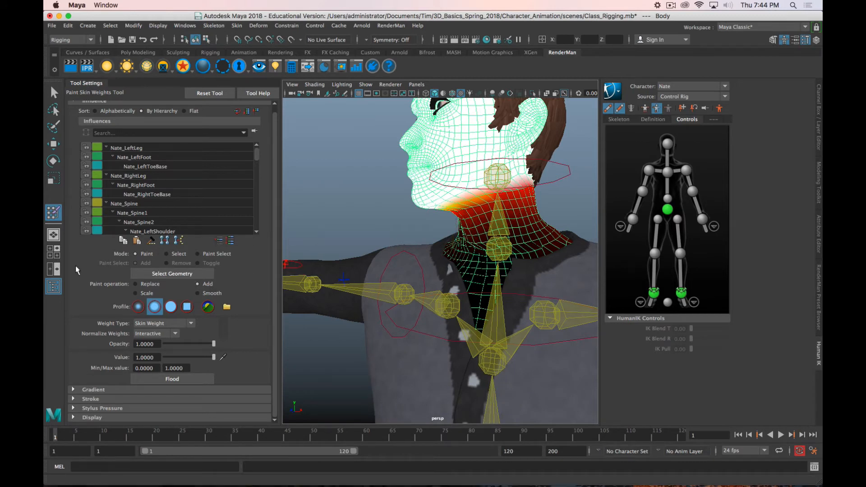
# Step: Try smoothing the Nate_Head weights along the jawline with the Smooth operation, and undo the strokes
pyautogui.click(197, 293)
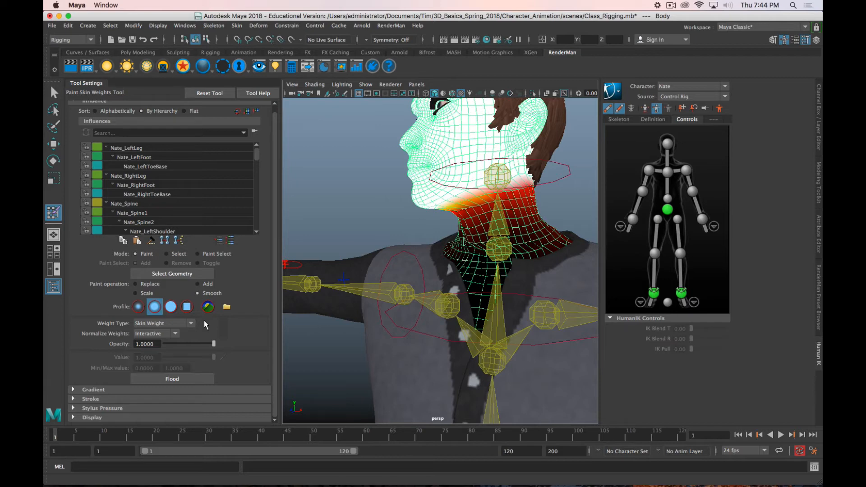
pyautogui.scroll(4, 502, 184)
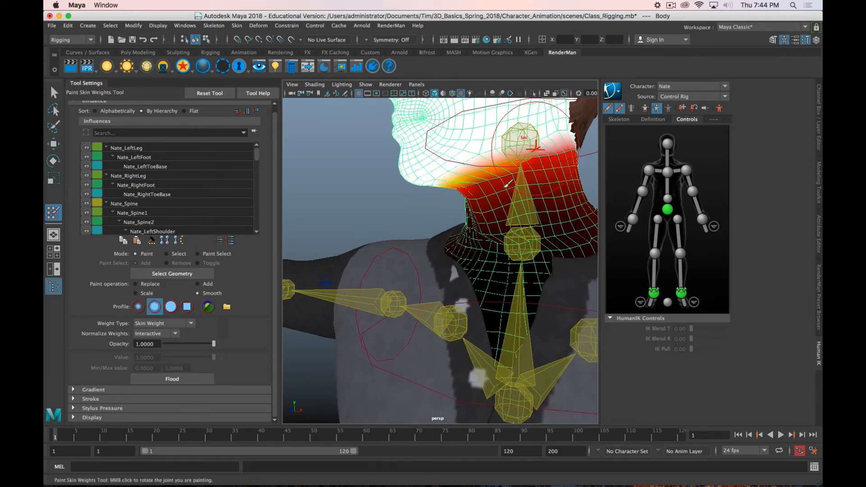
pyautogui.keyDown('alt'); pyautogui.moveTo(505, 207); pyautogui.dragTo(422, 229, button='middle'); pyautogui.keyUp('alt')
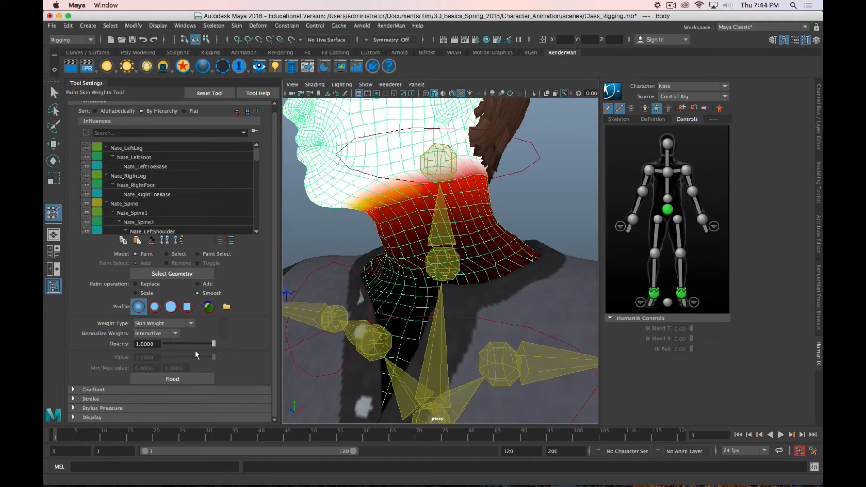
pyautogui.moveTo(361, 192); pyautogui.dragTo(421, 178)
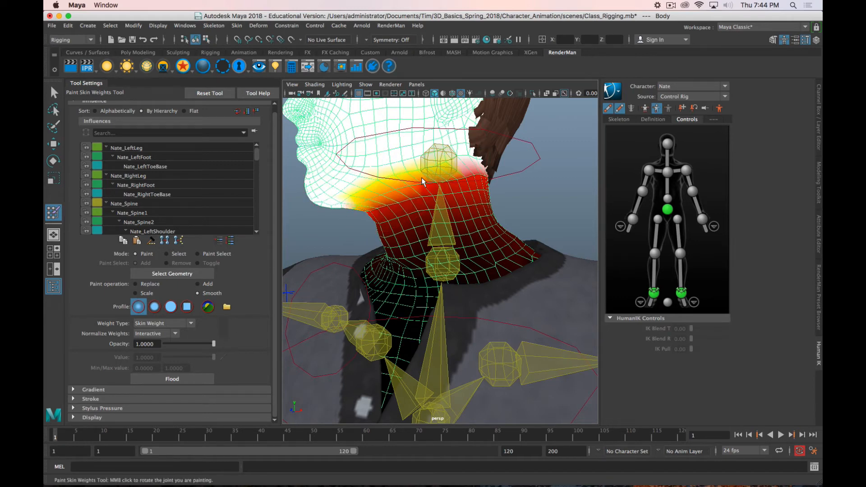
pyautogui.press('z')
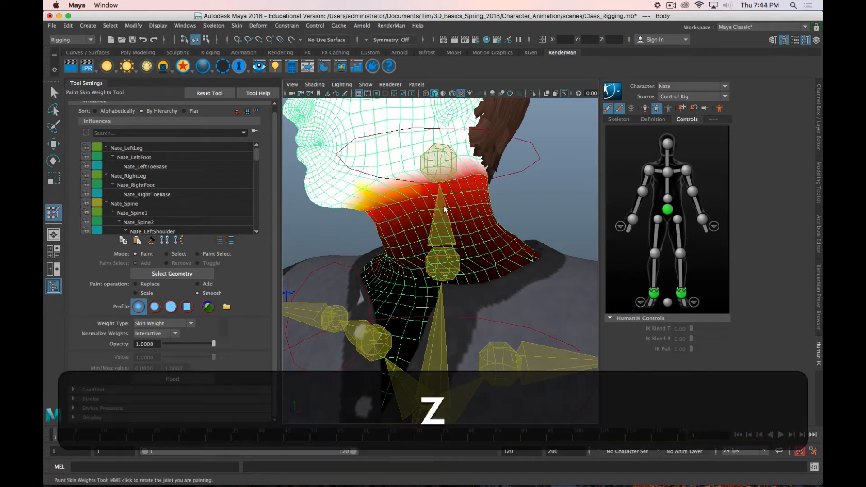
pyautogui.moveTo(356, 200)
pyautogui.mouseDown()
pyautogui.moveTo(424, 183)
pyautogui.moveTo(467, 185)
pyautogui.moveTo(471, 198)
pyautogui.moveTo(483, 184)
pyautogui.mouseUp()
pyautogui.press('z')
pyautogui.press('z')
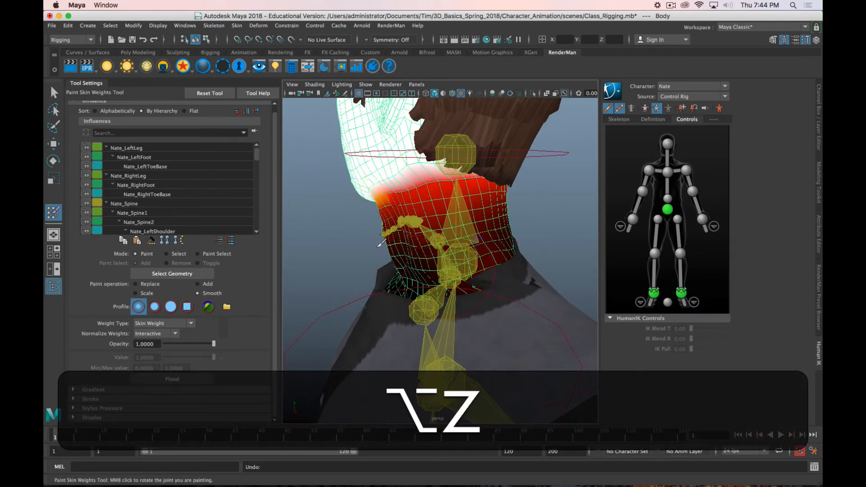
pyautogui.keyDown('alt'); pyautogui.moveTo(332, 242); pyautogui.dragTo(415, 239); pyautogui.keyUp('alt')
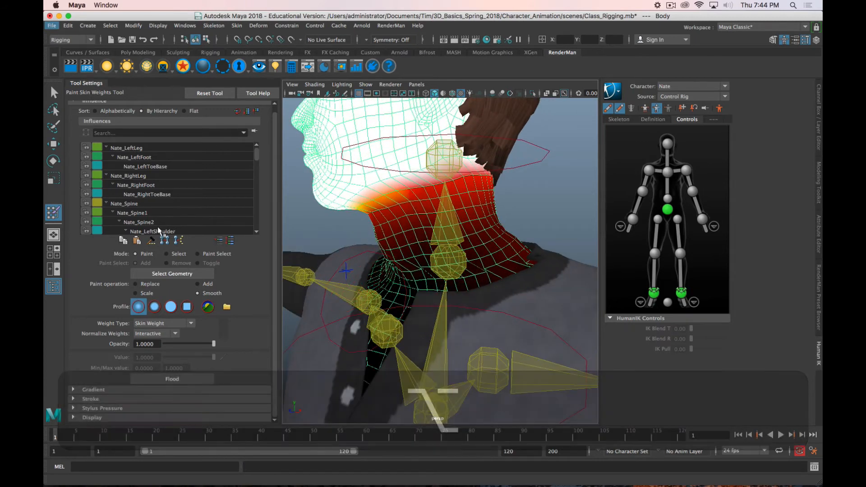
# Step: Resize the brush and paint additional Nate_Head weight in Add mode along the jawline and around the sides and back of the upper neck
pyautogui.click(198, 284)
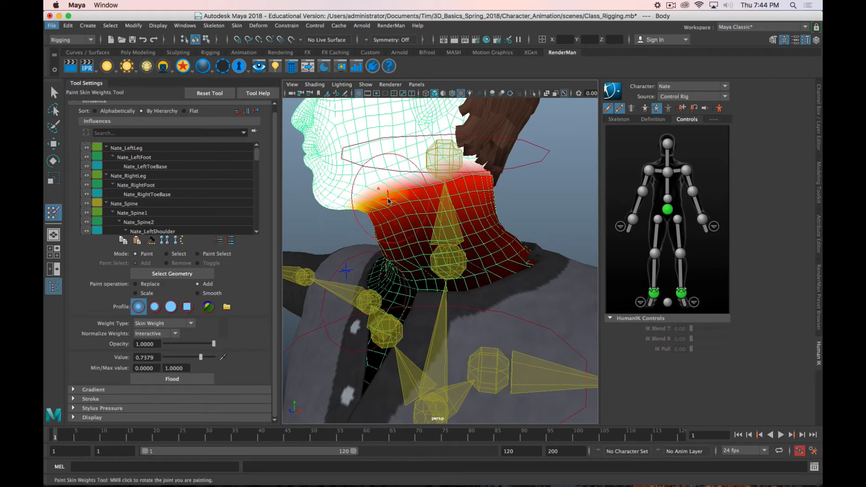
pyautogui.press('b')
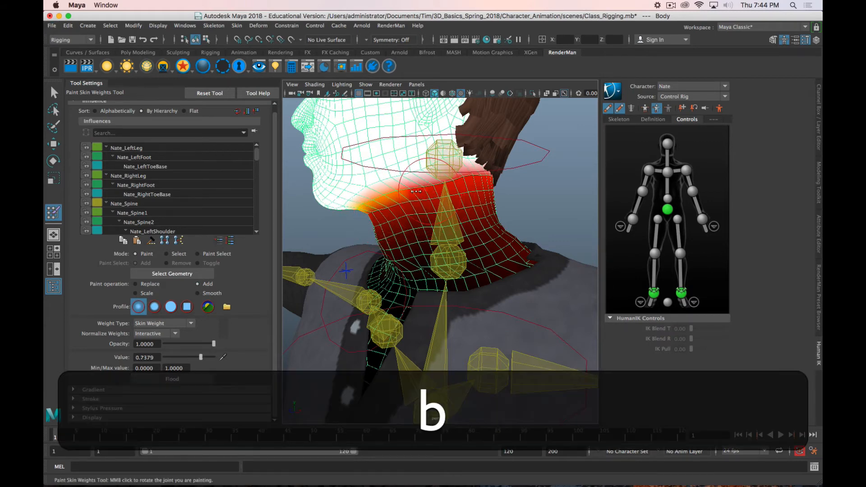
pyautogui.moveTo(414, 191); pyautogui.dragTo(389, 197)
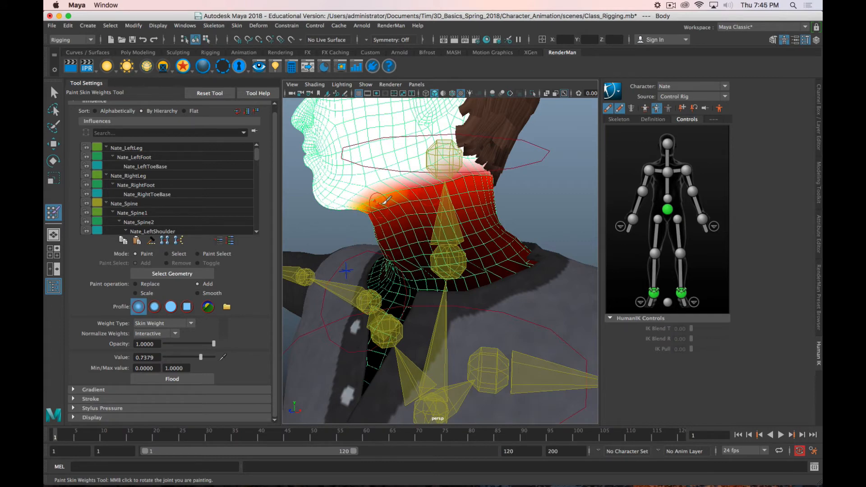
pyautogui.press('b')
pyautogui.moveTo(368, 209)
pyautogui.mouseDown()
pyautogui.moveTo(493, 174)
pyautogui.moveTo(466, 176)
pyautogui.mouseUp()
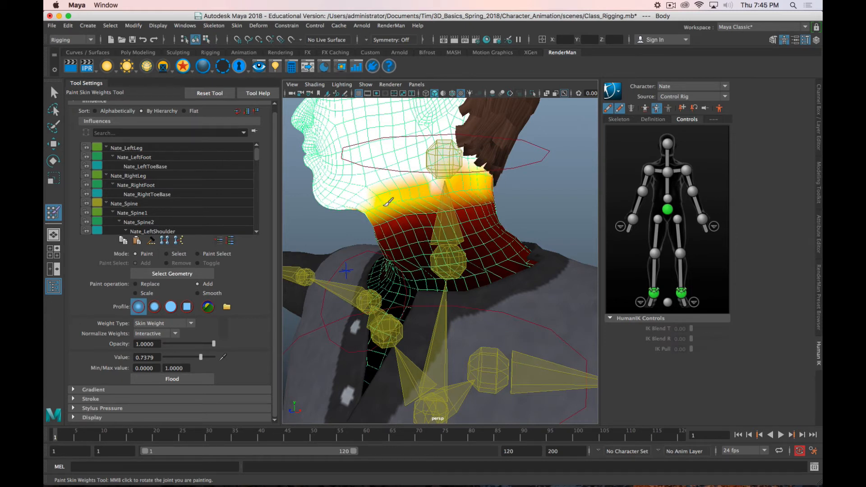
pyautogui.moveTo(383, 211)
pyautogui.mouseDown()
pyautogui.moveTo(448, 211)
pyautogui.moveTo(507, 178)
pyautogui.moveTo(400, 196)
pyautogui.moveTo(424, 194)
pyautogui.mouseUp()
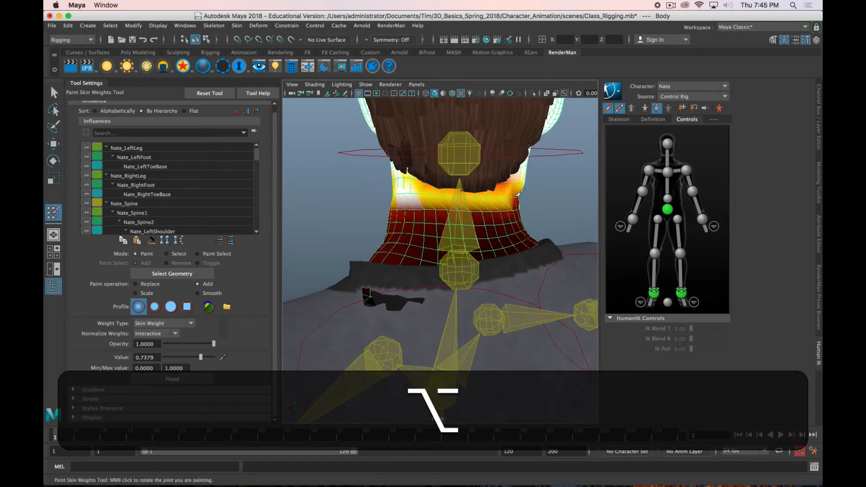
pyautogui.keyDown('alt'); pyautogui.moveTo(508, 187); pyautogui.dragTo(397, 194); pyautogui.keyUp('alt')
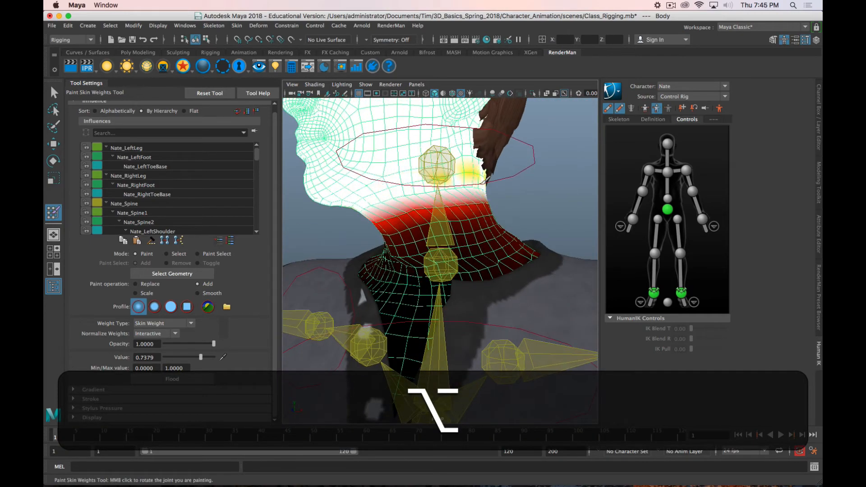
pyautogui.moveTo(472, 171)
pyautogui.keyDown('alt'); pyautogui.mouseDown()
pyautogui.moveTo(384, 216)
pyautogui.moveTo(413, 194)
pyautogui.moveTo(502, 199)
pyautogui.moveTo(451, 200)
pyautogui.moveTo(491, 195)
pyautogui.moveTo(479, 221)
pyautogui.mouseUp(); pyautogui.keyUp('alt')
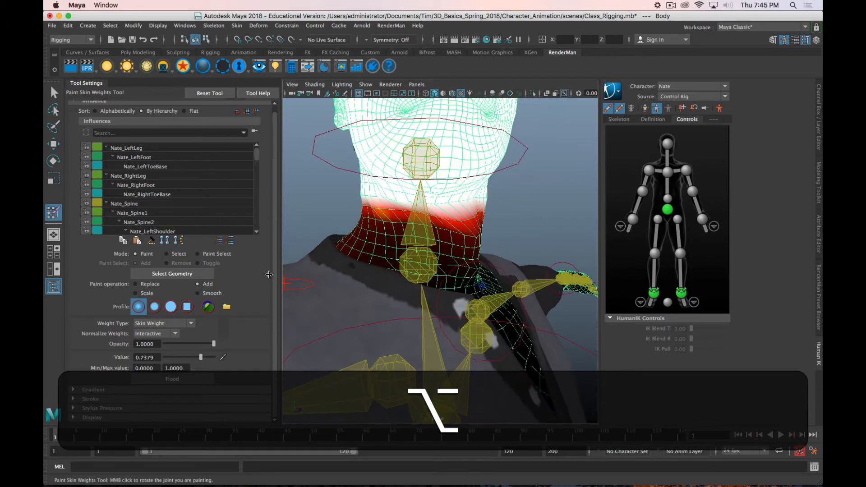
# Step: Smooth the lower edge of the Nate_Head weights all around the neck, from the throat to the nape
pyautogui.click(201, 294)
pyautogui.keyDown('alt'); pyautogui.moveTo(433, 246); pyautogui.dragTo(444, 246); pyautogui.keyUp('alt')
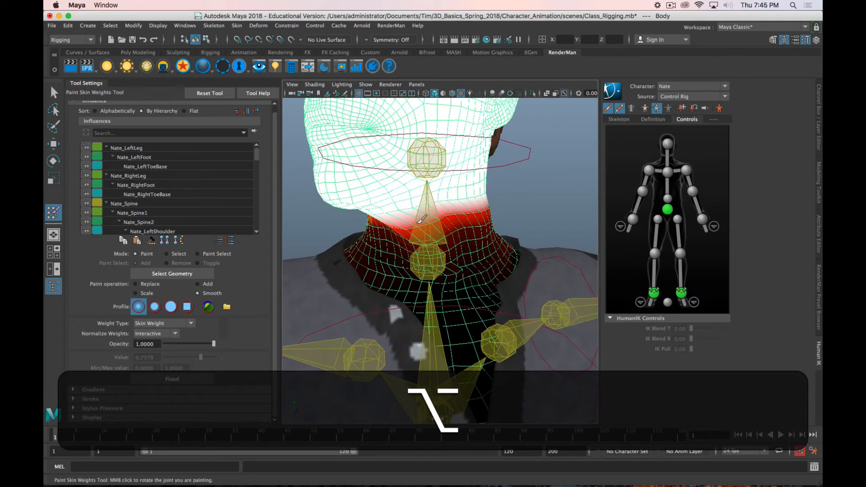
pyautogui.press('b')
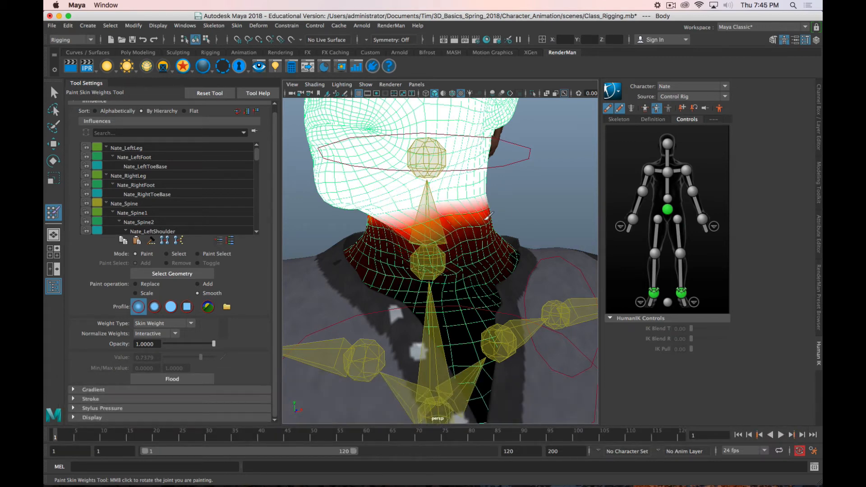
pyautogui.keyDown('alt'); pyautogui.moveTo(435, 221); pyautogui.dragTo(439, 202); pyautogui.keyUp('alt')
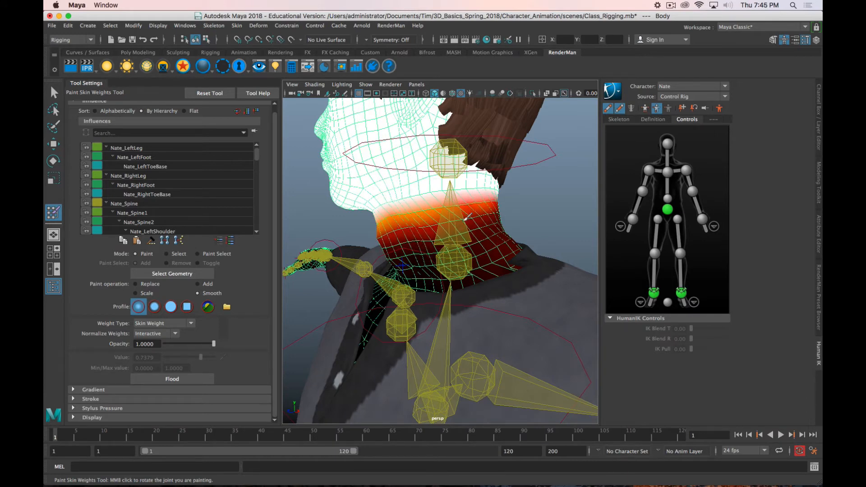
pyautogui.keyDown('alt'); pyautogui.moveTo(468, 218); pyautogui.dragTo(438, 219); pyautogui.keyUp('alt')
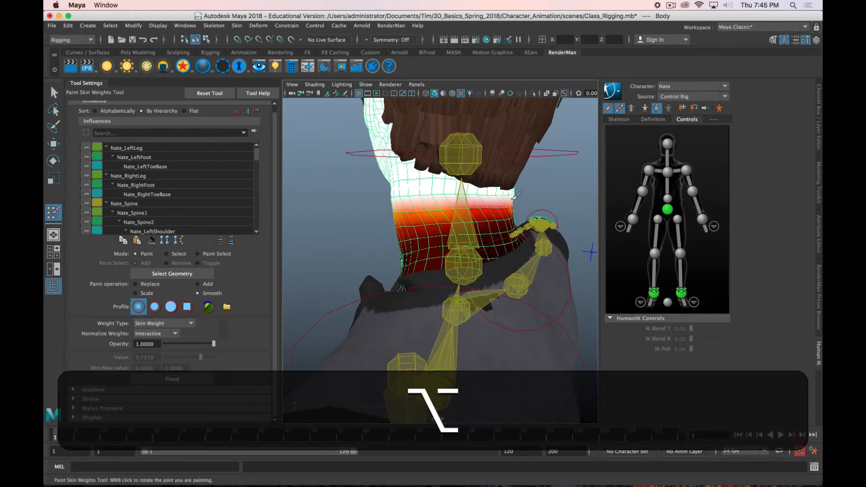
pyautogui.keyDown('alt'); pyautogui.moveTo(515, 195); pyautogui.dragTo(373, 220); pyautogui.keyUp('alt')
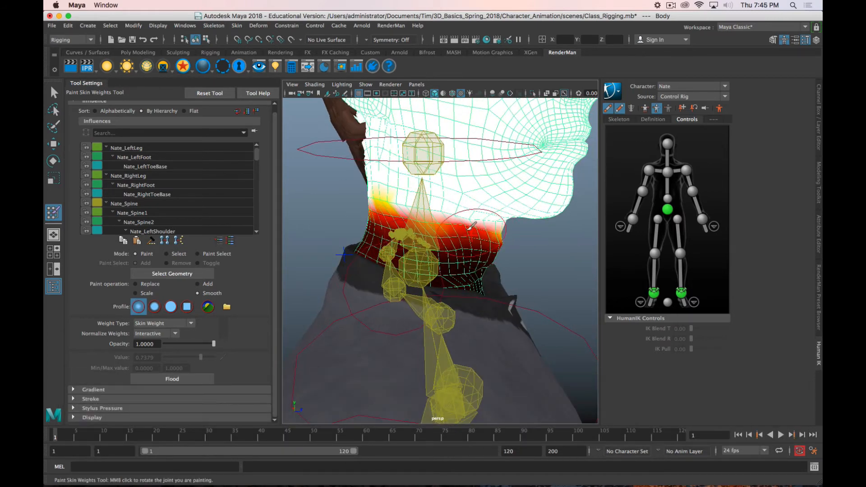
pyautogui.moveTo(485, 225)
pyautogui.mouseDown()
pyautogui.moveTo(500, 243)
pyautogui.moveTo(414, 202)
pyautogui.mouseUp()
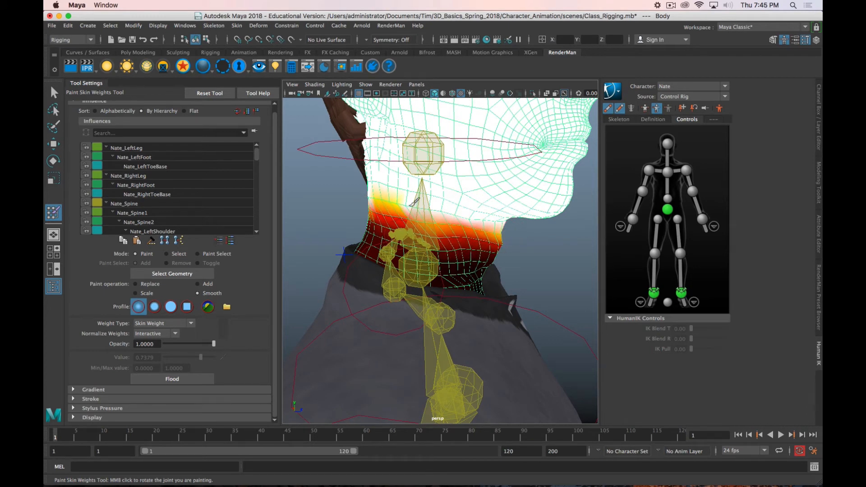
pyautogui.keyDown('alt'); pyautogui.moveTo(476, 221); pyautogui.dragTo(447, 220); pyautogui.keyUp('alt')
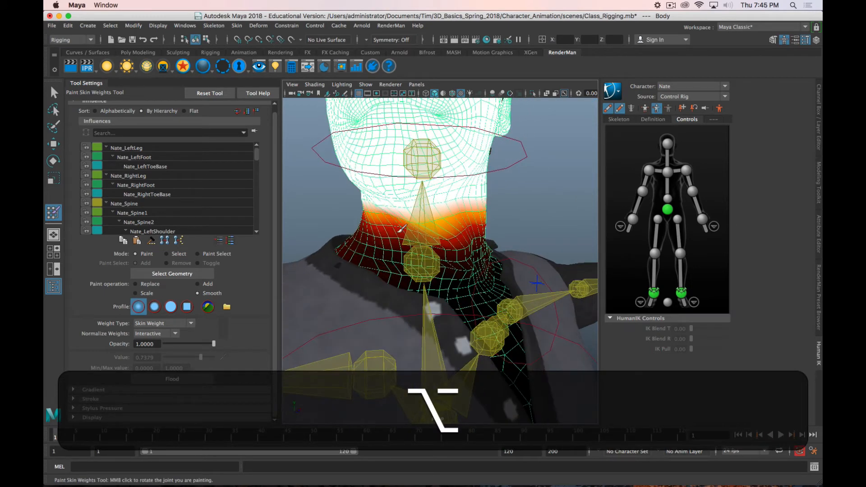
pyautogui.moveTo(519, 255)
pyautogui.keyDown('alt'); pyautogui.mouseDown()
pyautogui.moveTo(368, 244)
pyautogui.moveTo(356, 280)
pyautogui.moveTo(366, 299)
pyautogui.moveTo(370, 252)
pyautogui.moveTo(566, 241)
pyautogui.moveTo(549, 247)
pyautogui.mouseUp(); pyautogui.keyUp('alt')
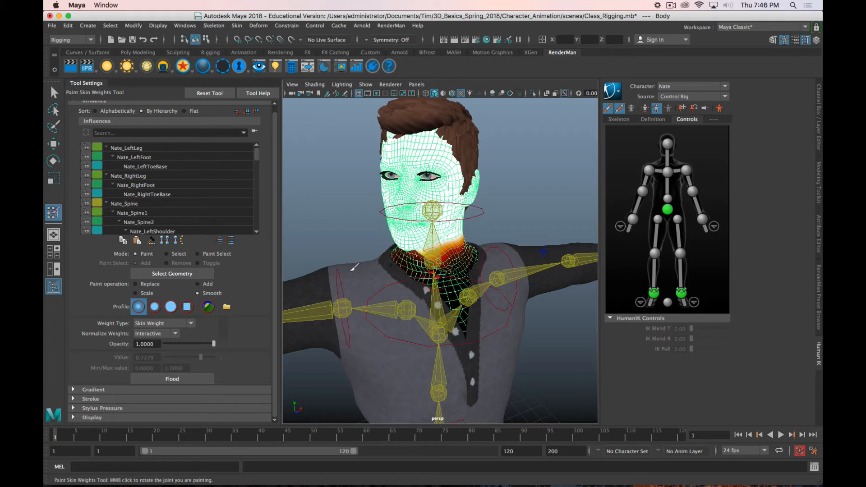
# Step: Switch to the Nate_Neck influence and add weight in a band across the side of the neck with an adjusted brush
pyautogui.scroll(-5, 179, 199)
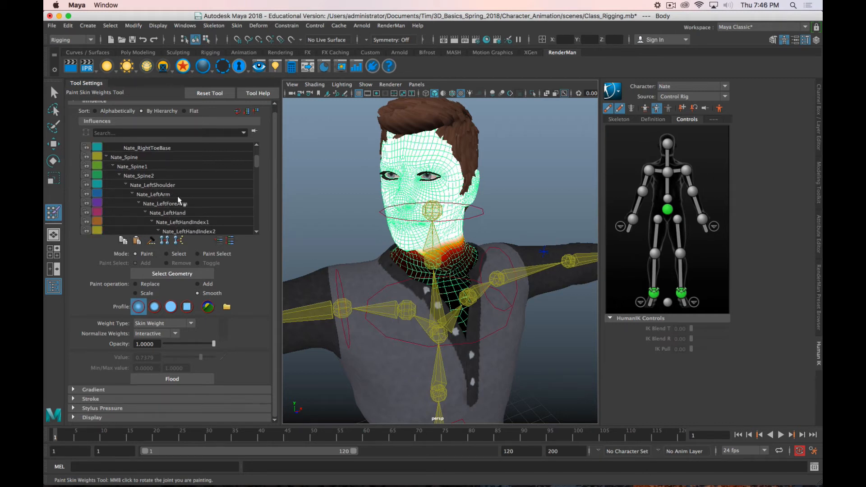
pyautogui.scroll(-6, 179, 200)
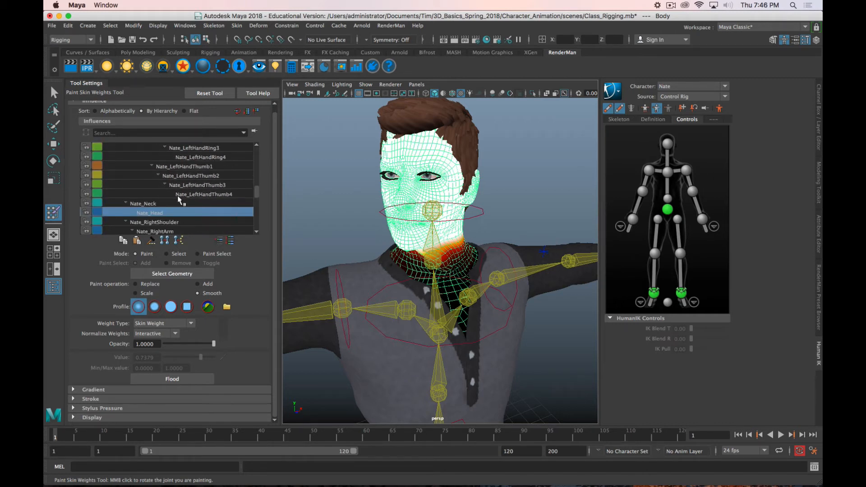
pyautogui.click(152, 176)
pyautogui.scroll(5, 543, 286)
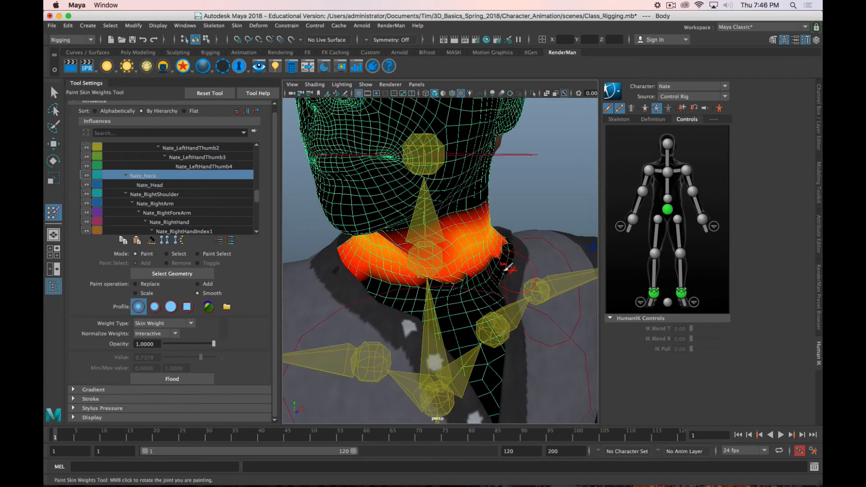
pyautogui.keyDown('alt'); pyautogui.moveTo(507, 267); pyautogui.dragTo(300, 270); pyautogui.keyUp('alt')
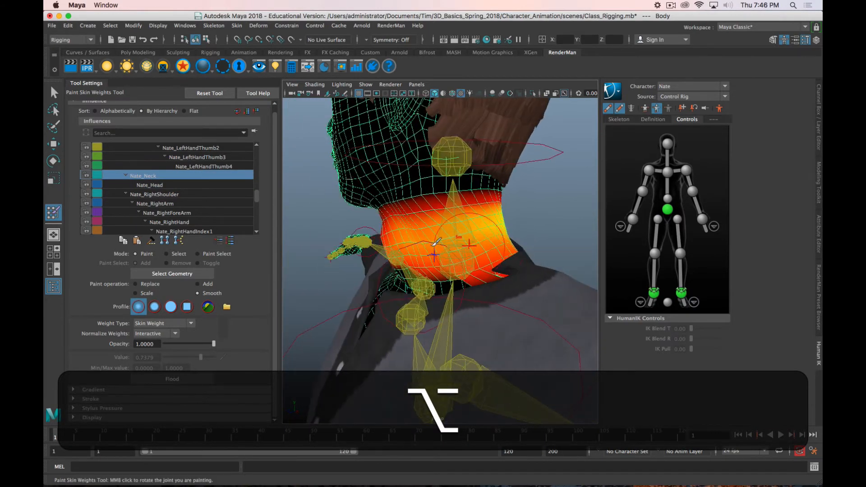
pyautogui.click(197, 284)
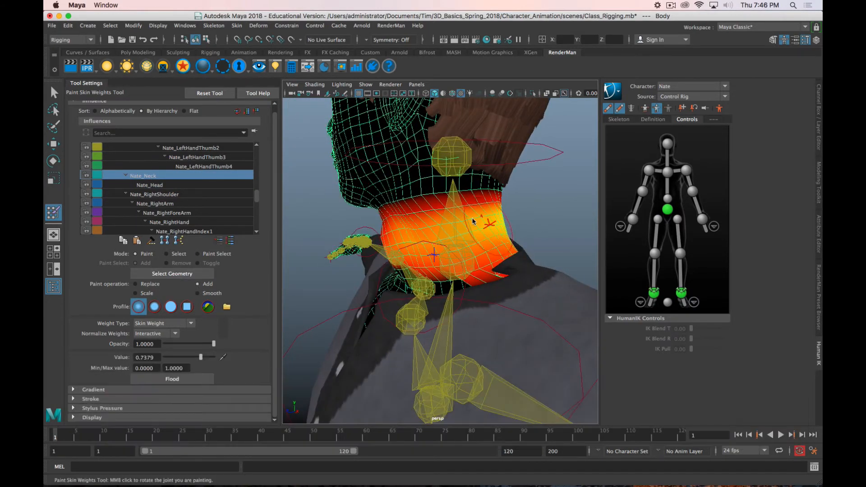
pyautogui.press('b')
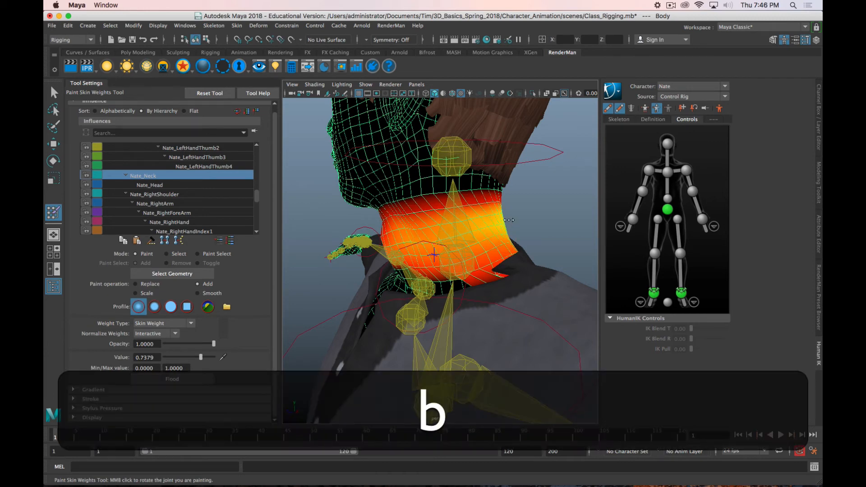
pyautogui.press('b')
pyautogui.moveTo(424, 232)
pyautogui.mouseDown()
pyautogui.moveTo(486, 221)
pyautogui.moveTo(491, 230)
pyautogui.moveTo(374, 233)
pyautogui.mouseUp()
pyautogui.moveTo(506, 220); pyautogui.dragTo(507, 210)
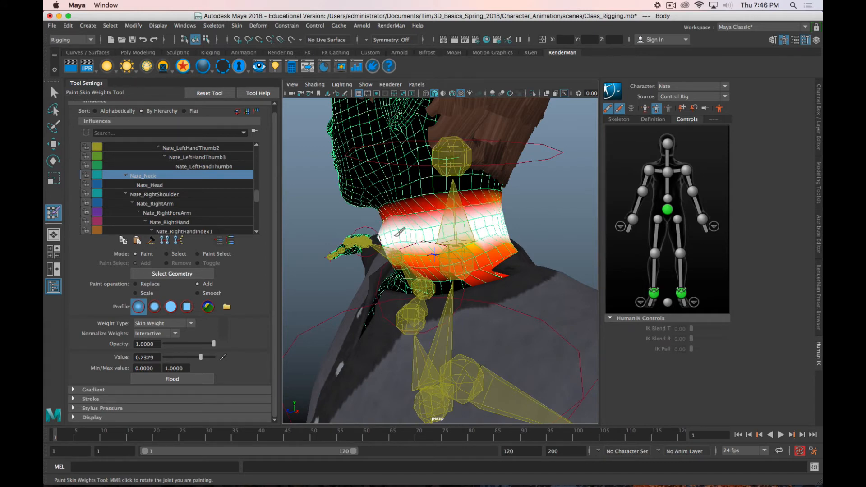
# Step: Continue adding the Nate_Neck weight band around the back, the opposite side and the front of the neck
pyautogui.keyDown('alt'); pyautogui.moveTo(399, 232); pyautogui.dragTo(536, 225); pyautogui.keyUp('alt')
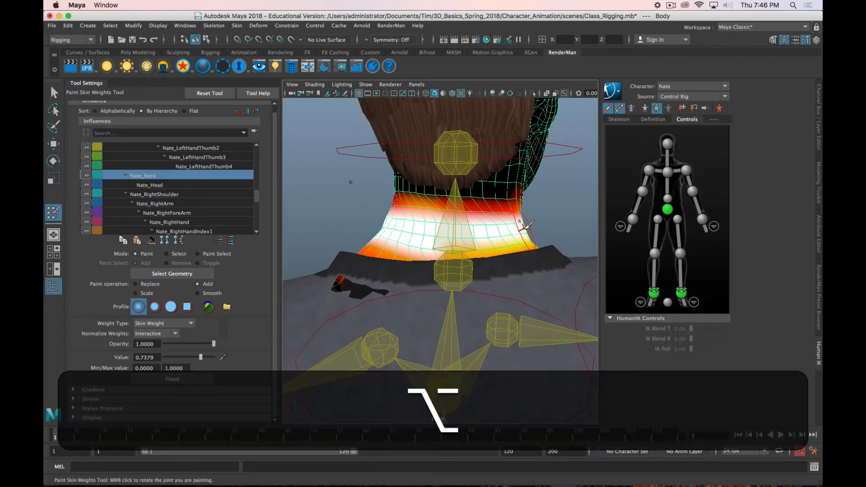
pyautogui.keyDown('alt'); pyautogui.moveTo(471, 229); pyautogui.dragTo(399, 220); pyautogui.keyUp('alt')
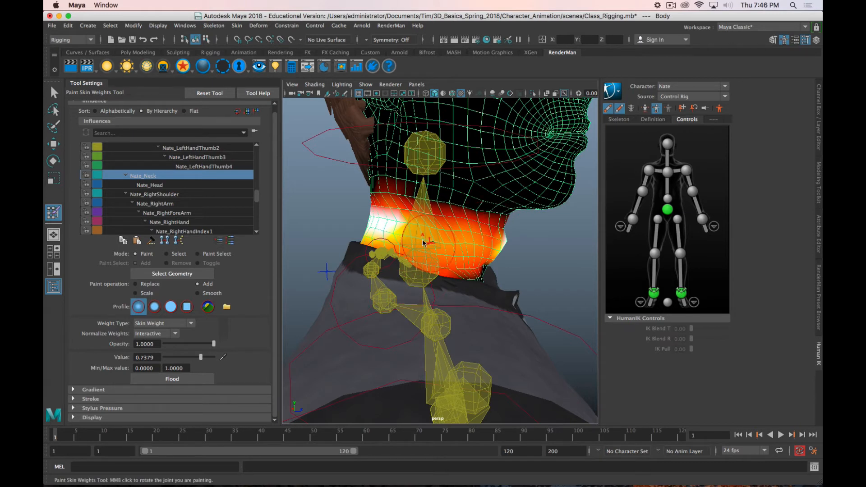
pyautogui.moveTo(370, 228)
pyautogui.mouseDown()
pyautogui.moveTo(516, 244)
pyautogui.moveTo(364, 237)
pyautogui.mouseUp()
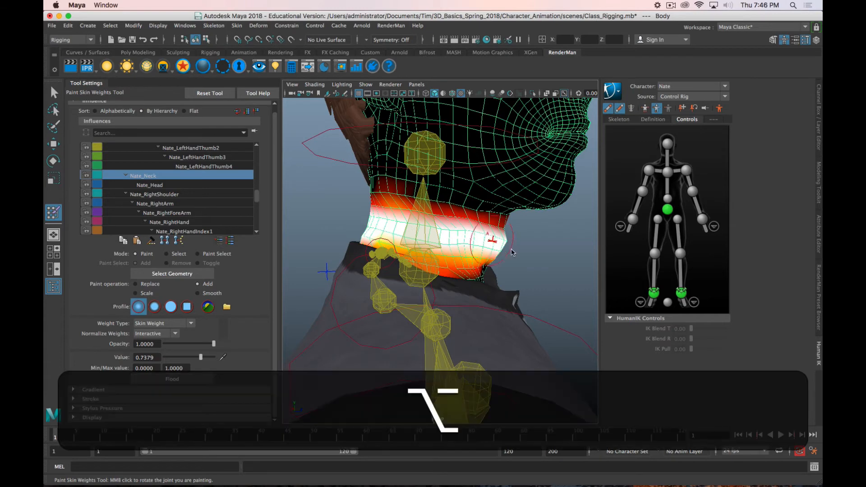
pyautogui.keyDown('alt'); pyautogui.moveTo(492, 239); pyautogui.dragTo(458, 243); pyautogui.keyUp('alt')
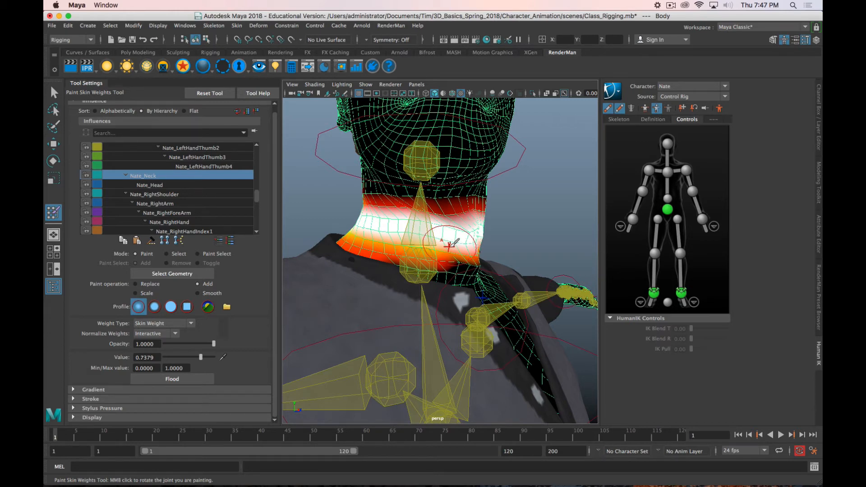
pyautogui.moveTo(448, 239)
pyautogui.mouseDown()
pyautogui.moveTo(473, 219)
pyautogui.moveTo(396, 225)
pyautogui.mouseUp()
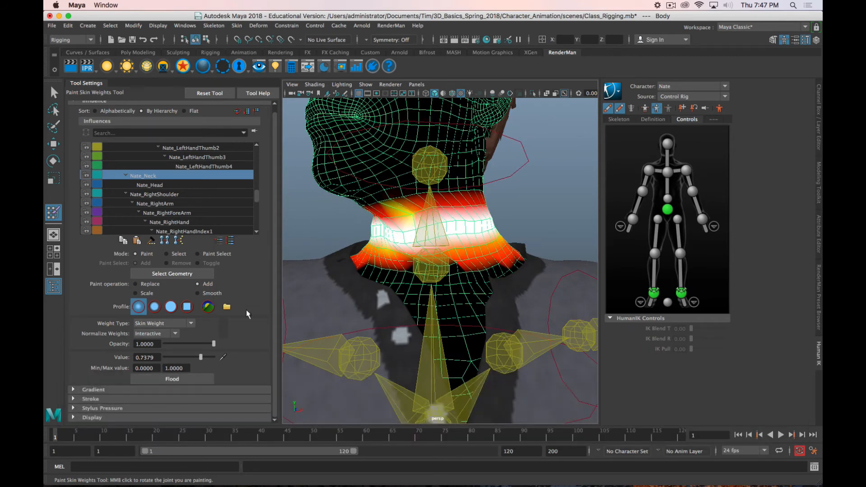
# Step: Smooth the upper and lower edges of the Nate_Neck weights around the front, side and back of the neck
pyautogui.click(199, 294)
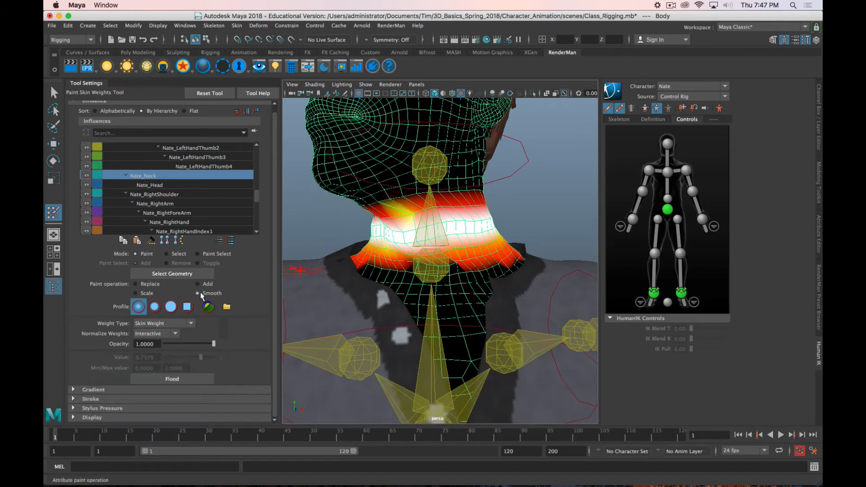
pyautogui.moveTo(396, 333)
pyautogui.keyDown('alt'); pyautogui.mouseDown()
pyautogui.moveTo(392, 242)
pyautogui.moveTo(379, 235)
pyautogui.mouseUp(); pyautogui.keyUp('alt')
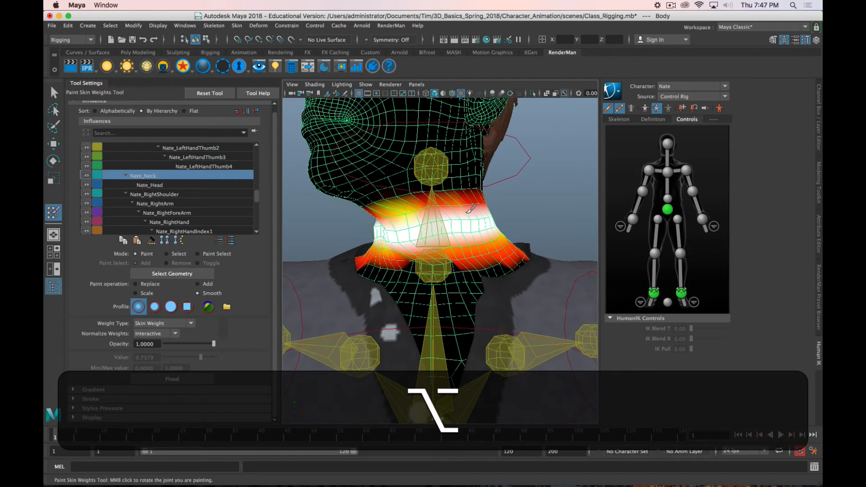
pyautogui.moveTo(445, 209)
pyautogui.keyDown('alt'); pyautogui.mouseDown()
pyautogui.moveTo(437, 233)
pyautogui.moveTo(403, 230)
pyautogui.moveTo(415, 218)
pyautogui.moveTo(407, 218)
pyautogui.moveTo(448, 221)
pyautogui.moveTo(473, 206)
pyautogui.mouseUp(); pyautogui.keyUp('alt')
pyautogui.press('b')
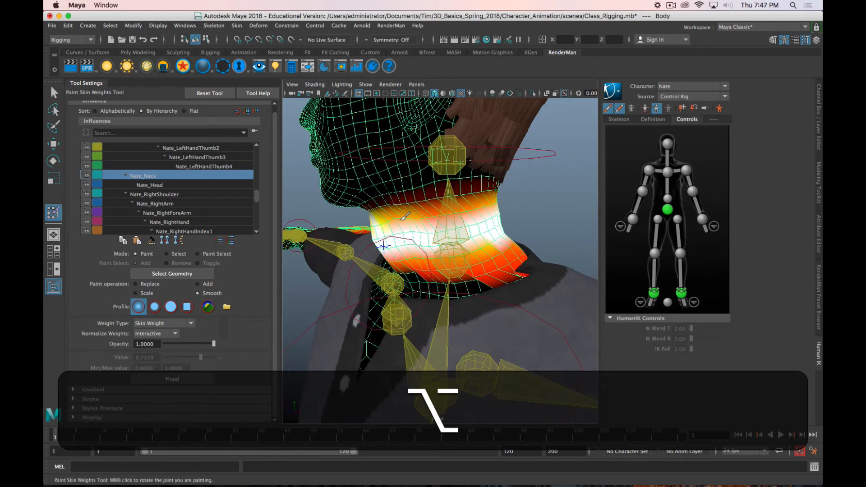
pyautogui.keyDown('alt'); pyautogui.moveTo(529, 209); pyautogui.dragTo(419, 217); pyautogui.keyUp('alt')
pyautogui.moveTo(419, 218)
pyautogui.mouseDown()
pyautogui.moveTo(488, 200)
pyautogui.moveTo(552, 202)
pyautogui.moveTo(399, 217)
pyautogui.moveTo(526, 230)
pyautogui.moveTo(424, 243)
pyautogui.moveTo(508, 234)
pyautogui.moveTo(393, 234)
pyautogui.moveTo(499, 278)
pyautogui.moveTo(469, 315)
pyautogui.moveTo(496, 305)
pyautogui.mouseUp()
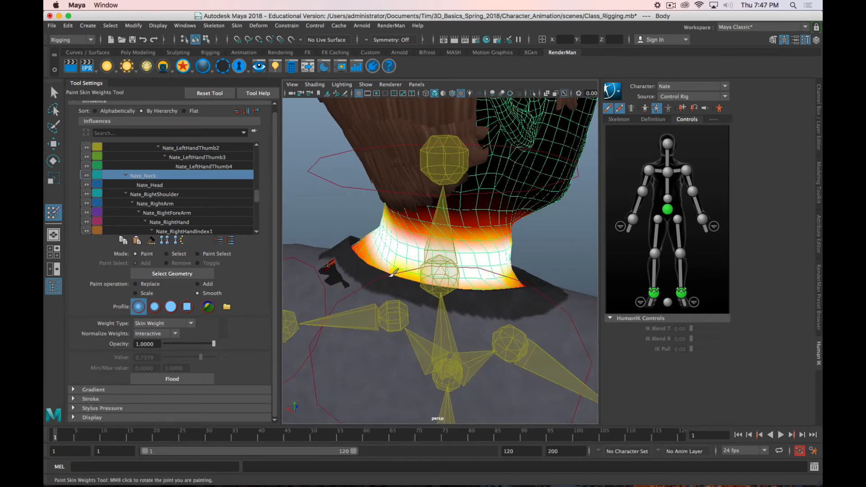
pyautogui.keyDown('alt'); pyautogui.moveTo(492, 293); pyautogui.dragTo(471, 284); pyautogui.keyUp('alt')
# Step: Leave weight painting, select the Nate_Ctrl_Neck control and rotate it about 42 degrees sideways to test the neck deformation
pyautogui.keyDown('alt'); pyautogui.scroll(-5, 467, 320); pyautogui.keyUp('alt')
pyautogui.keyDown('alt'); pyautogui.scroll(3, 460, 275); pyautogui.keyUp('alt')
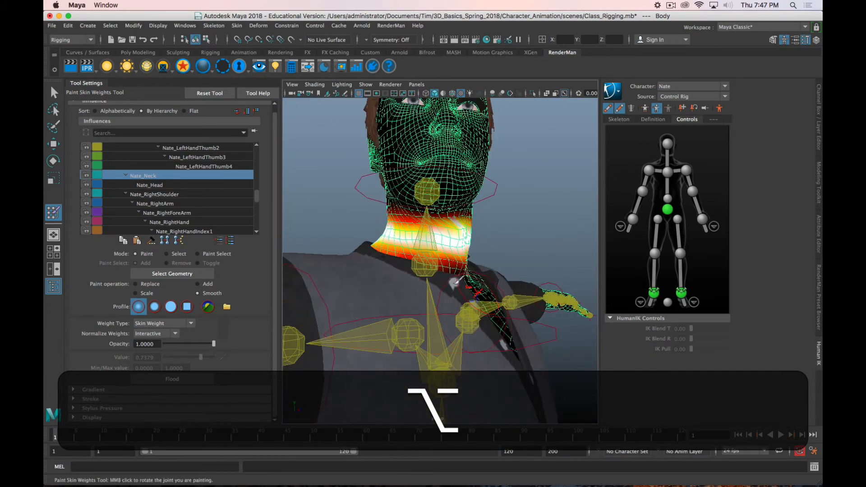
pyautogui.keyDown('alt'); pyautogui.moveTo(434, 259); pyautogui.dragTo(436, 314, button='middle'); pyautogui.keyUp('alt')
pyautogui.keyDown('alt'); pyautogui.scroll(3, 440, 303); pyautogui.keyUp('alt')
pyautogui.moveTo(439, 299)
pyautogui.keyDown('alt'); pyautogui.mouseDown()
pyautogui.moveTo(409, 287)
pyautogui.moveTo(383, 306)
pyautogui.moveTo(424, 316)
pyautogui.mouseUp(); pyautogui.keyUp('alt')
pyautogui.hotkey('alt', 'q')
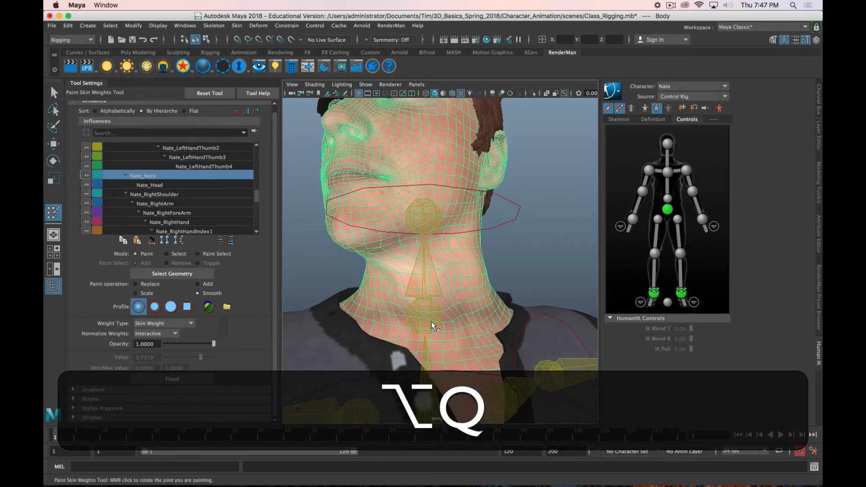
pyautogui.press('e')
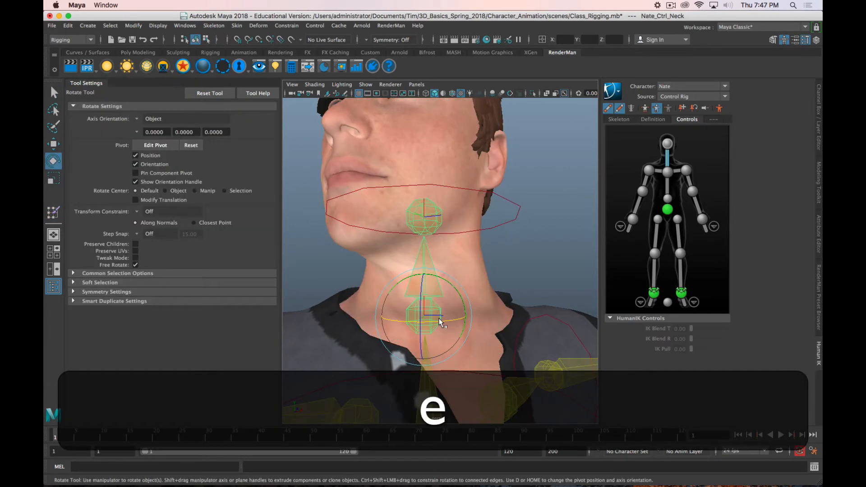
pyautogui.moveTo(441, 321); pyautogui.dragTo(416, 322)
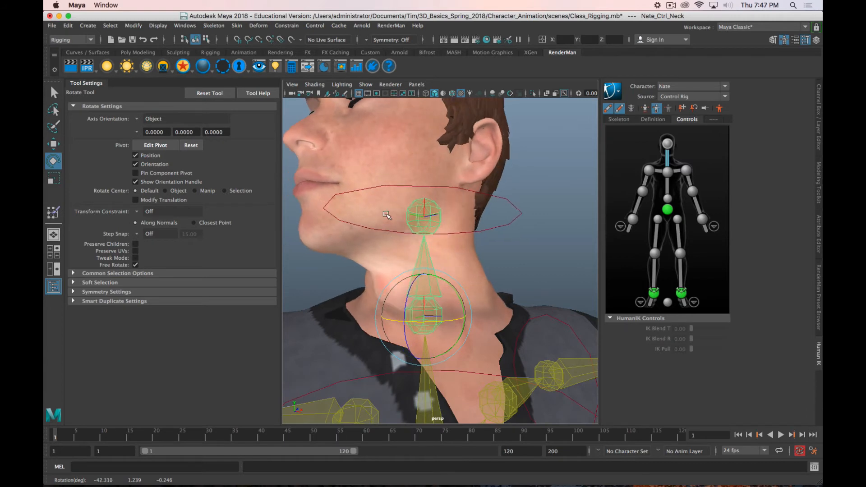
# Step: Select the Nate_Ctrl_HeadEffector control and rotate it slightly to check the head and neck deformation
pyautogui.click(401, 206)
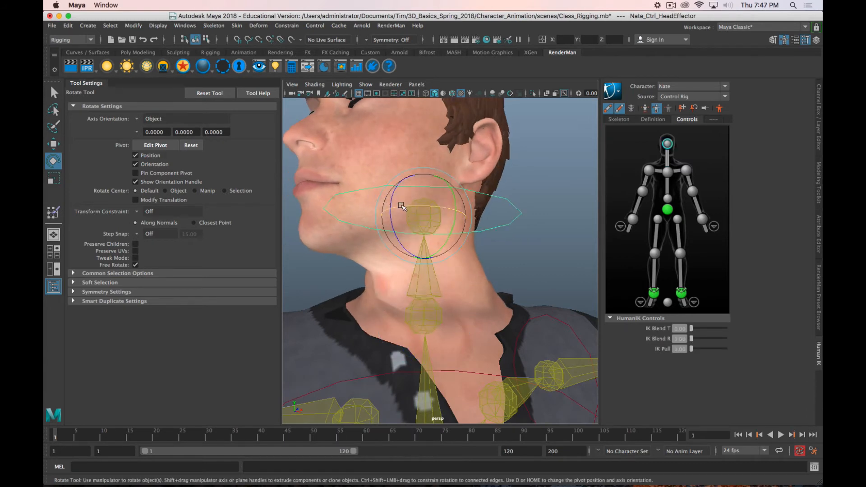
pyautogui.moveTo(401, 206); pyautogui.dragTo(423, 214)
pyautogui.scroll(-4, 431, 221)
pyautogui.keyDown('alt'); pyautogui.moveTo(460, 270); pyautogui.dragTo(452, 283); pyautogui.keyUp('alt')
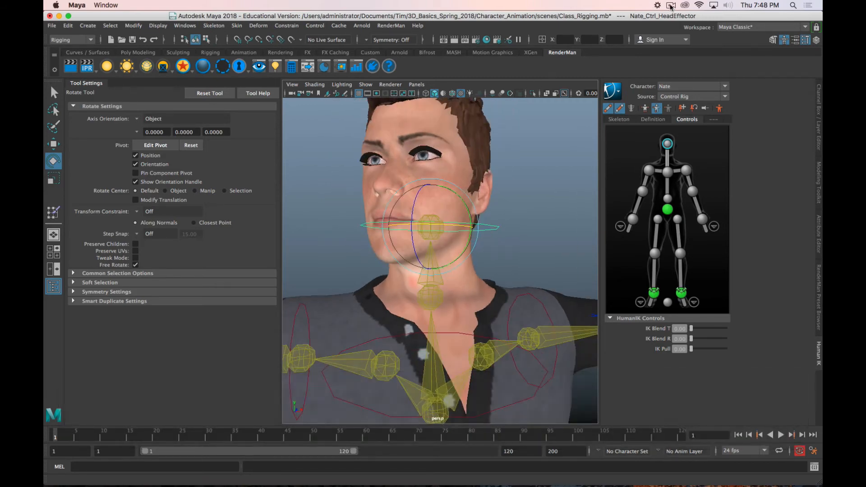
pyautogui.click(670, 6)
pyautogui.click(682, 34)
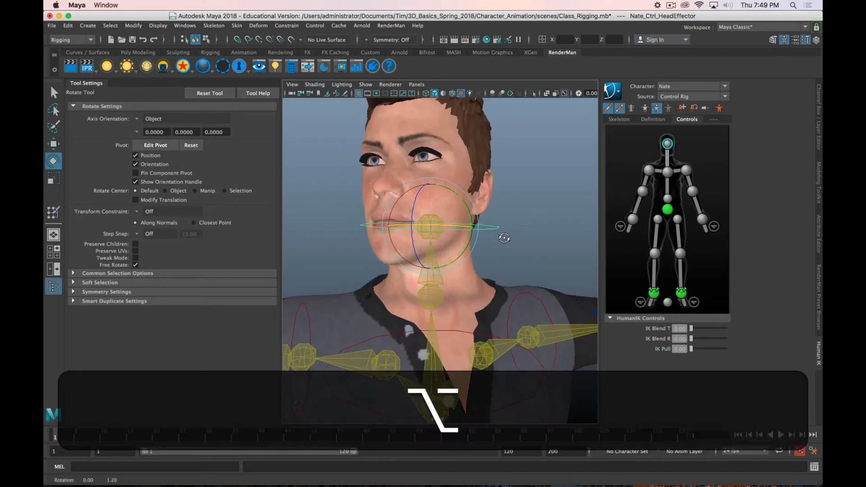
# Step: Select the Nate_Ctrl_LeftShoulderEffector control and rotate the arm upward about 46 degrees to test the shirt deformation
pyautogui.keyDown('alt'); pyautogui.moveTo(522, 236); pyautogui.dragTo(564, 239); pyautogui.keyUp('alt')
pyautogui.click(531, 206)
pyautogui.click(490, 149)
pyautogui.click(513, 211)
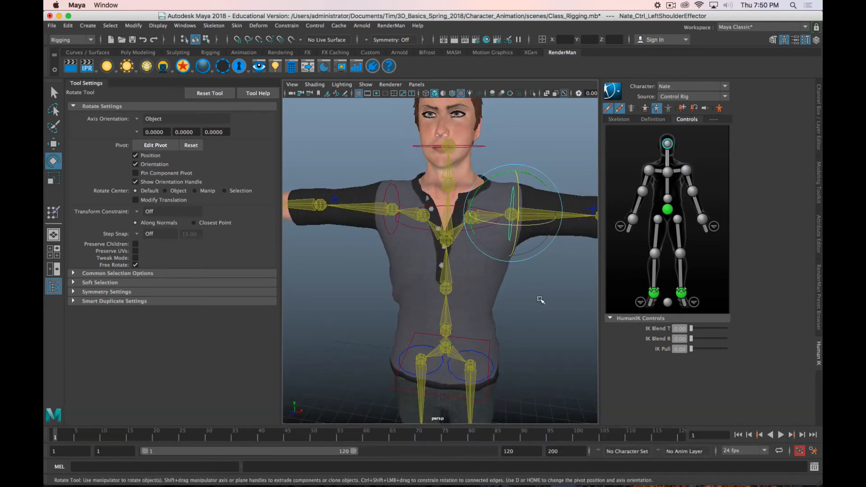
pyautogui.keyDown('alt'); pyautogui.moveTo(513, 211); pyautogui.dragTo(446, 160); pyautogui.keyUp('alt')
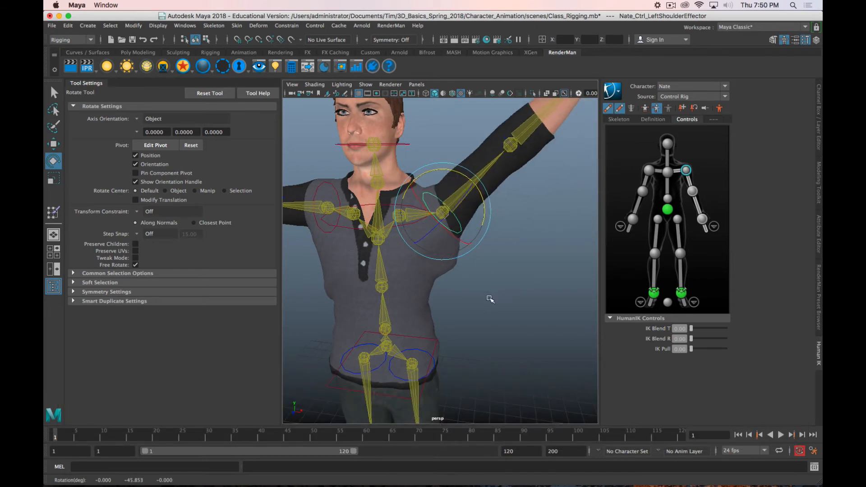
# Step: Select the Nate_Ctrl_Spine2 control in the chest, show its channels and examine the torso deformation under the raised arm
pyautogui.keyDown('alt'); pyautogui.moveTo(489, 298); pyautogui.dragTo(465, 302); pyautogui.keyUp('alt')
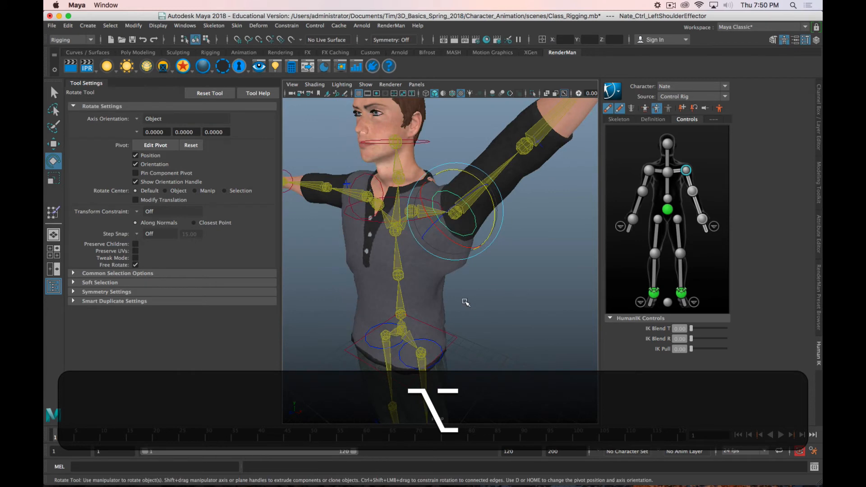
pyautogui.click(395, 231)
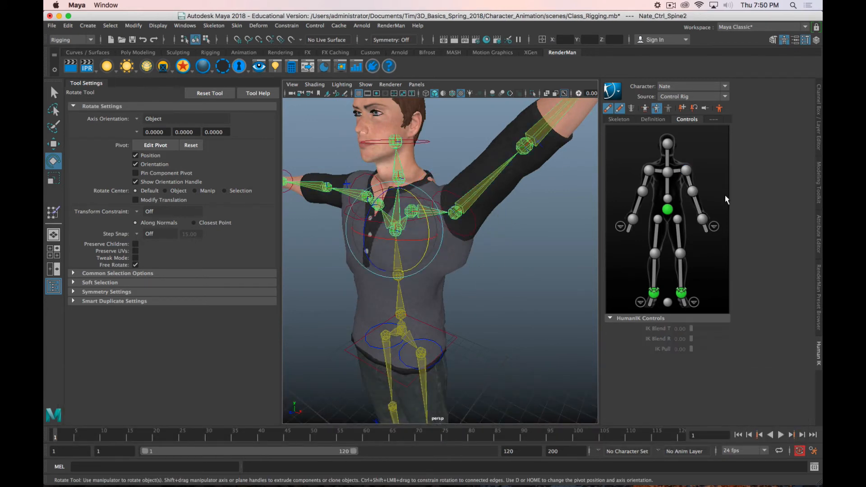
pyautogui.click(817, 192)
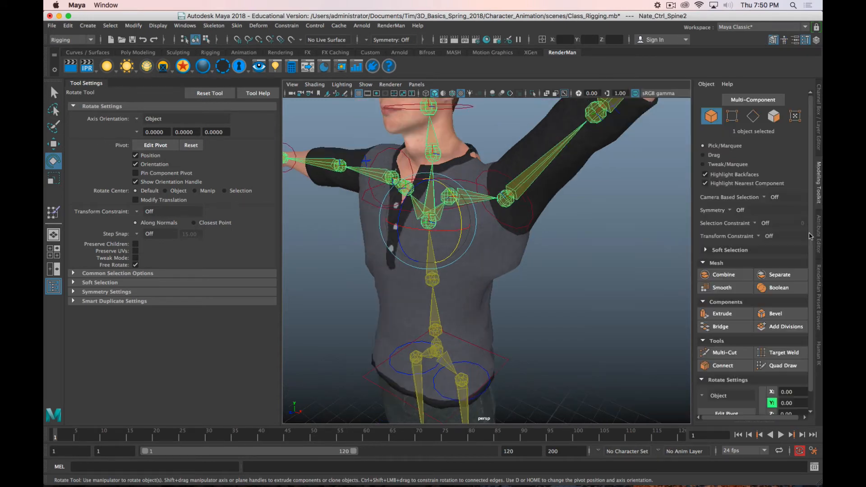
pyautogui.click(817, 135)
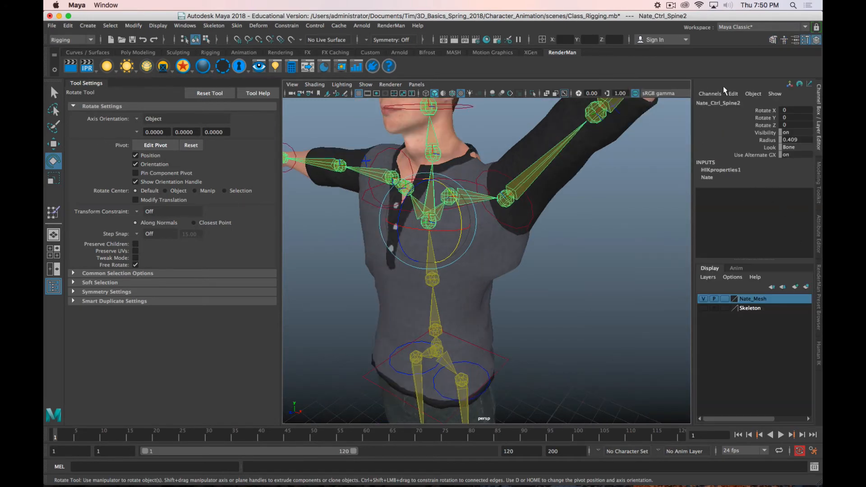
pyautogui.scroll(1, 445, 230)
pyautogui.scroll(-1, 445, 230)
pyautogui.keyDown('alt'); pyautogui.moveTo(436, 252); pyautogui.dragTo(459, 176); pyautogui.keyUp('alt')
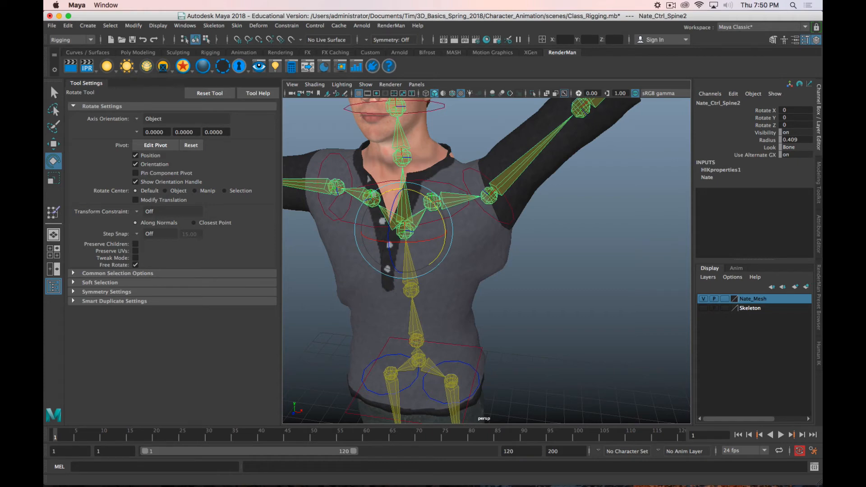
# Step: Select the Tops mesh and set up Paint Skin Weights with the Nate_Spine2 influence and the Add operation
pyautogui.click(469, 279)
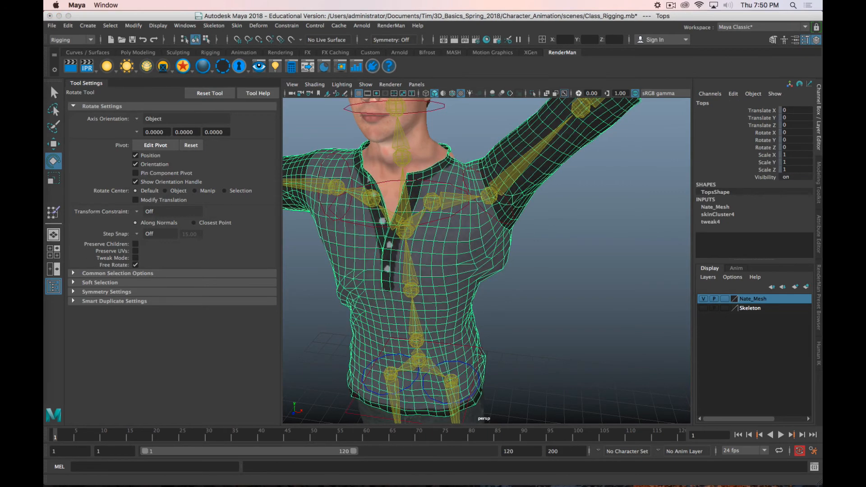
pyautogui.moveTo(44, 41); pyautogui.dragTo(242, 41)
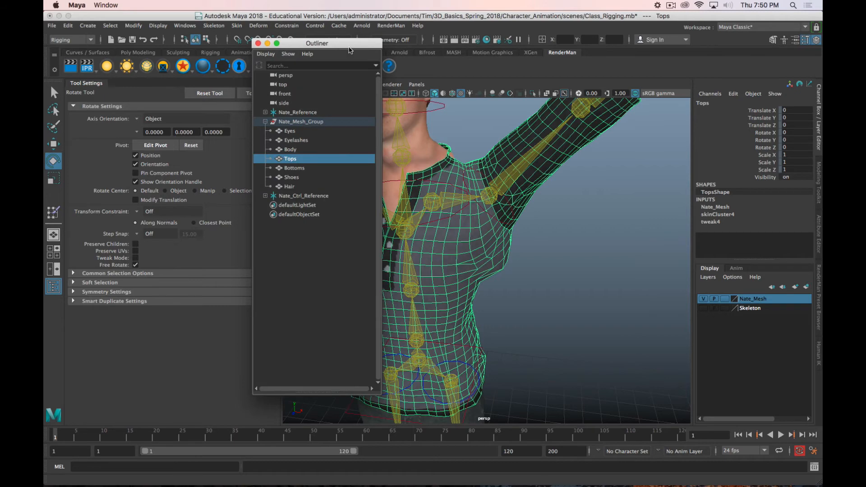
pyautogui.moveTo(349, 47); pyautogui.dragTo(0, 45)
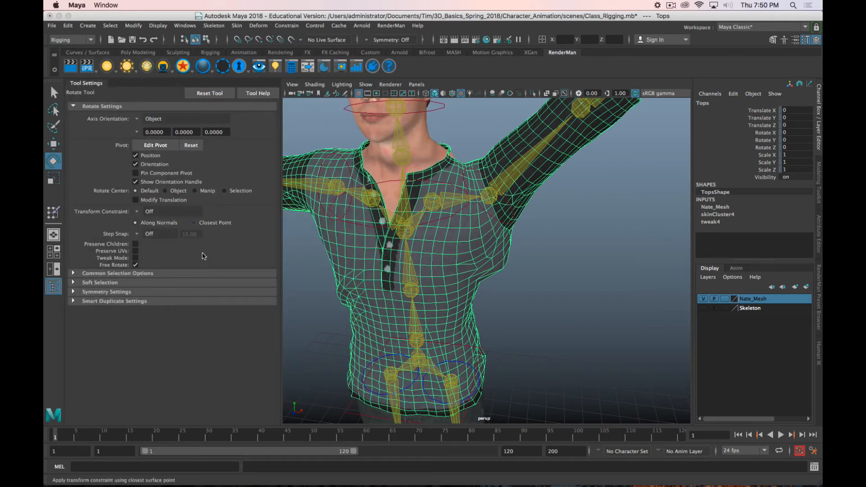
pyautogui.click(53, 212)
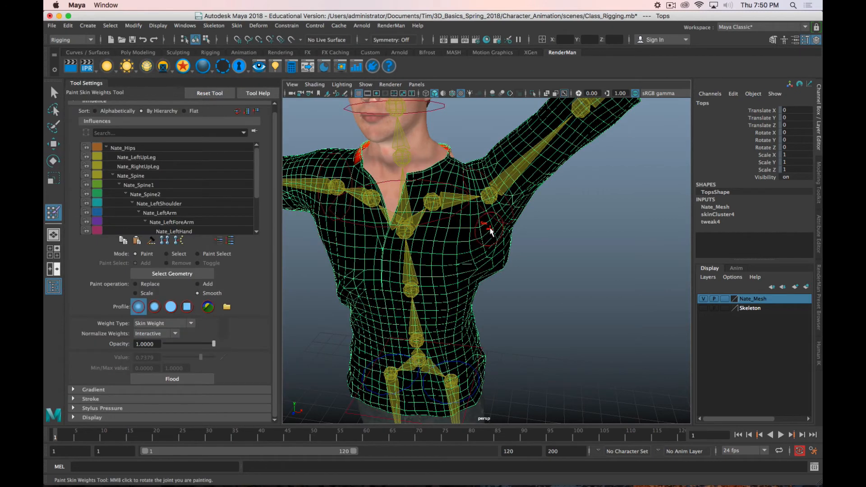
pyautogui.press('alt')
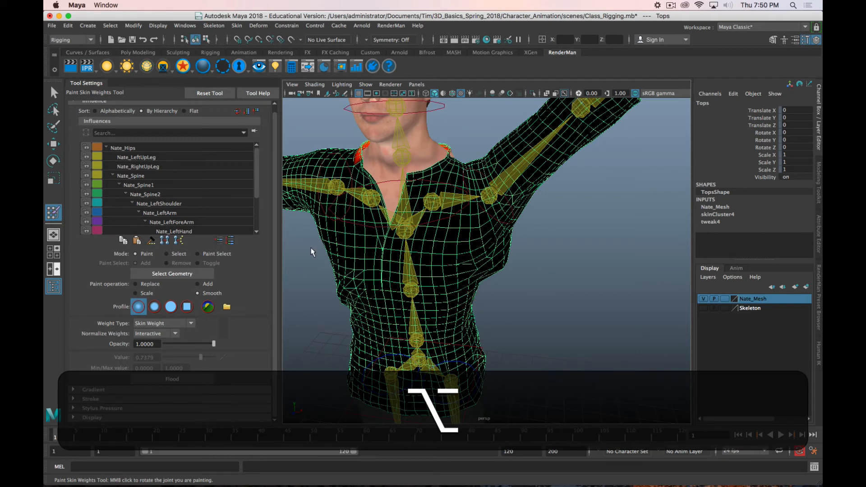
pyautogui.click(167, 194)
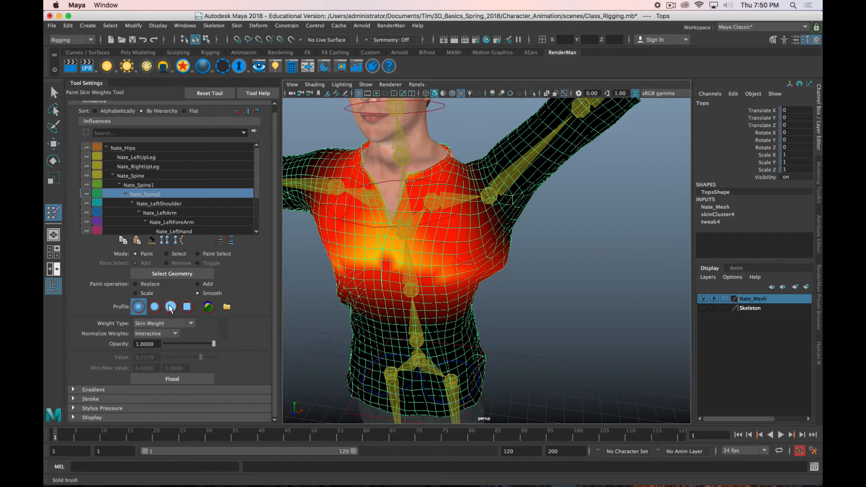
pyautogui.click(203, 284)
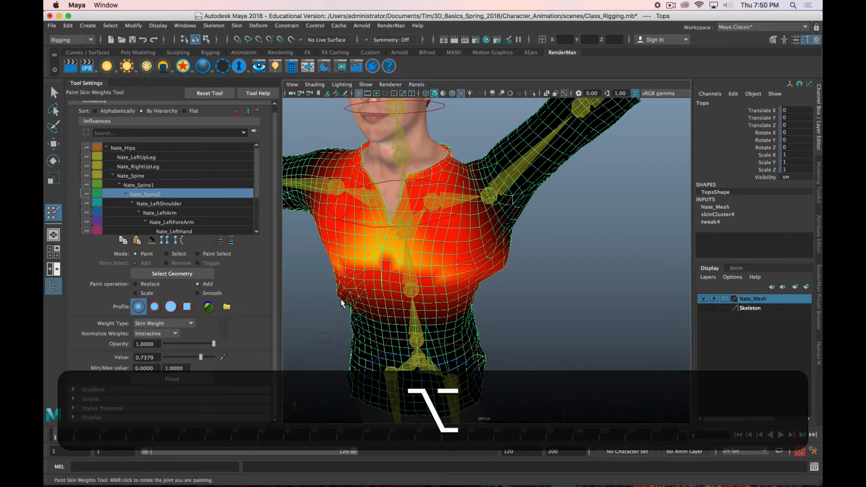
# Step: Add Nate_Spine2 weight in a band across the front of the chest with an adjusted brush size
pyautogui.moveTo(430, 297)
pyautogui.keyDown('alt'); pyautogui.mouseDown()
pyautogui.moveTo(437, 282)
pyautogui.moveTo(383, 265)
pyautogui.moveTo(486, 264)
pyautogui.mouseUp(); pyautogui.keyUp('alt')
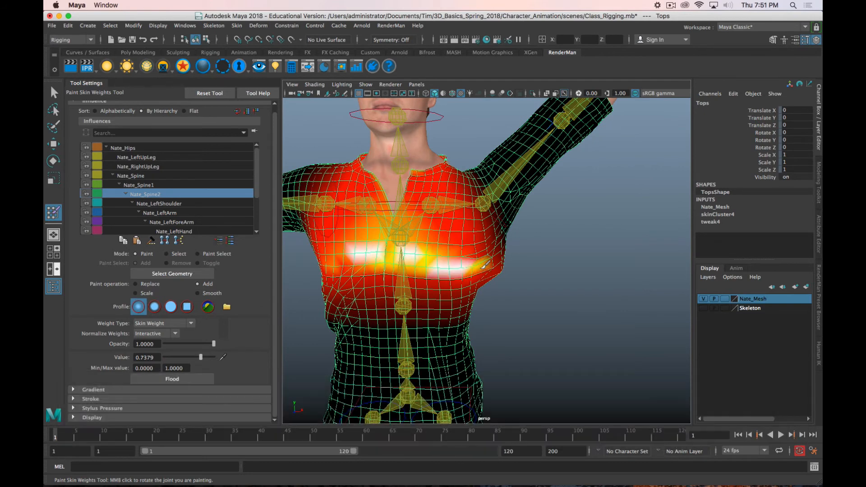
pyautogui.press('b')
pyautogui.moveTo(401, 254); pyautogui.dragTo(416, 255)
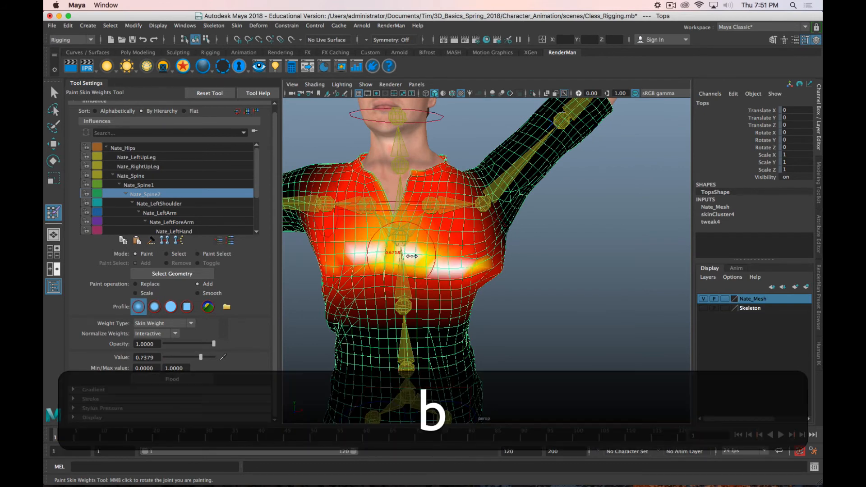
pyautogui.moveTo(347, 258)
pyautogui.mouseDown()
pyautogui.moveTo(583, 279)
pyautogui.moveTo(474, 274)
pyautogui.mouseUp()
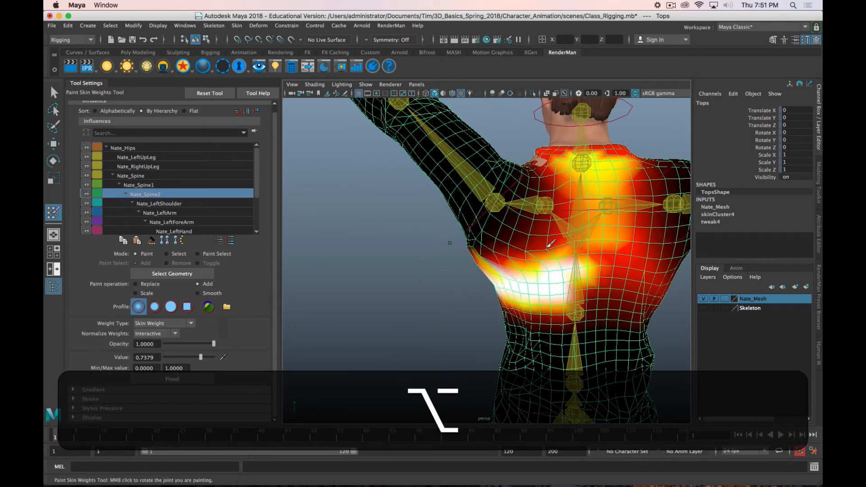
# Step: Continue adding the Nate_Spine2 weight band under the raised arm, across the back and around the other side to the chest
pyautogui.moveTo(550, 243)
pyautogui.mouseDown()
pyautogui.moveTo(564, 264)
pyautogui.moveTo(656, 255)
pyautogui.moveTo(662, 278)
pyautogui.moveTo(503, 257)
pyautogui.moveTo(566, 246)
pyautogui.moveTo(491, 252)
pyautogui.moveTo(559, 307)
pyautogui.moveTo(501, 264)
pyautogui.moveTo(541, 203)
pyautogui.moveTo(595, 302)
pyautogui.moveTo(534, 266)
pyautogui.moveTo(485, 269)
pyautogui.mouseUp()
pyautogui.keyDown('alt'); pyautogui.moveTo(446, 290); pyautogui.dragTo(523, 253); pyautogui.keyUp('alt')
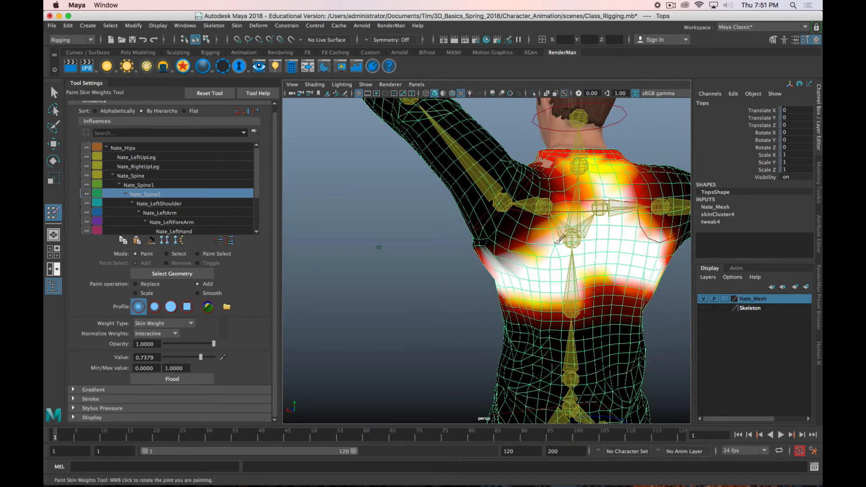
pyautogui.moveTo(503, 277)
pyautogui.keyDown('alt'); pyautogui.mouseDown()
pyautogui.moveTo(545, 284)
pyautogui.moveTo(465, 286)
pyautogui.moveTo(507, 280)
pyautogui.mouseUp(); pyautogui.keyUp('alt')
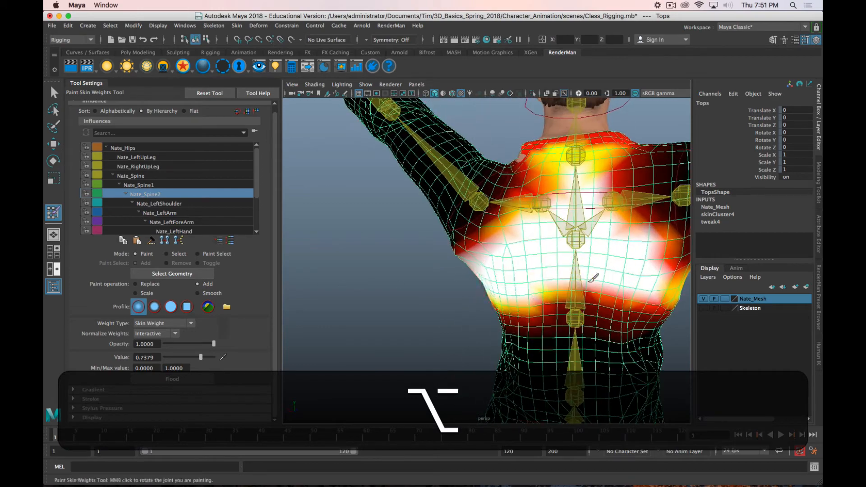
pyautogui.moveTo(629, 286)
pyautogui.keyDown('alt'); pyautogui.mouseDown()
pyautogui.moveTo(507, 286)
pyautogui.moveTo(473, 271)
pyautogui.moveTo(603, 251)
pyautogui.moveTo(398, 280)
pyautogui.moveTo(602, 260)
pyautogui.moveTo(412, 271)
pyautogui.moveTo(448, 280)
pyautogui.moveTo(559, 252)
pyautogui.moveTo(508, 254)
pyautogui.mouseUp(); pyautogui.keyUp('alt')
pyautogui.moveTo(399, 267)
pyautogui.mouseDown()
pyautogui.moveTo(554, 259)
pyautogui.moveTo(413, 262)
pyautogui.moveTo(459, 240)
pyautogui.moveTo(418, 261)
pyautogui.mouseUp()
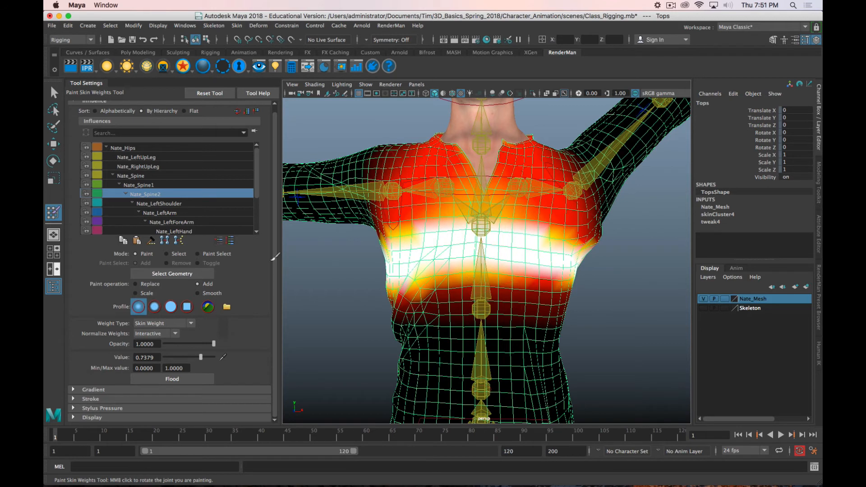
# Step: Switch to the Smooth operation and soften the lower edge of the Nate_Spine2 weights across the chest, adjusting the brush size
pyautogui.click(198, 293)
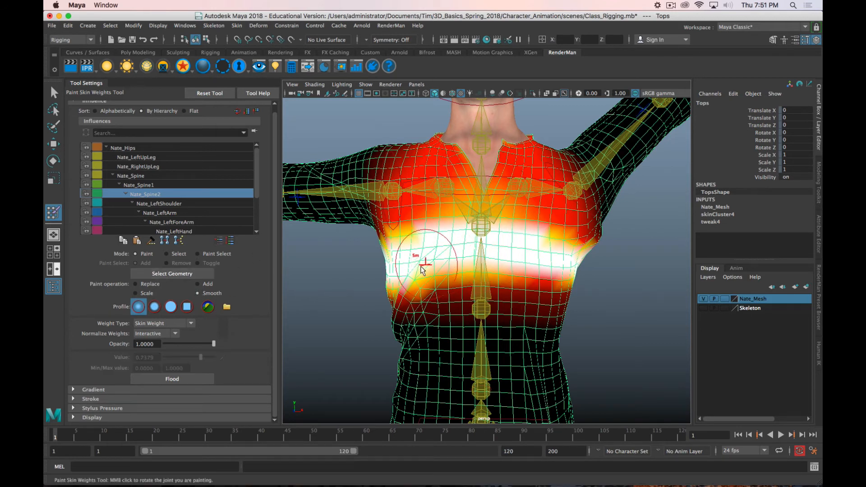
pyautogui.moveTo(423, 270)
pyautogui.mouseDown()
pyautogui.moveTo(405, 284)
pyautogui.moveTo(423, 288)
pyautogui.mouseUp()
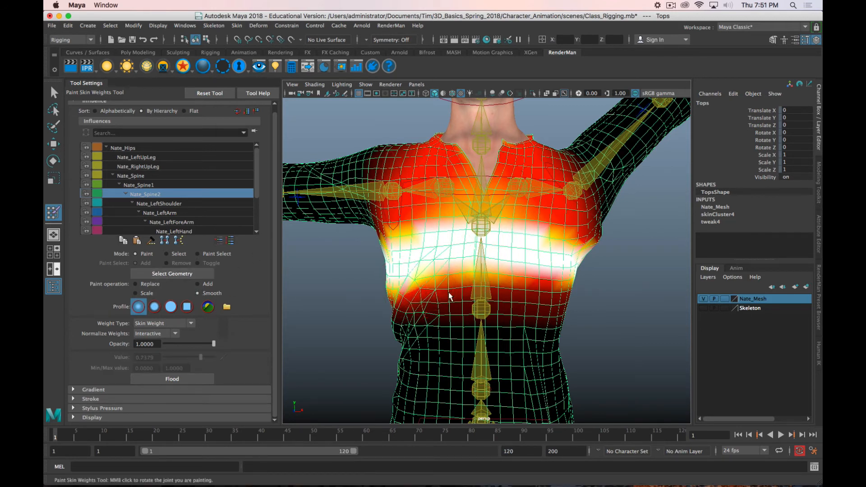
pyautogui.moveTo(556, 282); pyautogui.dragTo(553, 286)
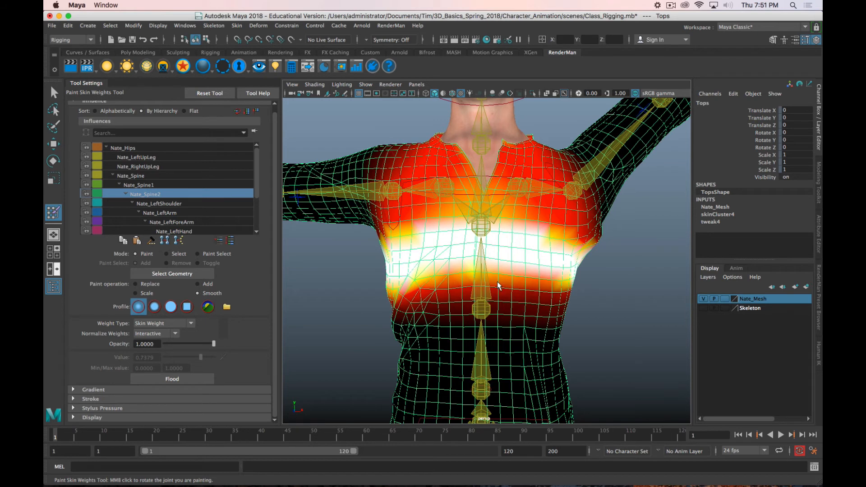
pyautogui.moveTo(497, 285)
pyautogui.mouseDown()
pyautogui.moveTo(531, 285)
pyautogui.moveTo(475, 272)
pyautogui.mouseUp()
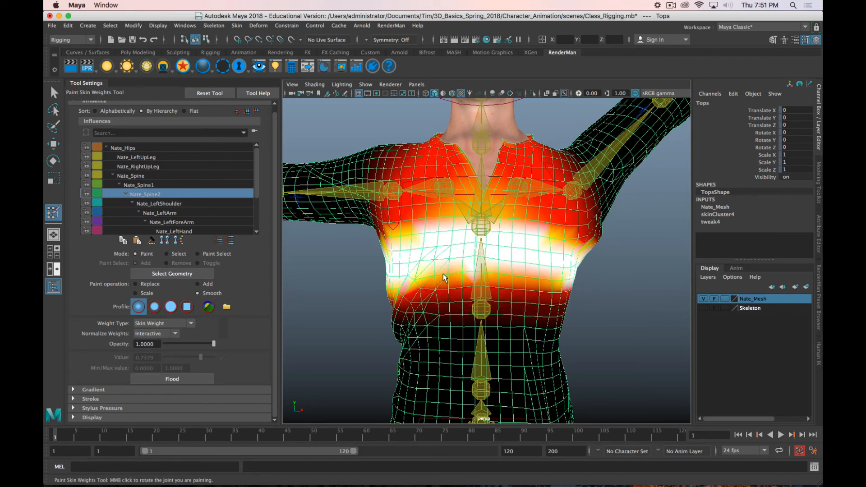
pyautogui.press('b')
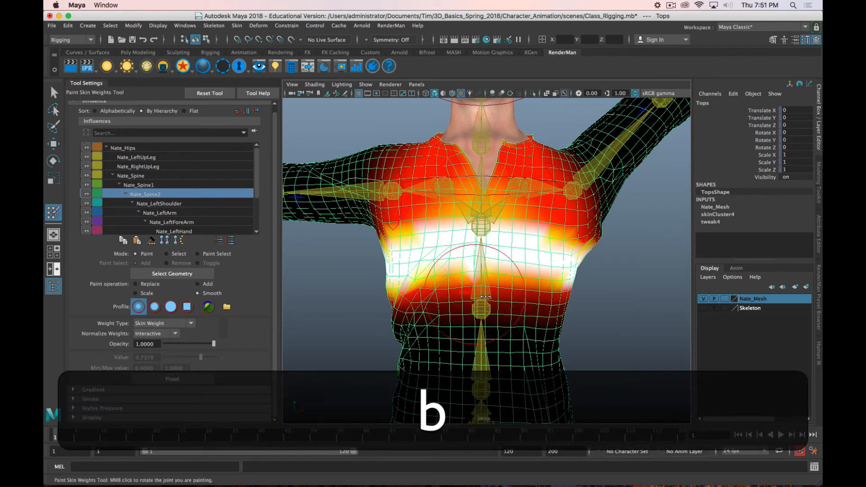
pyautogui.moveTo(471, 265); pyautogui.dragTo(424, 280)
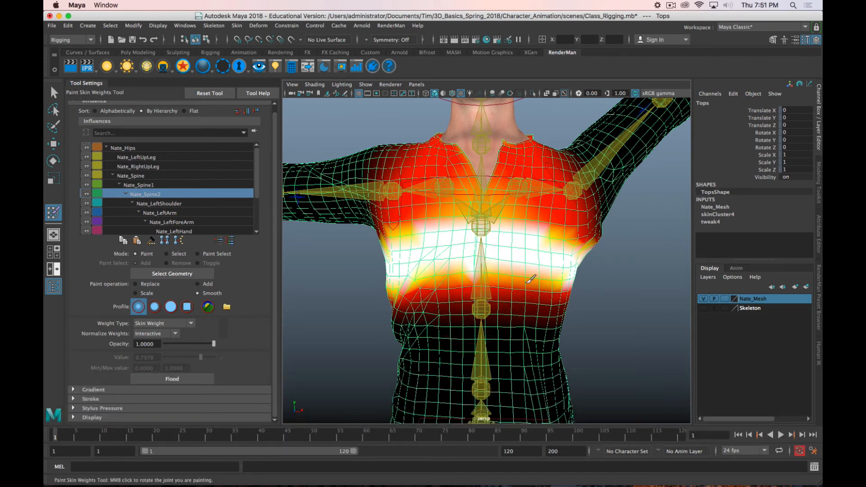
pyautogui.keyDown('alt'); pyautogui.moveTo(531, 279); pyautogui.dragTo(428, 275); pyautogui.keyUp('alt')
# Step: Smooth the Nate_Spine2 weights around the armpit and back of the shirt and along the chest
pyautogui.moveTo(398, 249)
pyautogui.mouseDown()
pyautogui.moveTo(433, 235)
pyautogui.moveTo(397, 229)
pyautogui.moveTo(467, 224)
pyautogui.mouseUp()
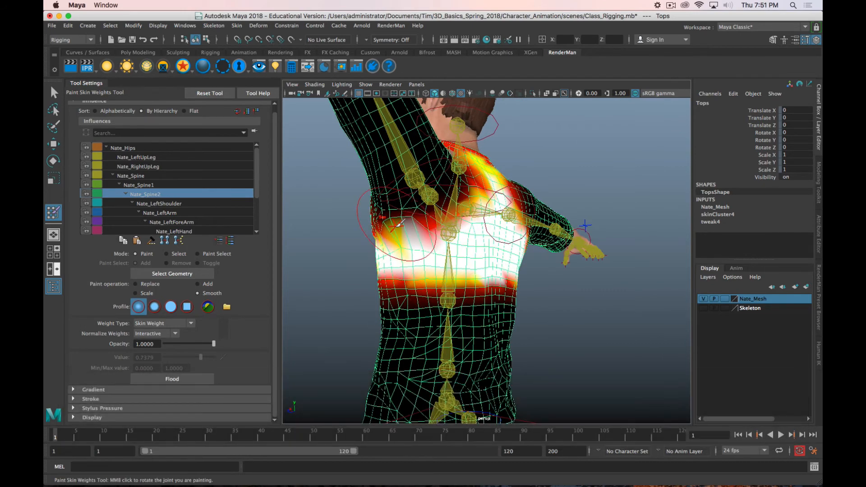
pyautogui.moveTo(399, 224)
pyautogui.mouseDown()
pyautogui.moveTo(414, 212)
pyautogui.moveTo(403, 223)
pyautogui.moveTo(410, 238)
pyautogui.moveTo(550, 254)
pyautogui.mouseUp()
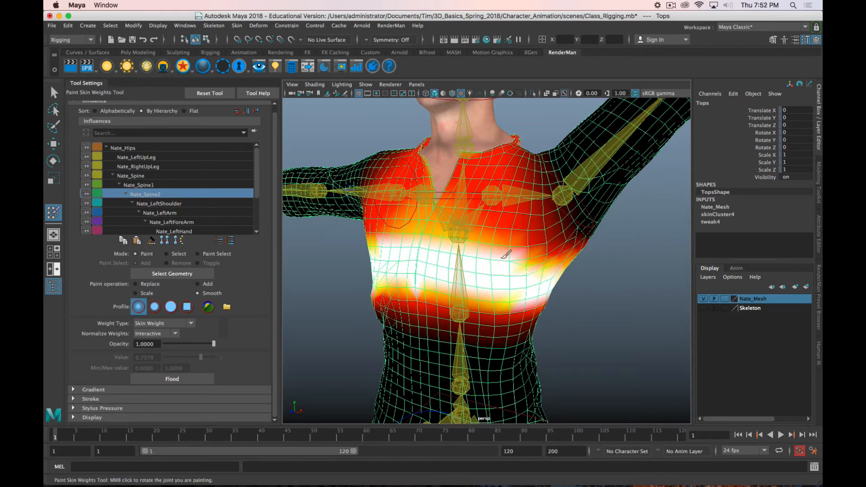
pyautogui.keyDown('alt'); pyautogui.moveTo(411, 288); pyautogui.dragTo(454, 276); pyautogui.keyUp('alt')
pyautogui.scroll(-5, 454, 276)
pyautogui.moveTo(535, 280)
pyautogui.keyDown('alt'); pyautogui.mouseDown()
pyautogui.moveTo(487, 279)
pyautogui.moveTo(552, 268)
pyautogui.moveTo(541, 273)
pyautogui.moveTo(513, 228)
pyautogui.mouseUp(); pyautogui.keyUp('alt')
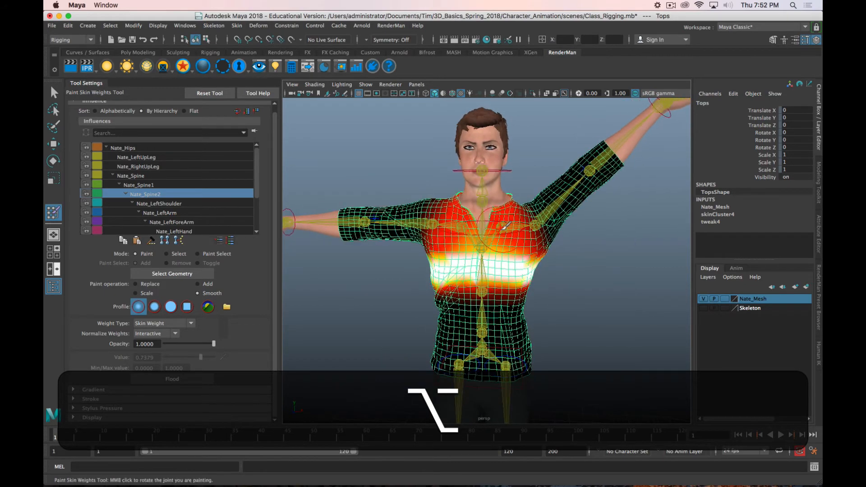
# Step: Leave weight painting, select the Nate_Ctrl_LeftShoulder control and examine the shirt around the raised arm
pyautogui.press('w')
pyautogui.click(503, 226)
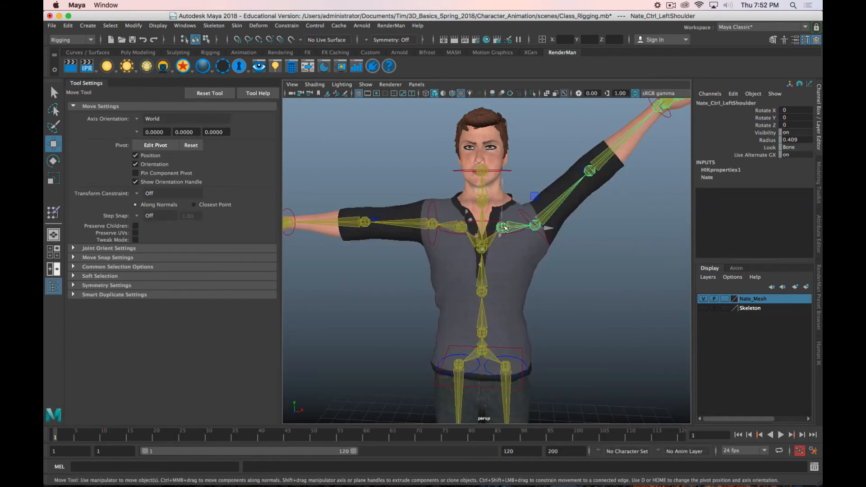
pyautogui.moveTo(557, 261)
pyautogui.keyDown('alt'); pyautogui.mouseDown()
pyautogui.moveTo(472, 265)
pyautogui.moveTo(541, 256)
pyautogui.mouseUp(); pyautogui.keyUp('alt')
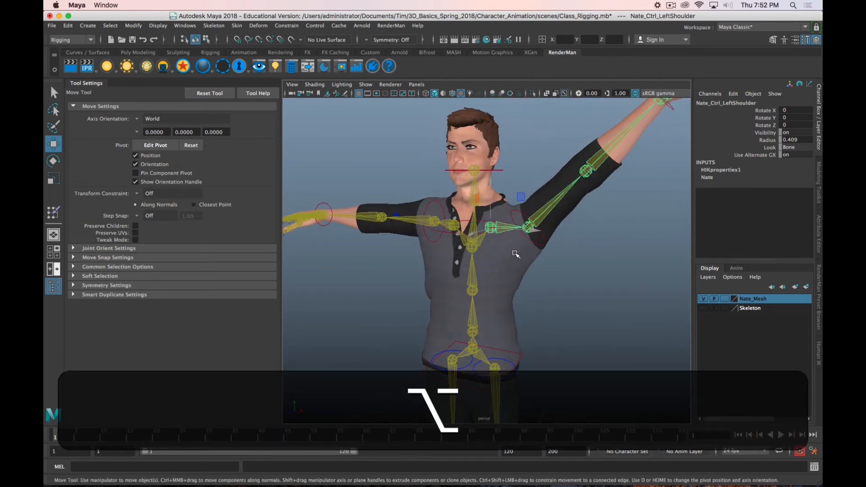
pyautogui.keyDown('alt'); pyautogui.moveTo(460, 247); pyautogui.dragTo(505, 242); pyautogui.keyUp('alt')
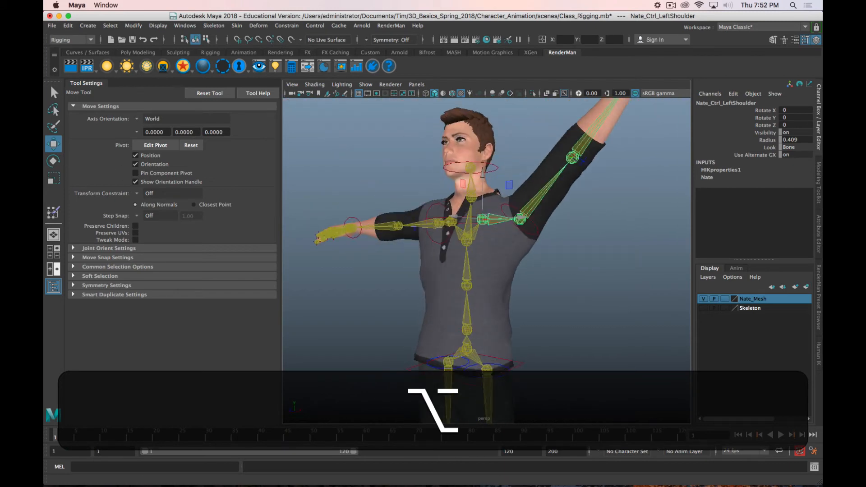
# Step: Resume painting skin weights on the shirt and compare the Nate_LeftShoulder and Nate_LeftArm influences, ending on Nate_LeftShoulder
pyautogui.click(53, 212)
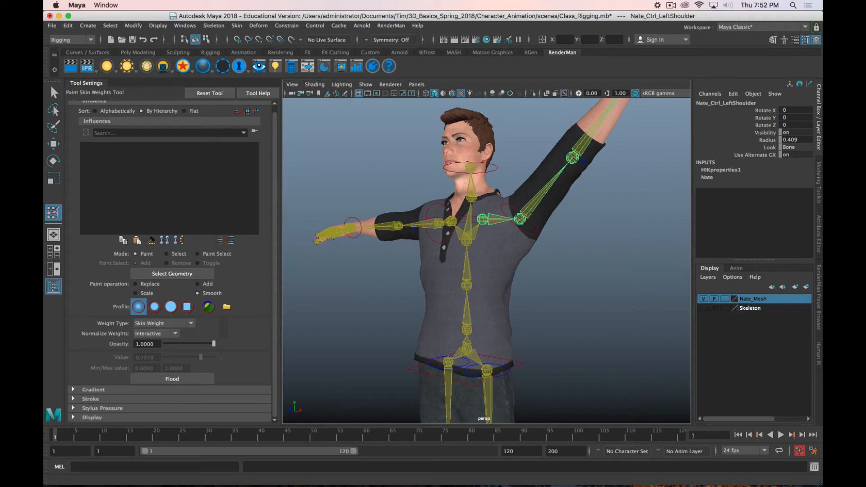
pyautogui.click(170, 203)
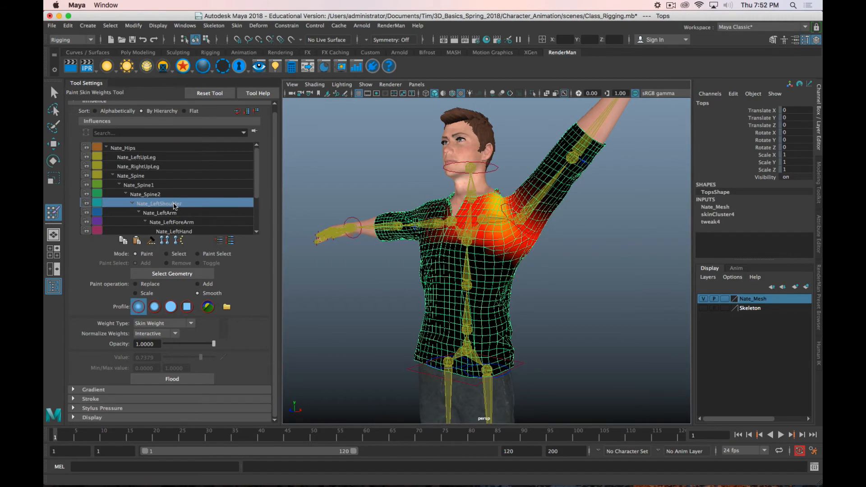
pyautogui.keyDown('alt'); pyautogui.moveTo(433, 198); pyautogui.dragTo(450, 202); pyautogui.keyUp('alt')
pyautogui.keyDown('alt'); pyautogui.moveTo(449, 202); pyautogui.dragTo(584, 228, button='right'); pyautogui.keyUp('alt')
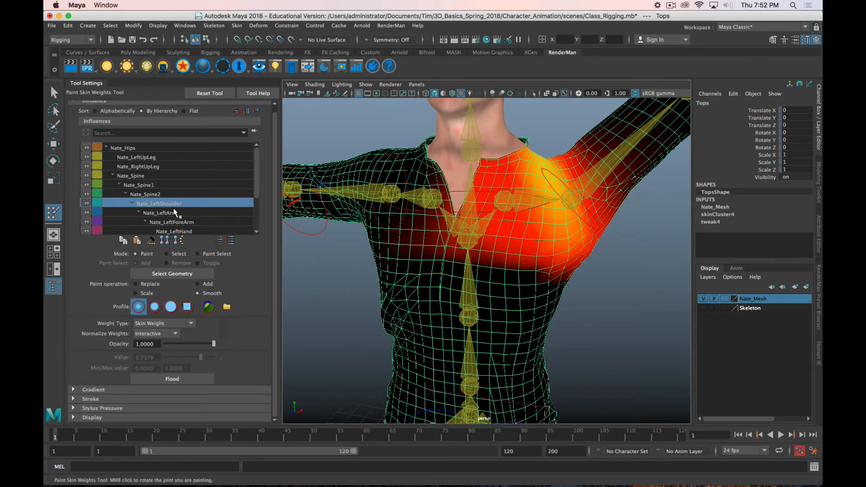
pyautogui.click(170, 213)
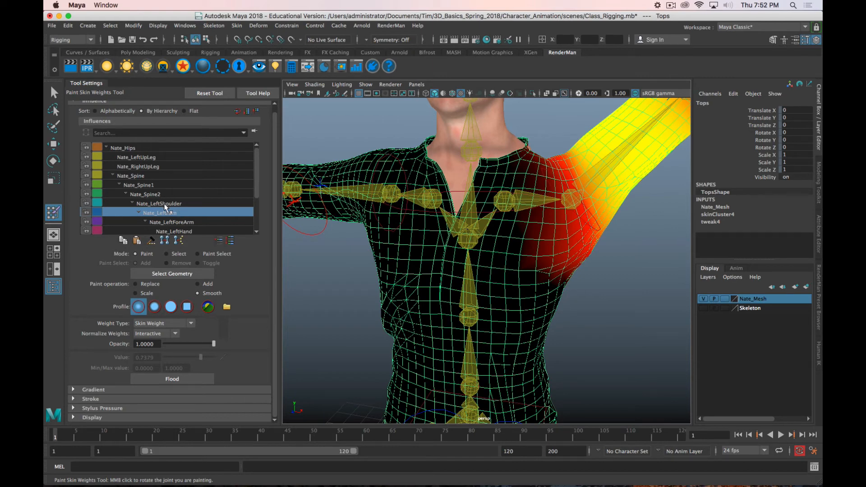
pyautogui.click(166, 204)
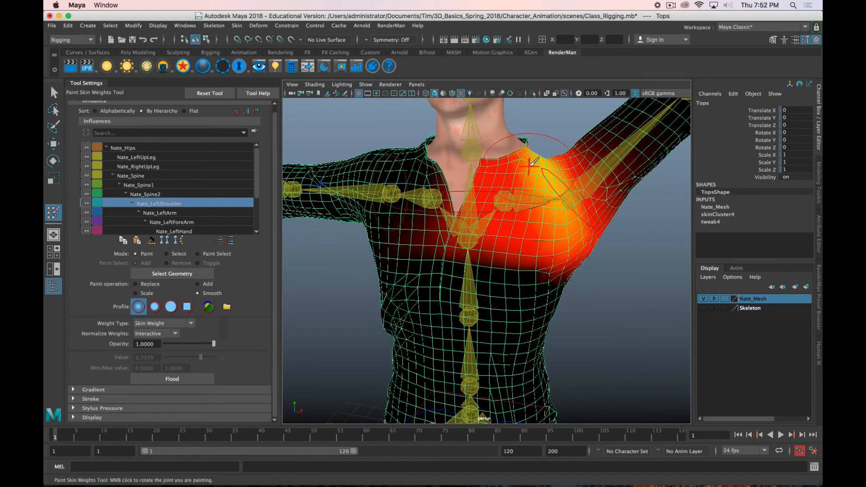
# Step: Add Nate_LeftShoulder weight at value 0.7379 over the top of the left shoulder, the collar area and the upper back
pyautogui.click(199, 284)
pyautogui.moveTo(534, 152)
pyautogui.mouseDown()
pyautogui.moveTo(557, 190)
pyautogui.moveTo(578, 176)
pyautogui.mouseUp()
pyautogui.moveTo(506, 217)
pyautogui.mouseDown()
pyautogui.moveTo(477, 218)
pyautogui.moveTo(490, 224)
pyautogui.mouseUp()
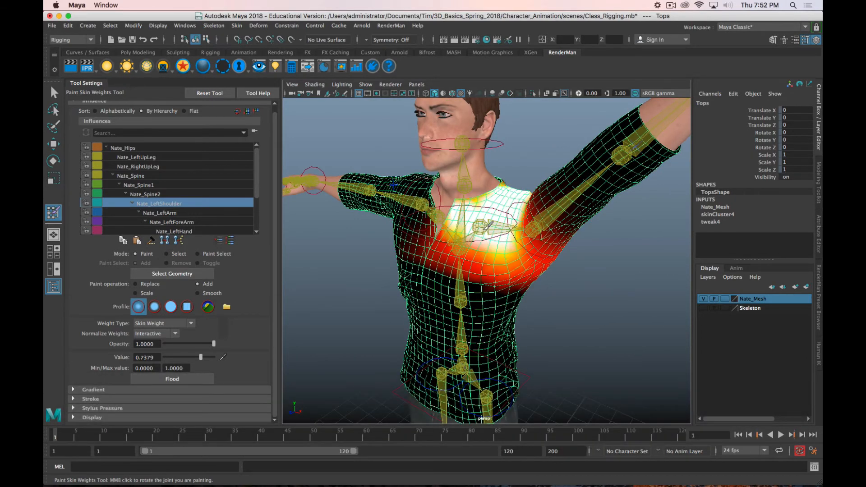
pyautogui.moveTo(501, 189)
pyautogui.keyDown('alt'); pyautogui.mouseDown()
pyautogui.moveTo(460, 192)
pyautogui.moveTo(449, 175)
pyautogui.mouseUp(); pyautogui.keyUp('alt')
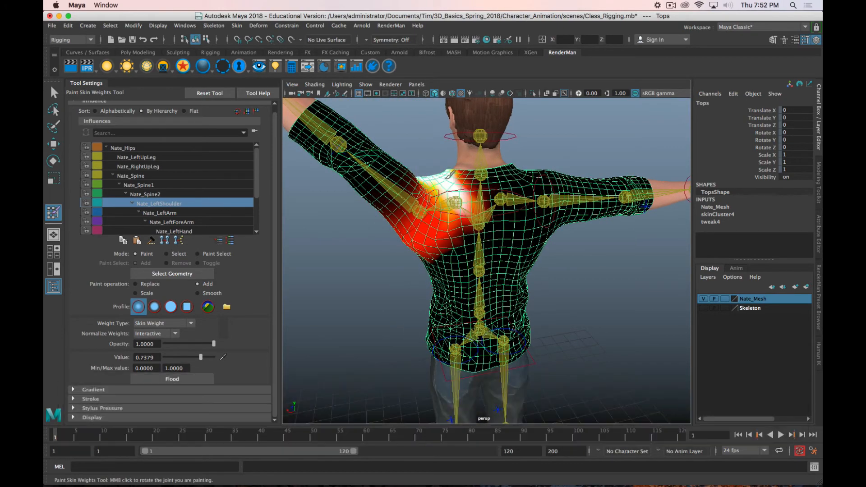
pyautogui.moveTo(466, 210); pyautogui.dragTo(457, 182)
pyautogui.moveTo(440, 194)
pyautogui.mouseDown()
pyautogui.moveTo(436, 208)
pyautogui.moveTo(453, 206)
pyautogui.moveTo(408, 227)
pyautogui.moveTo(436, 201)
pyautogui.moveTo(425, 207)
pyautogui.moveTo(551, 194)
pyautogui.moveTo(630, 203)
pyautogui.moveTo(593, 188)
pyautogui.moveTo(550, 191)
pyautogui.moveTo(616, 193)
pyautogui.moveTo(633, 227)
pyautogui.moveTo(559, 214)
pyautogui.mouseUp()
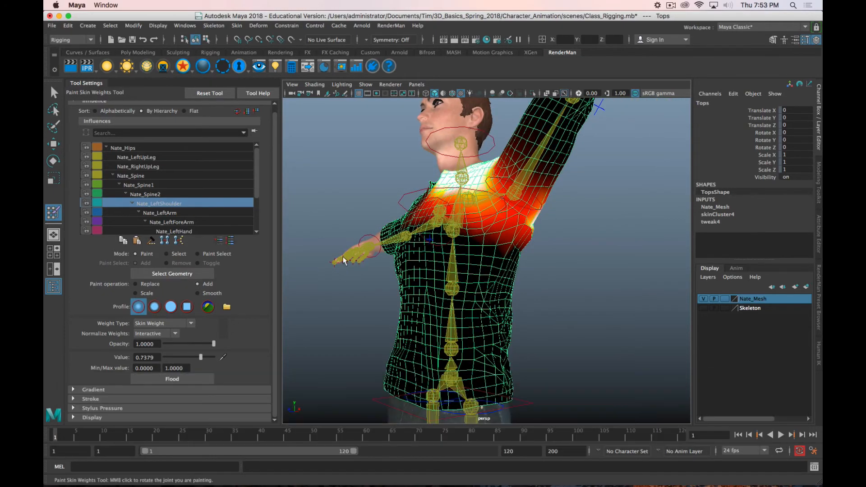
# Step: Replace the Nate_LeftShoulder weights with value 0.0194 under the raised arm and along the side of the chest
pyautogui.keyDown('alt'); pyautogui.moveTo(538, 245); pyautogui.dragTo(469, 260); pyautogui.keyUp('alt')
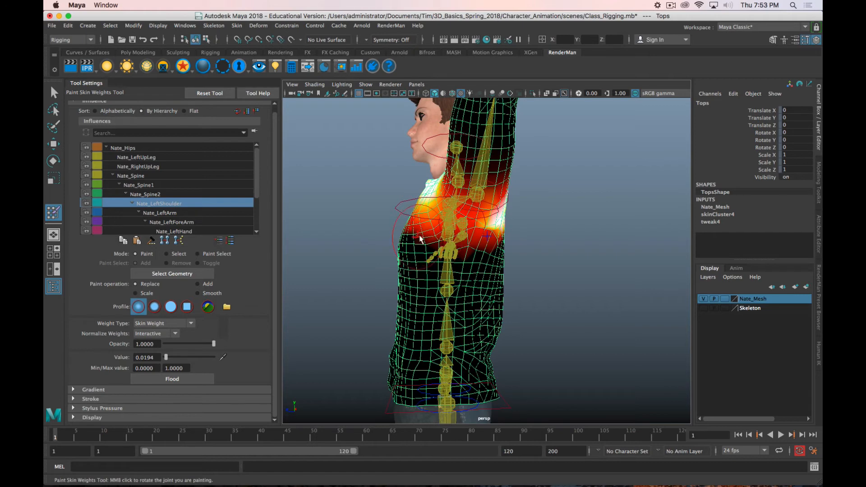
pyautogui.moveTo(473, 236); pyautogui.dragTo(454, 238)
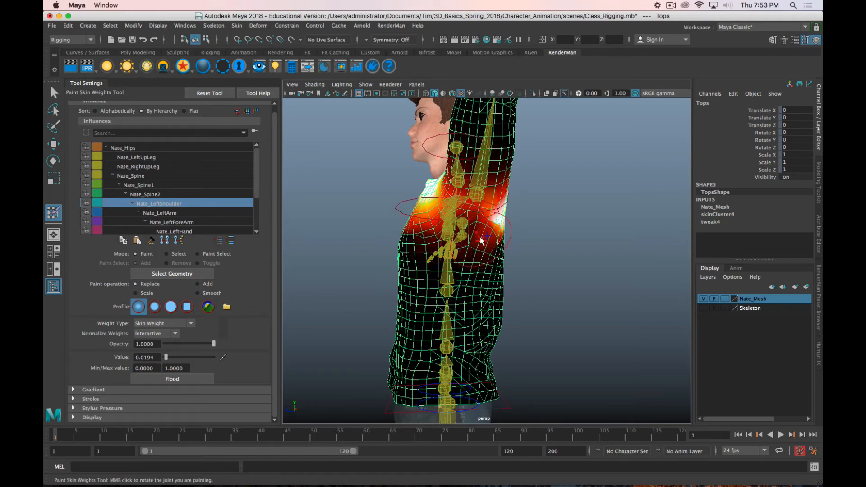
pyautogui.moveTo(480, 241)
pyautogui.keyDown('alt'); pyautogui.mouseDown()
pyautogui.moveTo(543, 235)
pyautogui.moveTo(498, 230)
pyautogui.moveTo(506, 251)
pyautogui.moveTo(500, 260)
pyautogui.moveTo(540, 243)
pyautogui.moveTo(492, 225)
pyautogui.moveTo(483, 212)
pyautogui.mouseUp(); pyautogui.keyUp('alt')
pyautogui.moveTo(461, 249)
pyautogui.keyDown('alt'); pyautogui.mouseDown()
pyautogui.moveTo(564, 249)
pyautogui.moveTo(512, 245)
pyautogui.moveTo(546, 248)
pyautogui.moveTo(505, 248)
pyautogui.moveTo(473, 266)
pyautogui.moveTo(521, 266)
pyautogui.moveTo(491, 270)
pyautogui.mouseUp(); pyautogui.keyUp('alt')
# Step: Check the Nate_Spine2 influence, then replace Nate_LeftArm weights with value 0.0194 below the armpit and across the back
pyautogui.click(142, 194)
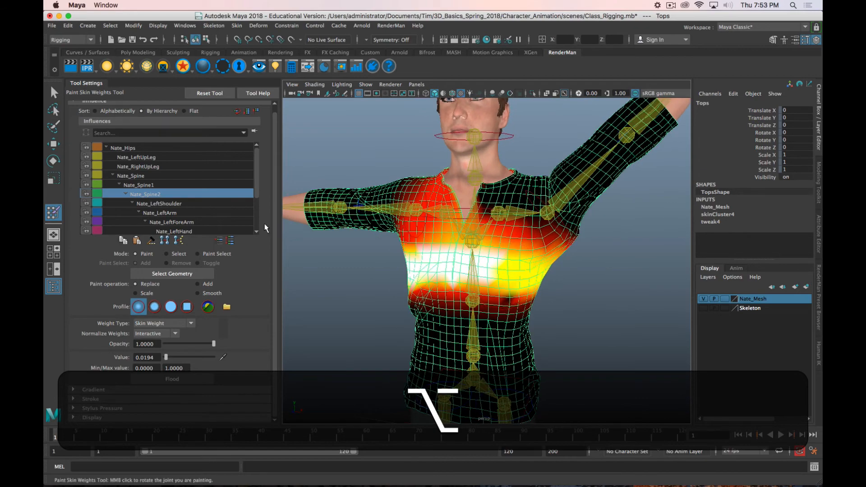
pyautogui.click(187, 213)
pyautogui.moveTo(595, 234)
pyautogui.keyDown('alt'); pyautogui.mouseDown()
pyautogui.moveTo(532, 233)
pyautogui.moveTo(614, 230)
pyautogui.moveTo(526, 230)
pyautogui.moveTo(484, 245)
pyautogui.mouseUp(); pyautogui.keyUp('alt')
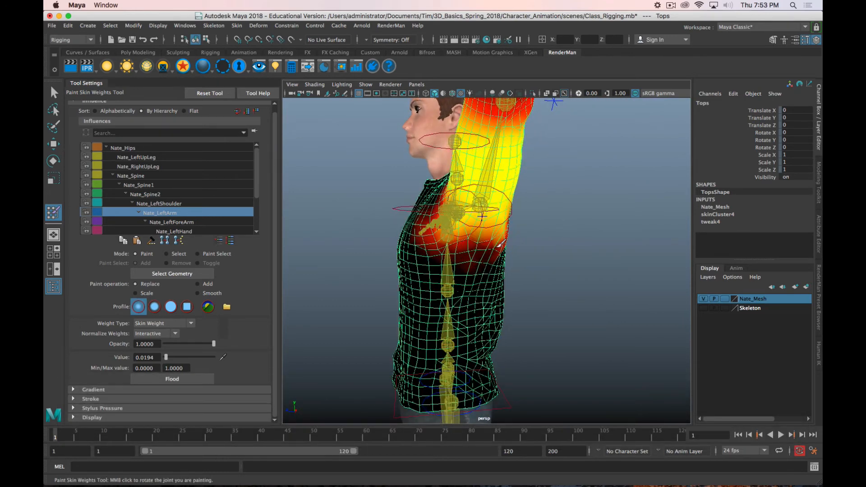
pyautogui.moveTo(500, 244)
pyautogui.keyDown('alt'); pyautogui.mouseDown()
pyautogui.moveTo(408, 222)
pyautogui.moveTo(443, 233)
pyautogui.mouseUp(); pyautogui.keyUp('alt')
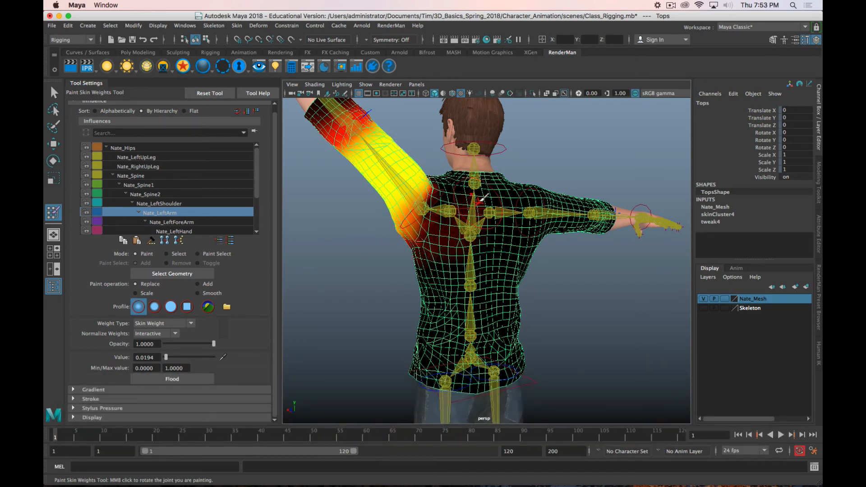
pyautogui.keyDown('alt'); pyautogui.moveTo(454, 228); pyautogui.dragTo(546, 236); pyautogui.keyUp('alt')
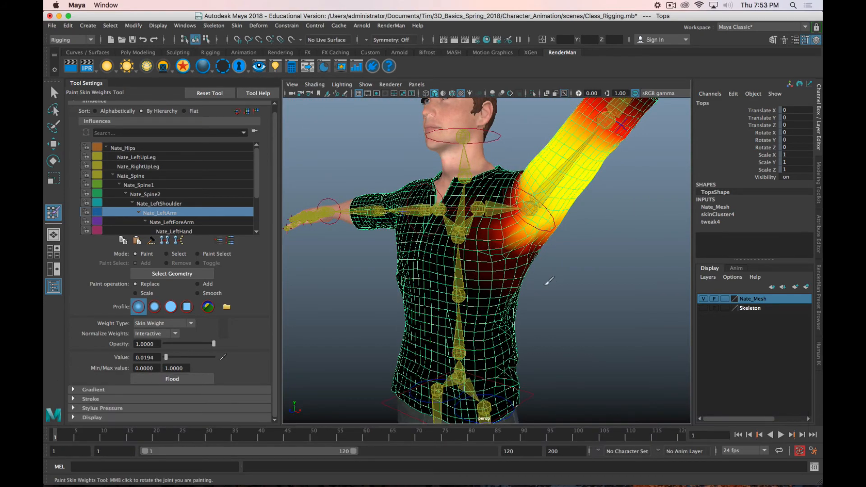
# Step: Reduce the Nate_LeftArm weights around the chest, back and armpit using Replace at value 0, lowering the opacity to 0.1942
pyautogui.moveTo(548, 280)
pyautogui.keyDown('alt'); pyautogui.mouseDown()
pyautogui.moveTo(603, 284)
pyautogui.moveTo(562, 286)
pyautogui.moveTo(501, 277)
pyautogui.moveTo(502, 270)
pyautogui.mouseUp(); pyautogui.keyUp('alt')
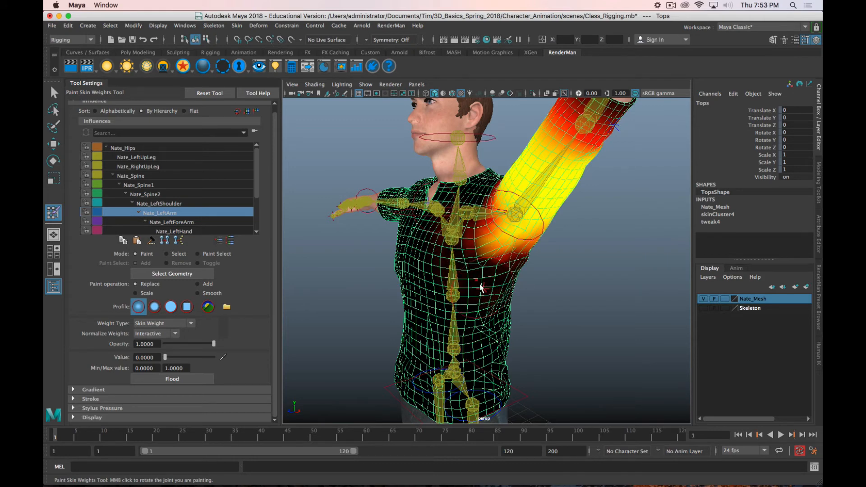
pyautogui.keyDown('alt'); pyautogui.moveTo(471, 290); pyautogui.dragTo(379, 252); pyautogui.keyUp('alt')
pyautogui.moveTo(214, 345); pyautogui.dragTo(208, 345)
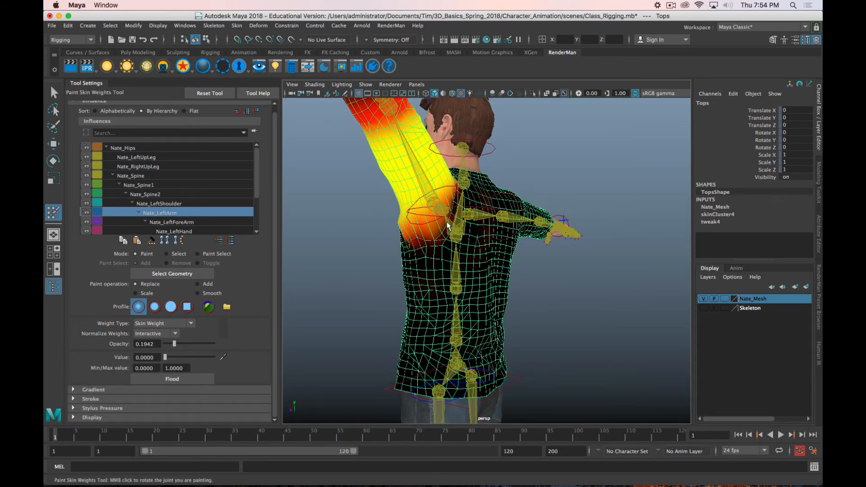
pyautogui.keyDown('alt'); pyautogui.moveTo(447, 221); pyautogui.dragTo(492, 287); pyautogui.keyUp('alt')
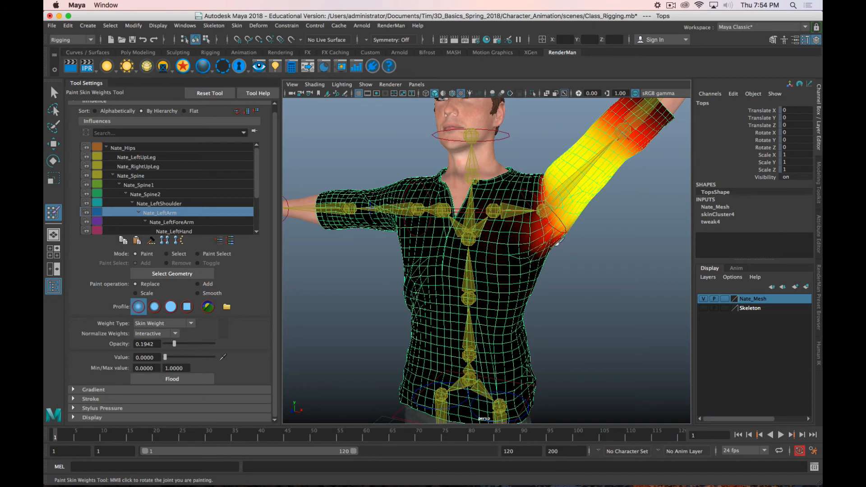
pyautogui.keyDown('alt'); pyautogui.moveTo(557, 242); pyautogui.dragTo(519, 232); pyautogui.keyUp('alt')
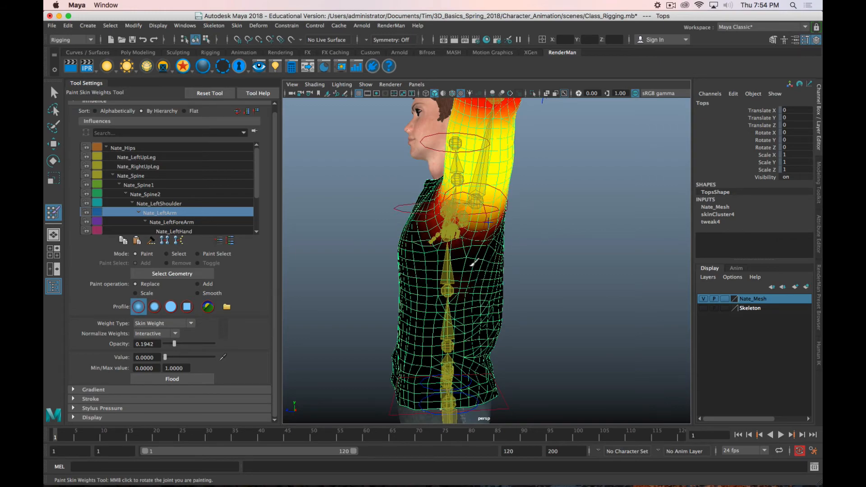
pyautogui.moveTo(460, 219)
pyautogui.keyDown('alt'); pyautogui.mouseDown()
pyautogui.moveTo(570, 290)
pyautogui.moveTo(547, 276)
pyautogui.moveTo(570, 282)
pyautogui.moveTo(529, 288)
pyautogui.moveTo(556, 287)
pyautogui.moveTo(534, 227)
pyautogui.mouseUp(); pyautogui.keyUp('alt')
# Step: Leave weight painting and rotate the left shoulder effector to test the shirt, ending near horizontal at Rotate Y 6.886
pyautogui.press('q')
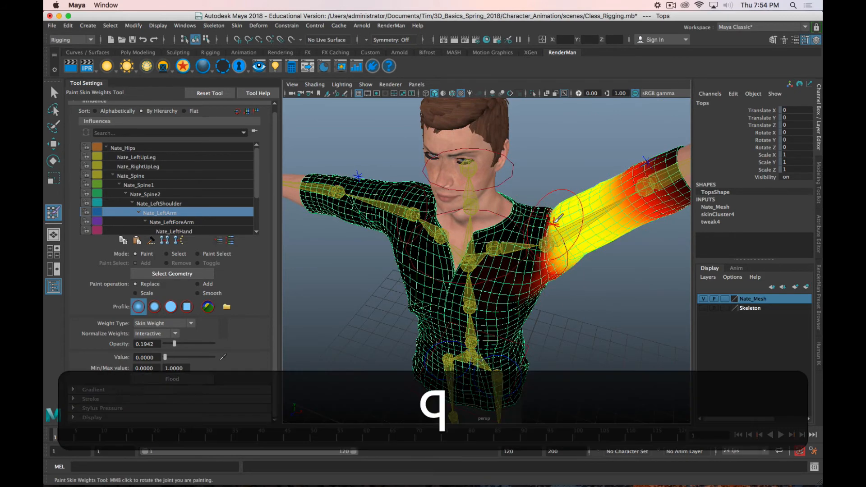
pyautogui.click(532, 226)
pyautogui.keyDown('alt'); pyautogui.moveTo(532, 226); pyautogui.dragTo(531, 231); pyautogui.keyUp('alt')
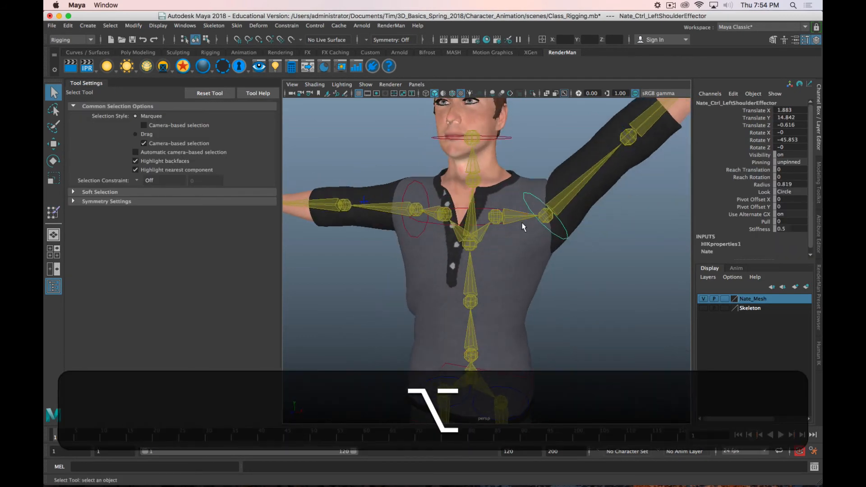
pyautogui.press('e')
pyautogui.moveTo(564, 176); pyautogui.dragTo(493, 280)
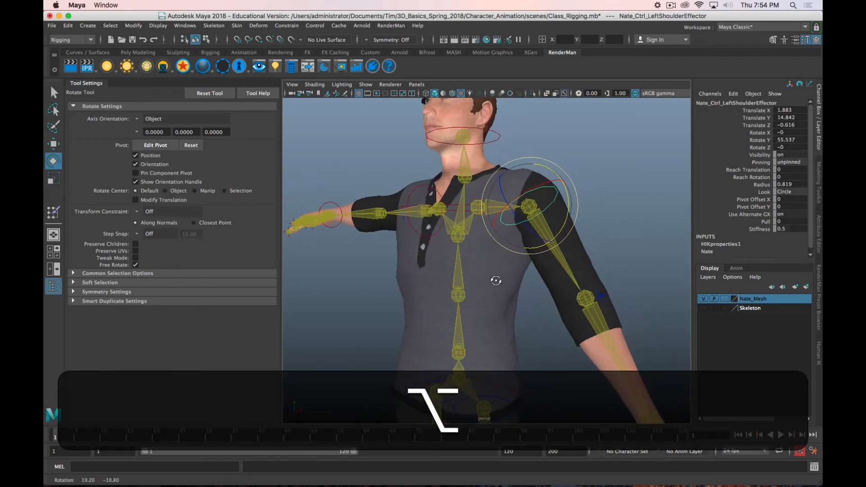
pyautogui.moveTo(552, 233); pyautogui.dragTo(525, 329)
pyautogui.keyDown('alt'); pyautogui.moveTo(526, 328); pyautogui.dragTo(531, 335, button='right'); pyautogui.keyUp('alt')
pyautogui.keyDown('alt'); pyautogui.moveTo(531, 334); pyautogui.dragTo(512, 311, button='middle'); pyautogui.keyUp('alt')
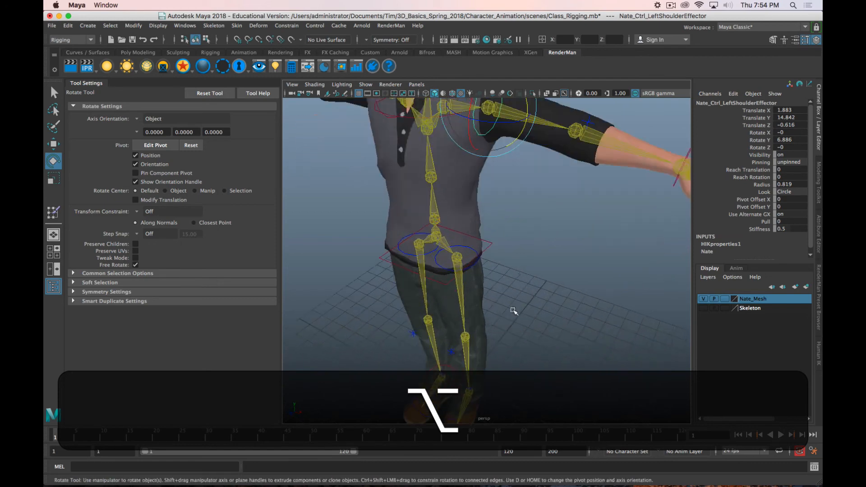
# Step: Examine the legs and the extended left arm, then reopen skin weight painting to inspect the shirt's Nate_LeftArm influence
pyautogui.keyDown('alt'); pyautogui.moveTo(512, 311); pyautogui.dragTo(492, 240); pyautogui.keyUp('alt')
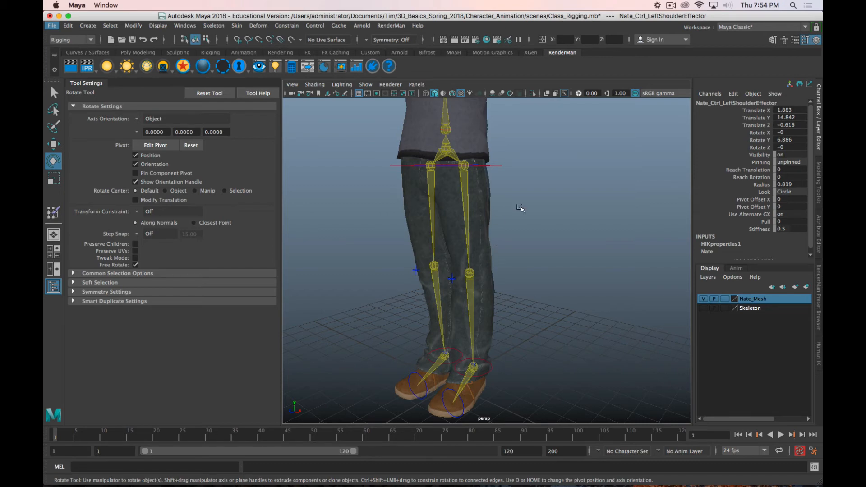
pyautogui.scroll(-3, 519, 207)
pyautogui.scroll(3, 519, 206)
pyautogui.keyDown('alt'); pyautogui.moveTo(531, 171); pyautogui.dragTo(483, 287, button='middle'); pyautogui.keyUp('alt')
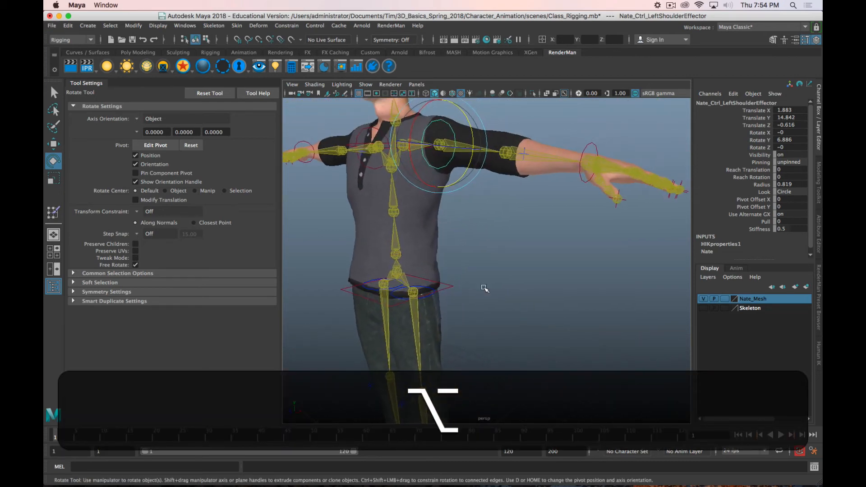
pyautogui.moveTo(501, 242)
pyautogui.keyDown('alt'); pyautogui.mouseDown()
pyautogui.moveTo(469, 257)
pyautogui.moveTo(501, 251)
pyautogui.moveTo(490, 244)
pyautogui.mouseUp(); pyautogui.keyUp('alt')
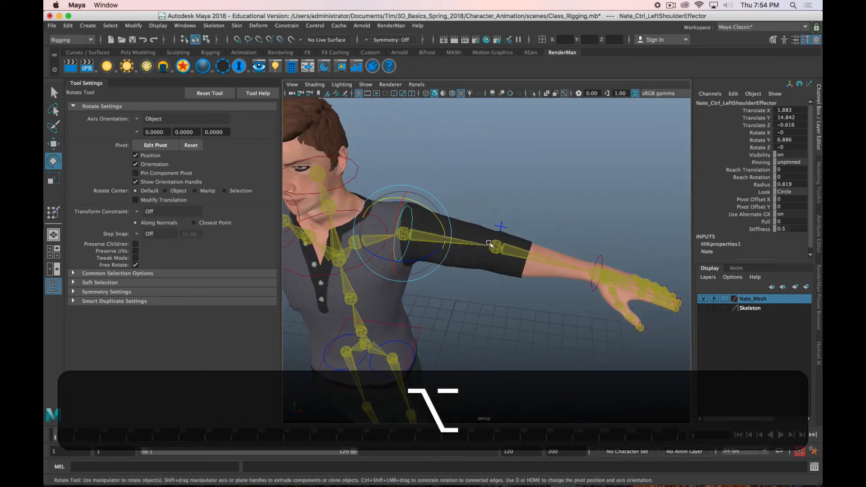
pyautogui.click(505, 248)
pyautogui.click(53, 212)
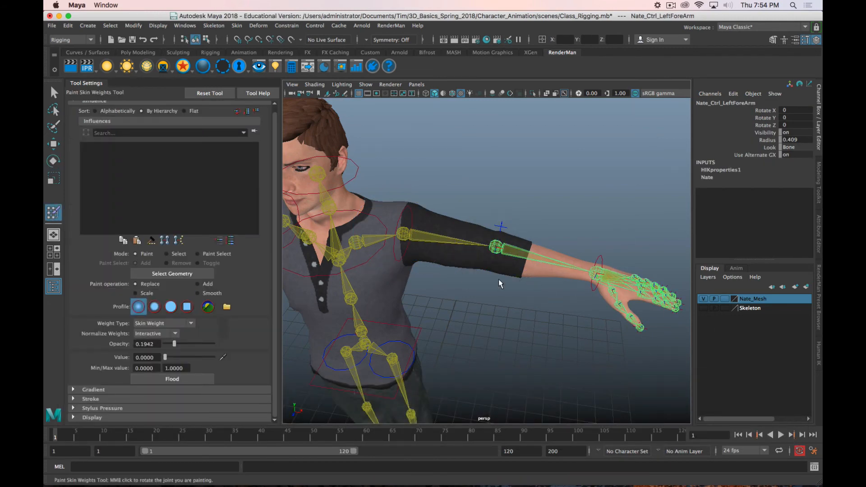
pyautogui.click(501, 228)
pyautogui.keyDown('alt'); pyautogui.moveTo(506, 286); pyautogui.dragTo(433, 271); pyautogui.keyUp('alt')
pyautogui.scroll(5, 523, 261)
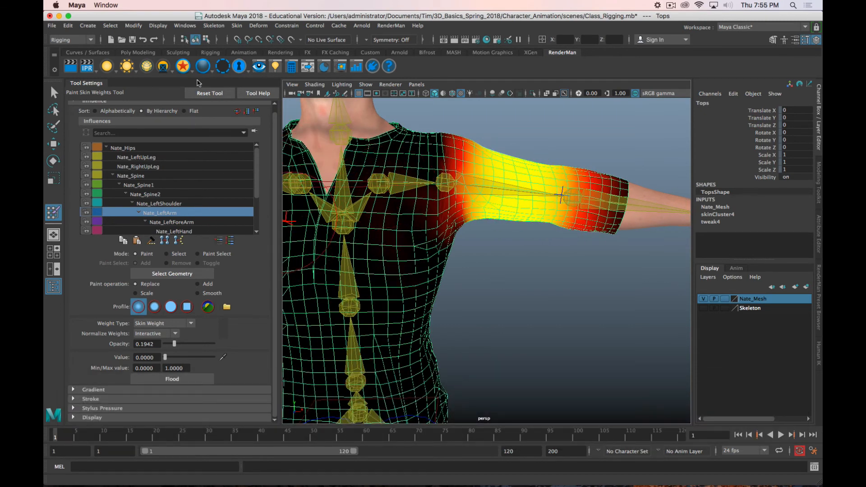
pyautogui.click(211, 53)
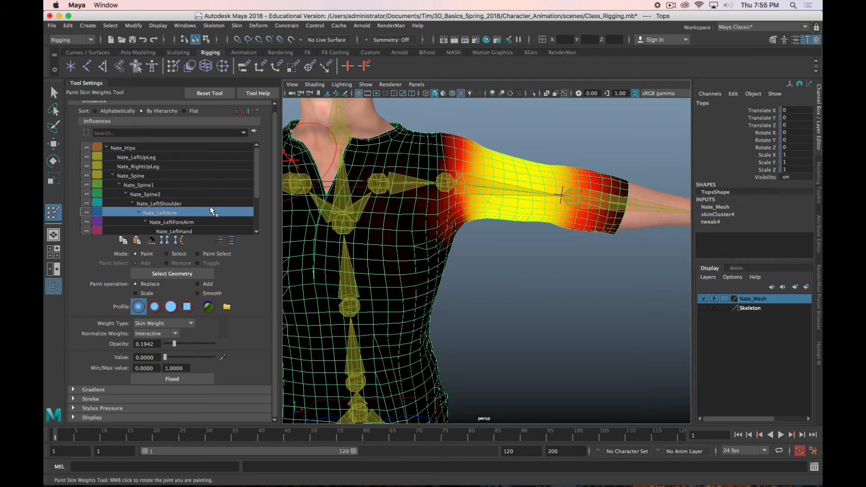
pyautogui.scroll(-2, 209, 205)
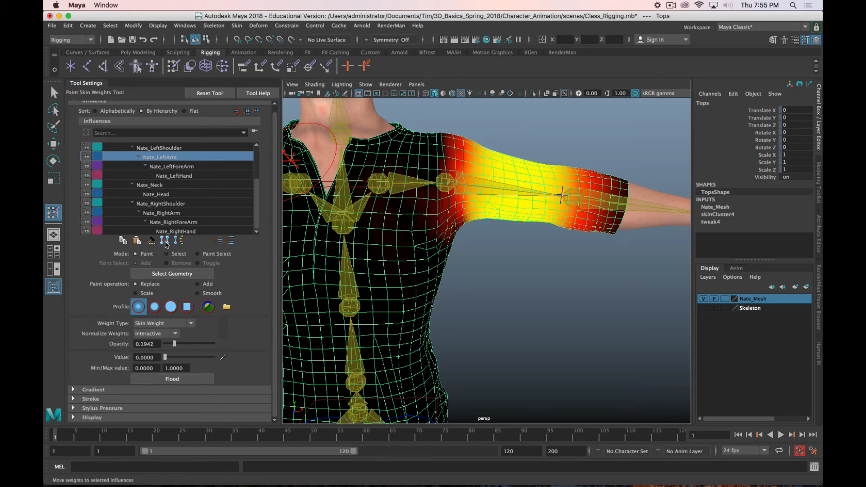
pyautogui.press('super+period')
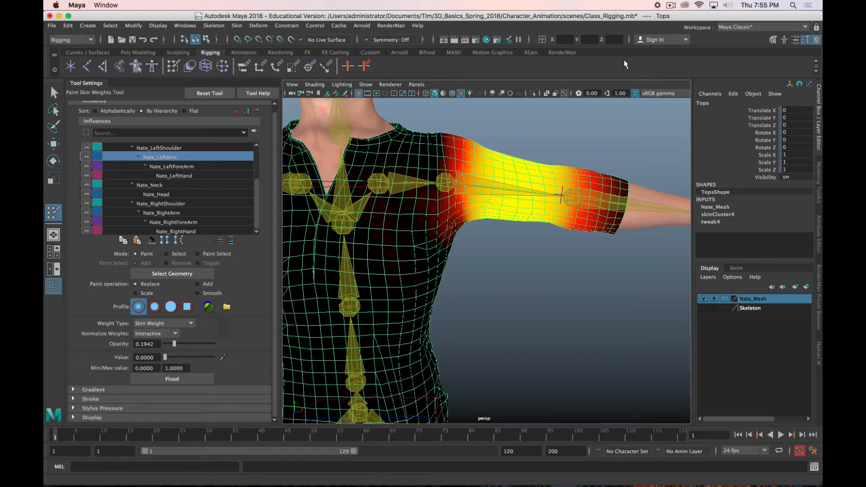
pyautogui.click(671, 5)
pyautogui.click(690, 28)
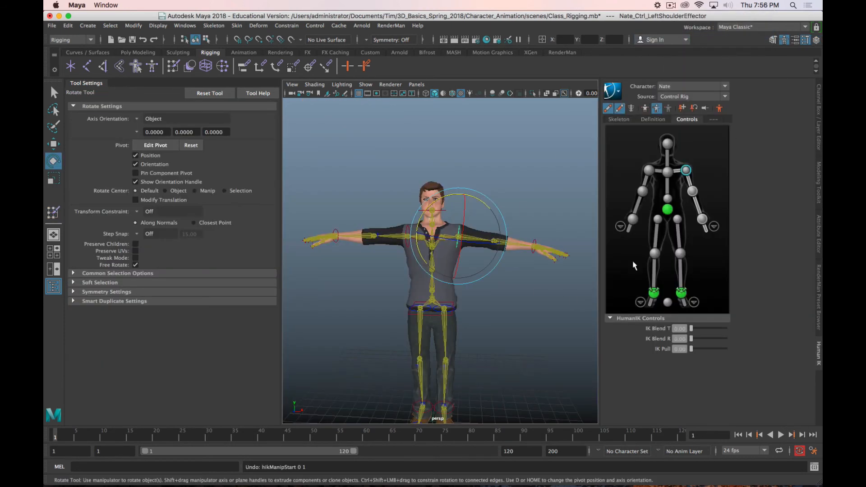
# Step: Return Nate to the HumanIK stance pose, check both shoulder effectors and select the Tops shirt mesh
pyautogui.click(720, 108)
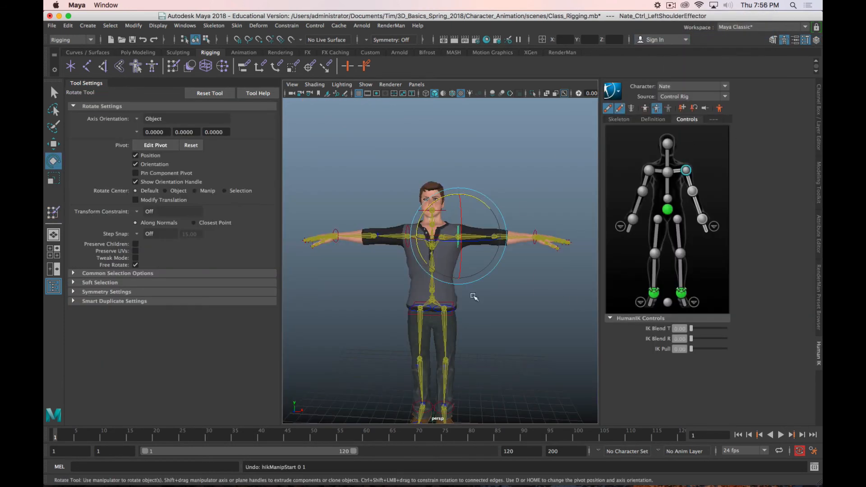
pyautogui.click(404, 233)
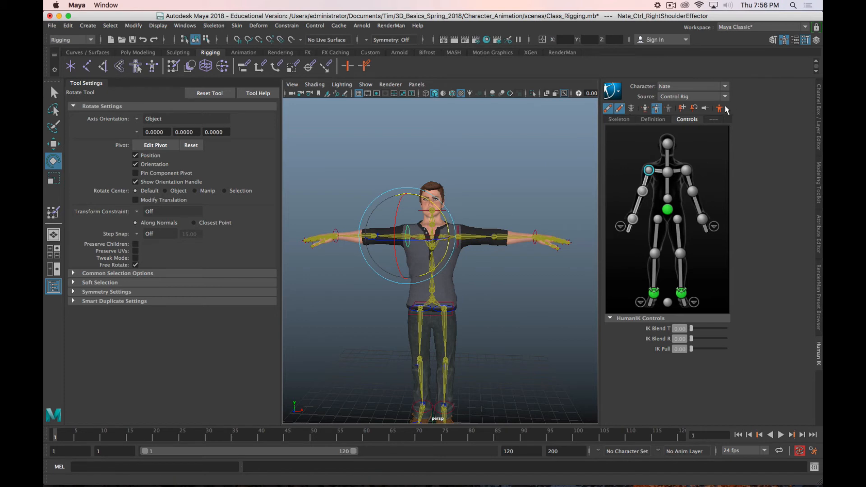
pyautogui.click(459, 231)
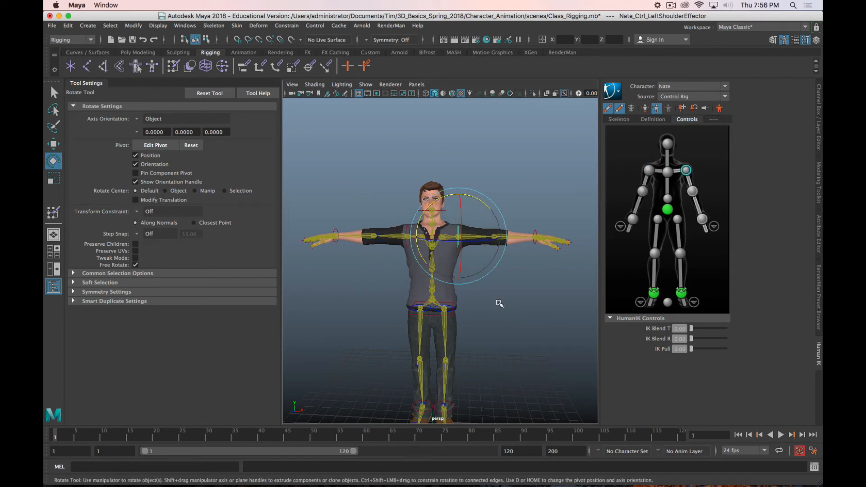
pyautogui.click(406, 288)
pyautogui.click(446, 263)
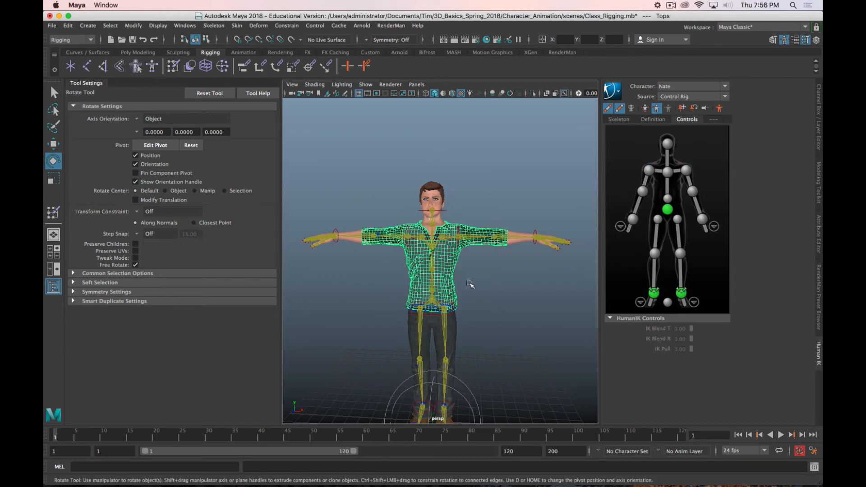
# Step: Select all vertices of the Tops shirt and mirror their skin weights across YZ, positive to negative, by closest joint
pyautogui.moveTo(428, 268); pyautogui.dragTo(449, 260, button='right')
pyautogui.doubleClick(449, 260)
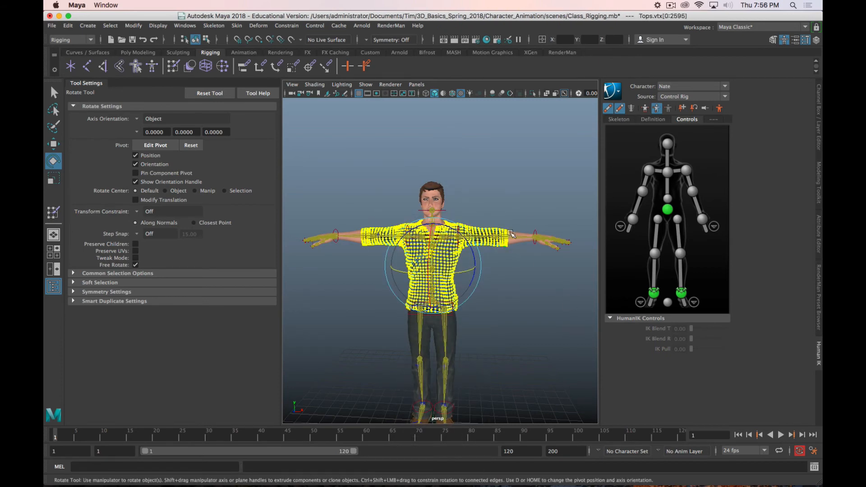
pyautogui.click(236, 26)
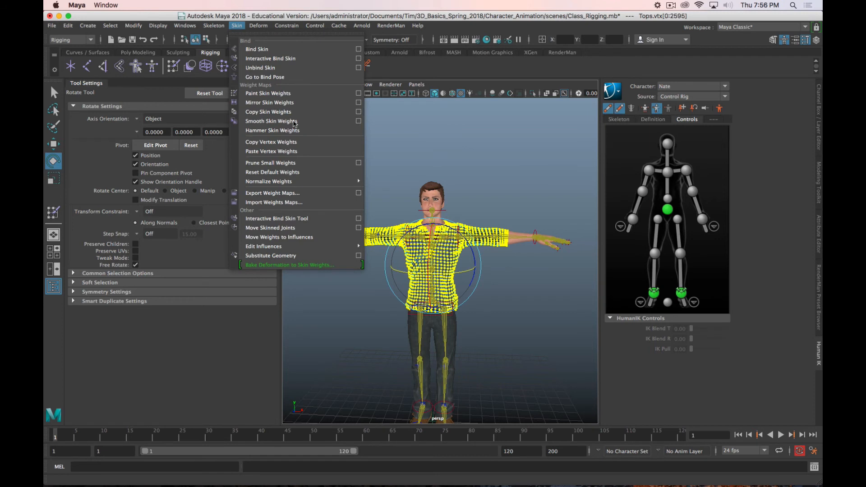
pyautogui.click(357, 102)
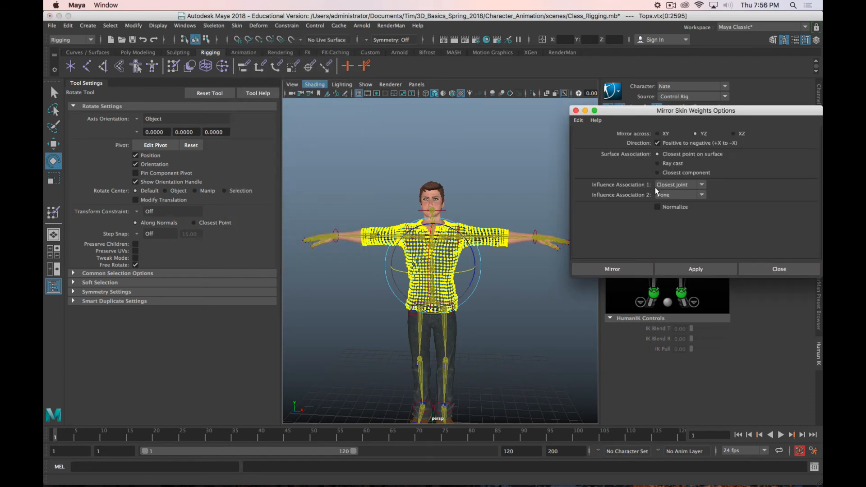
pyautogui.click(626, 270)
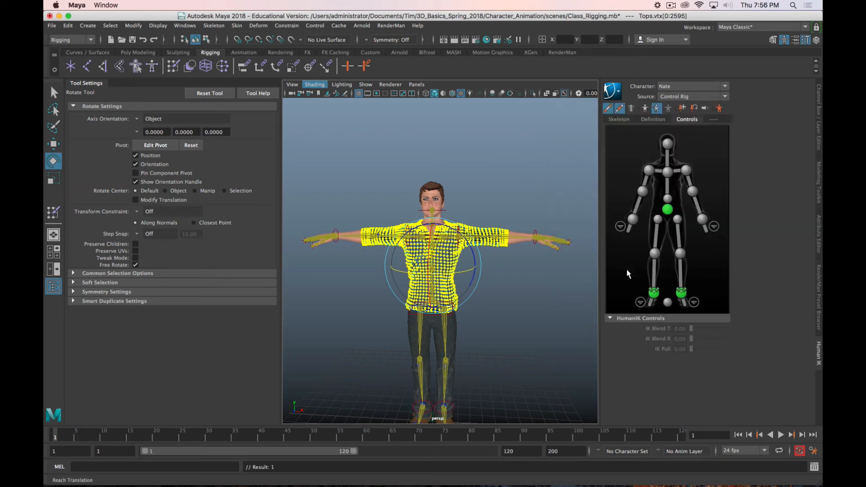
# Step: Select the left forearm and hand vertices of the Body mesh and mirror their skin weights
pyautogui.click(517, 243)
pyautogui.rightClick(517, 240)
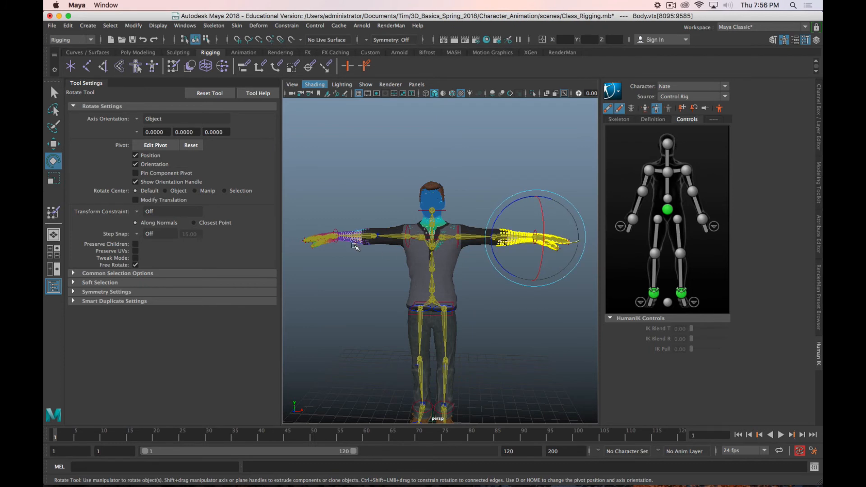
pyautogui.click(236, 26)
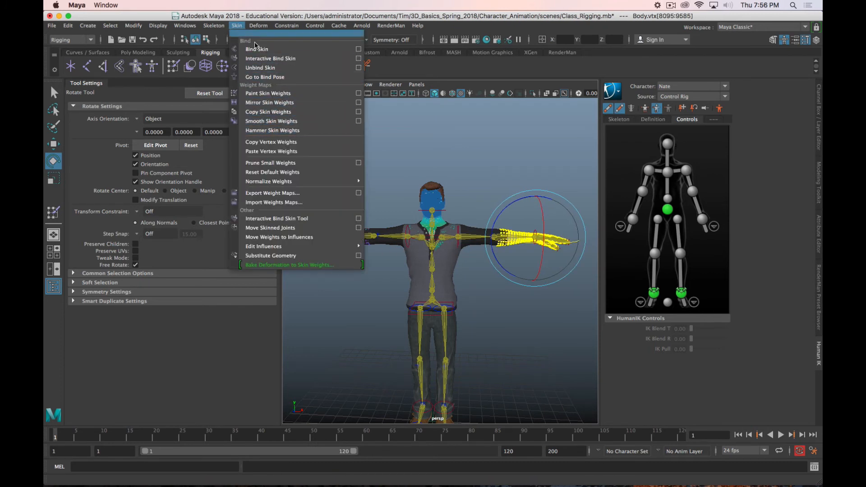
pyautogui.click(288, 103)
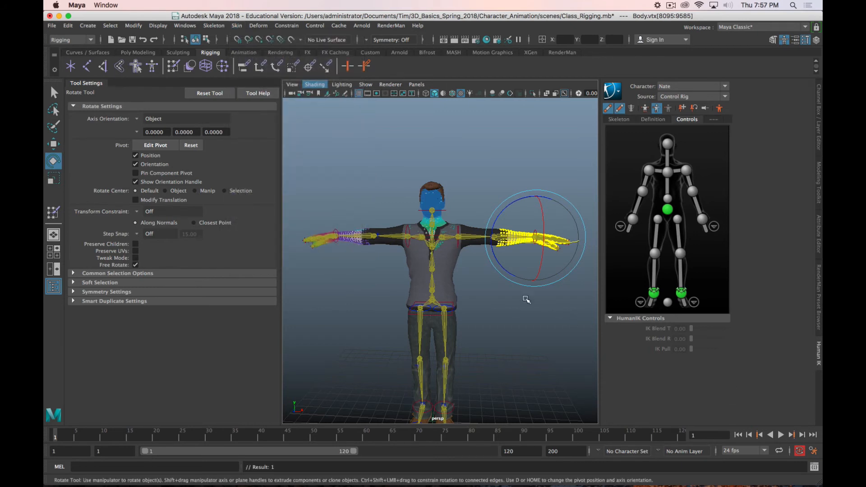
# Step: Clear the Body vertex selection and return the mesh to object selection mode
pyautogui.click(457, 232)
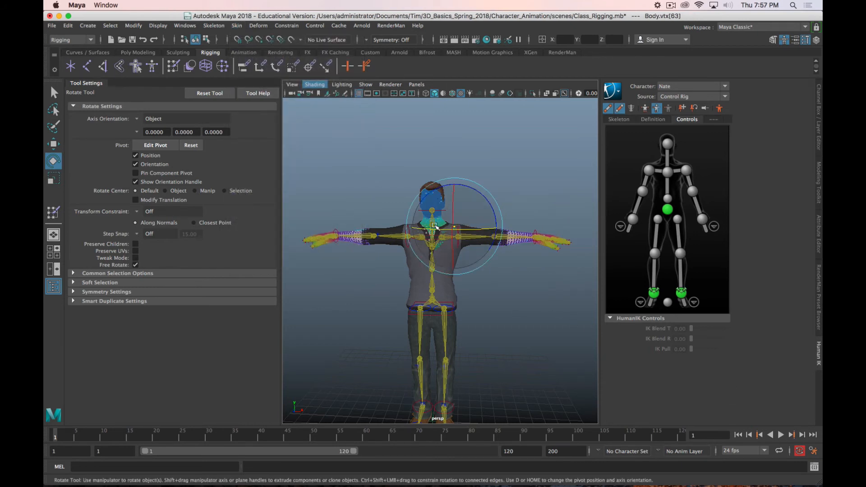
pyautogui.moveTo(534, 238)
pyautogui.mouseDown(button='right')
pyautogui.moveTo(555, 223)
pyautogui.moveTo(530, 227)
pyautogui.moveTo(536, 238)
pyautogui.mouseUp(button='right')
pyautogui.click(520, 240)
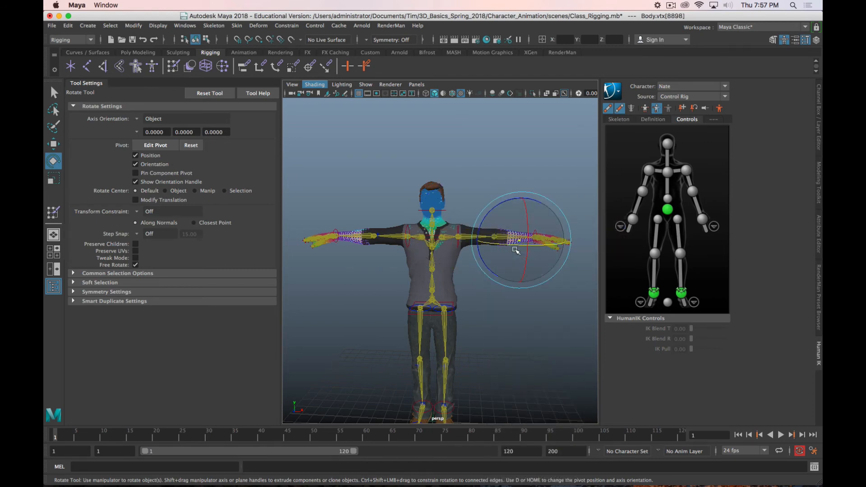
pyautogui.click(532, 329)
pyautogui.press('q')
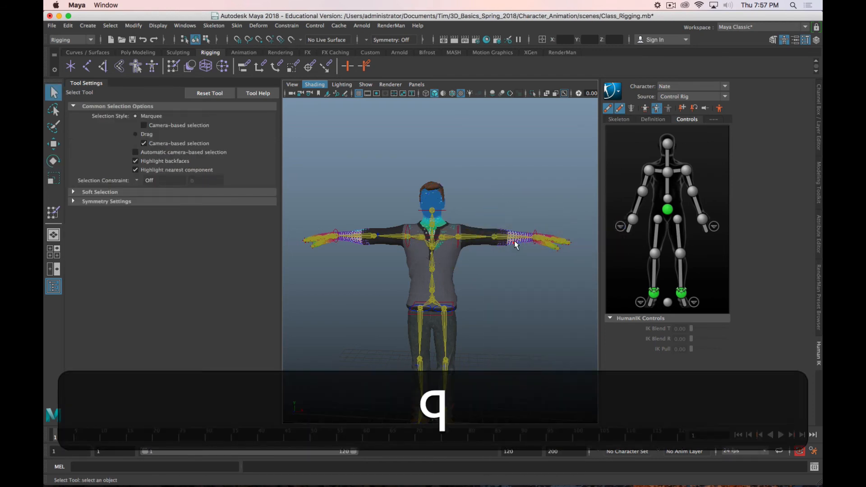
pyautogui.moveTo(514, 245); pyautogui.dragTo(561, 198, button='right')
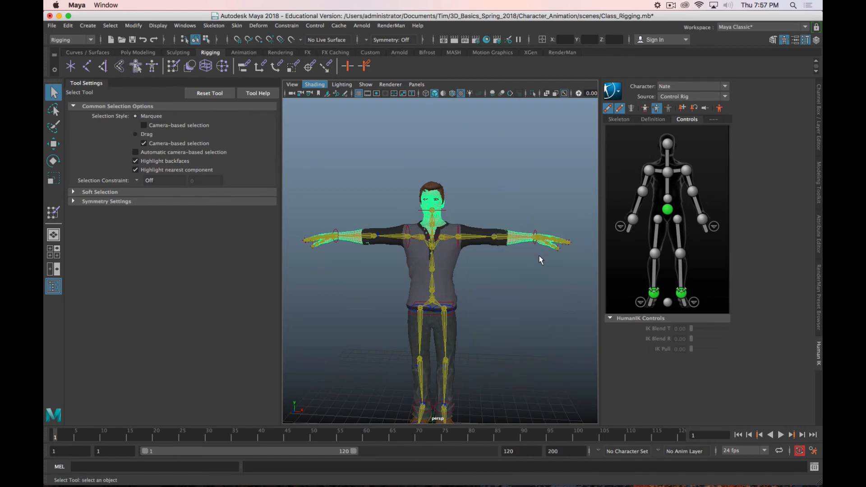
# Step: Rotate the left and right shoulder effectors to test the mirrored weights, undo the right shoulder's rotation and select the right elbow effector
pyautogui.click(460, 232)
pyautogui.press('e')
pyautogui.moveTo(479, 200); pyautogui.dragTo(426, 176)
pyautogui.click(406, 231)
pyautogui.press('z')
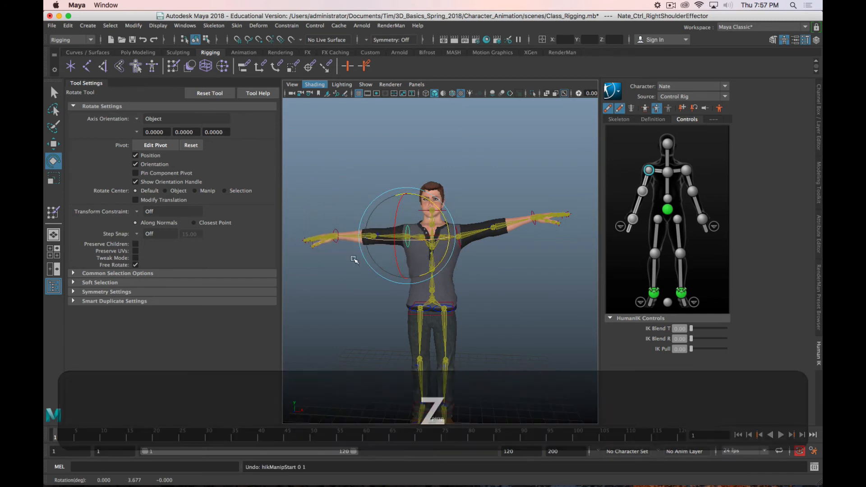
pyautogui.click(377, 234)
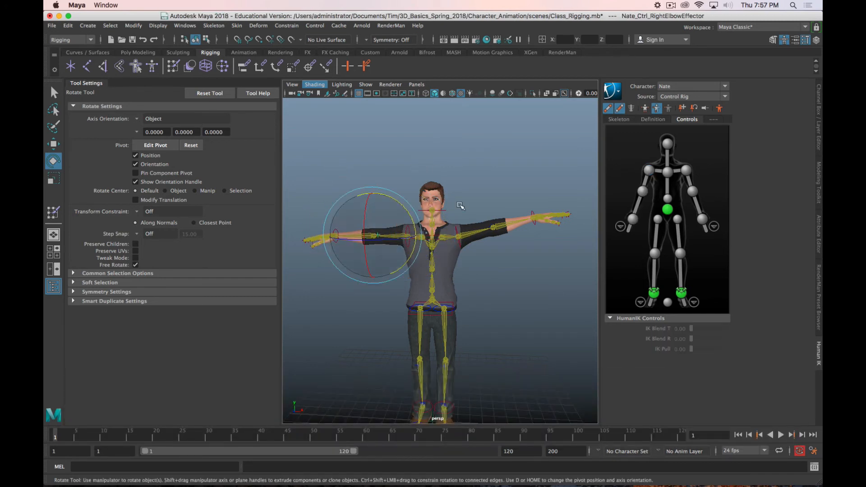
pyautogui.click(671, 5)
pyautogui.click(683, 33)
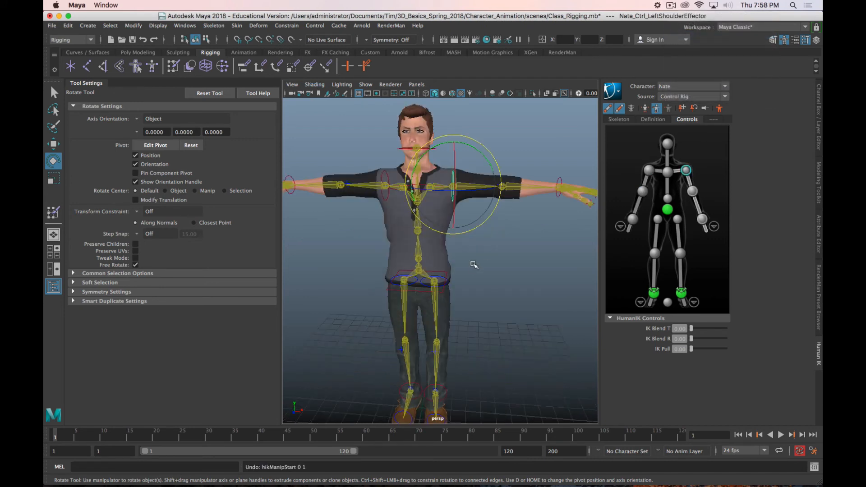
# Step: Select the whole Body mesh as an object and mirror its skin weights
pyautogui.click(517, 255)
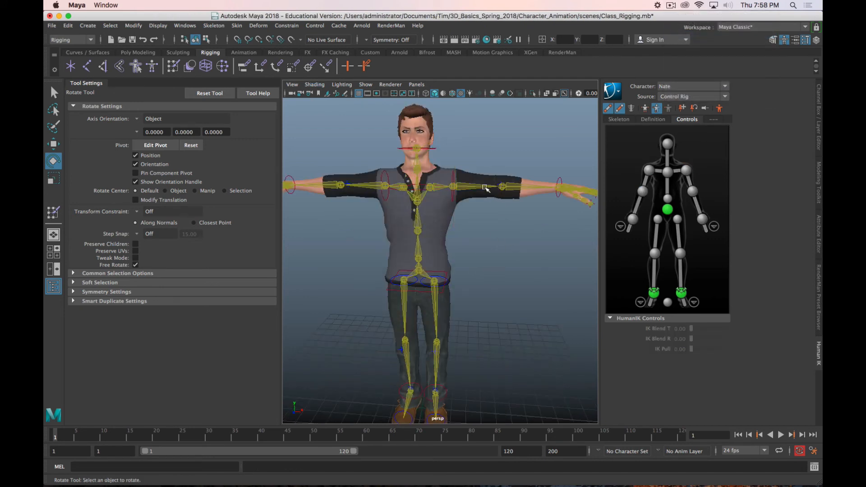
pyautogui.click(533, 194)
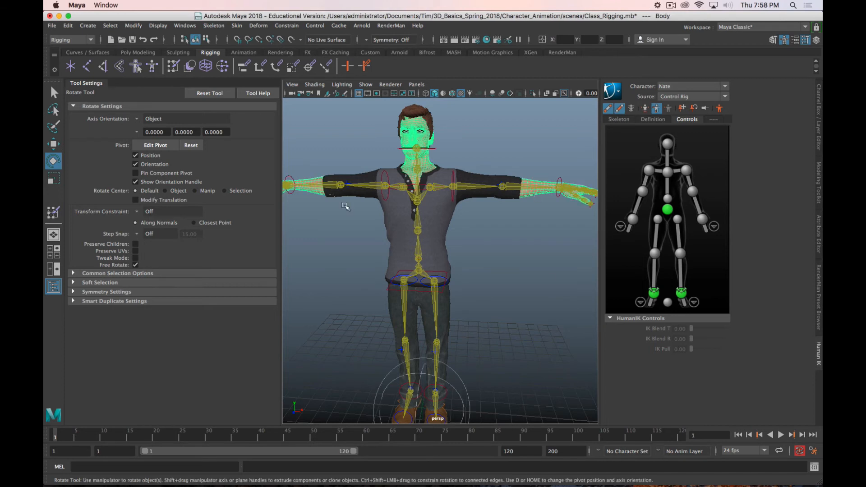
pyautogui.click(236, 25)
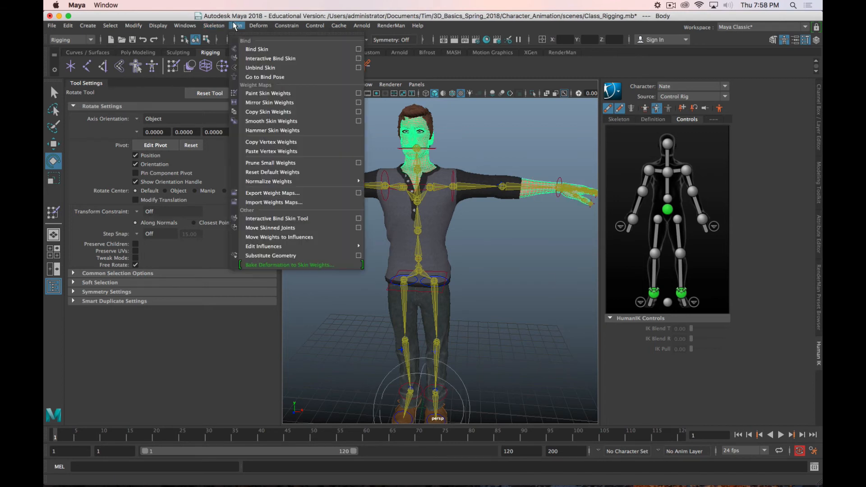
pyautogui.click(269, 102)
# Step: Select the whole Tops shirt mesh as an object and mirror its skin weights
pyautogui.click(452, 219)
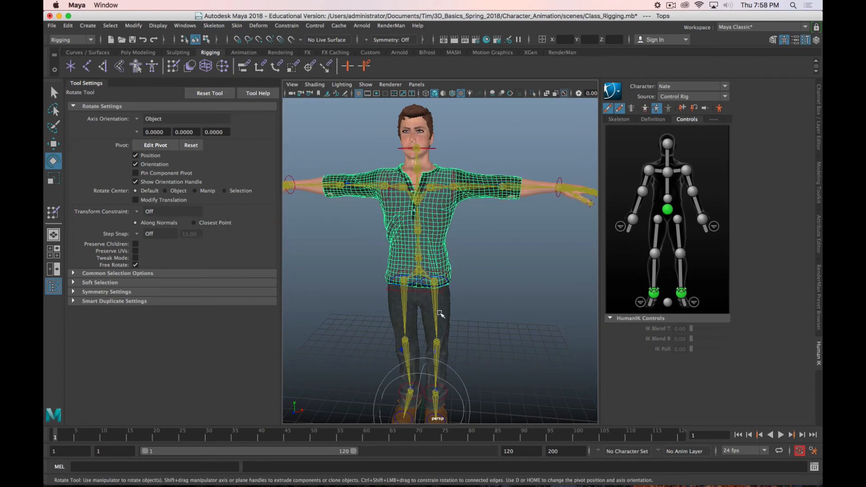
pyautogui.click(237, 26)
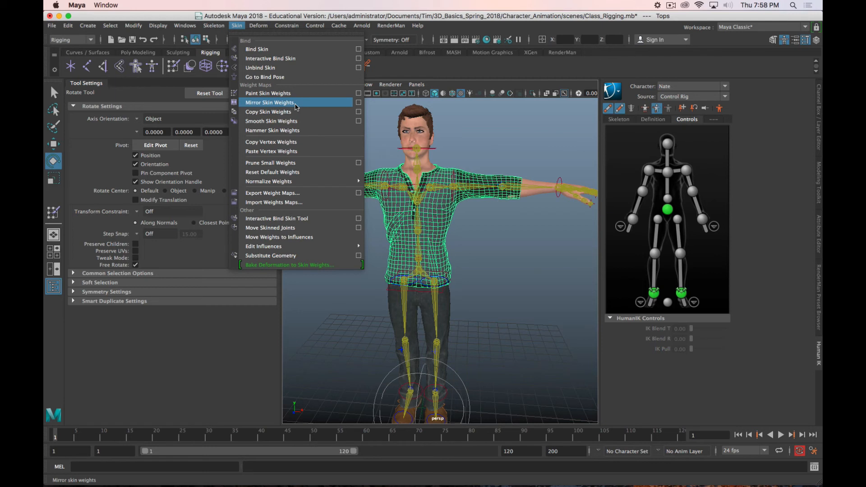
pyautogui.click(295, 103)
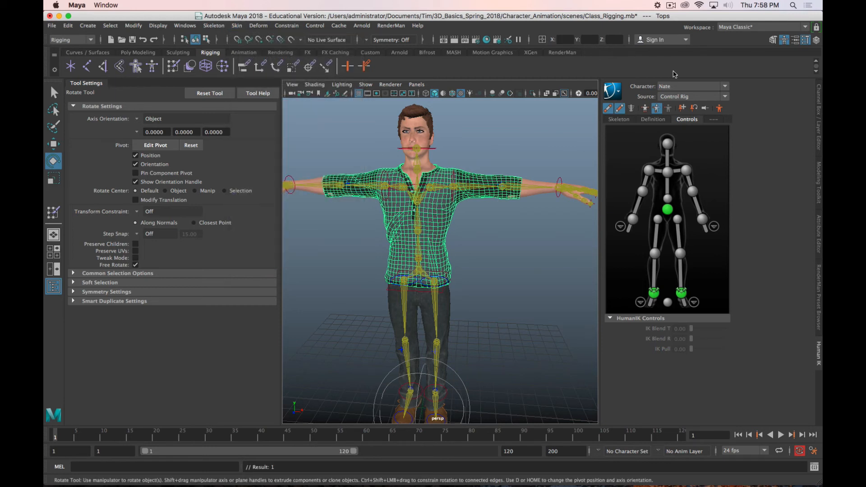
# Step: Raise the left arm and rotate the right shoulder effector to compare the shirt's deformation on both sides, and undo the rotations
pyautogui.click(455, 178)
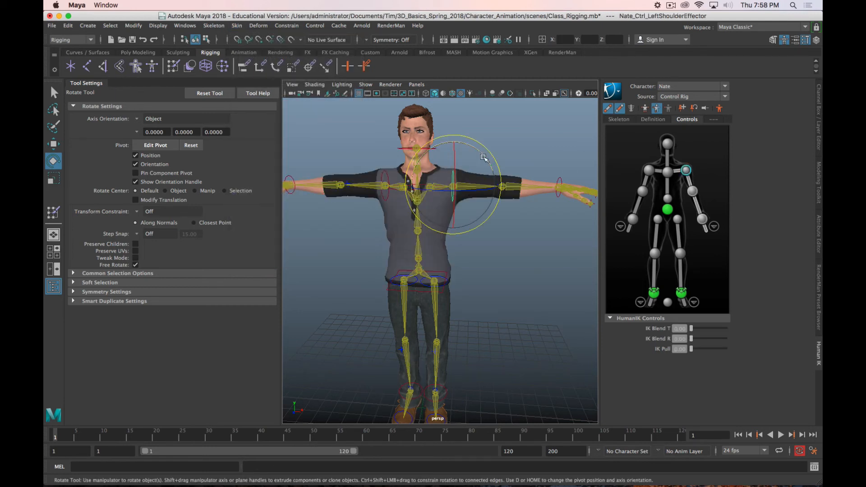
pyautogui.moveTo(456, 178); pyautogui.dragTo(450, 120)
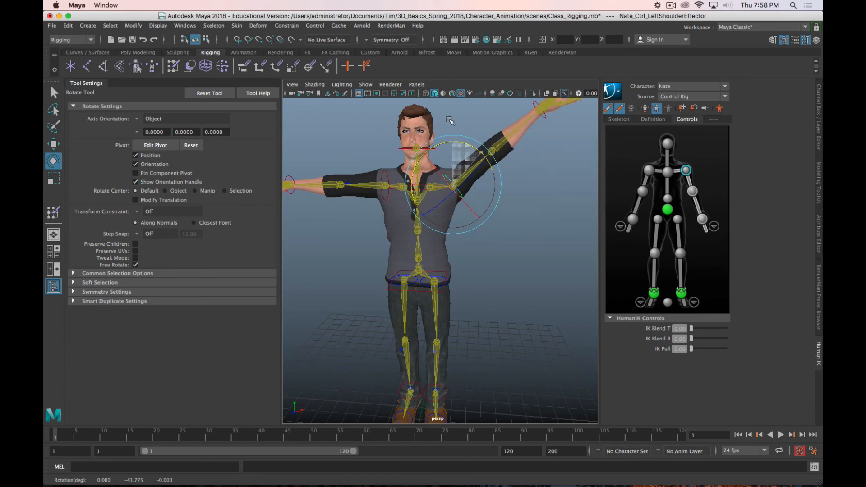
pyautogui.click(384, 185)
pyautogui.moveTo(413, 159); pyautogui.dragTo(427, 177)
pyautogui.scroll(-4, 434, 173)
pyautogui.keyDown('alt'); pyautogui.moveTo(498, 217); pyautogui.dragTo(475, 201); pyautogui.keyUp('alt')
pyautogui.press('z')
pyautogui.hotkey('alt', 'z')
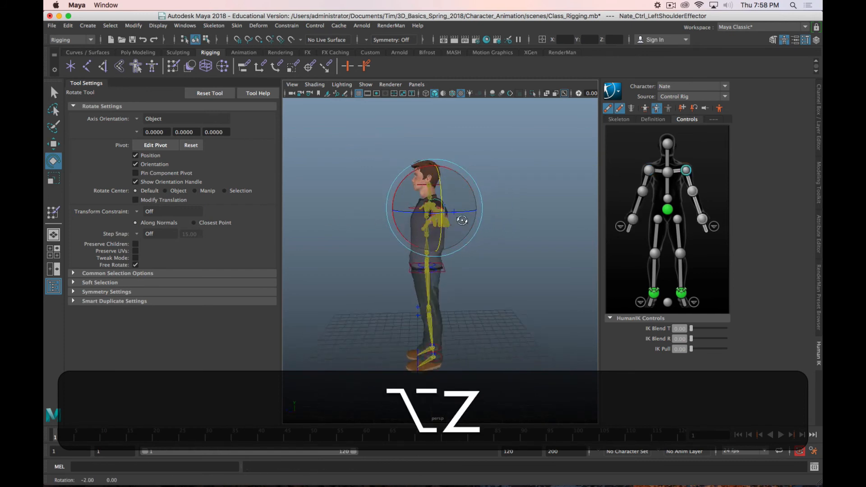
pyautogui.click(670, 5)
pyautogui.click(670, 6)
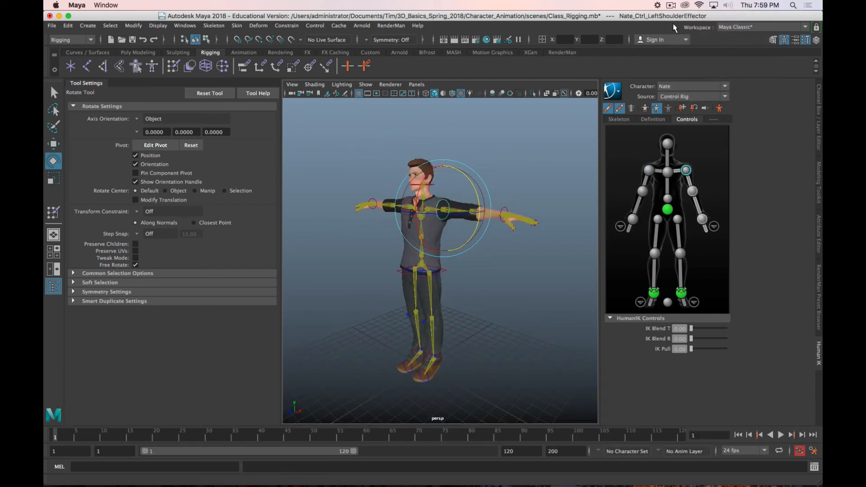
pyautogui.click(669, 5)
pyautogui.click(682, 34)
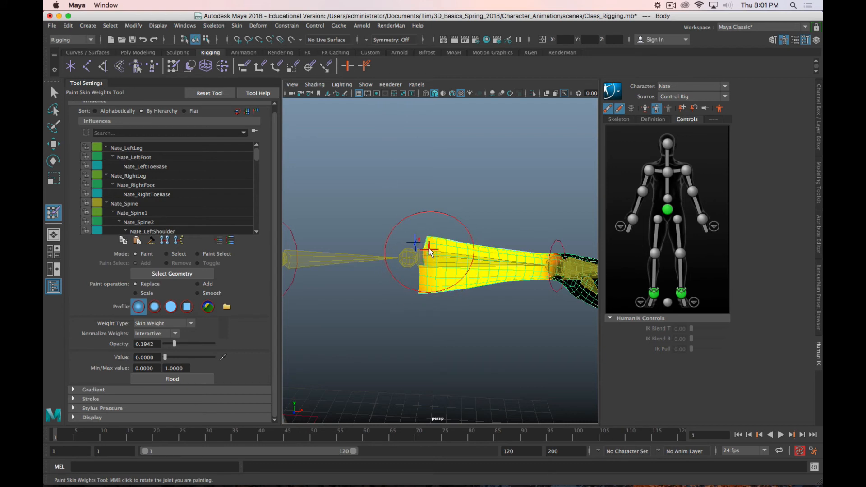
# Step: Paint full weight around the left forearm of the Body mesh, from the elbow toward the wrist, using Add at opacity 1 and value 1
pyautogui.press('alt')
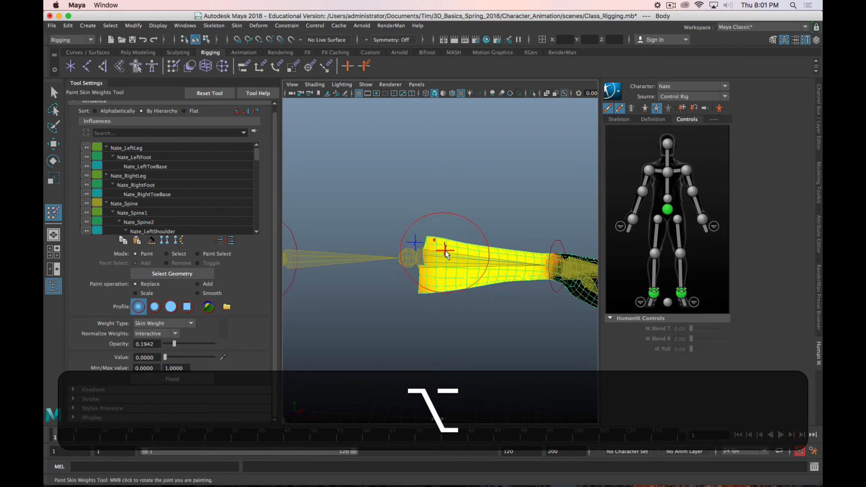
pyautogui.keyDown('alt'); pyautogui.moveTo(444, 255); pyautogui.dragTo(432, 247); pyautogui.keyUp('alt')
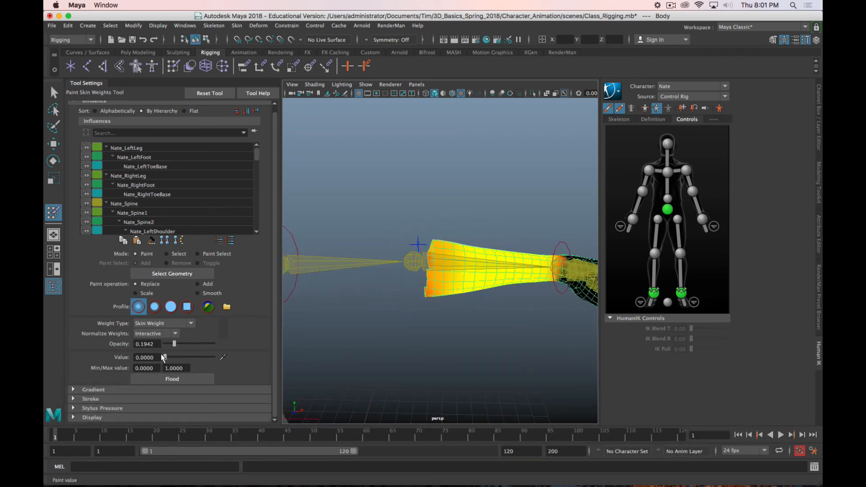
pyautogui.click(198, 284)
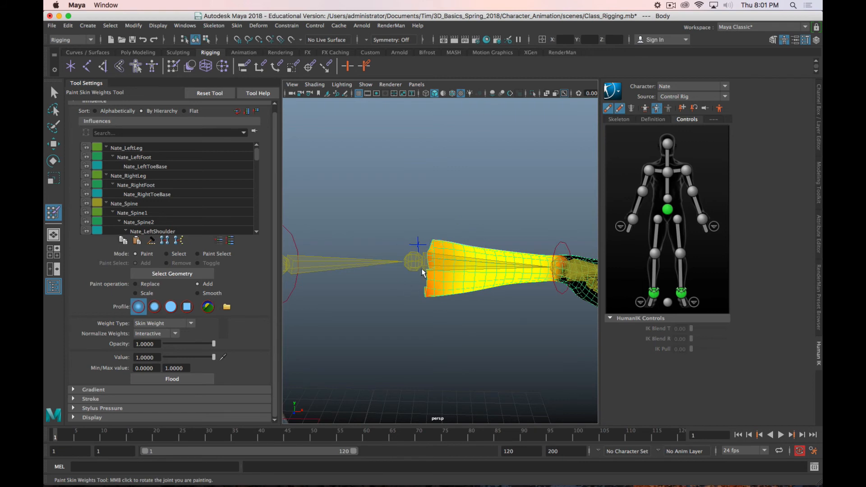
pyautogui.moveTo(423, 272); pyautogui.dragTo(445, 308)
pyautogui.moveTo(434, 269); pyautogui.dragTo(477, 301)
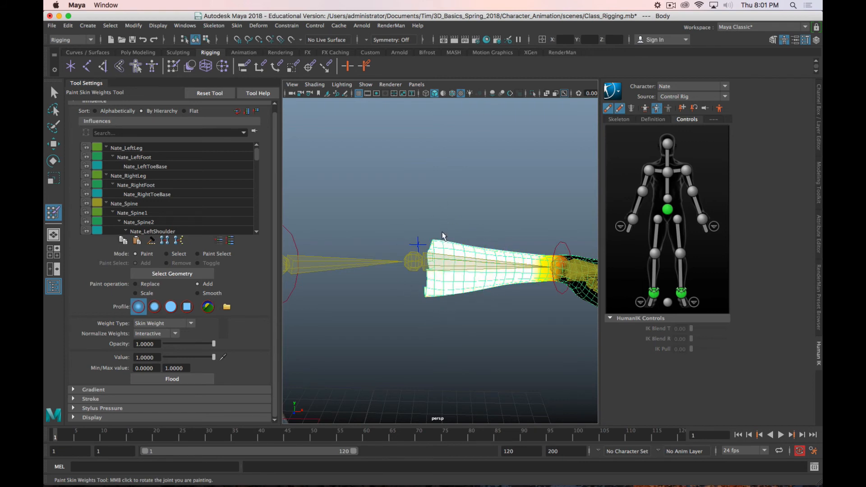
pyautogui.keyDown('alt'); pyautogui.moveTo(426, 311); pyautogui.dragTo(351, 207); pyautogui.keyUp('alt')
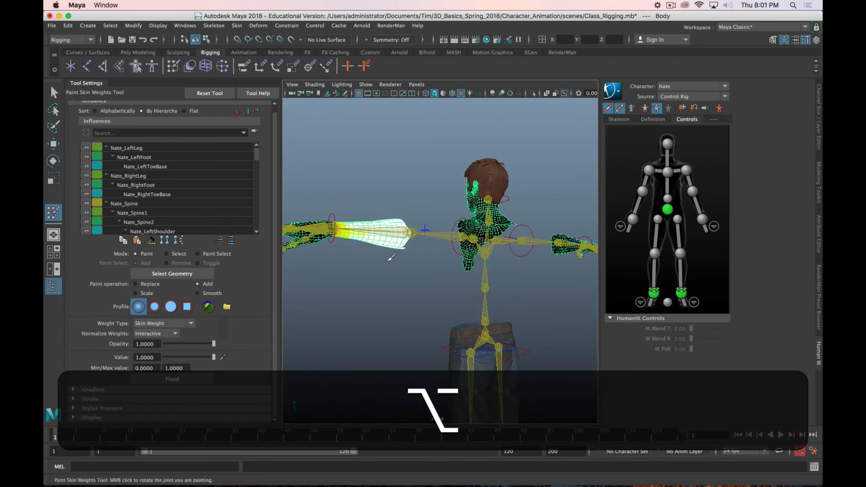
pyautogui.scroll(3, 369, 209)
pyautogui.keyDown('alt'); pyautogui.moveTo(411, 220); pyautogui.dragTo(442, 218, button='middle'); pyautogui.keyUp('alt')
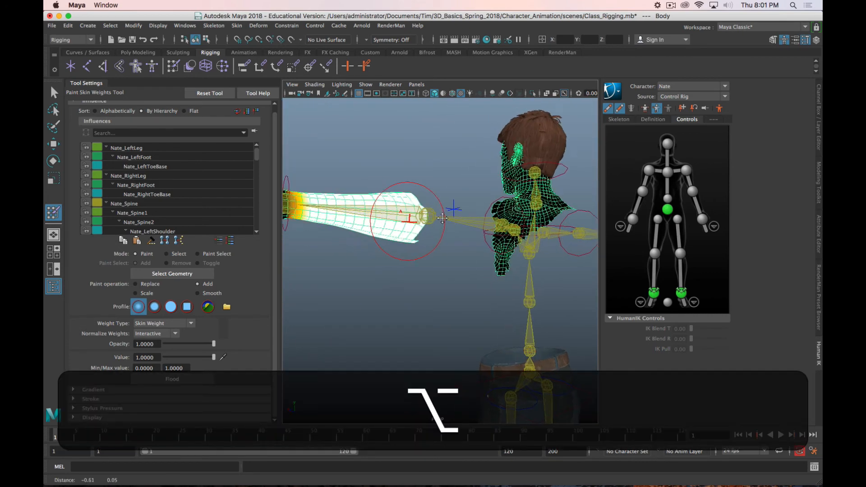
pyautogui.keyDown('alt'); pyautogui.moveTo(443, 218); pyautogui.dragTo(575, 258); pyautogui.keyUp('alt')
pyautogui.moveTo(407, 277)
pyautogui.keyDown('alt'); pyautogui.mouseDown()
pyautogui.moveTo(414, 225)
pyautogui.moveTo(352, 239)
pyautogui.moveTo(359, 239)
pyautogui.mouseUp(); pyautogui.keyUp('alt')
pyautogui.press('b')
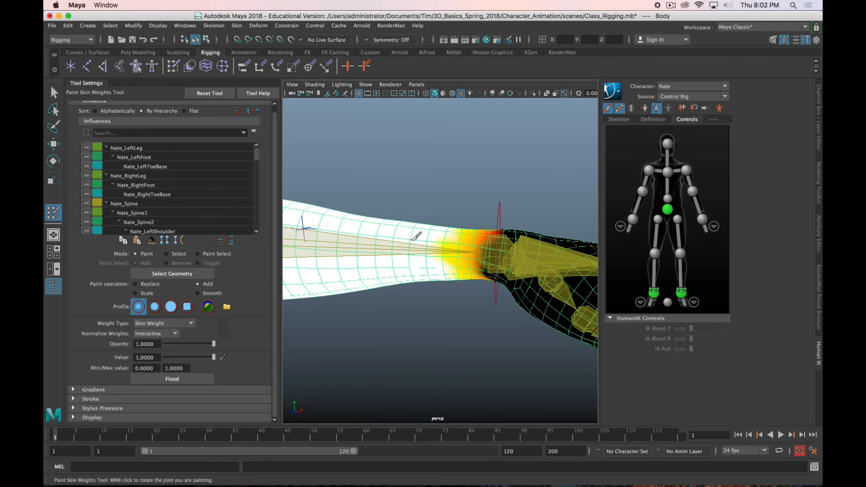
pyautogui.moveTo(426, 303)
pyautogui.keyDown('alt'); pyautogui.mouseDown()
pyautogui.moveTo(454, 328)
pyautogui.moveTo(474, 299)
pyautogui.moveTo(433, 295)
pyautogui.mouseUp(); pyautogui.keyUp('alt')
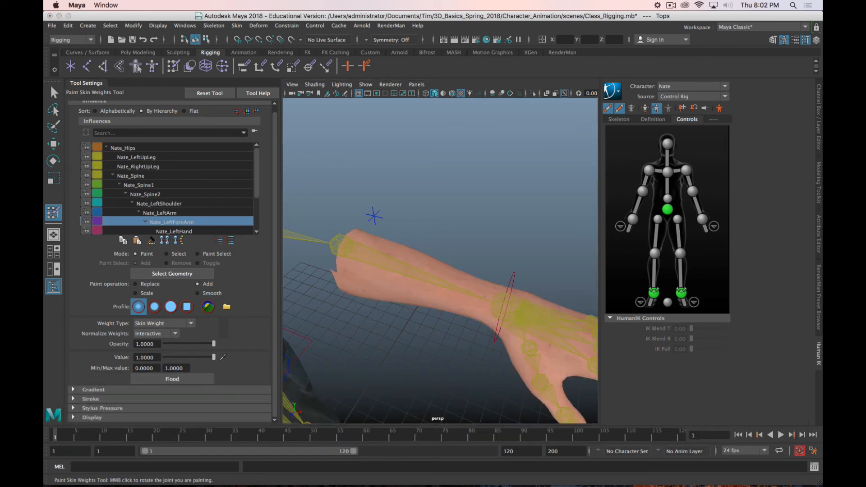
# Step: Unhide the last hidden object, the Tops shirt, with its Nate_LeftForeArm influence active for weight painting
pyautogui.click(157, 26)
pyautogui.moveTo(253, 84)
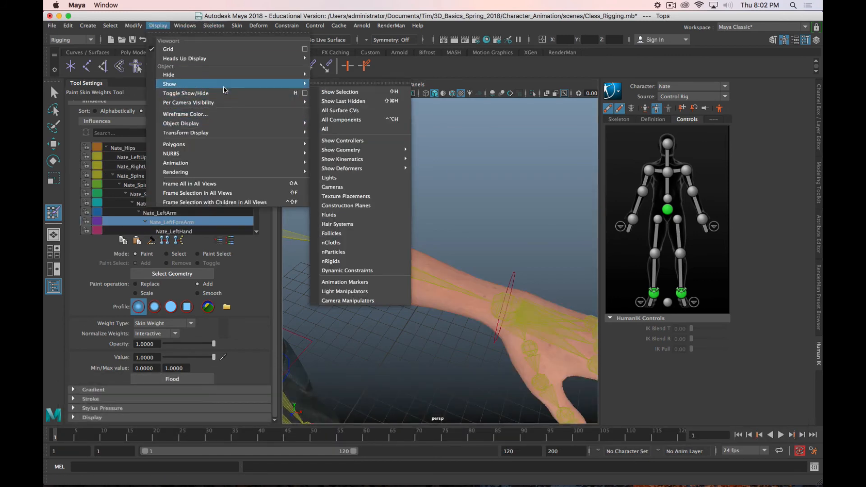
pyautogui.click(343, 101)
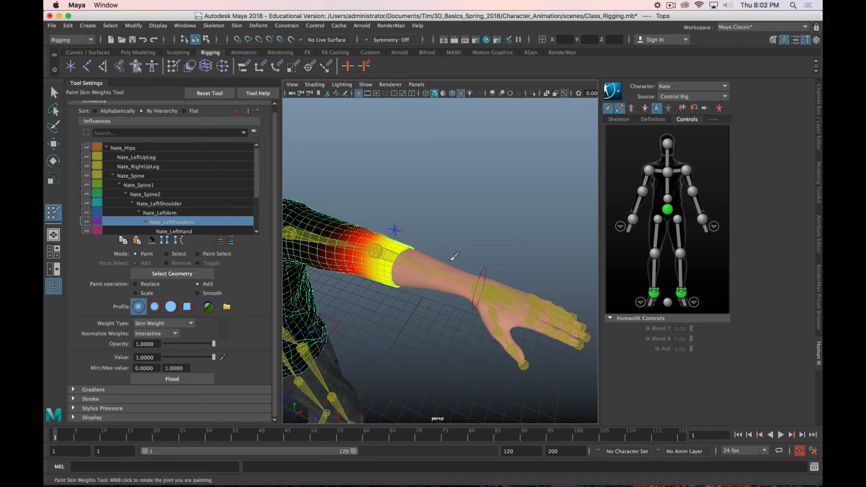
# Step: Rotate the left forearm control to test how the shirt sleeve and forearm bend at the elbow, and undo the rotation
pyautogui.moveTo(352, 257)
pyautogui.keyDown('alt'); pyautogui.mouseDown()
pyautogui.moveTo(312, 269)
pyautogui.moveTo(381, 286)
pyautogui.moveTo(390, 248)
pyautogui.mouseUp(); pyautogui.keyUp('alt')
pyautogui.press('w')
pyautogui.click(407, 269)
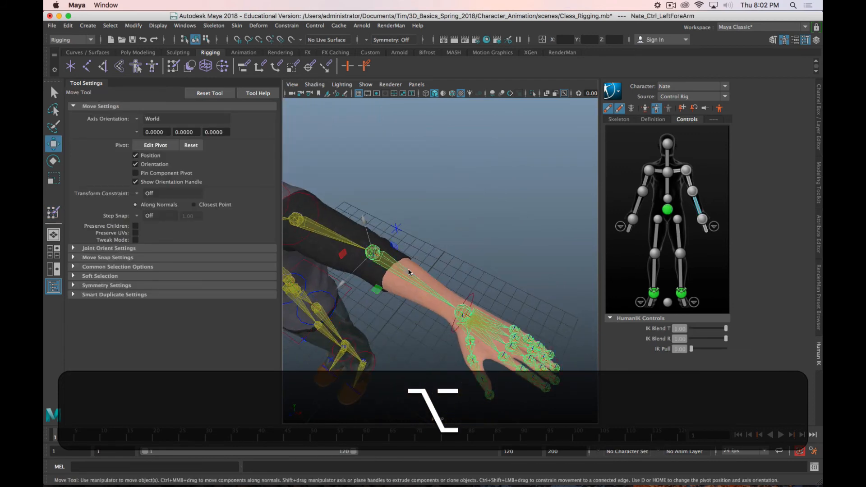
pyautogui.press('e')
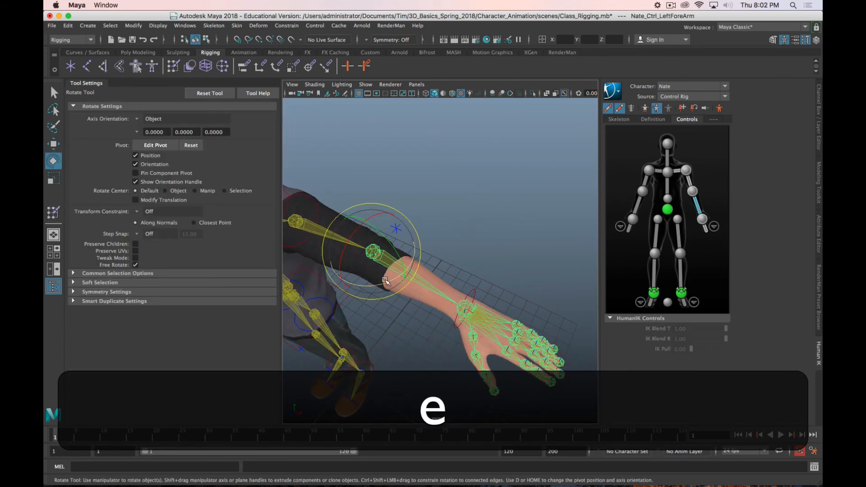
pyautogui.moveTo(423, 268); pyautogui.dragTo(363, 252)
pyautogui.press('z')
# Step: Hide the Body mesh and open the Tops shirt for skin weight painting on the Nate_LeftForeArm influence
pyautogui.click(392, 262)
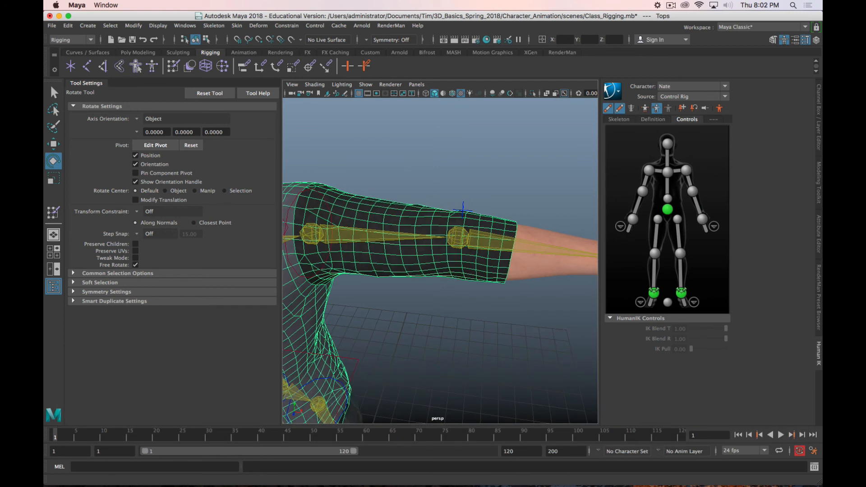
pyautogui.click(545, 266)
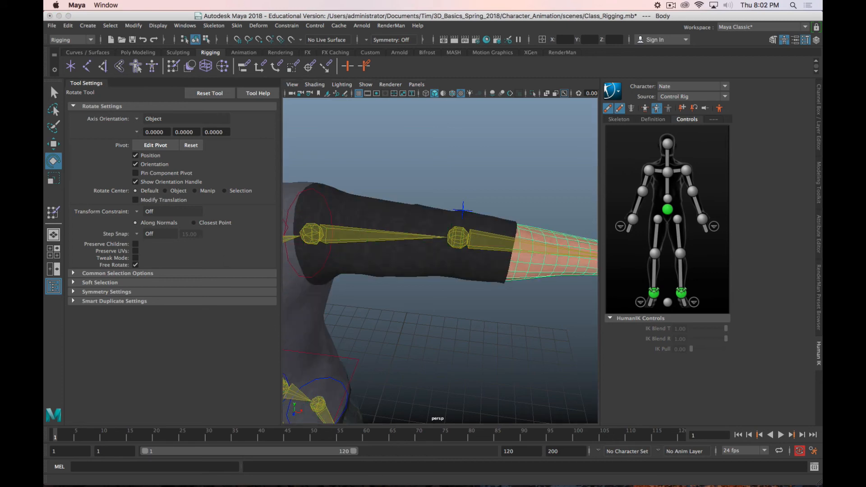
pyautogui.hotkey('ctrl', 'h')
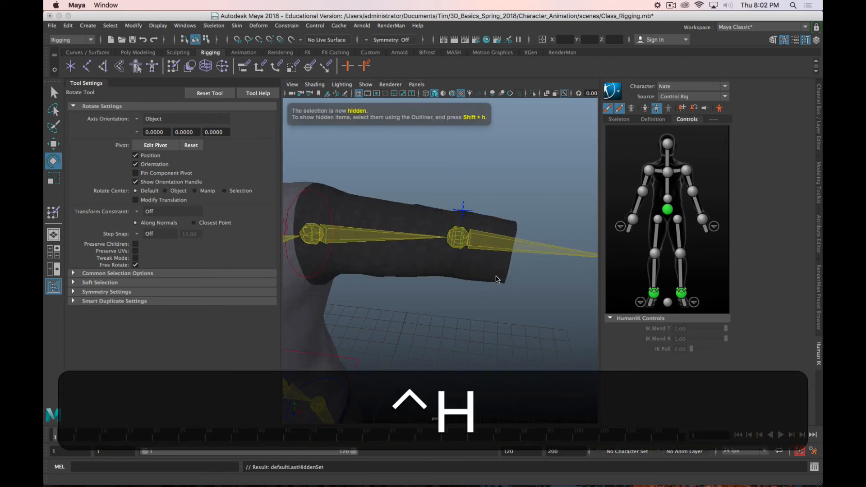
pyautogui.click(495, 274)
pyautogui.keyDown('alt'); pyautogui.moveTo(497, 282); pyautogui.dragTo(446, 276); pyautogui.keyUp('alt')
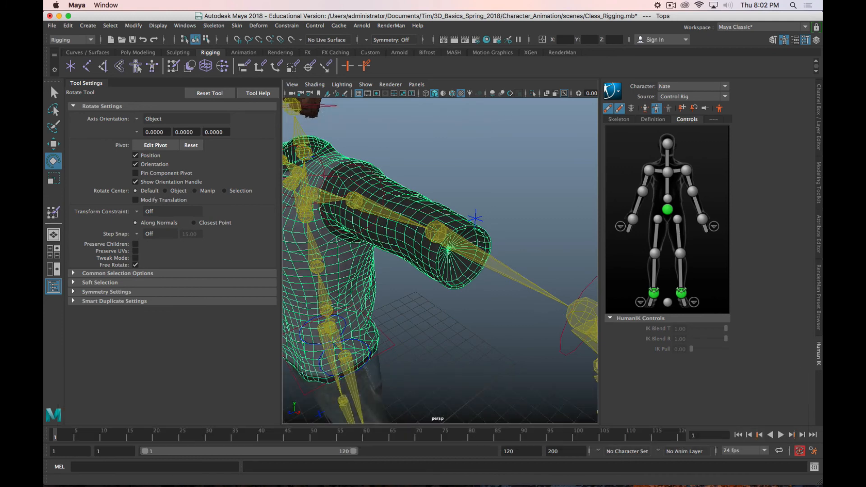
pyautogui.keyDown('alt'); pyautogui.moveTo(457, 286); pyautogui.dragTo(467, 282); pyautogui.keyUp('alt')
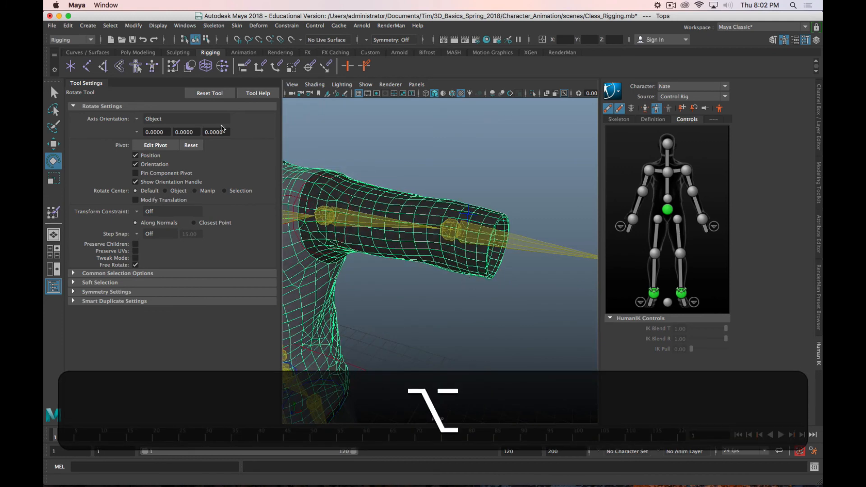
pyautogui.click(53, 212)
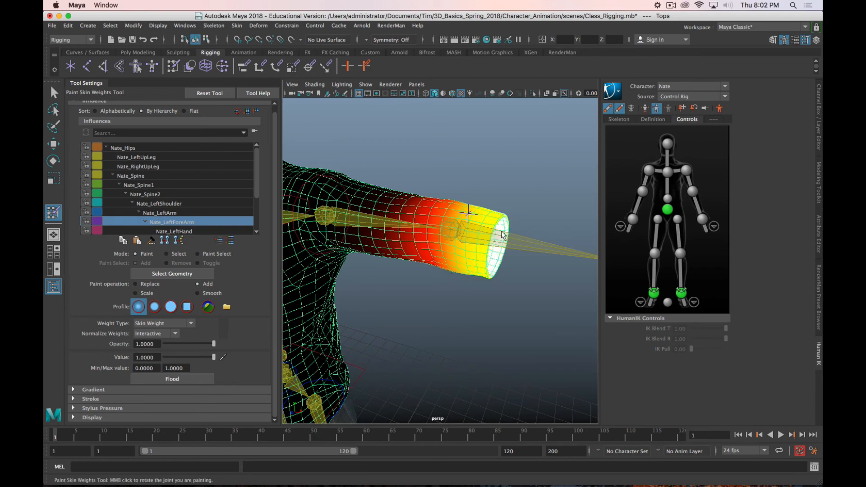
# Step: Paint full Nate_LeftForeArm weight all around the end of the left shirt sleeve, using Add at opacity 1 and value 1
pyautogui.keyDown('alt'); pyautogui.moveTo(499, 209); pyautogui.dragTo(504, 201); pyautogui.keyUp('alt')
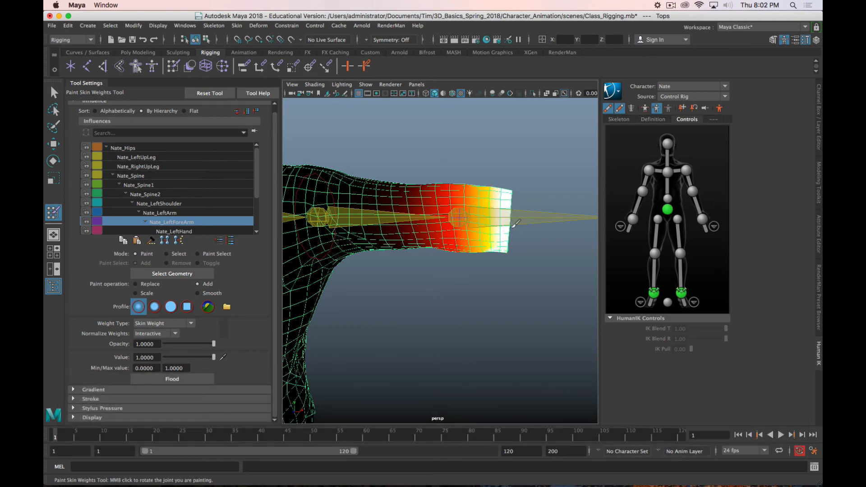
pyautogui.moveTo(514, 224)
pyautogui.keyDown('alt'); pyautogui.mouseDown()
pyautogui.moveTo(454, 215)
pyautogui.moveTo(330, 243)
pyautogui.moveTo(381, 191)
pyautogui.moveTo(426, 229)
pyautogui.moveTo(403, 219)
pyautogui.moveTo(440, 256)
pyautogui.moveTo(437, 243)
pyautogui.moveTo(489, 250)
pyautogui.moveTo(405, 247)
pyautogui.moveTo(433, 239)
pyautogui.moveTo(408, 239)
pyautogui.moveTo(423, 270)
pyautogui.moveTo(492, 269)
pyautogui.moveTo(489, 295)
pyautogui.moveTo(482, 253)
pyautogui.mouseUp(); pyautogui.keyUp('alt')
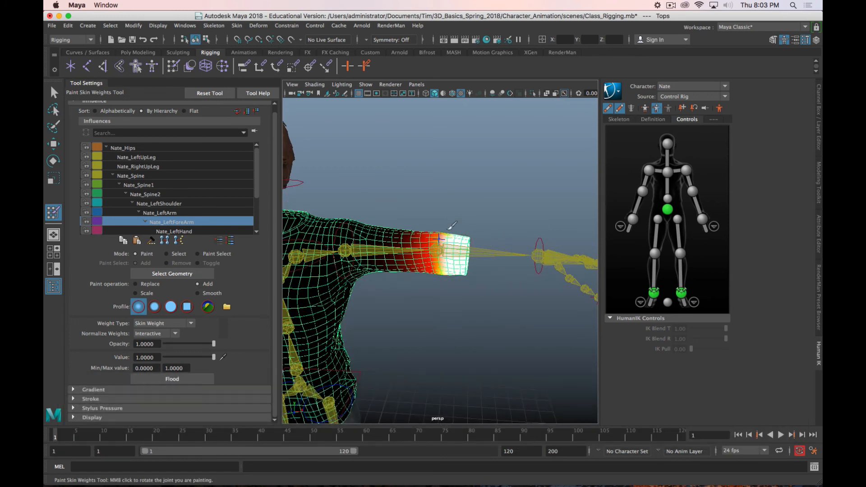
pyautogui.keyDown('alt'); pyautogui.moveTo(460, 293); pyautogui.dragTo(465, 217); pyautogui.keyUp('alt')
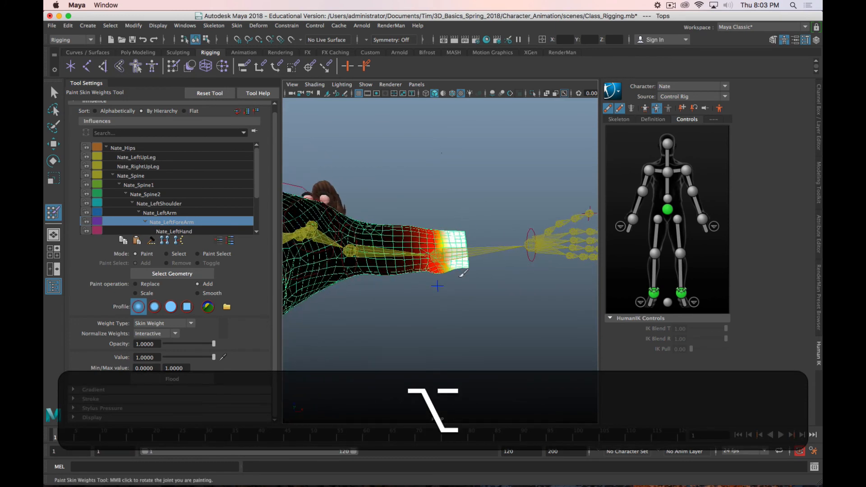
pyautogui.keyDown('alt'); pyautogui.moveTo(460, 276); pyautogui.dragTo(457, 245); pyautogui.keyUp('alt')
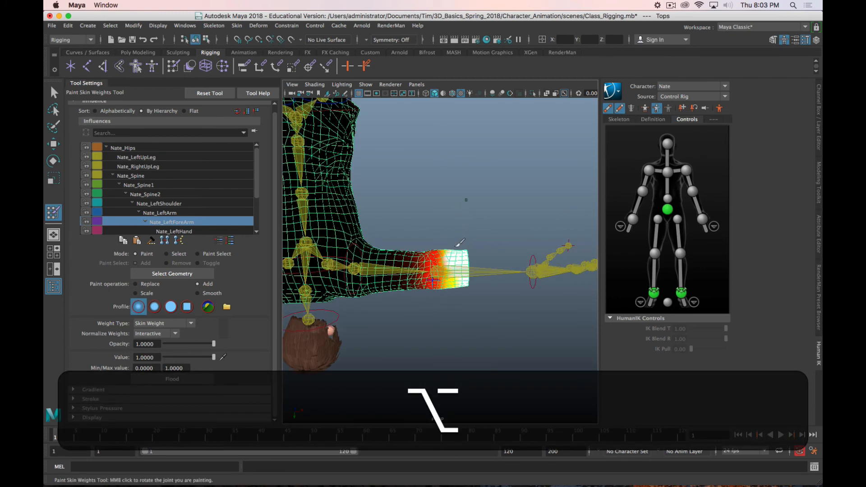
pyautogui.keyDown('alt'); pyautogui.moveTo(457, 296); pyautogui.dragTo(462, 236); pyautogui.keyUp('alt')
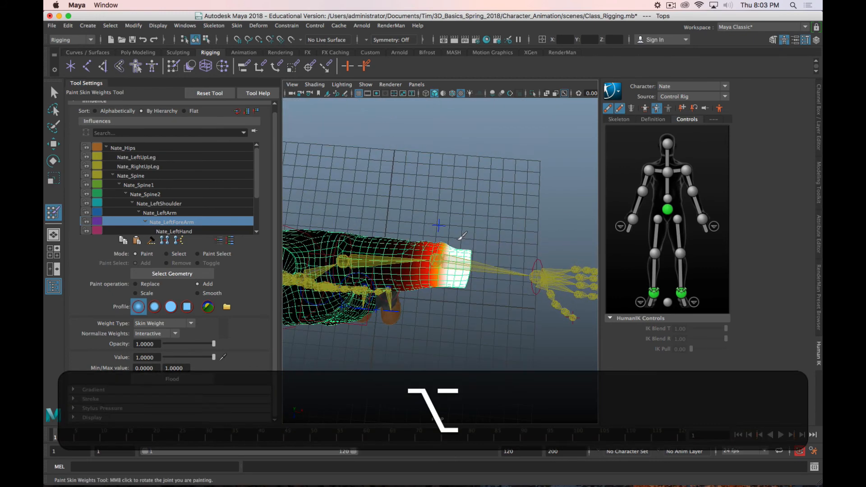
pyautogui.moveTo(464, 299)
pyautogui.keyDown('alt'); pyautogui.mouseDown()
pyautogui.moveTo(451, 315)
pyautogui.moveTo(464, 234)
pyautogui.mouseUp(); pyautogui.keyUp('alt')
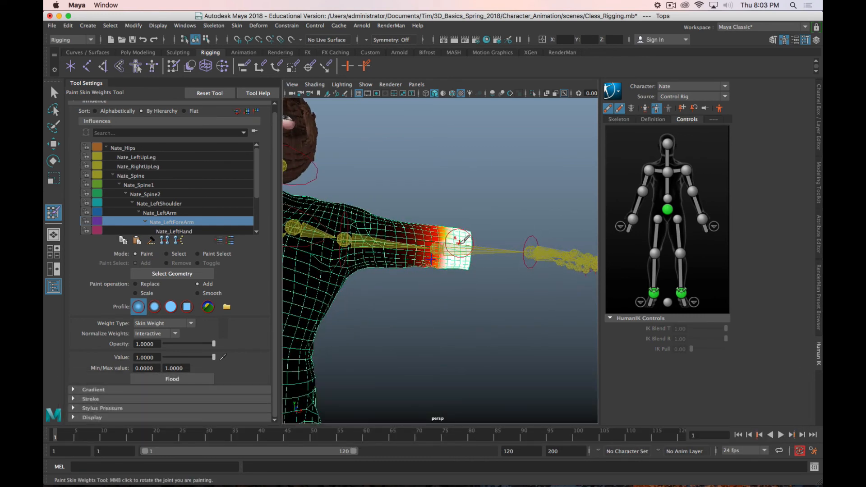
pyautogui.keyDown('alt'); pyautogui.moveTo(508, 254); pyautogui.dragTo(267, 273); pyautogui.keyUp('alt')
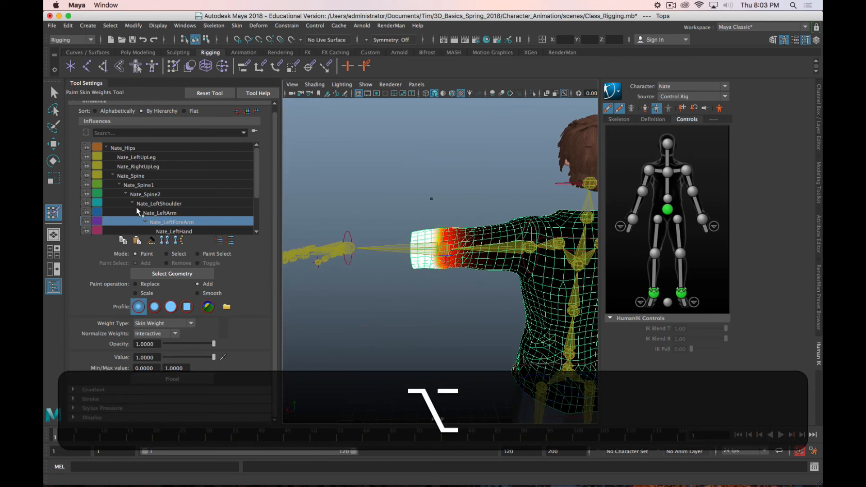
# Step: Switch the paint operation to Smooth for the left sleeve's forearm weights and unhide the Body mesh
pyautogui.click(197, 293)
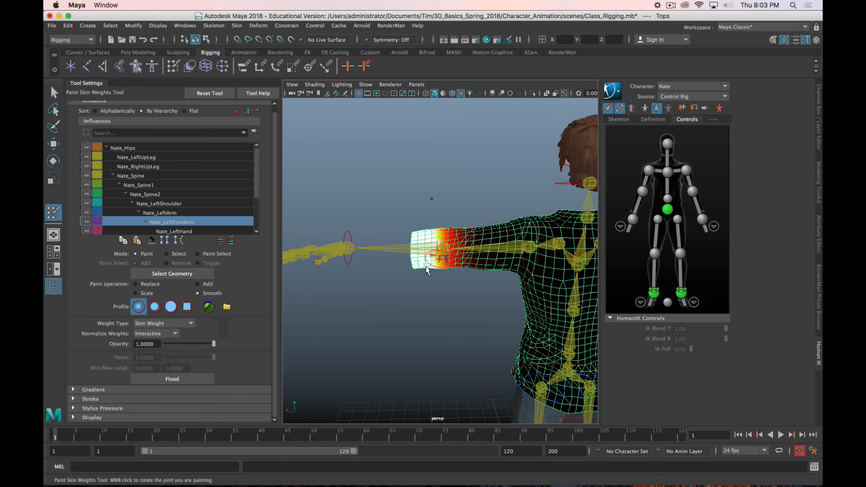
pyautogui.keyDown('alt'); pyautogui.moveTo(427, 270); pyautogui.dragTo(343, 271); pyautogui.keyUp('alt')
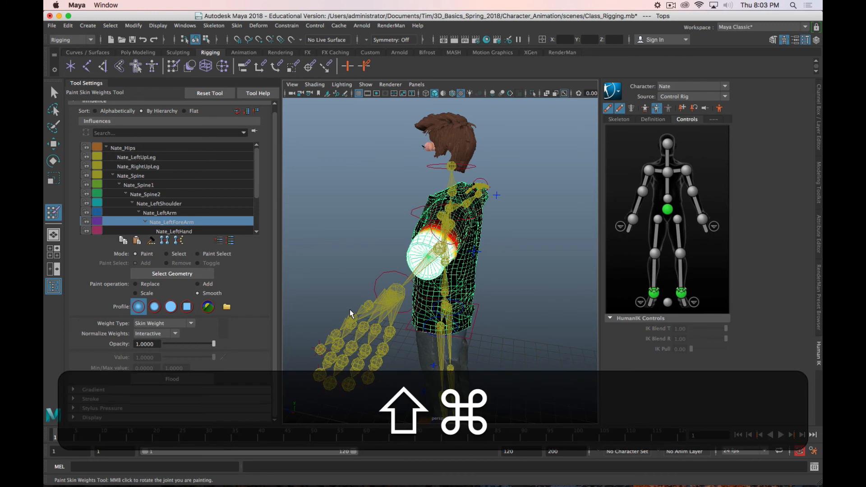
pyautogui.press('shift+super+h')
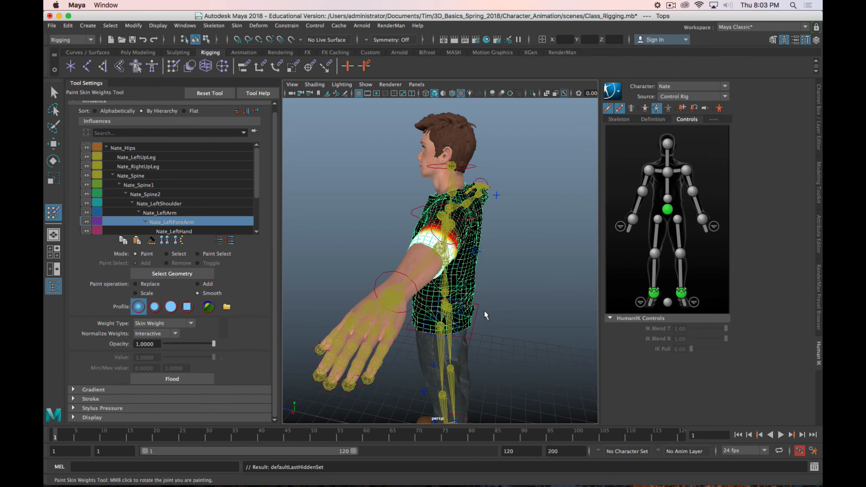
pyautogui.keyDown('alt'); pyautogui.moveTo(483, 310); pyautogui.dragTo(487, 290); pyautogui.keyUp('alt')
pyautogui.scroll(5, 487, 290)
pyautogui.keyDown('alt'); pyautogui.moveTo(390, 302); pyautogui.dragTo(374, 315); pyautogui.keyUp('alt')
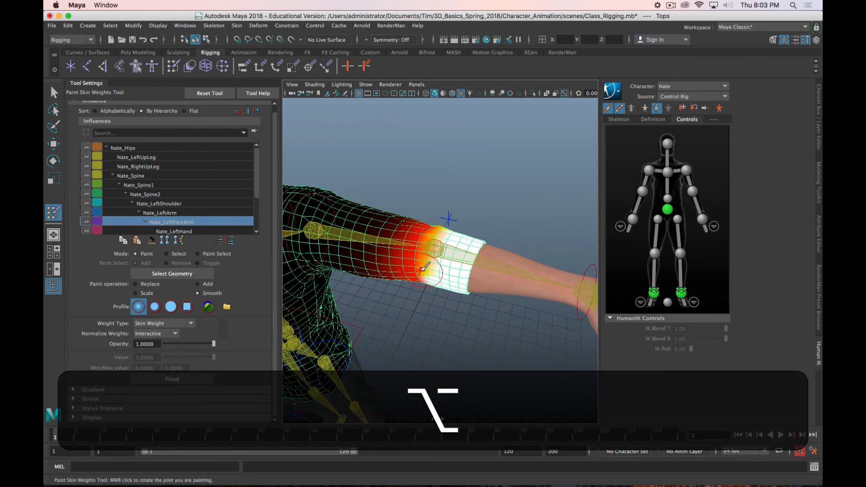
# Step: Bend the left forearm control about 96 degrees across the torso and examine the sleeve's deformation around the elbow
pyautogui.press('w')
pyautogui.click(445, 255)
pyautogui.press('e')
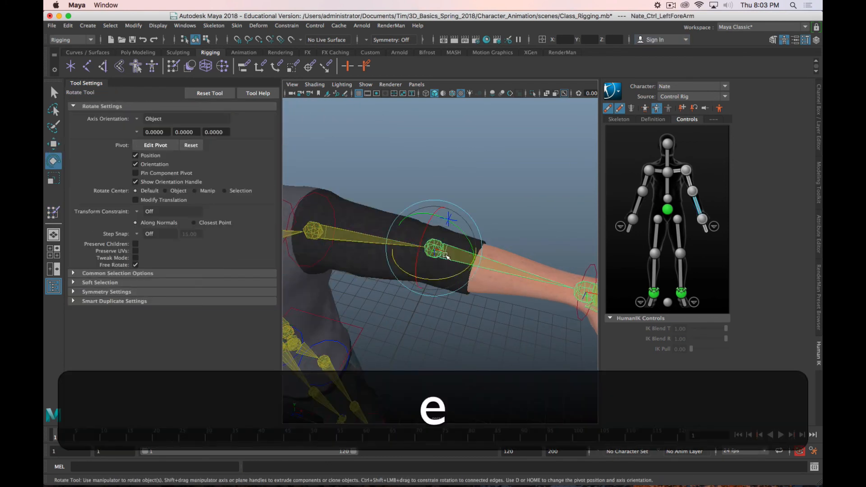
pyautogui.moveTo(461, 267); pyautogui.dragTo(396, 281)
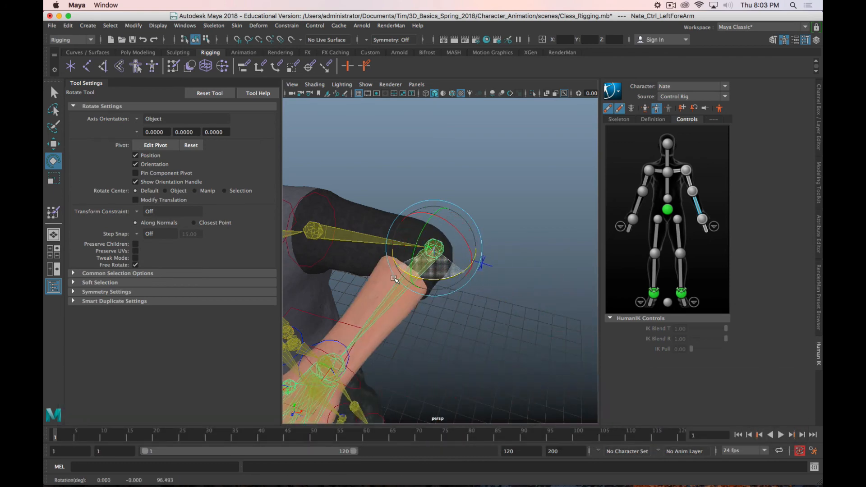
pyautogui.keyDown('alt'); pyautogui.moveTo(450, 307); pyautogui.dragTo(405, 251); pyautogui.keyUp('alt')
pyautogui.scroll(5, 419, 276)
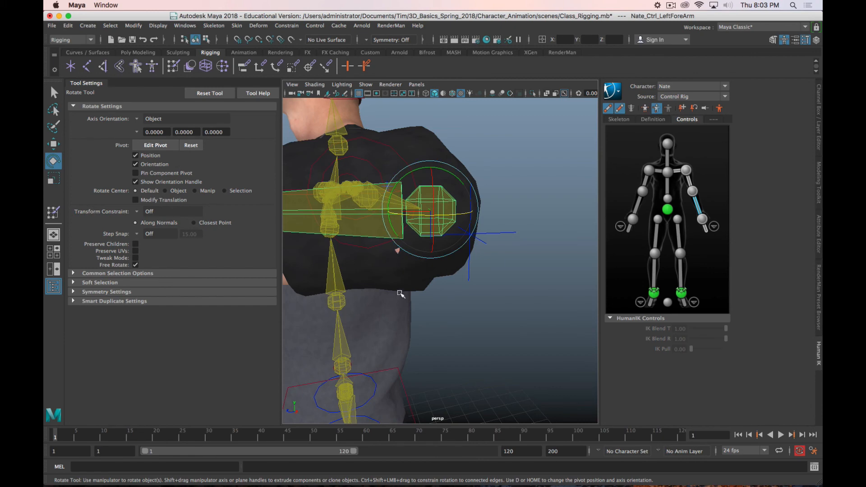
pyautogui.keyDown('alt'); pyautogui.moveTo(399, 293); pyautogui.dragTo(460, 257); pyautogui.keyUp('alt')
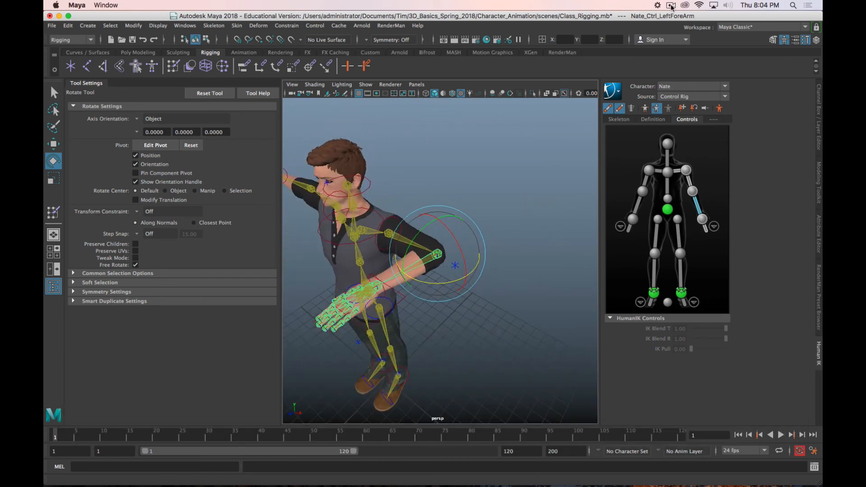
pyautogui.click(671, 6)
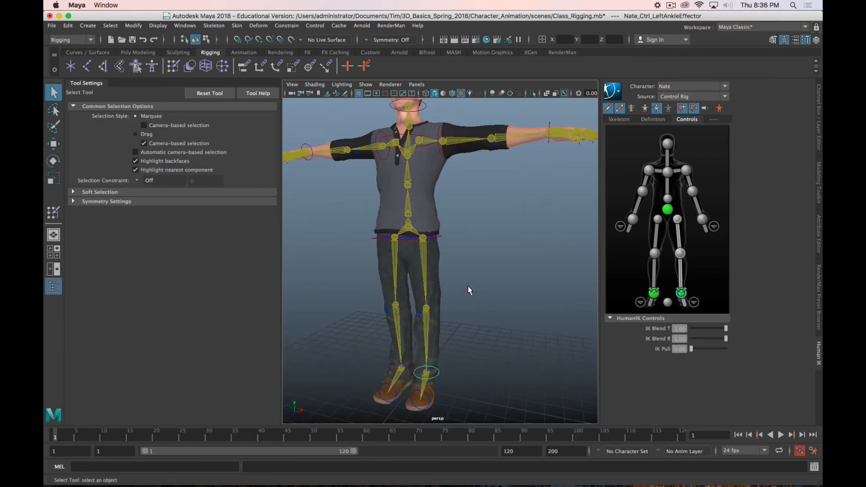
# Step: Select the Body mesh and mirror its skin weights to the other side
pyautogui.keyDown('alt'); pyautogui.moveTo(468, 265); pyautogui.dragTo(476, 221, button='middle'); pyautogui.keyUp('alt')
pyautogui.keyDown('alt'); pyautogui.moveTo(476, 222); pyautogui.dragTo(469, 222); pyautogui.keyUp('alt')
pyautogui.keyDown('alt'); pyautogui.moveTo(469, 222); pyautogui.dragTo(477, 241, button='middle'); pyautogui.keyUp('alt')
pyautogui.click(526, 134)
pyautogui.keyDown('alt'); pyautogui.scroll(-4, 477, 237); pyautogui.keyUp('alt')
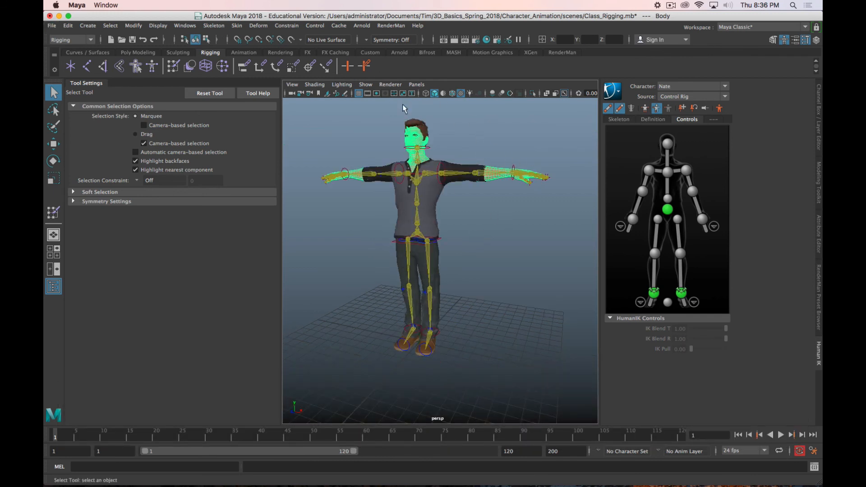
pyautogui.click(237, 26)
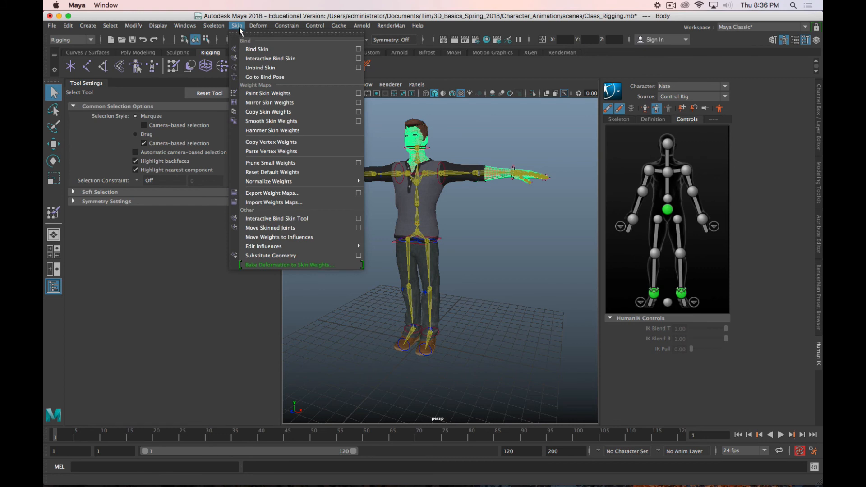
pyautogui.click(272, 102)
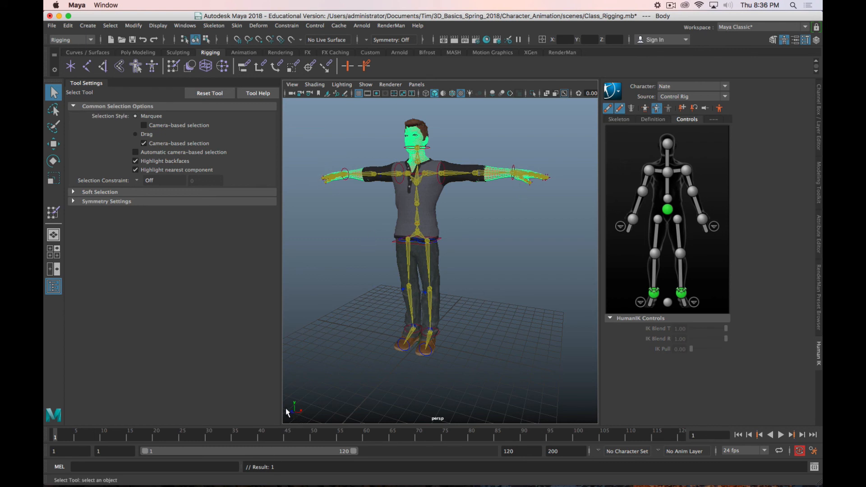
# Step: Raise the left foot by moving its ankle effector, and examine how the trouser cuffs deform around both ankles
pyautogui.scroll(5, 511, 170)
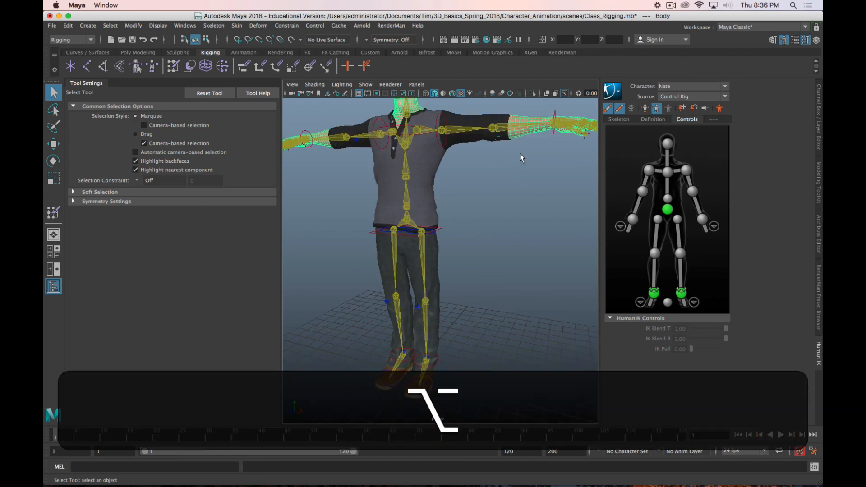
pyautogui.keyDown('alt'); pyautogui.moveTo(520, 155); pyautogui.dragTo(413, 190, button='middle'); pyautogui.keyUp('alt')
pyautogui.keyDown('alt'); pyautogui.moveTo(413, 189); pyautogui.dragTo(396, 195); pyautogui.keyUp('alt')
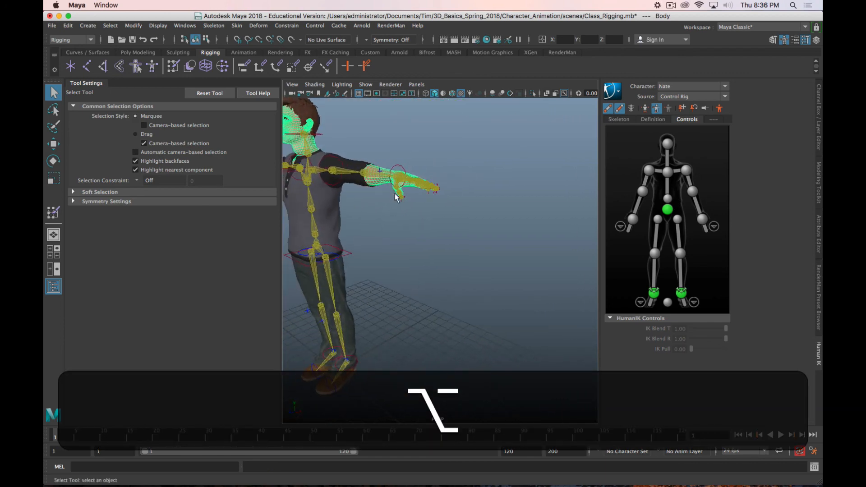
pyautogui.keyDown('alt'); pyautogui.moveTo(397, 195); pyautogui.dragTo(536, 162, button='middle'); pyautogui.keyUp('alt')
pyautogui.keyDown('alt'); pyautogui.moveTo(518, 203); pyautogui.dragTo(491, 239); pyautogui.keyUp('alt')
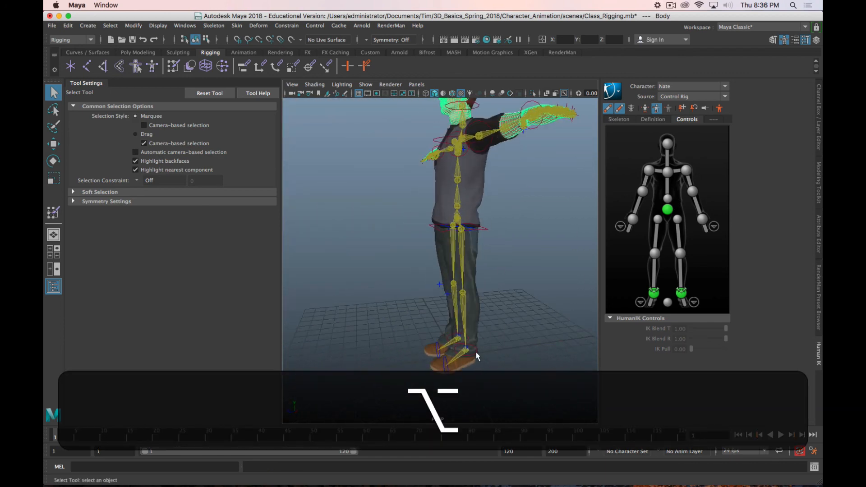
pyautogui.click(476, 350)
pyautogui.press('w')
pyautogui.moveTo(435, 326); pyautogui.dragTo(383, 281, button='middle')
pyautogui.keyDown('alt'); pyautogui.moveTo(388, 289); pyautogui.dragTo(532, 288); pyautogui.keyUp('alt')
pyautogui.keyDown('alt'); pyautogui.moveTo(490, 345); pyautogui.dragTo(505, 244, button='middle'); pyautogui.keyUp('alt')
pyautogui.keyDown('alt'); pyautogui.moveTo(505, 244); pyautogui.dragTo(453, 269); pyautogui.keyUp('alt')
pyautogui.keyDown('alt'); pyautogui.scroll(5, 454, 270); pyautogui.keyUp('alt')
pyautogui.keyDown('alt'); pyautogui.moveTo(455, 270); pyautogui.dragTo(460, 292, button='middle'); pyautogui.keyUp('alt')
# Step: Open the Bottoms trousers for skin weight painting, check the Nate_LeftToeBase influence, and make Nate_LeftFoot the active influence
pyautogui.click(374, 297)
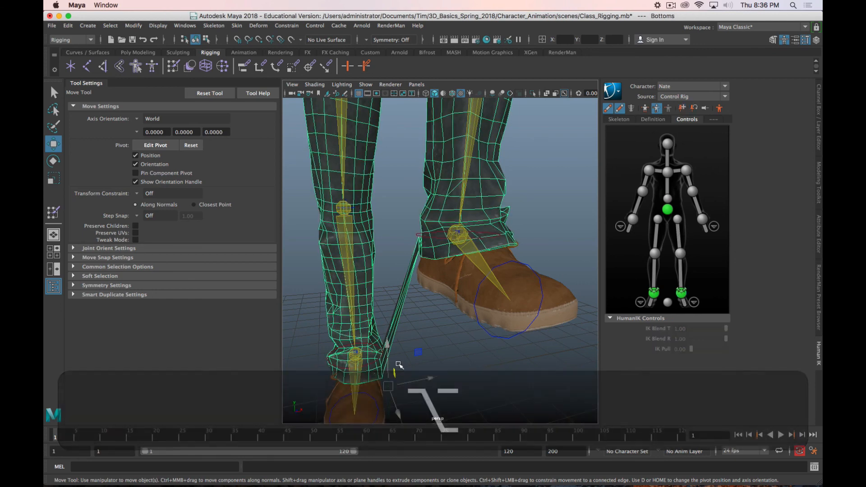
pyautogui.click(53, 214)
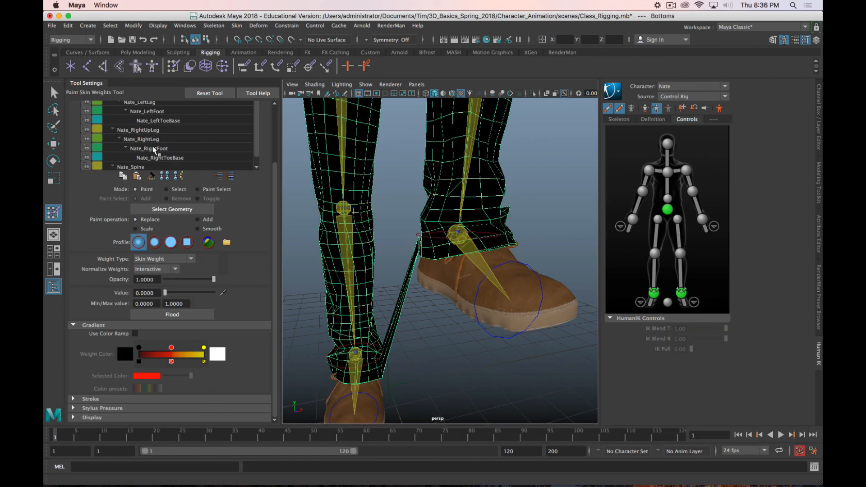
pyautogui.click(158, 120)
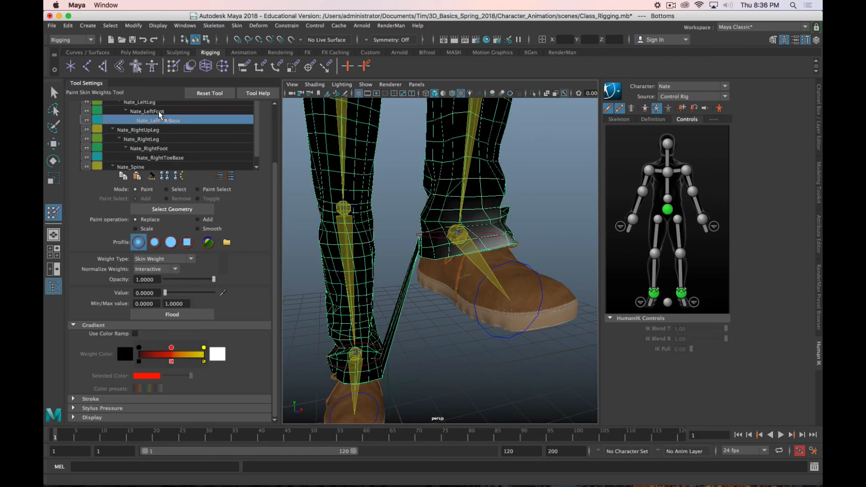
pyautogui.click(159, 112)
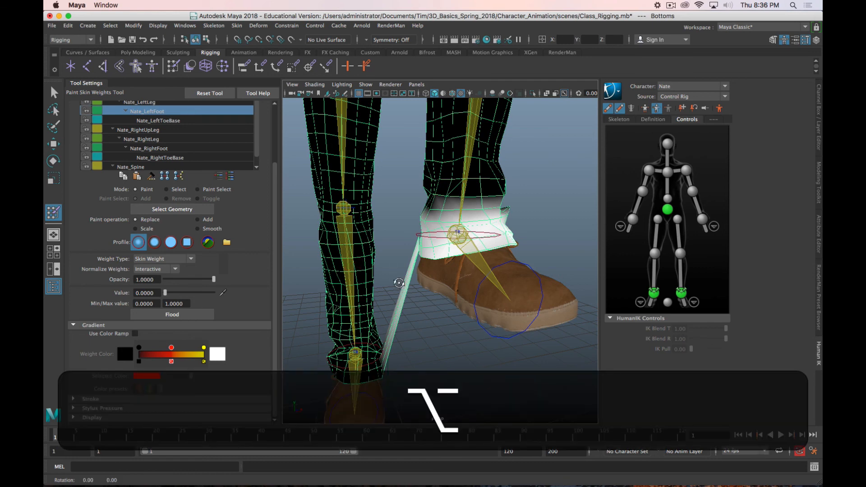
pyautogui.keyDown('alt'); pyautogui.moveTo(396, 280); pyautogui.dragTo(446, 296); pyautogui.keyUp('alt')
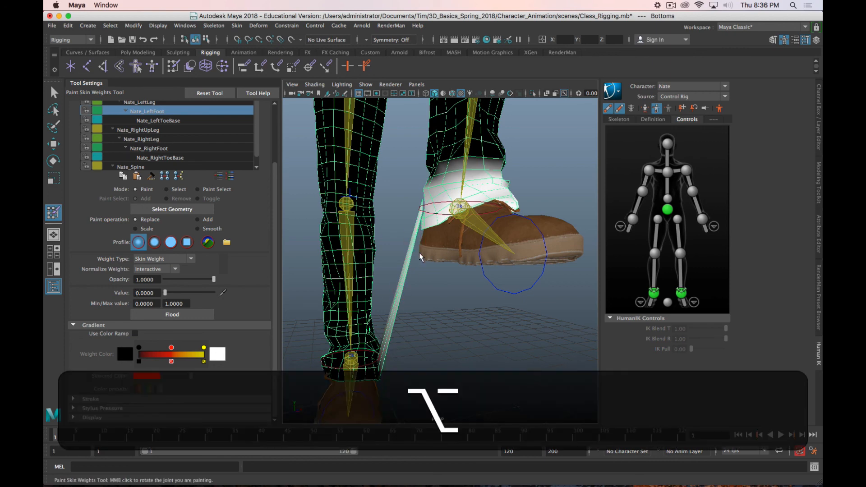
# Step: Paint the stray Nate_LeftFoot weight off the stretched trouser faces between the two cuffs, using Replace at value 0
pyautogui.keyDown('alt'); pyautogui.moveTo(385, 355); pyautogui.dragTo(401, 342); pyautogui.keyUp('alt')
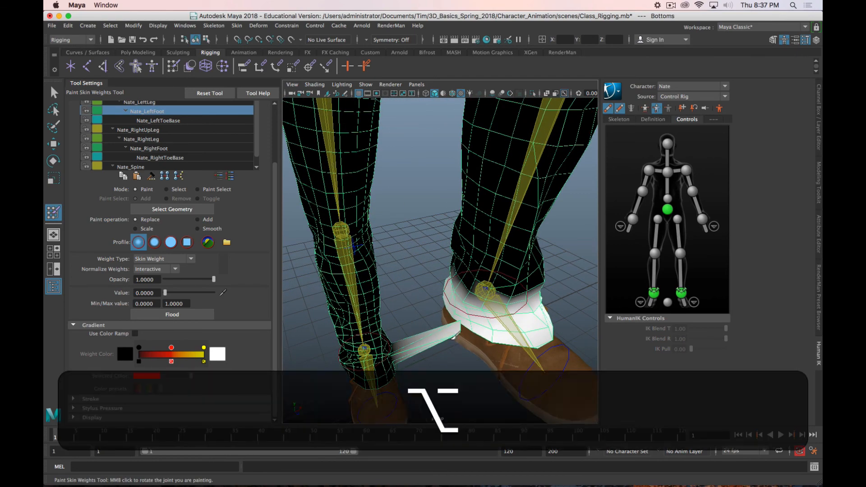
pyautogui.keyDown('alt'); pyautogui.moveTo(453, 336); pyautogui.dragTo(460, 364); pyautogui.keyUp('alt')
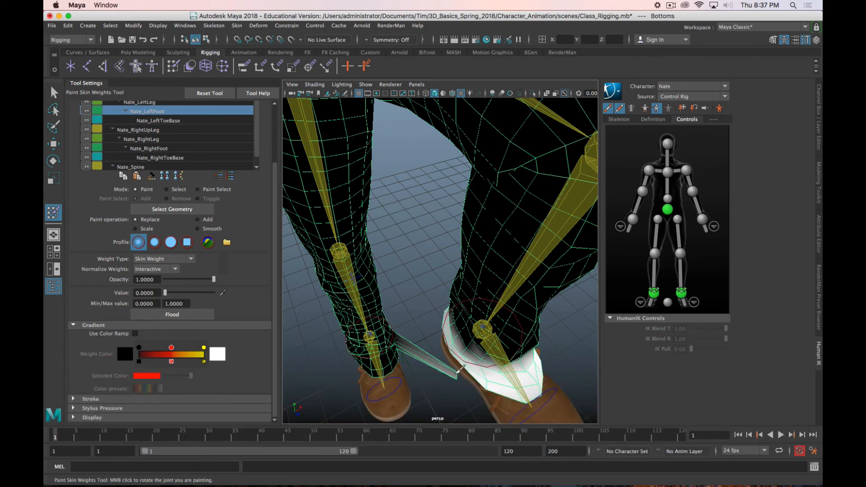
pyautogui.keyDown('alt'); pyautogui.moveTo(421, 359); pyautogui.dragTo(426, 320); pyautogui.keyUp('alt')
# Step: Select the left ankle effector and return the character to its stance pose
pyautogui.press('w')
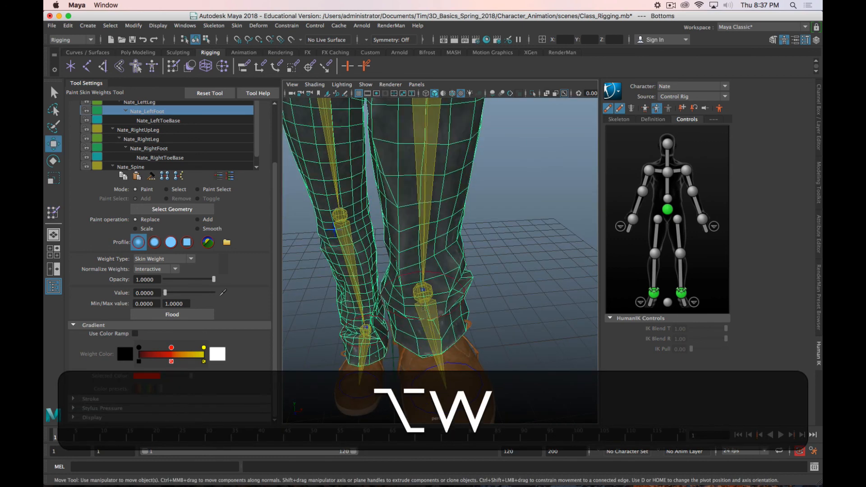
pyautogui.click(452, 277)
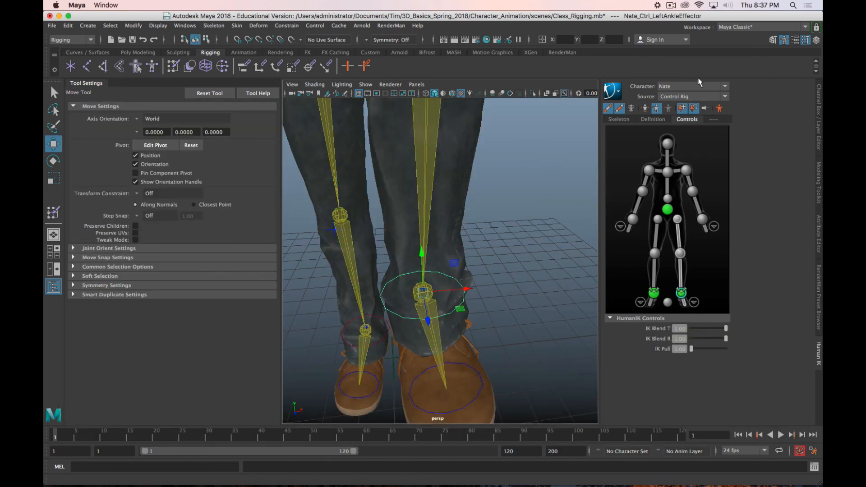
pyautogui.click(720, 109)
pyautogui.keyDown('alt'); pyautogui.moveTo(363, 292); pyautogui.dragTo(398, 257); pyautogui.keyUp('alt')
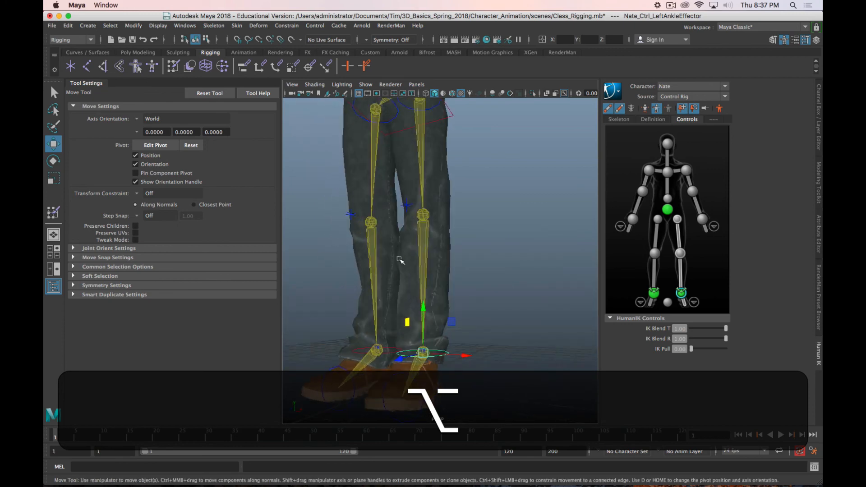
# Step: Reopen the Bottoms trousers for skin weight painting and examine the Nate_LeftFoot influence around both cuffs
pyautogui.click(440, 279)
pyautogui.click(53, 212)
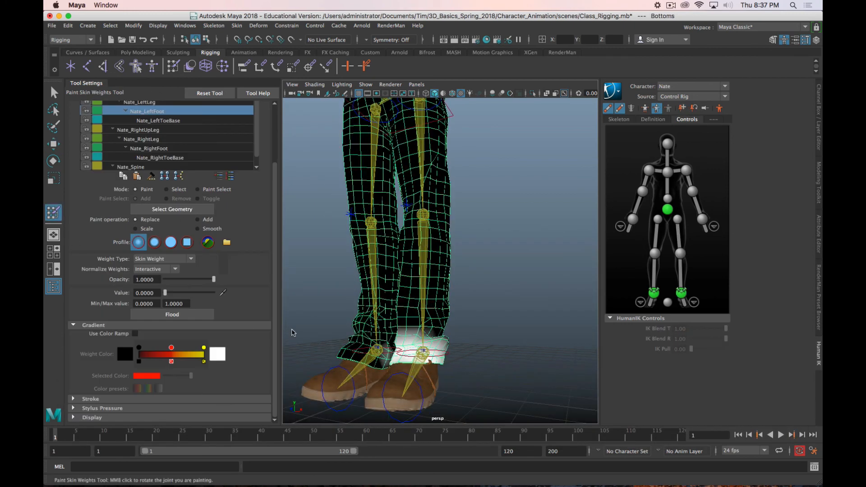
pyautogui.keyDown('alt'); pyautogui.moveTo(311, 331); pyautogui.dragTo(476, 315, button='right'); pyautogui.keyUp('alt')
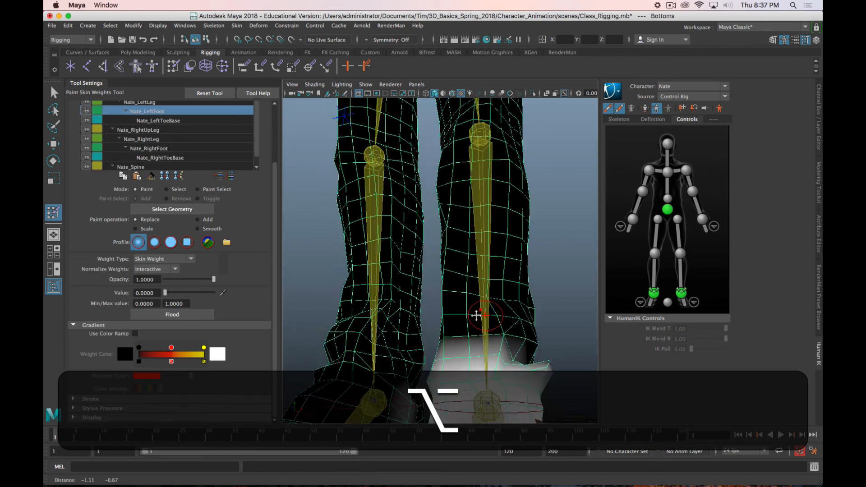
pyautogui.keyDown('alt'); pyautogui.moveTo(476, 315); pyautogui.dragTo(473, 354); pyautogui.keyUp('alt')
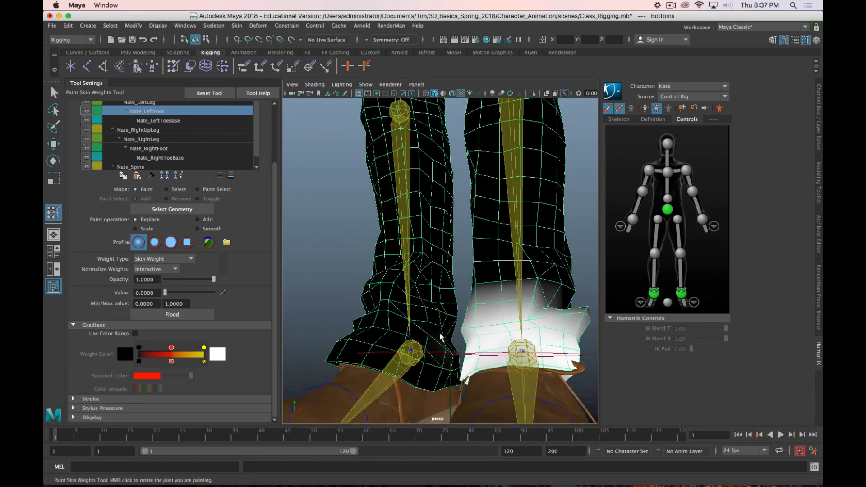
pyautogui.moveTo(441, 335)
pyautogui.keyDown('alt'); pyautogui.mouseDown()
pyautogui.moveTo(421, 366)
pyautogui.moveTo(434, 341)
pyautogui.mouseUp(); pyautogui.keyUp('alt')
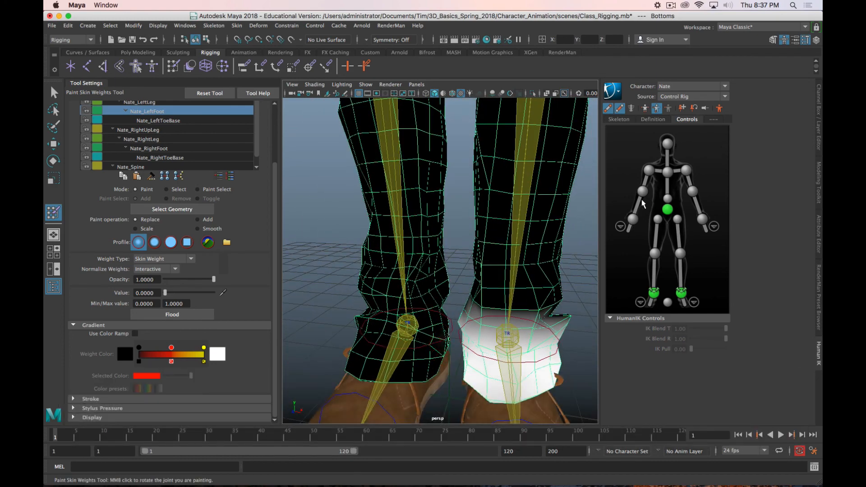
# Step: Select the left ankle effector, move the foot up and forward, and check how the trouser legs deform
pyautogui.press('q')
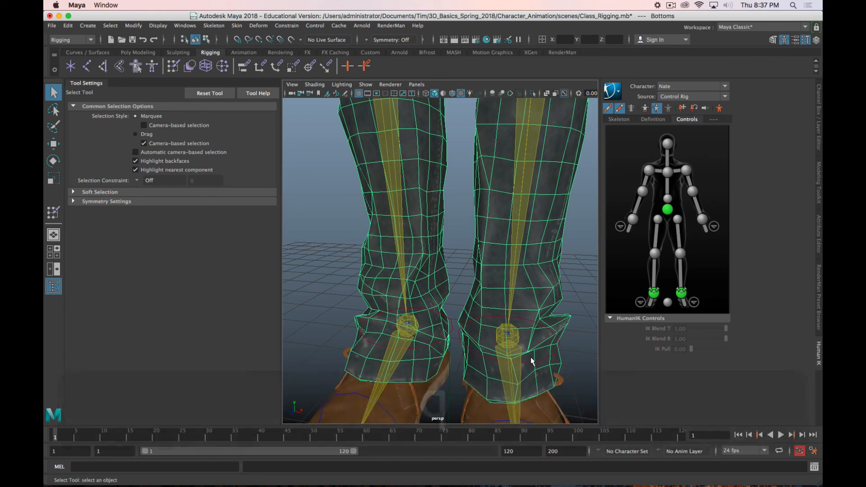
pyautogui.click(532, 361)
pyautogui.scroll(-3, 537, 363)
pyautogui.keyDown('alt'); pyautogui.moveTo(553, 356); pyautogui.dragTo(436, 339); pyautogui.keyUp('alt')
pyautogui.press('w')
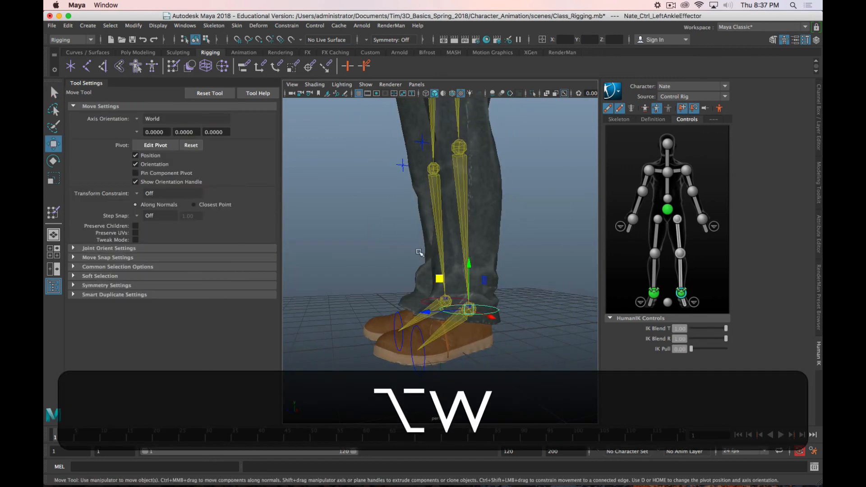
pyautogui.moveTo(441, 276); pyautogui.dragTo(393, 248)
pyautogui.scroll(-6, 464, 264)
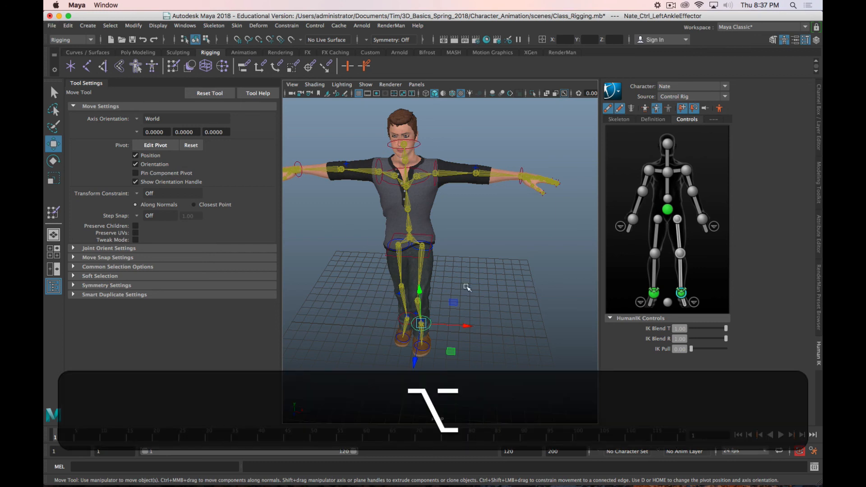
pyautogui.keyDown('alt'); pyautogui.scroll(4, 502, 302); pyautogui.keyUp('alt')
pyautogui.keyDown('alt'); pyautogui.scroll(-5, 506, 295); pyautogui.keyUp('alt')
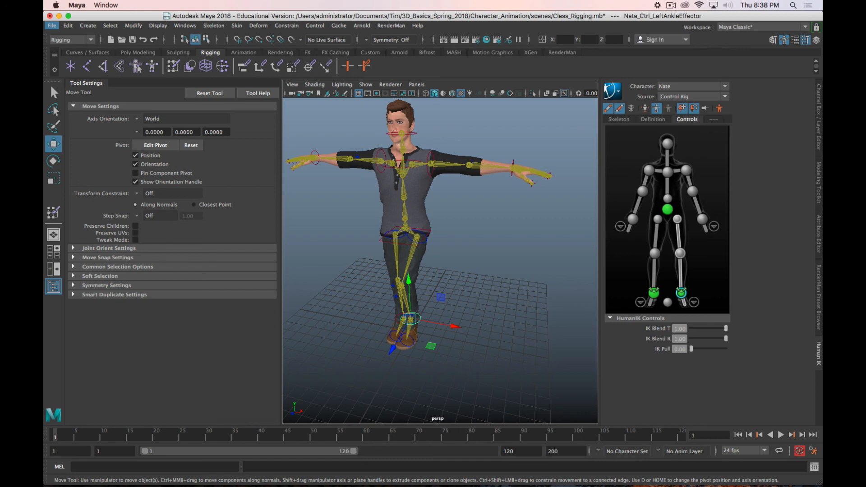
# Step: Switch to Firefox, read the Autodesk help page on mirroring smooth skin weights, and return to Maya
pyautogui.moveTo(43, 63); pyautogui.dragTo(800, 3)
pyautogui.scroll(2, 561, 203)
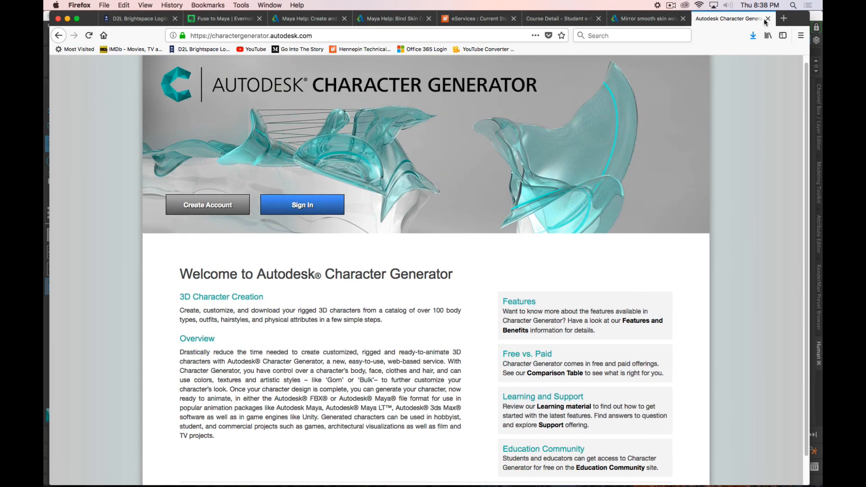
pyautogui.click(644, 18)
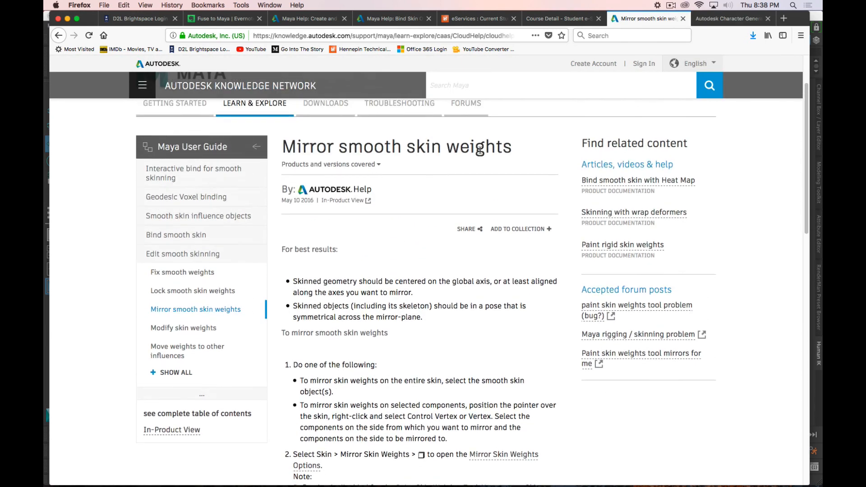
pyautogui.scroll(2, 480, 150)
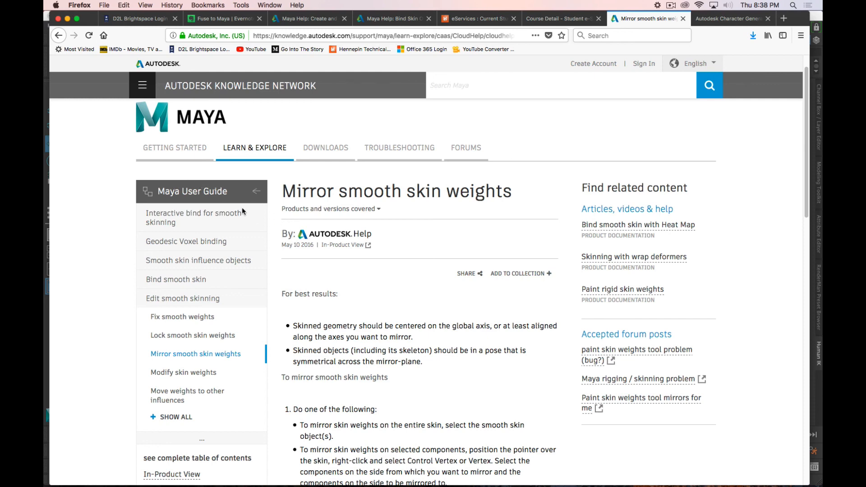
pyautogui.scroll(-6, 369, 288)
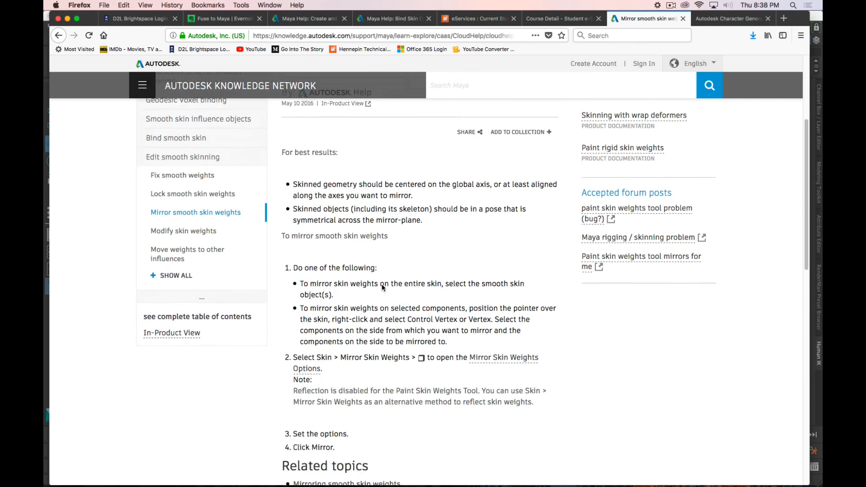
pyautogui.scroll(-1, 383, 287)
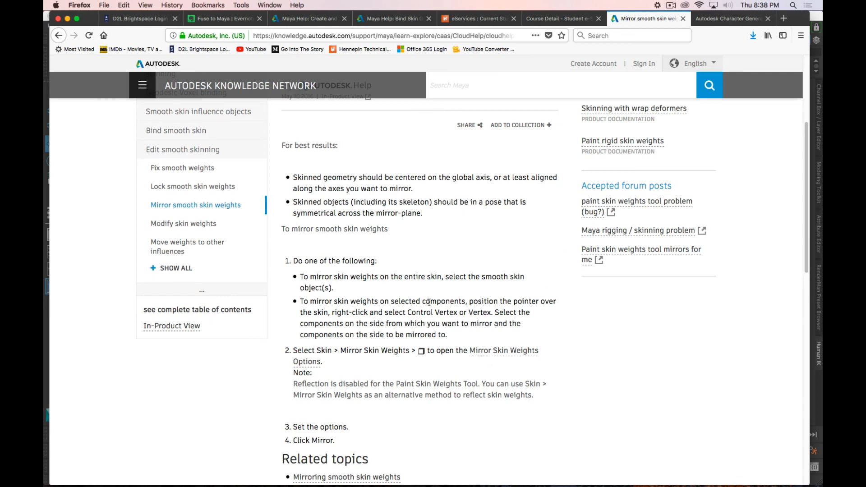
pyautogui.scroll(-2, 326, 298)
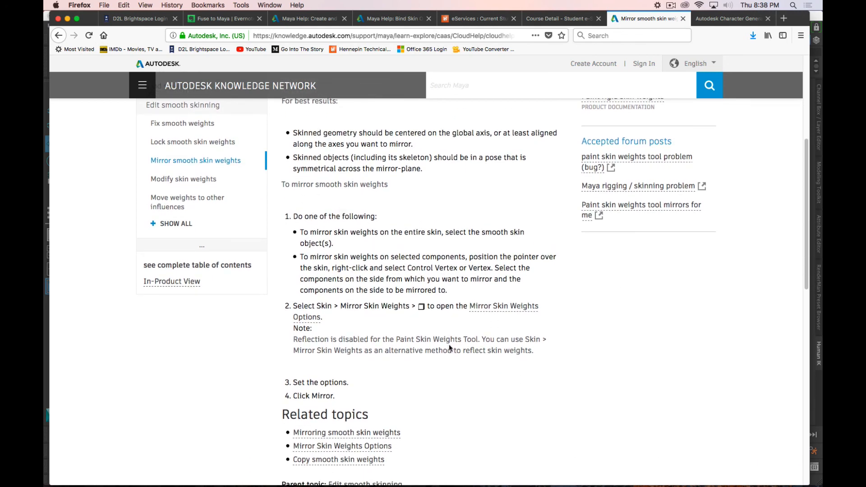
pyautogui.moveTo(801, 22); pyautogui.dragTo(44, 56)
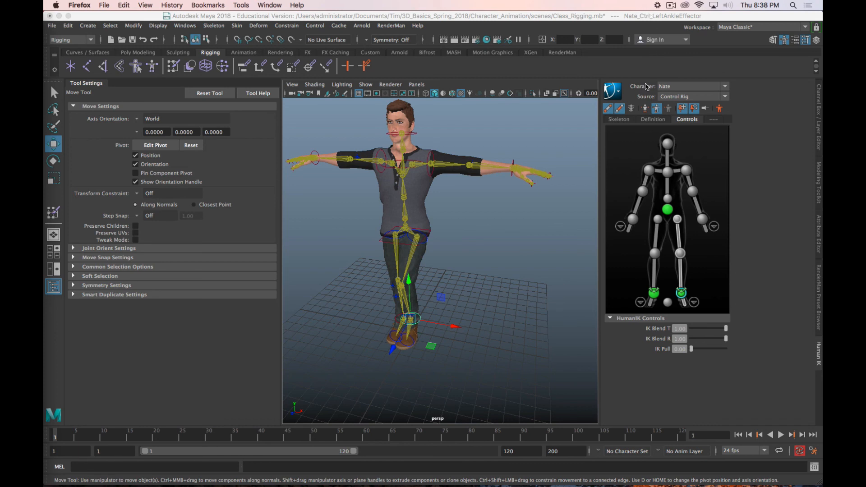
pyautogui.click(670, 6)
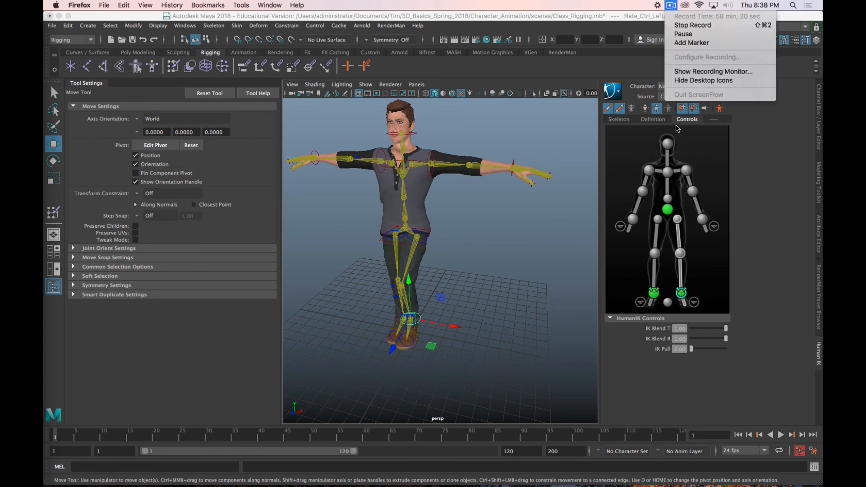